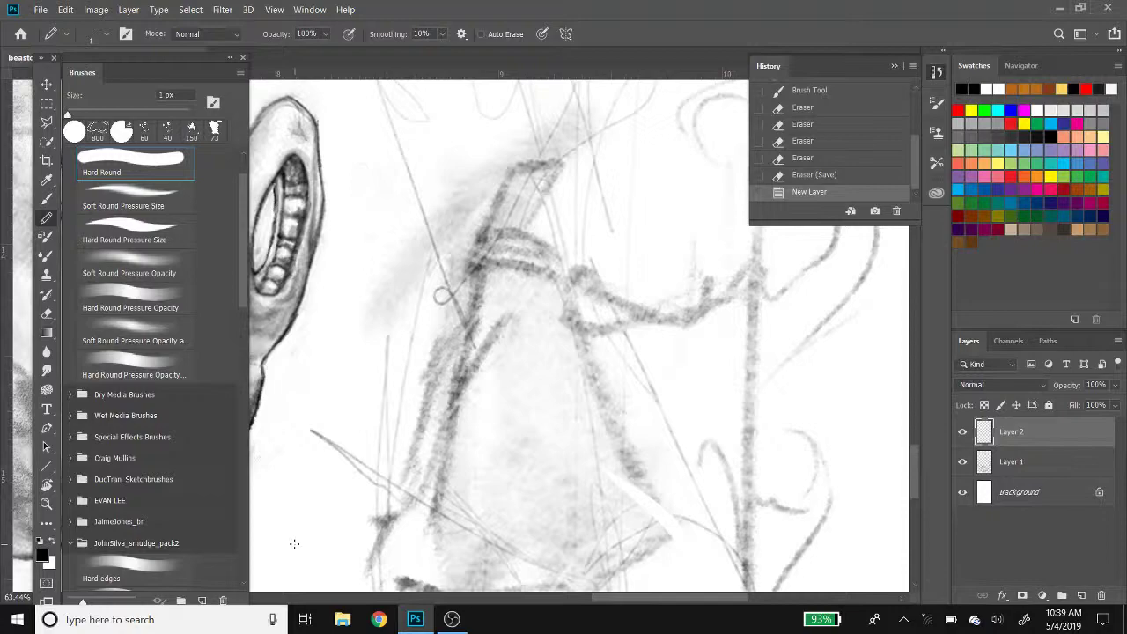
Outline the hooded figure's head over the grey sketch in thin 1 px pencil on Layer 2
scroll(294, 543, up, 3)
scroll(294, 543, right, 1)
scroll(400, 411, down, 3)
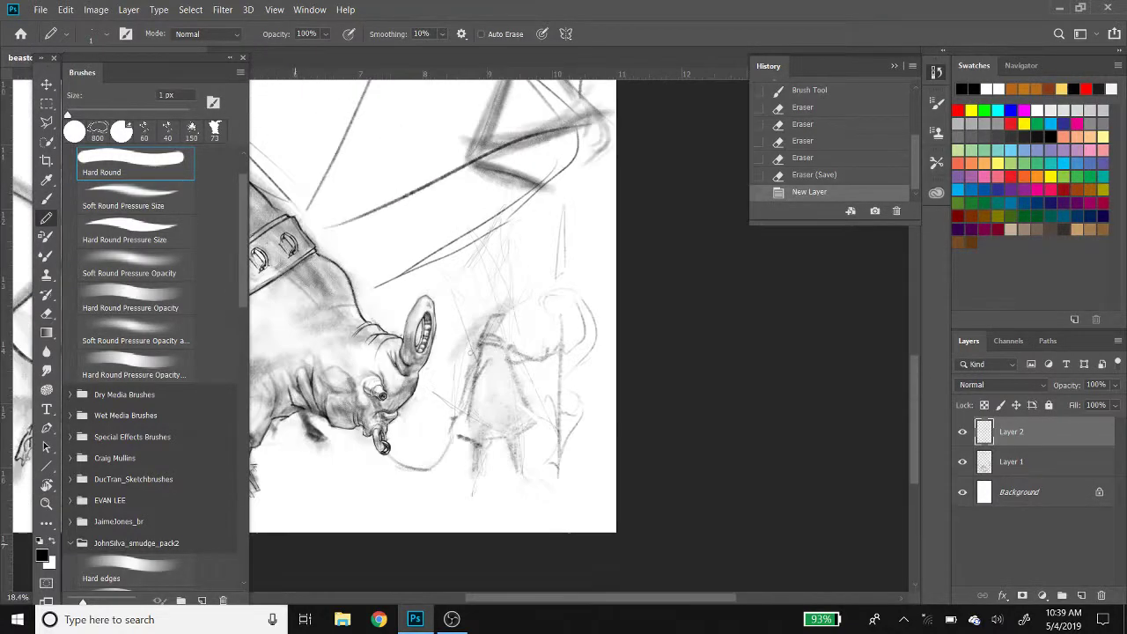
scroll(401, 411, down, 2)
scroll(400, 412, down, 2)
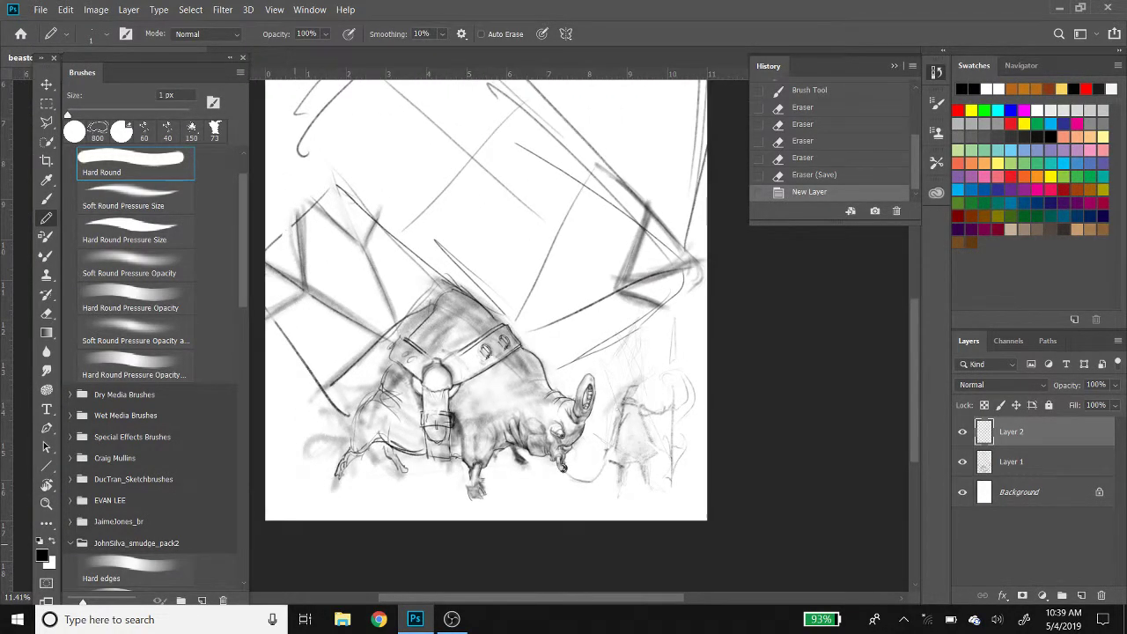
scroll(634, 412, up, 2)
scroll(633, 412, up, 2)
scroll(634, 412, up, 2)
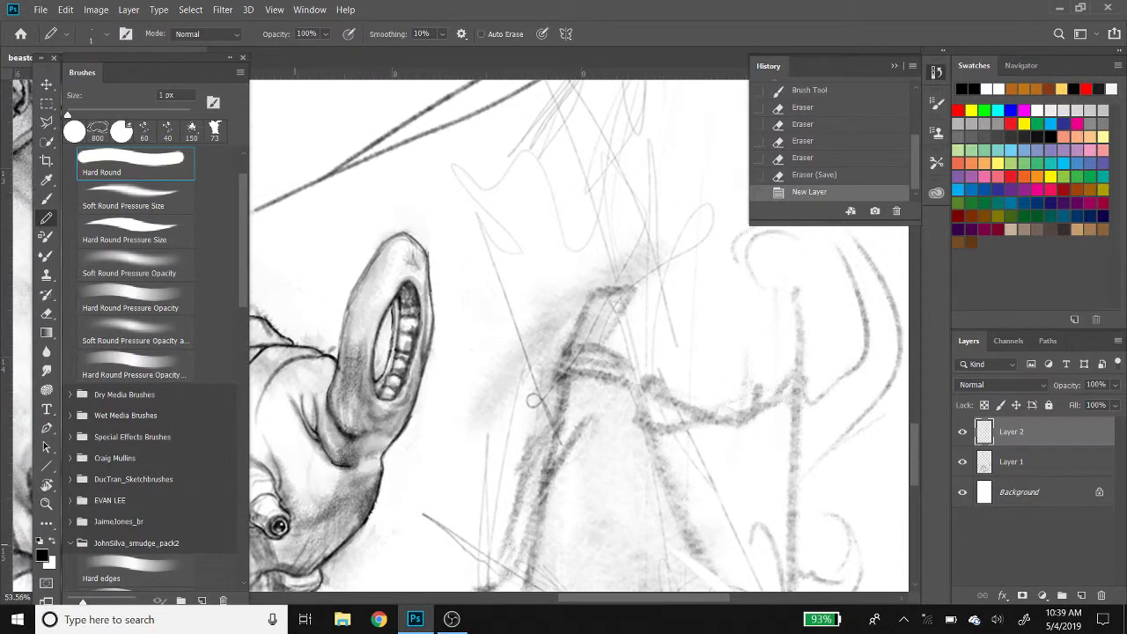
drag(625, 333, 656, 493)
mouse_move(645, 426)
mouse_down()
mouse_move(643, 385)
mouse_move(585, 363)
mouse_move(546, 414)
mouse_move(553, 423)
mouse_up()
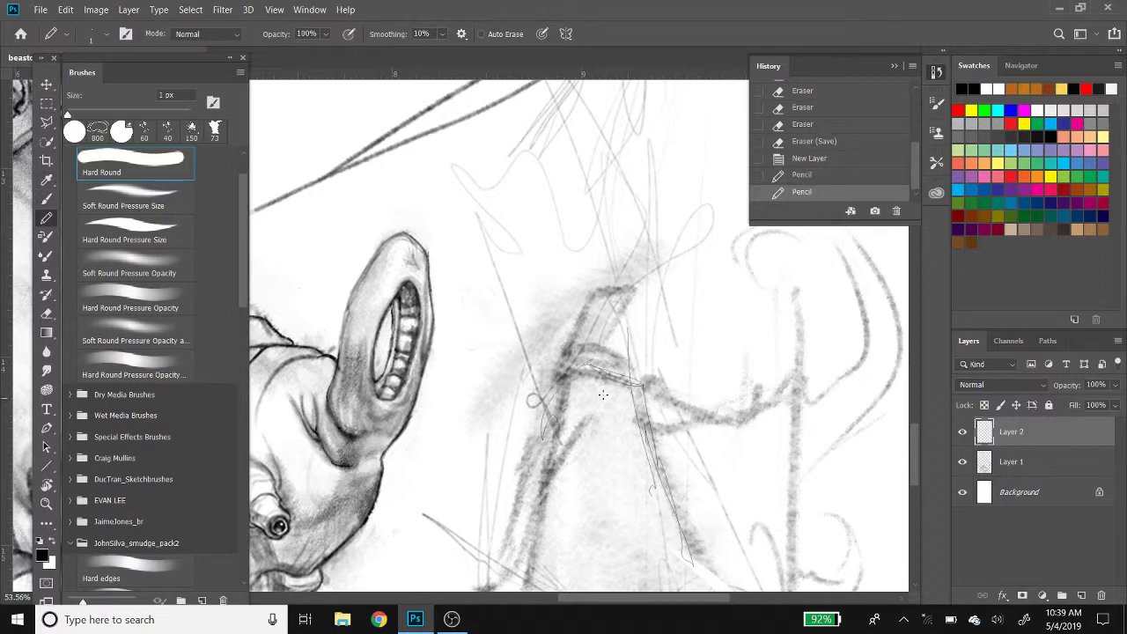
Add the shoulder line, cloak side with sleeve loop, hood's right side and the figure's left side
mouse_move(582, 361)
mouse_down()
mouse_move(527, 445)
mouse_move(628, 415)
mouse_up()
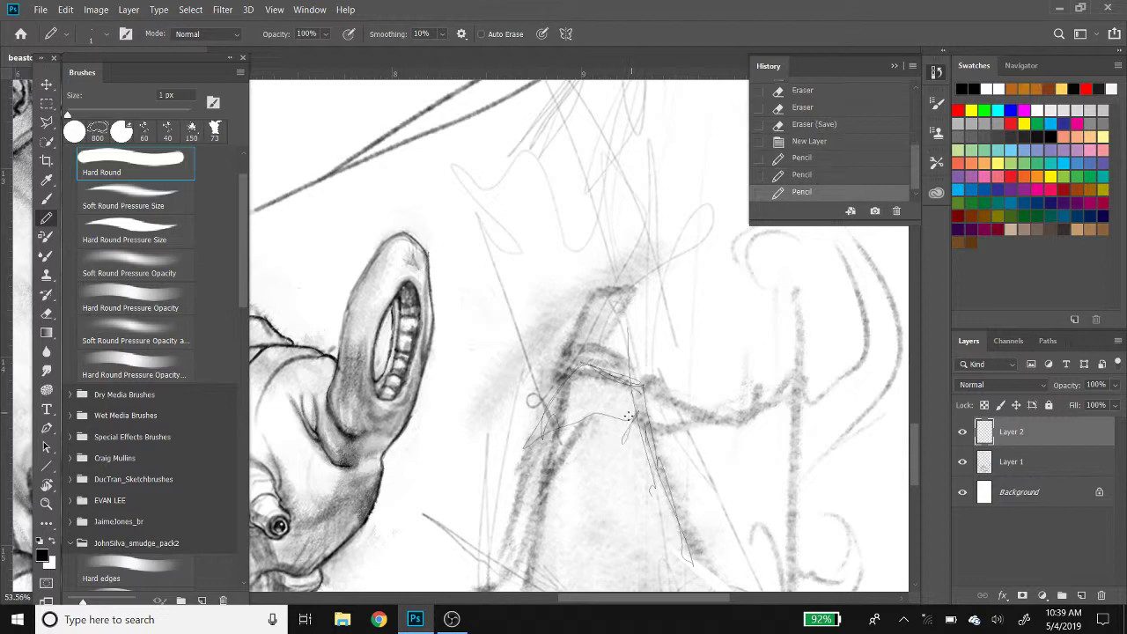
drag(622, 373, 655, 560)
mouse_move(597, 368)
mouse_down()
mouse_move(620, 392)
mouse_move(627, 357)
mouse_move(606, 286)
mouse_move(592, 350)
mouse_up()
drag(632, 318, 655, 400)
drag(606, 294, 560, 416)
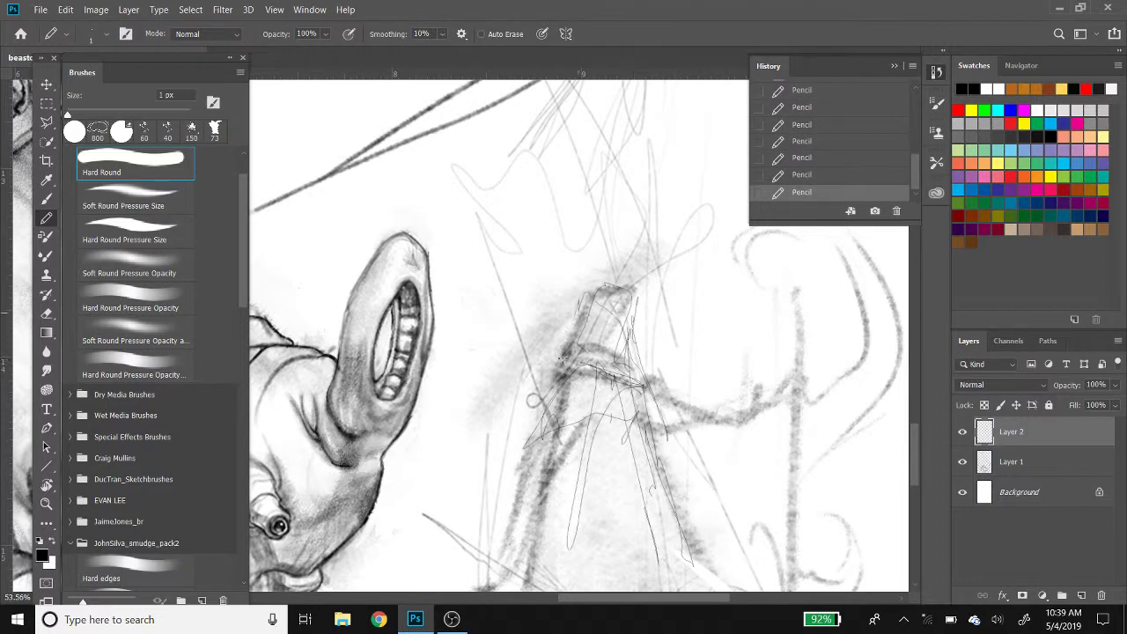
mouse_move(574, 322)
mouse_down()
mouse_move(583, 462)
mouse_move(581, 334)
mouse_up()
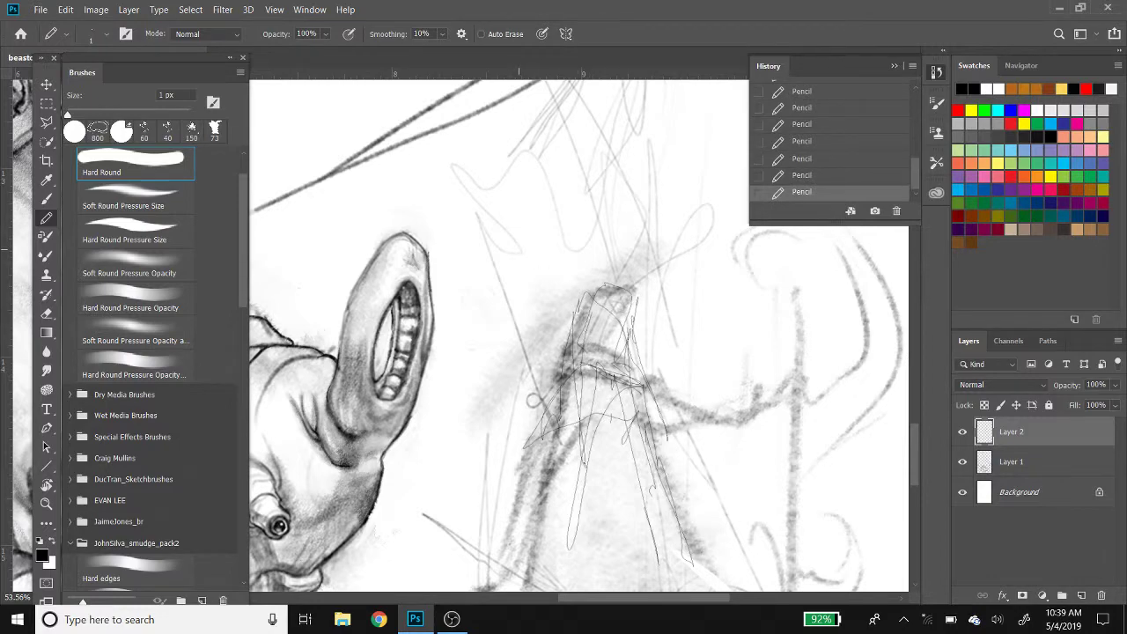
scroll(625, 328, up, 3)
scroll(625, 327, up, 2)
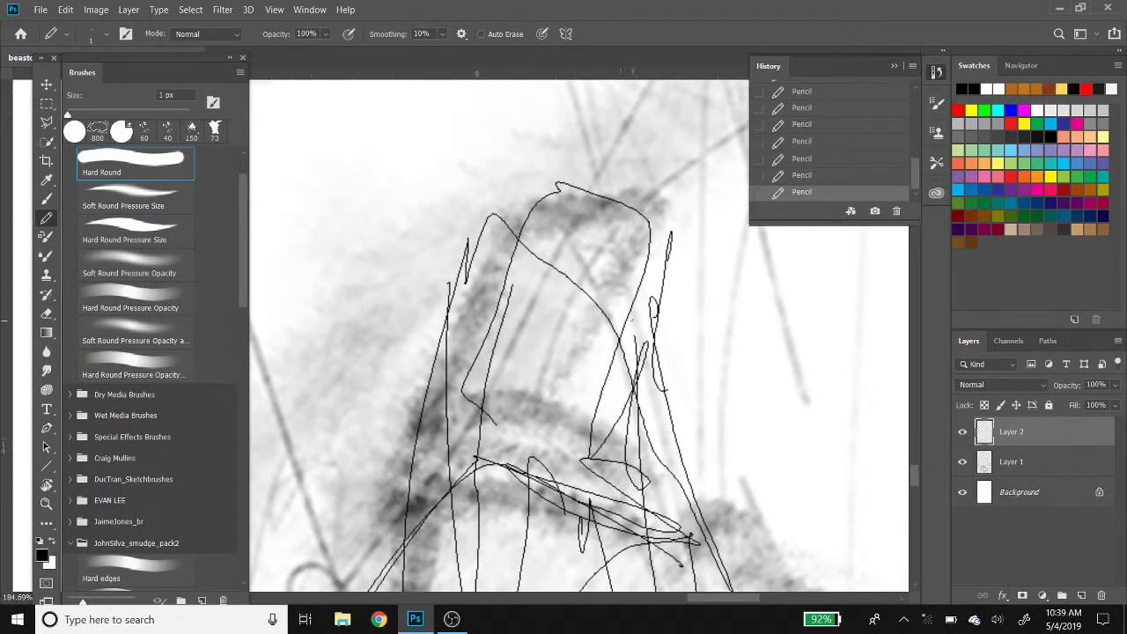
Draw lines across the figure's middle, plus the hood's right edge and pointed top
mouse_move(632, 319)
mouse_down()
mouse_move(547, 343)
mouse_move(629, 340)
mouse_up()
mouse_move(498, 303)
mouse_down()
mouse_move(548, 345)
mouse_move(577, 352)
mouse_move(627, 268)
mouse_move(658, 306)
mouse_up()
mouse_move(592, 102)
mouse_down()
mouse_move(658, 269)
mouse_move(651, 254)
mouse_up()
mouse_move(641, 199)
mouse_down()
mouse_move(567, 125)
mouse_move(461, 278)
mouse_up()
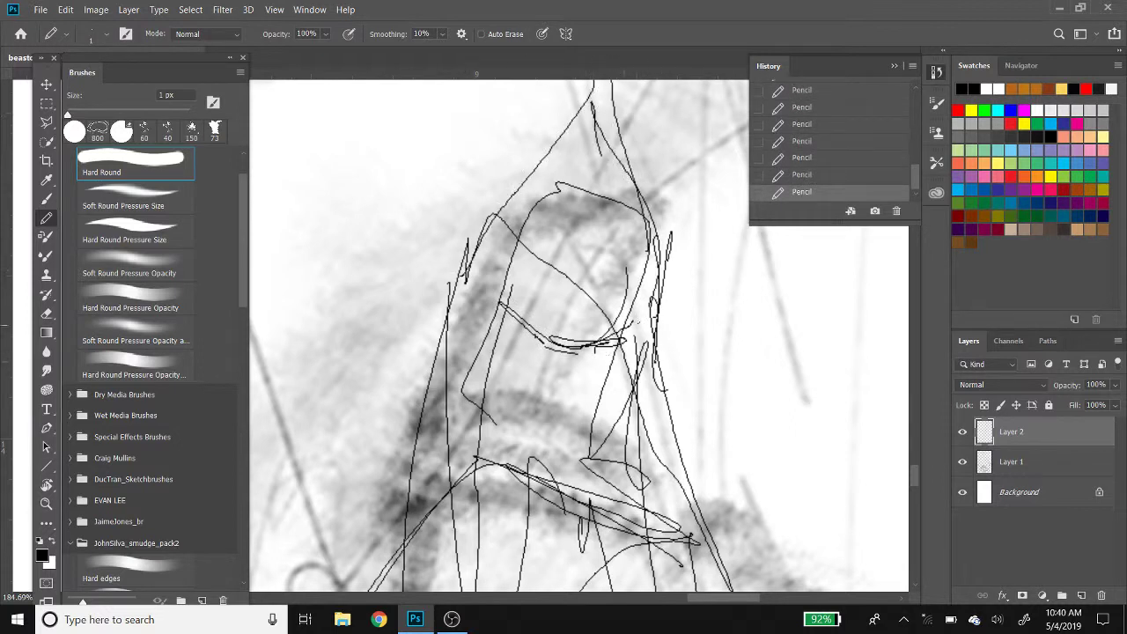
Sketch the eyes, nose, mouth, chin and jaw inside the hood
mouse_move(639, 322)
mouse_down()
mouse_move(533, 319)
mouse_move(557, 333)
mouse_up()
mouse_move(511, 308)
mouse_down()
mouse_move(553, 324)
mouse_move(486, 354)
mouse_up()
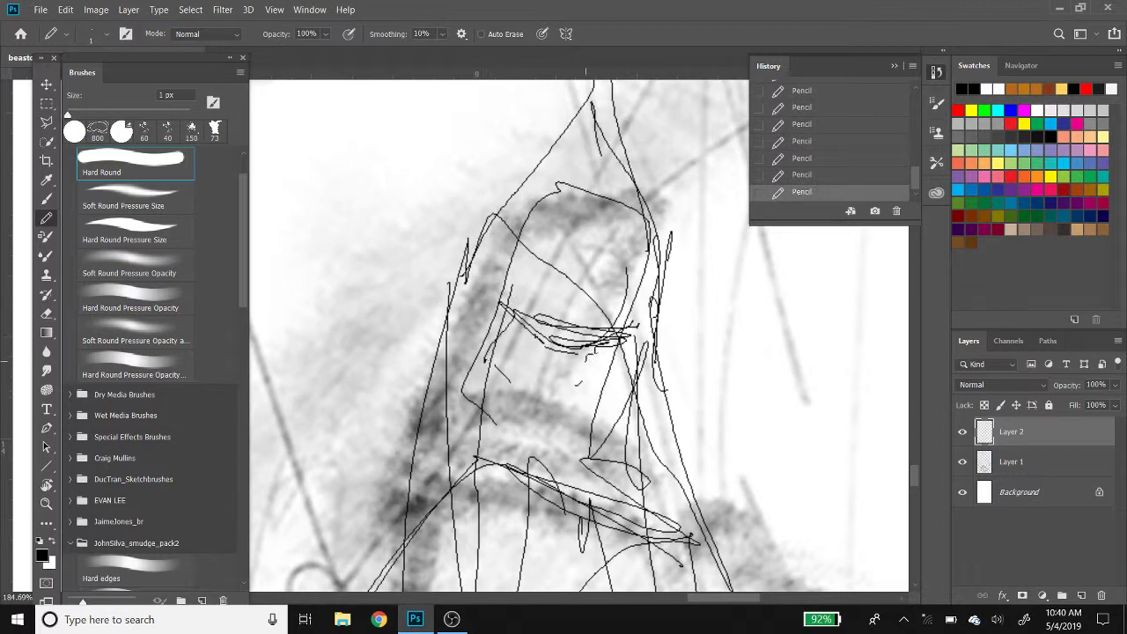
mouse_move(584, 345)
mouse_down()
mouse_move(570, 400)
mouse_move(537, 379)
mouse_move(574, 410)
mouse_move(532, 379)
mouse_up()
mouse_move(578, 428)
mouse_down()
mouse_move(516, 431)
mouse_move(574, 456)
mouse_move(476, 375)
mouse_move(502, 412)
mouse_up()
mouse_move(512, 331)
mouse_down()
mouse_move(521, 438)
mouse_move(616, 410)
mouse_move(595, 400)
mouse_move(623, 363)
mouse_up()
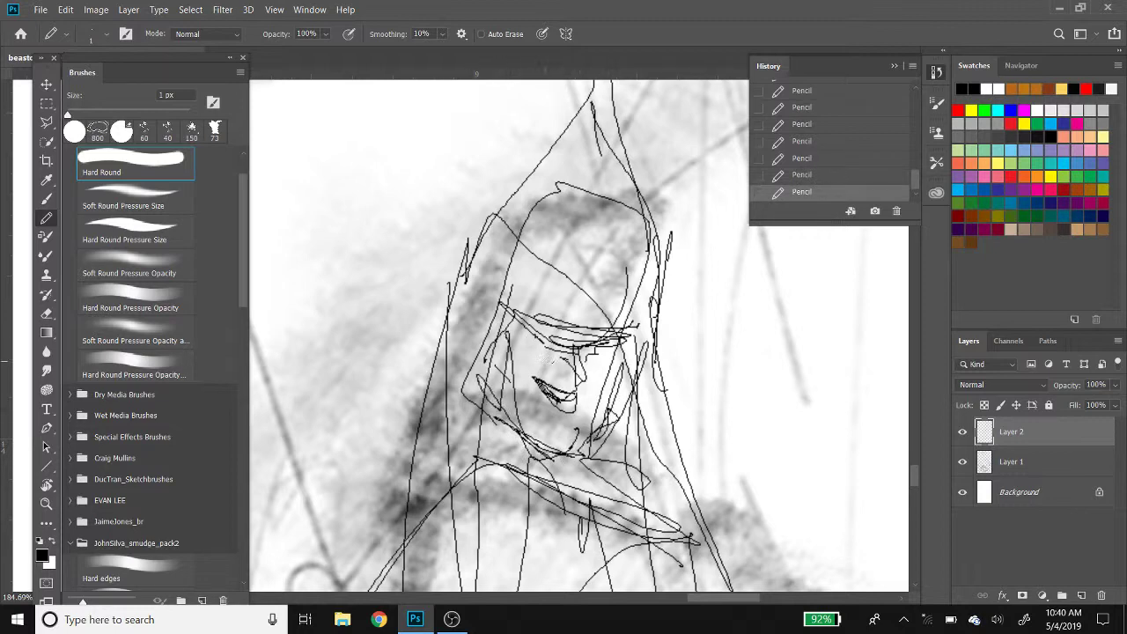
mouse_move(555, 351)
mouse_down()
mouse_move(509, 368)
mouse_move(625, 362)
mouse_up()
Add the brow above the eyes, small marks under the mouth, and refine the jaw and chin
drag(541, 350, 512, 359)
drag(558, 323, 502, 345)
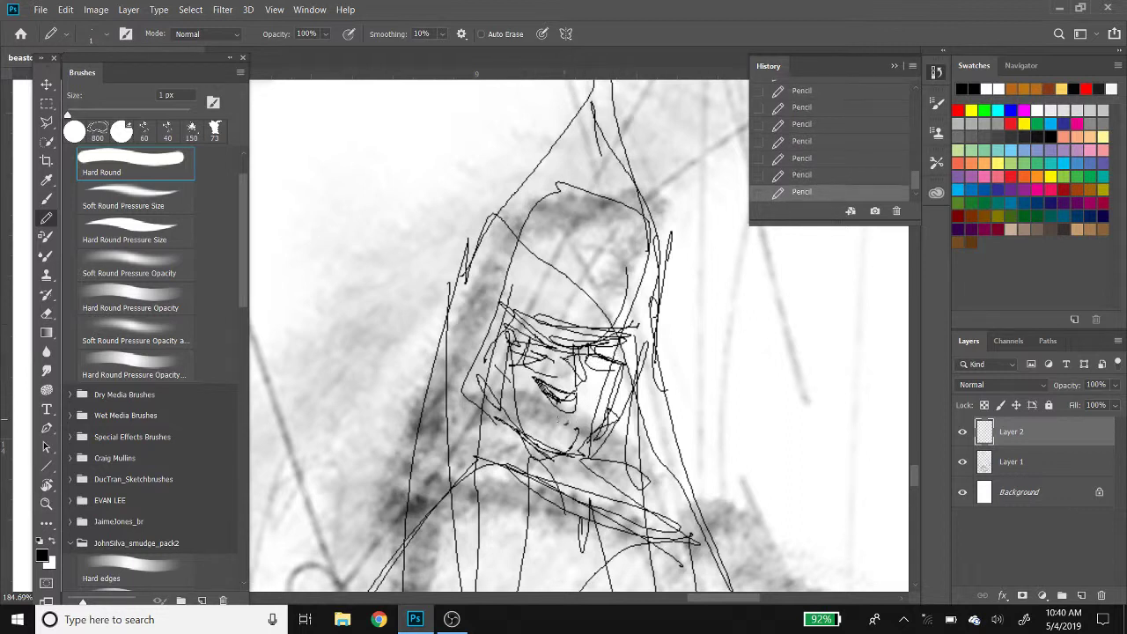
mouse_move(539, 411)
mouse_down()
mouse_move(580, 421)
mouse_move(534, 424)
mouse_move(577, 432)
mouse_up()
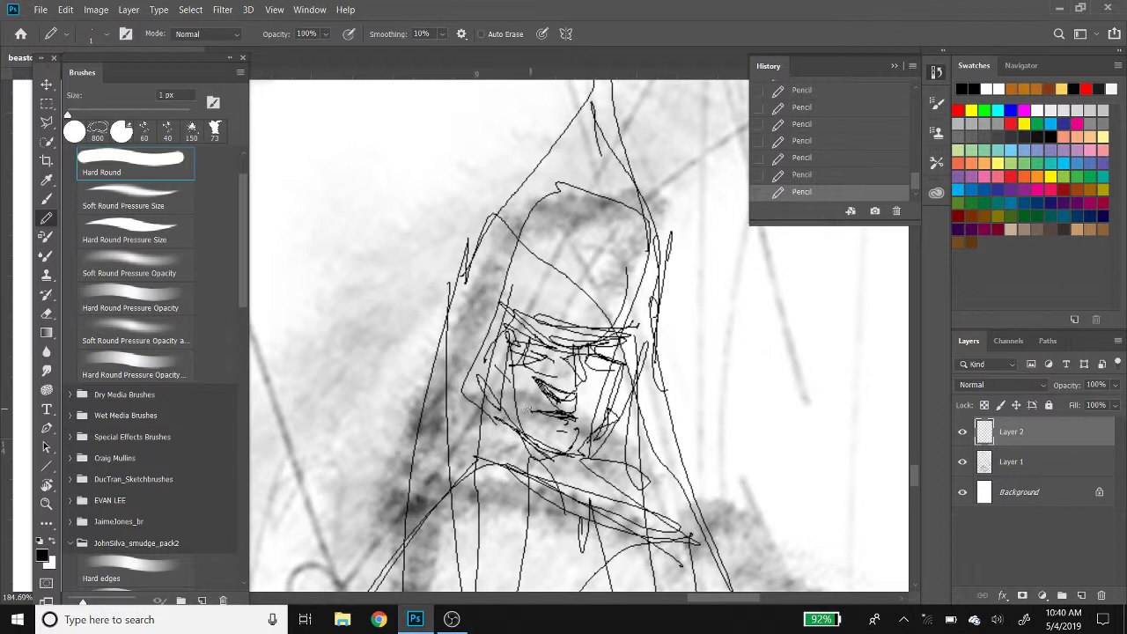
drag(522, 408, 535, 413)
mouse_move(585, 459)
mouse_down()
mouse_move(526, 452)
mouse_move(481, 405)
mouse_move(518, 452)
mouse_move(490, 411)
mouse_move(614, 414)
mouse_up()
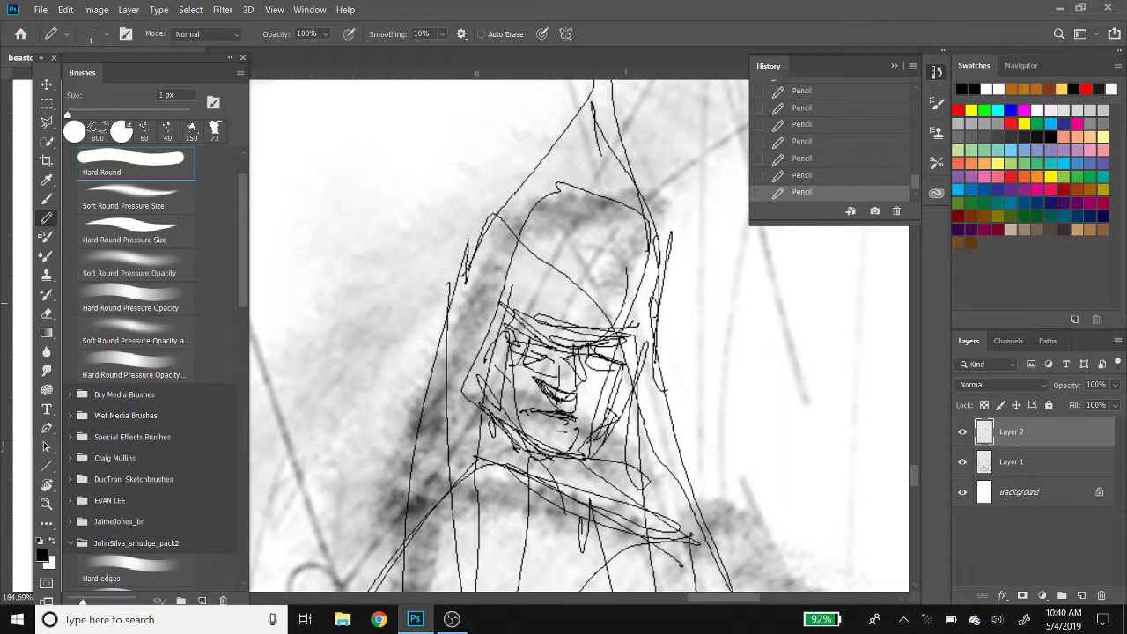
Strengthen the right and left hood edges with long pencil strokes
drag(656, 222, 678, 442)
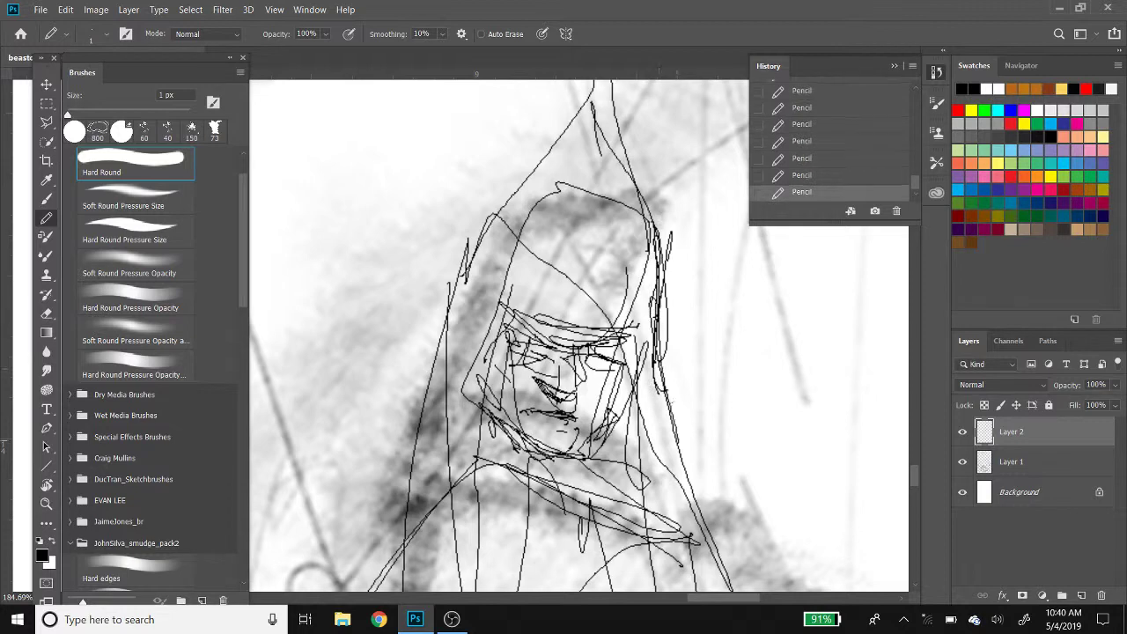
drag(660, 363, 732, 586)
drag(650, 425, 733, 583)
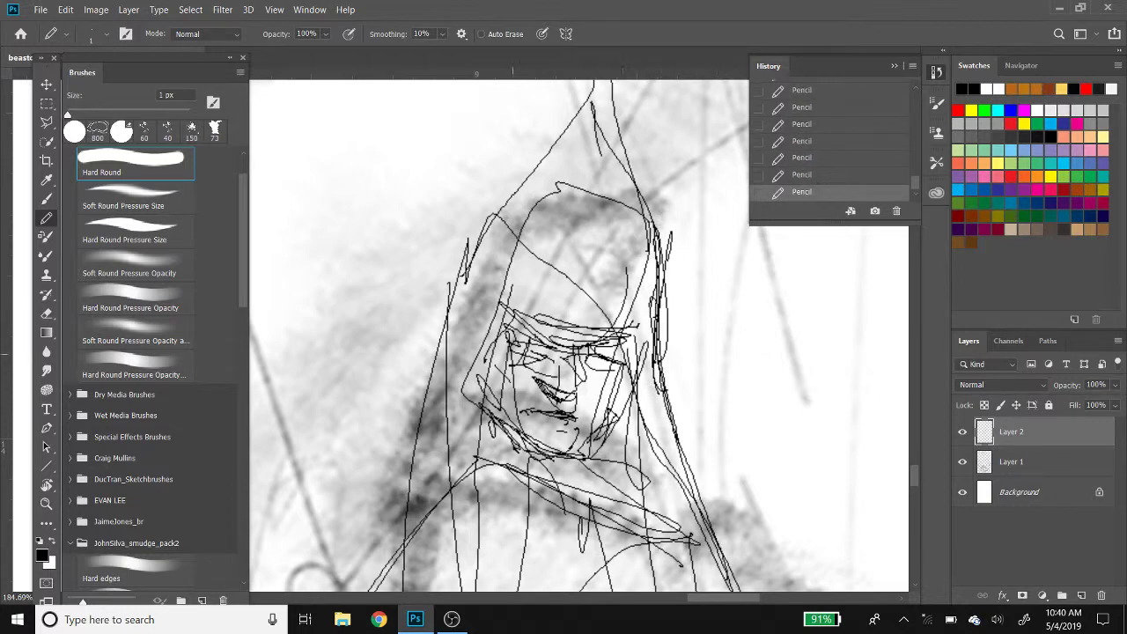
mouse_move(449, 287)
mouse_down()
mouse_move(424, 412)
mouse_move(459, 520)
mouse_up()
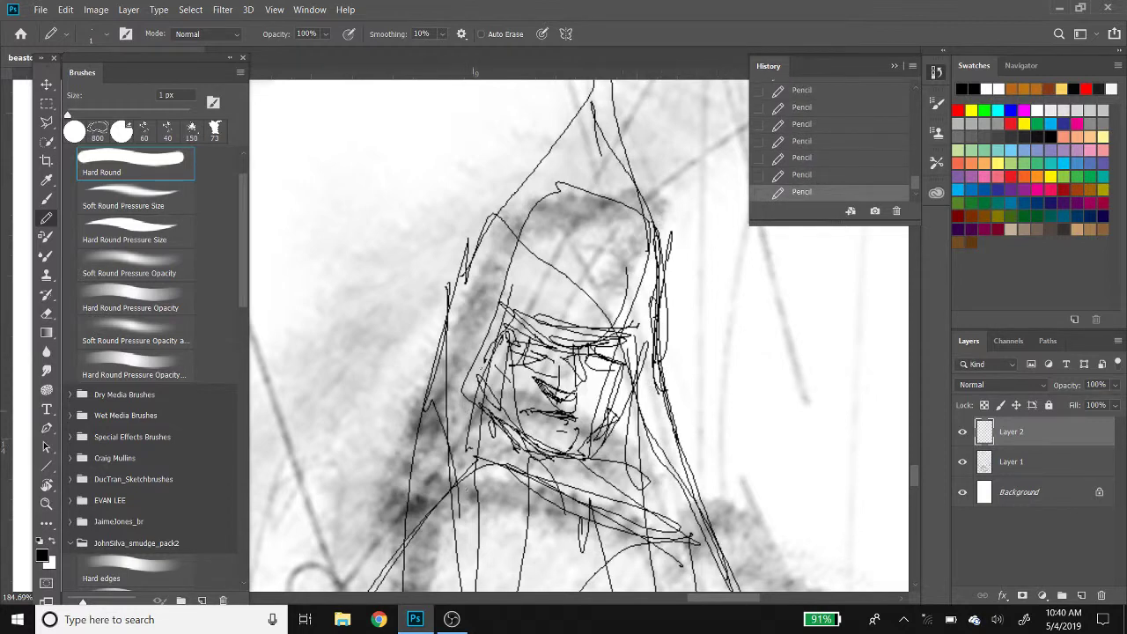
drag(484, 366, 461, 583)
scroll(454, 395, down, 5)
Zoom out and add a small loop near the lower hand and short strokes near the arm
scroll(451, 414, down, 3)
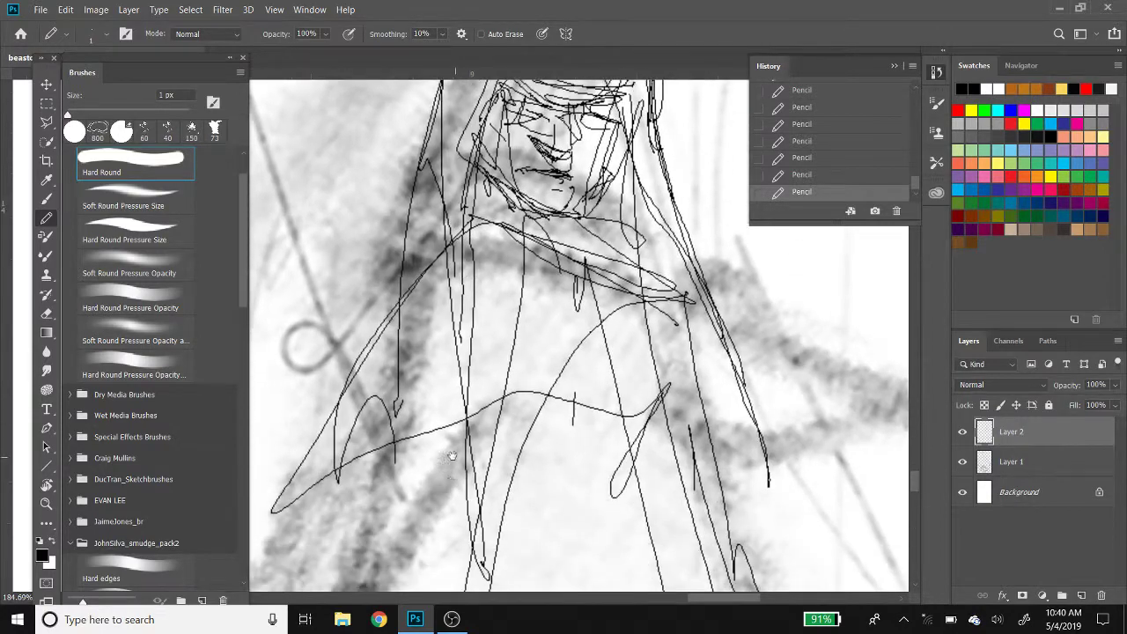
scroll(447, 431, down, 2)
scroll(447, 429, down, 5)
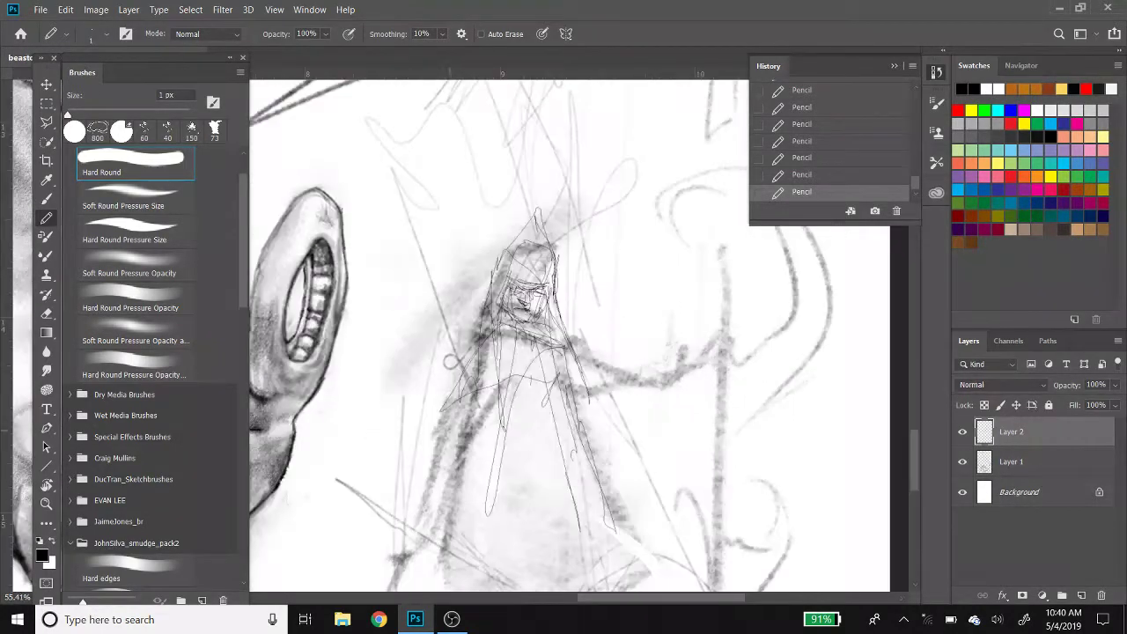
scroll(450, 361, up, 3)
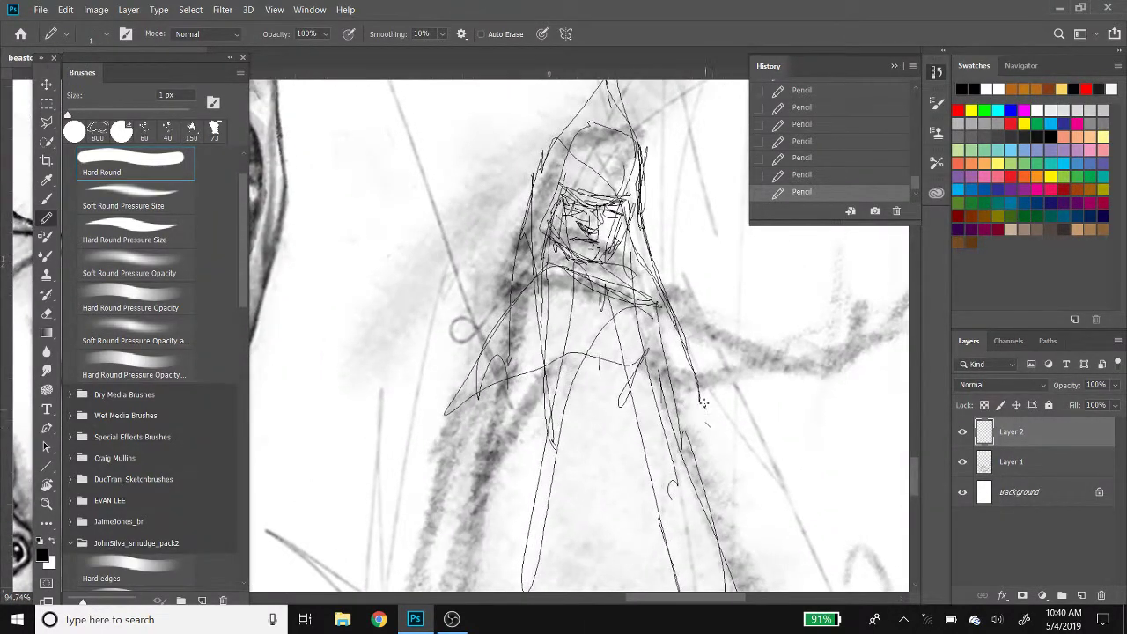
drag(551, 437, 554, 451)
mouse_move(678, 374)
mouse_down()
mouse_move(656, 380)
mouse_move(683, 384)
mouse_move(515, 420)
mouse_up()
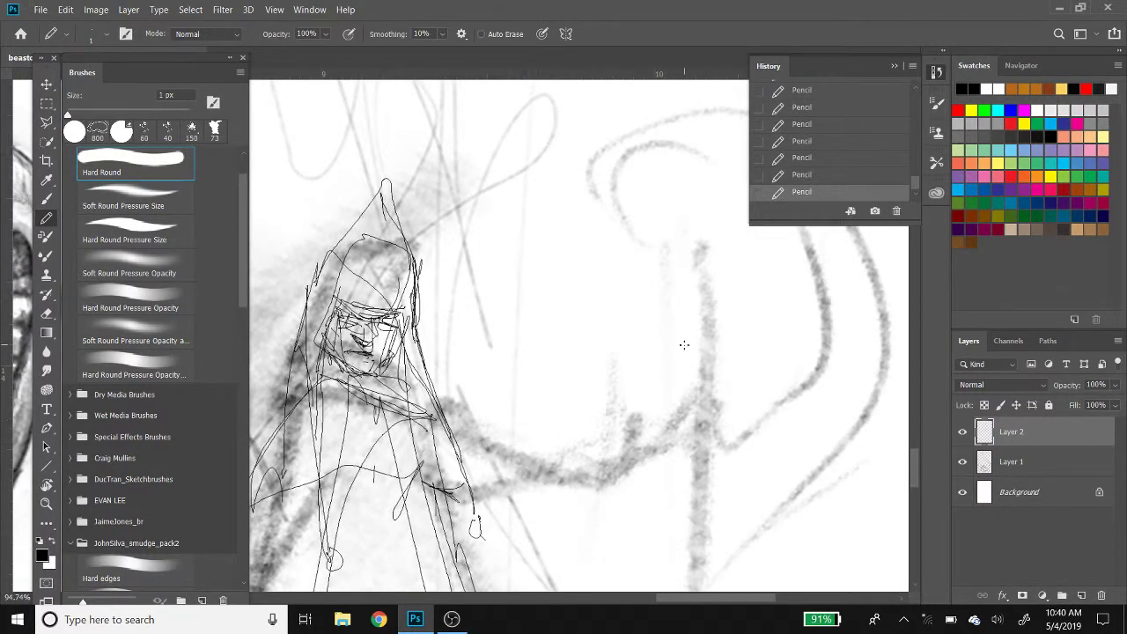
Draw the fist gripping the staff and the arm's upper and lower lines back to the shoulder
mouse_move(727, 403)
mouse_down()
mouse_move(697, 396)
mouse_move(731, 419)
mouse_move(712, 454)
mouse_up()
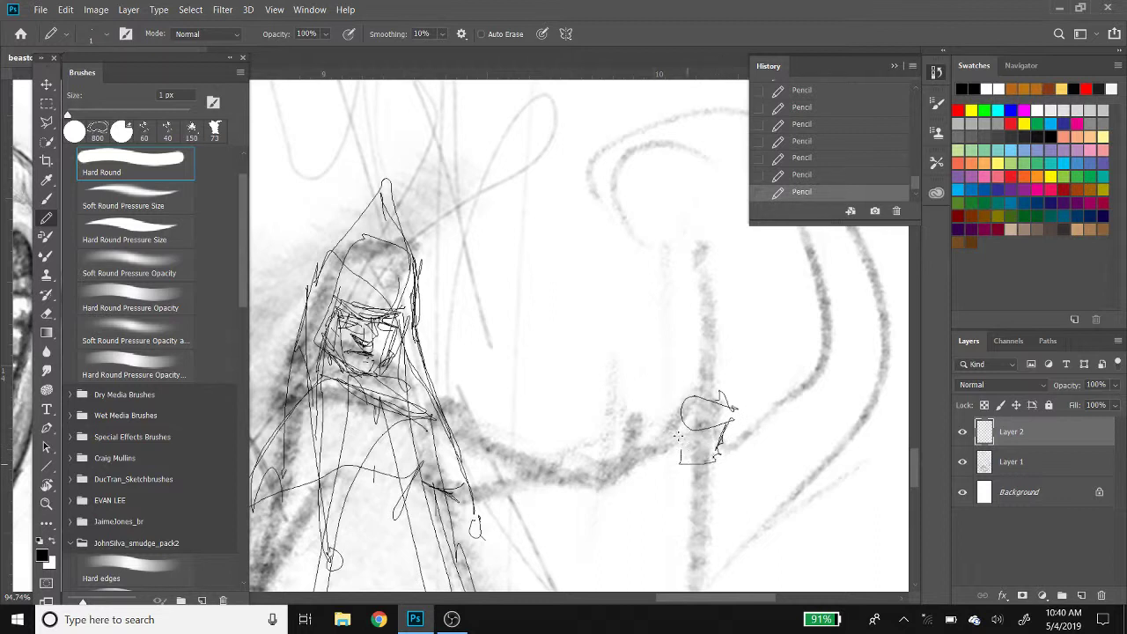
drag(683, 407, 669, 451)
drag(679, 428, 618, 433)
drag(685, 456, 601, 474)
drag(682, 459, 539, 472)
mouse_move(680, 419)
mouse_down()
mouse_move(589, 426)
mouse_move(574, 471)
mouse_up()
drag(581, 430, 467, 442)
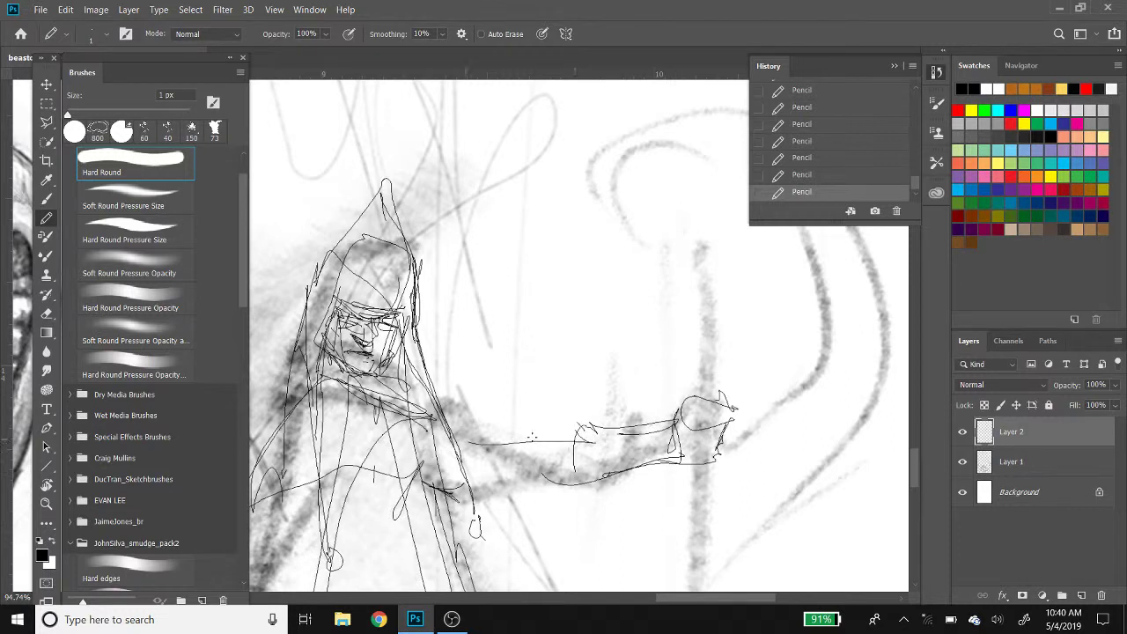
mouse_move(563, 467)
mouse_down()
mouse_move(413, 456)
mouse_move(532, 480)
mouse_up()
Zoom in and sketch the shoulder joint where the arm meets the body, with sleeve lines below
scroll(400, 427, up, 3)
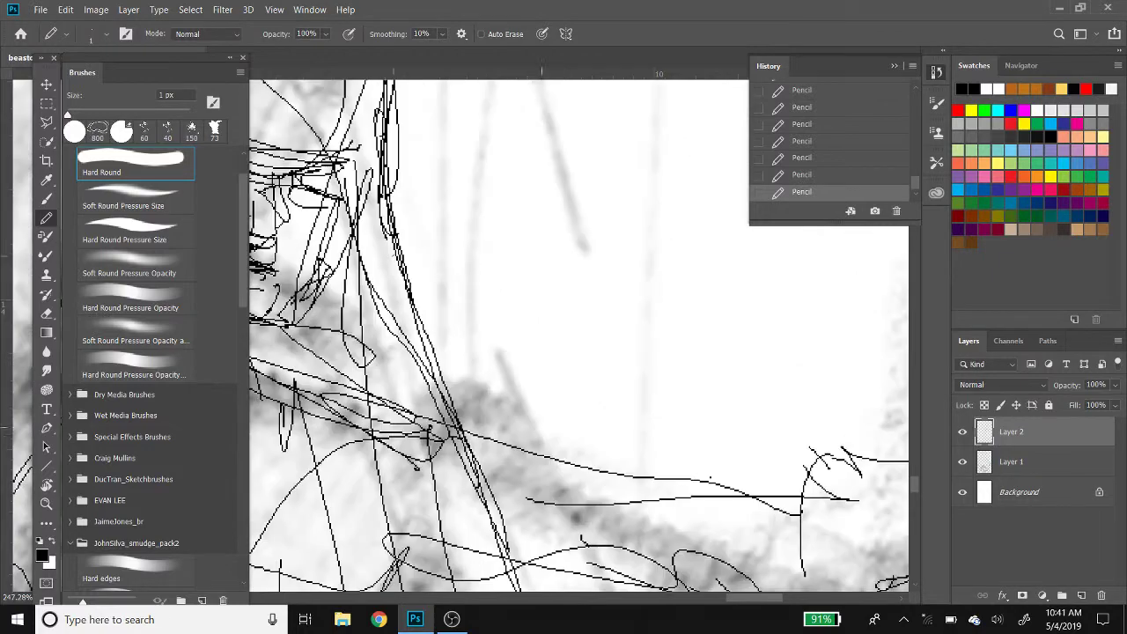
scroll(401, 428, up, 3)
scroll(400, 428, up, 2)
mouse_move(509, 388)
mouse_down()
mouse_move(650, 457)
mouse_move(528, 358)
mouse_move(405, 364)
mouse_up()
mouse_move(583, 386)
mouse_down()
mouse_move(364, 345)
mouse_move(601, 423)
mouse_move(643, 477)
mouse_move(607, 431)
mouse_up()
drag(533, 368, 584, 408)
drag(644, 485, 460, 533)
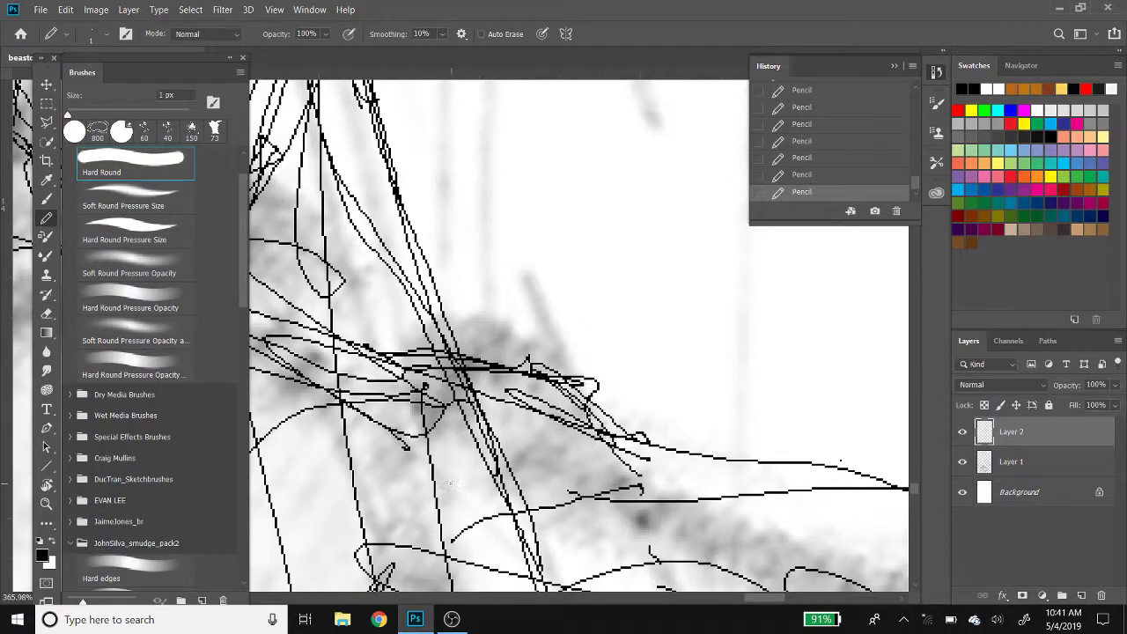
Add a curved line along the figure's side and the long hanging sleeve drape, then zoom out
scroll(451, 483, down, 3)
scroll(451, 484, down, 1)
scroll(450, 483, up, 2)
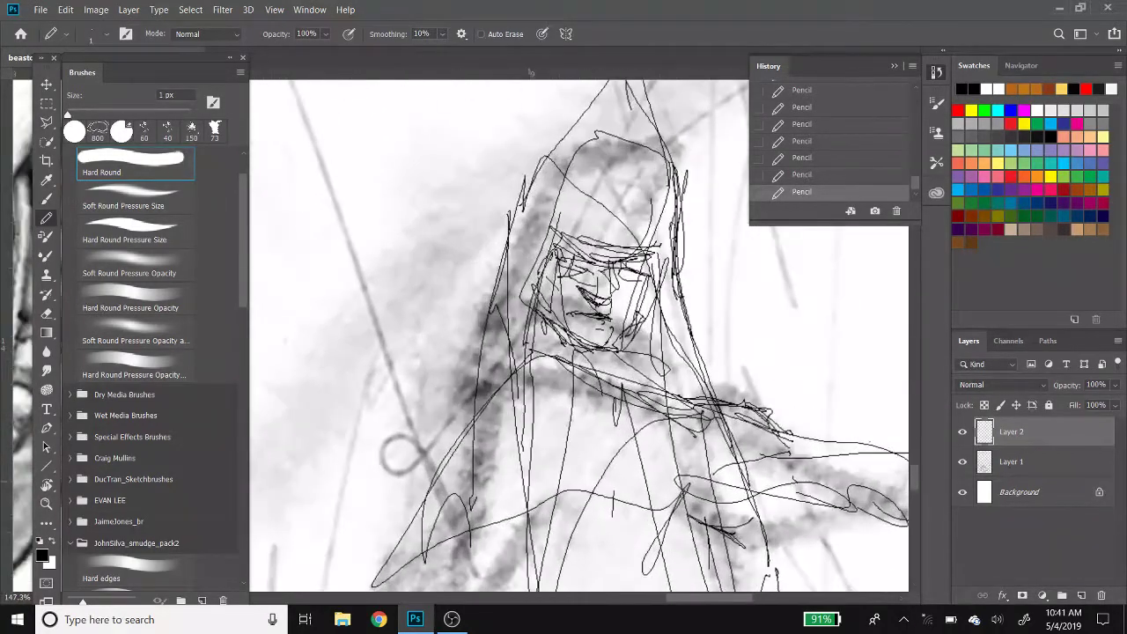
scroll(528, 352, down, 3)
scroll(528, 352, up, 3)
mouse_move(484, 398)
mouse_down()
mouse_move(605, 288)
mouse_move(551, 356)
mouse_move(481, 482)
mouse_up()
drag(493, 401, 416, 541)
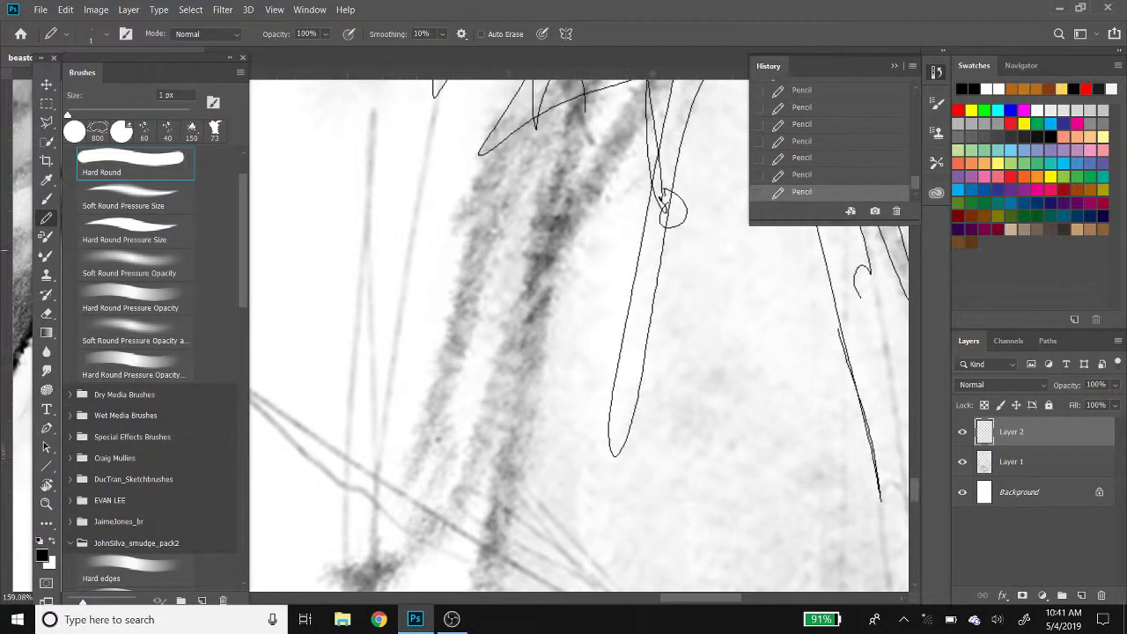
scroll(579, 334, down, 3)
scroll(470, 250, down, 4)
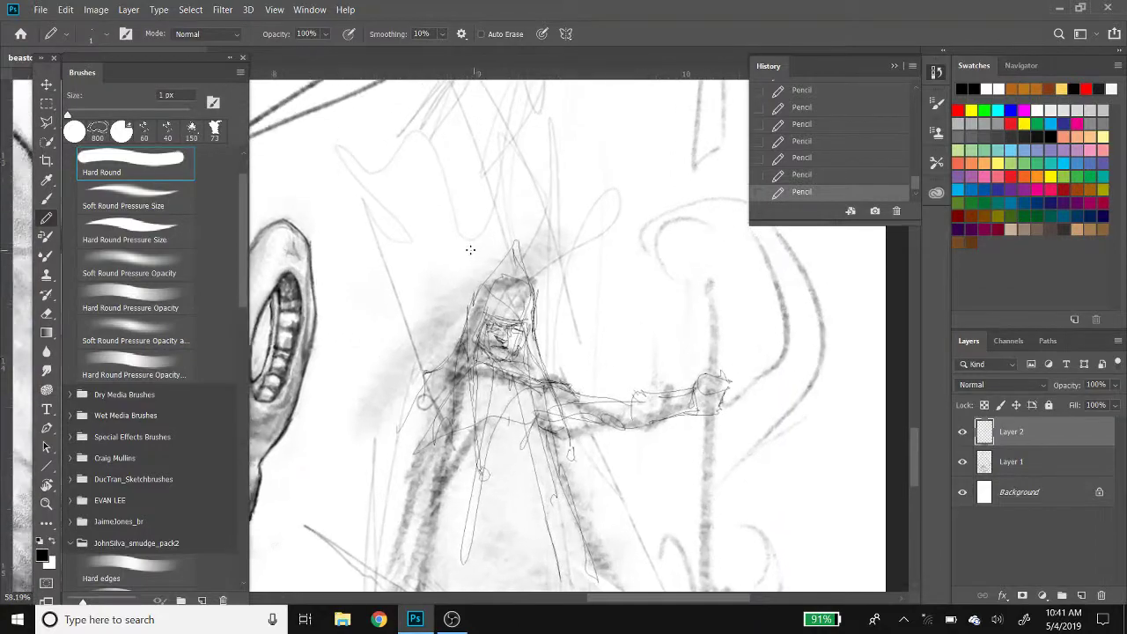
scroll(468, 250, up, 3)
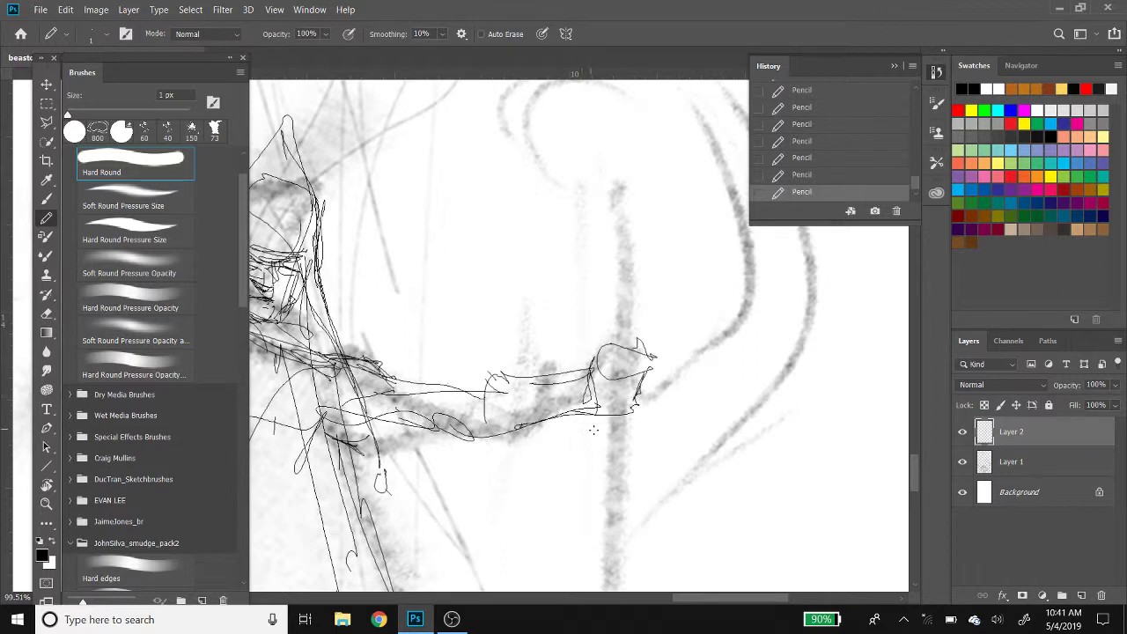
Draw the staff shaft around the hand and trace its looped oval head, undoing one stray tick
mouse_move(602, 445)
mouse_down()
mouse_move(594, 475)
mouse_move(625, 550)
mouse_move(627, 419)
mouse_move(617, 432)
mouse_up()
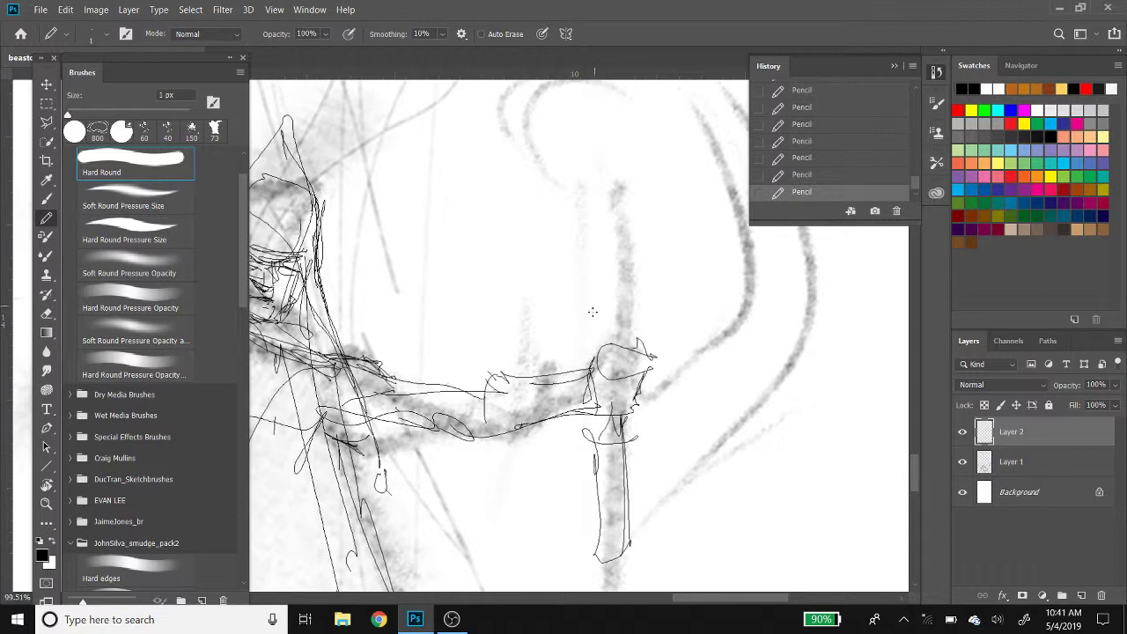
mouse_move(625, 341)
mouse_down()
mouse_move(630, 227)
mouse_move(603, 236)
mouse_up()
mouse_move(584, 295)
mouse_down()
mouse_move(564, 326)
mouse_move(560, 449)
mouse_up()
mouse_move(604, 382)
mouse_down()
mouse_move(548, 277)
mouse_move(624, 356)
mouse_move(605, 332)
mouse_up()
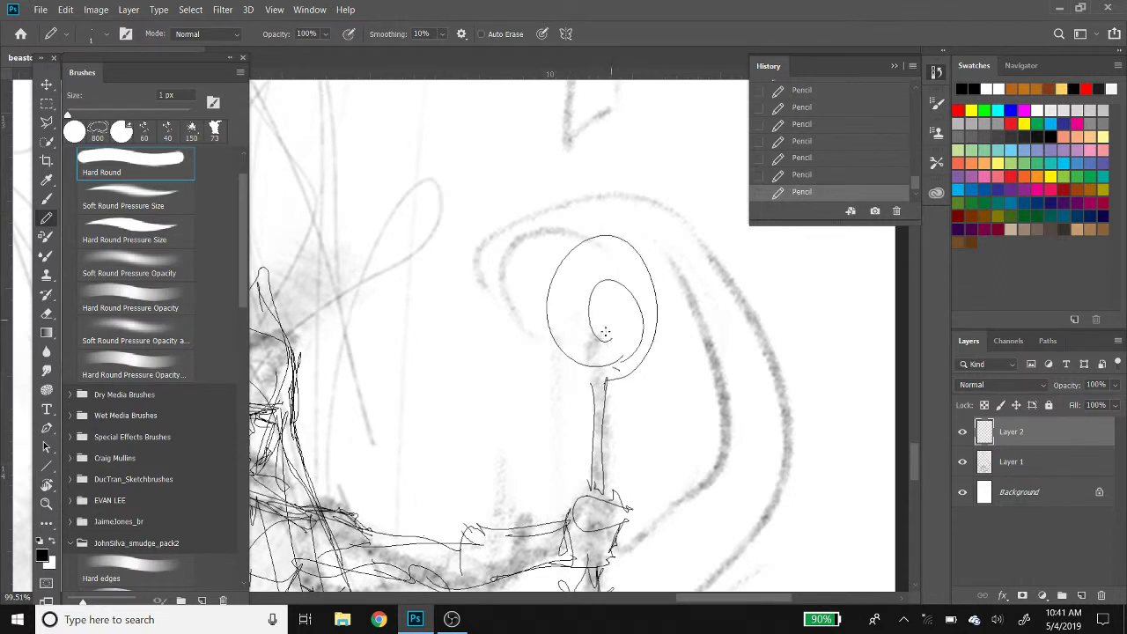
key(ctrl+z)
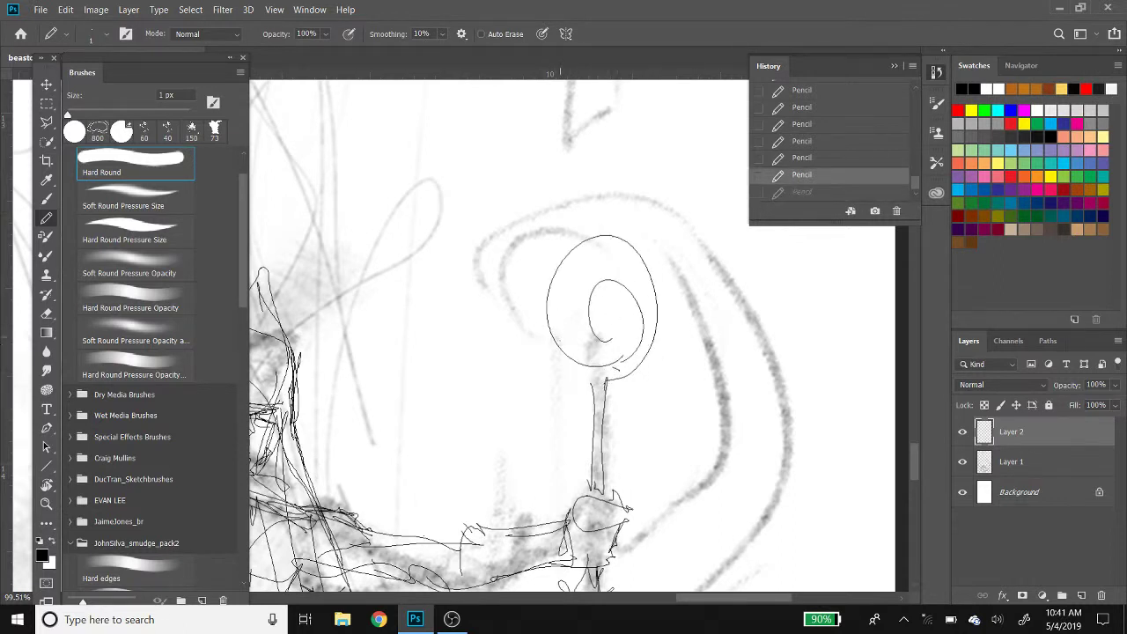
drag(632, 314, 588, 321)
mouse_move(577, 377)
mouse_down()
mouse_move(568, 239)
mouse_move(651, 337)
mouse_up()
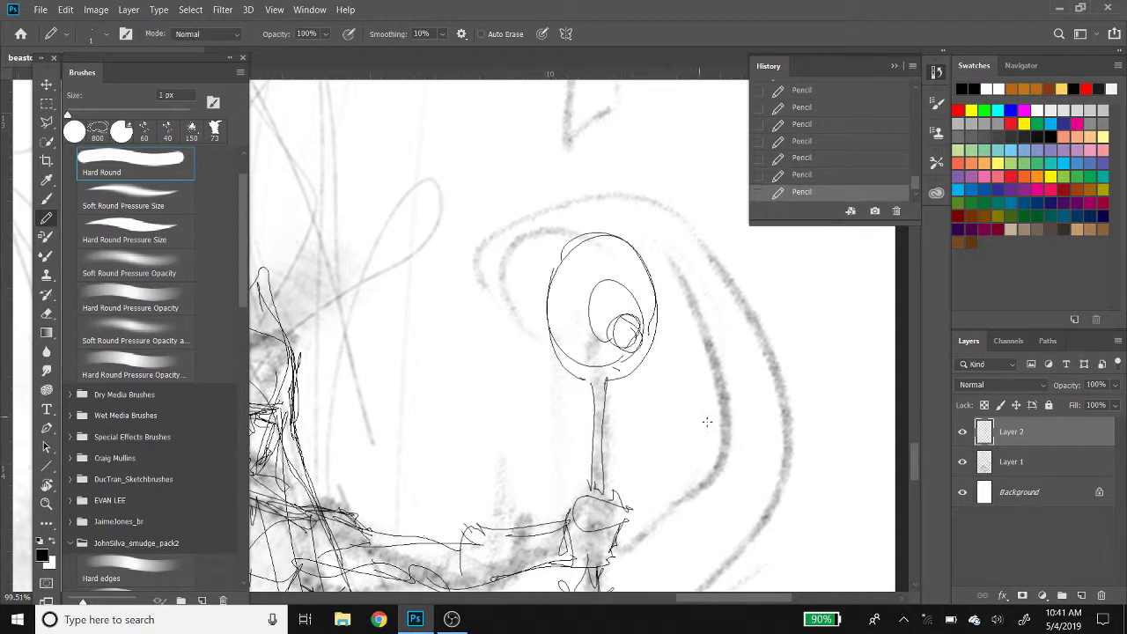
Draw a hooked curve arching over the staff head, ending in a spiral curl
mouse_move(719, 435)
mouse_down()
mouse_move(667, 231)
mouse_move(513, 258)
mouse_move(641, 195)
mouse_move(794, 538)
mouse_up()
drag(714, 451, 651, 526)
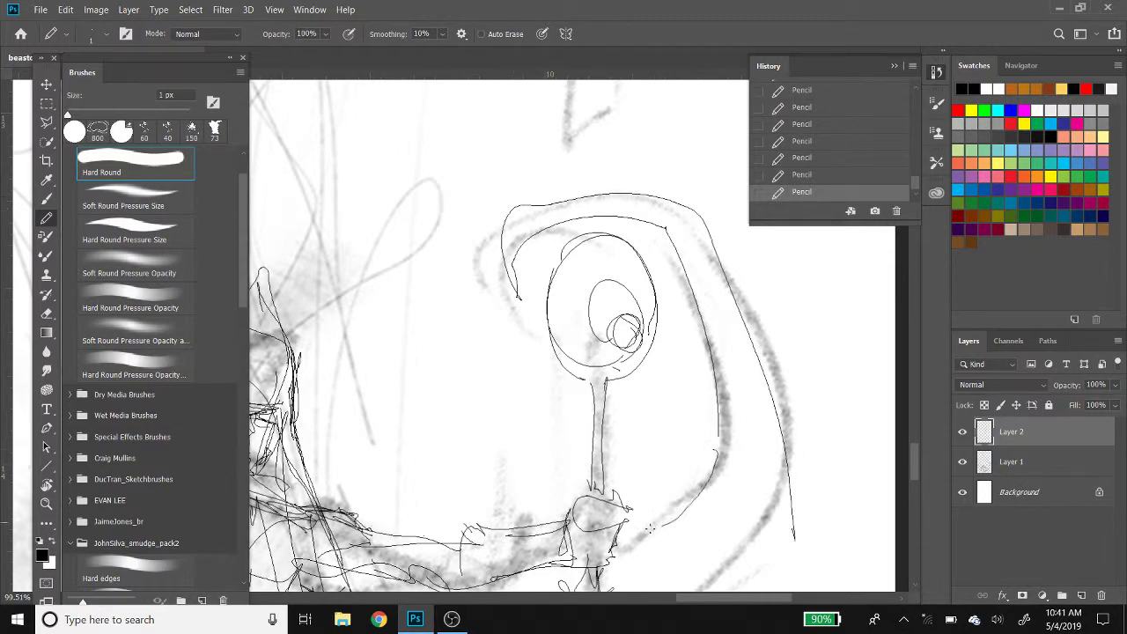
drag(613, 591, 647, 500)
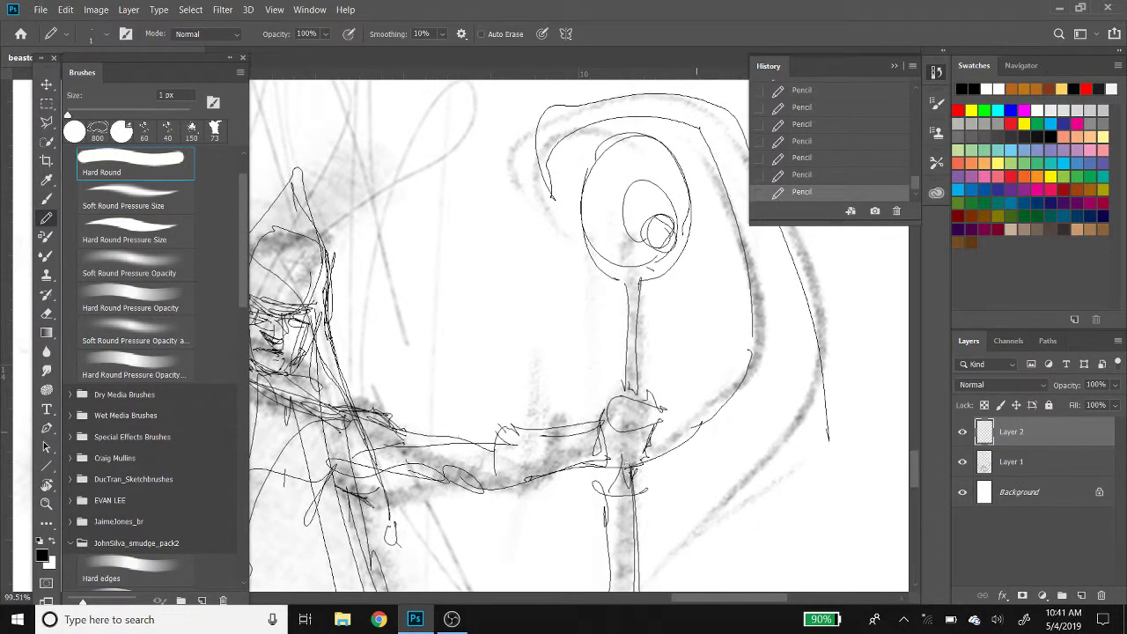
drag(829, 432, 741, 482)
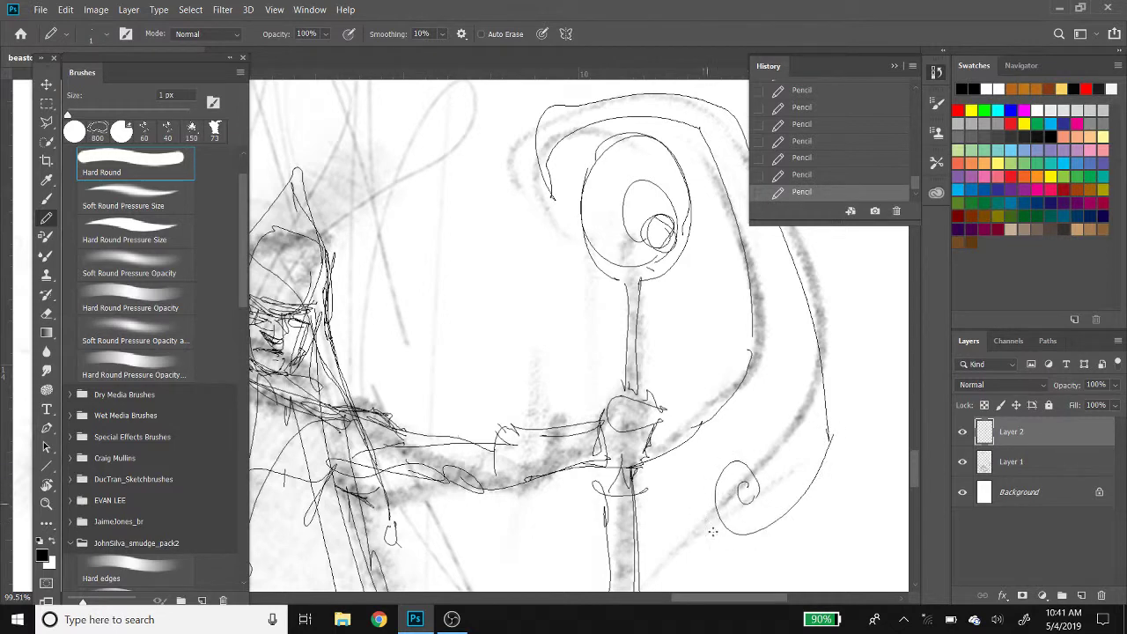
drag(649, 585, 714, 512)
Zoom to the staff's bottom end and sketch a ring with a second loose circle around it
scroll(559, 309, down, 2)
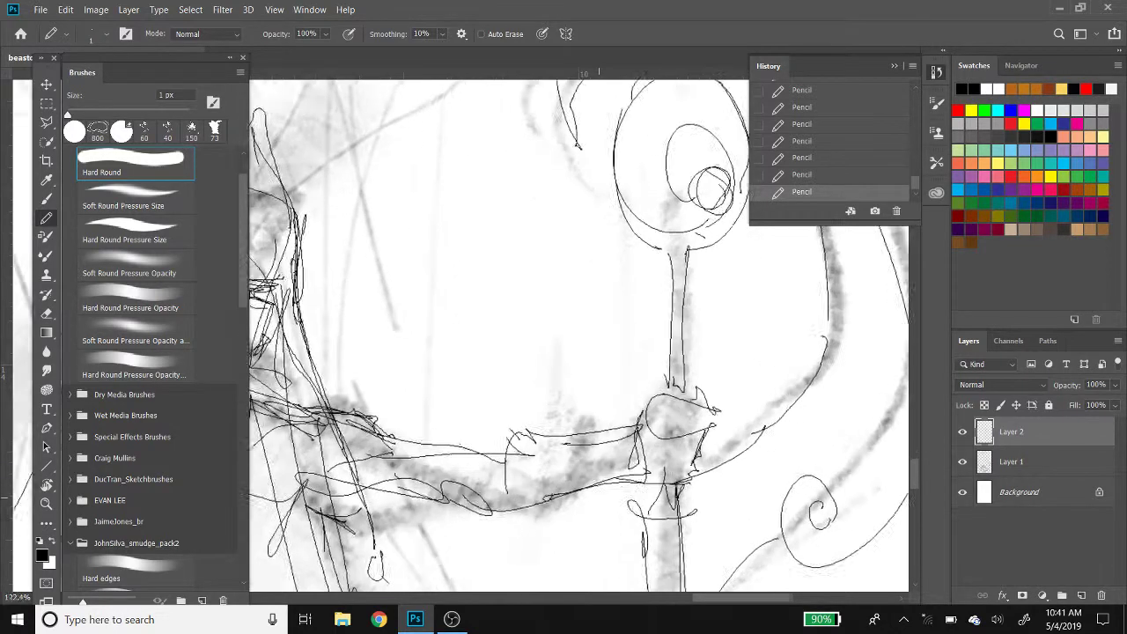
scroll(560, 308, down, 2)
scroll(560, 308, down, 2)
scroll(560, 308, down, 2)
scroll(643, 545, up, 1)
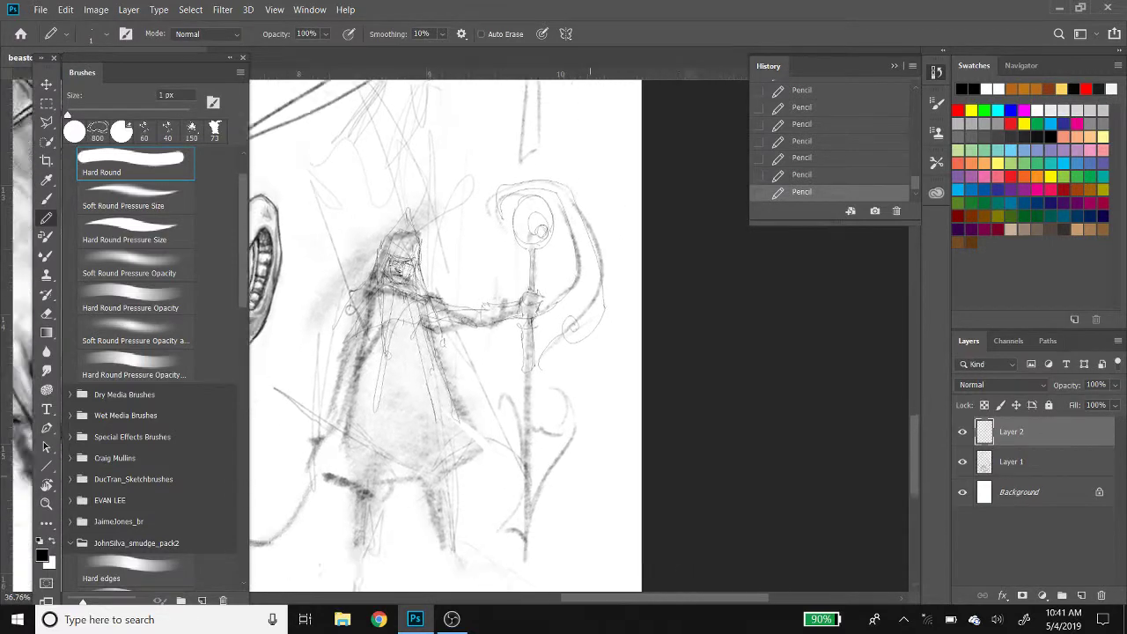
scroll(642, 546, up, 1)
scroll(642, 545, up, 1)
scroll(642, 546, up, 1)
scroll(537, 572, up, 1)
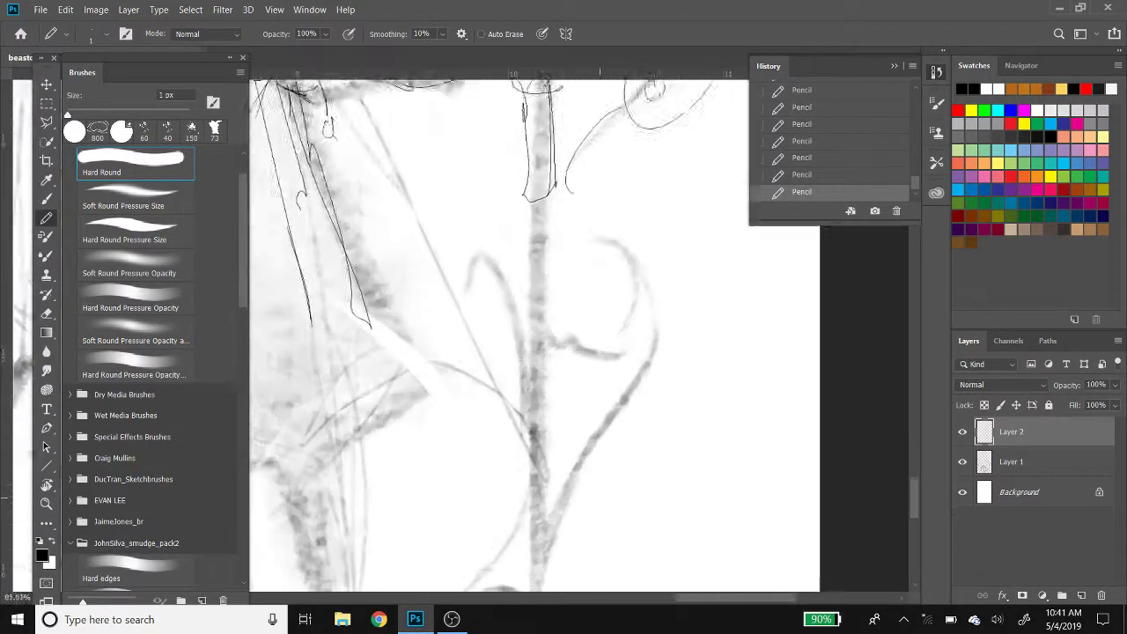
scroll(537, 573, up, 2)
scroll(537, 573, up, 1)
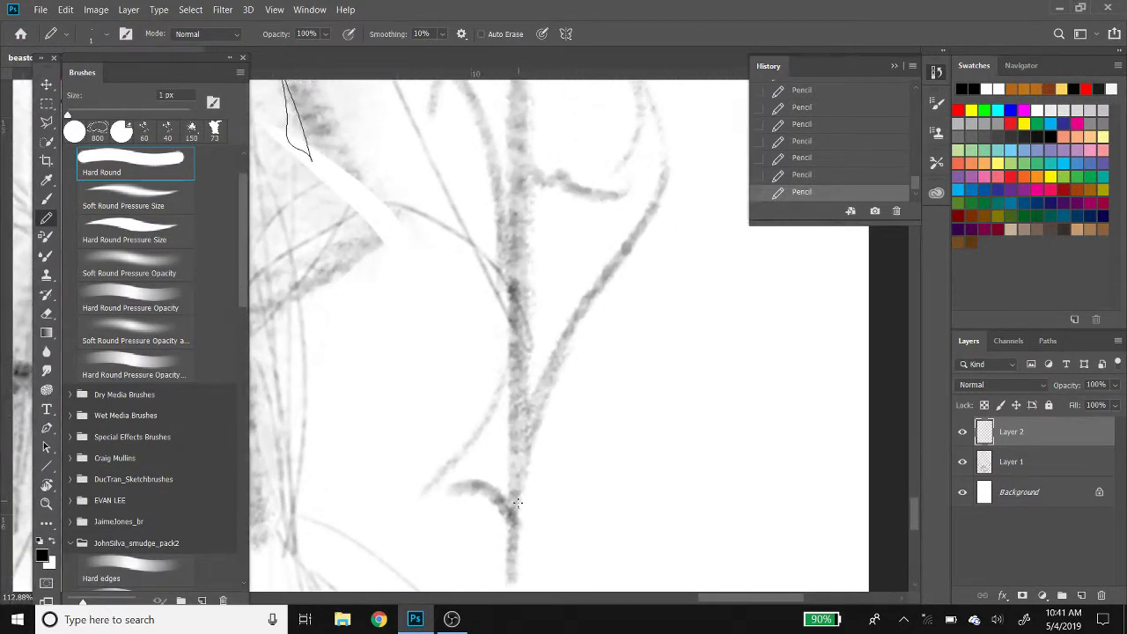
drag(517, 503, 514, 505)
mouse_move(506, 461)
mouse_down()
mouse_move(544, 528)
mouse_move(466, 493)
mouse_move(518, 539)
mouse_move(477, 470)
mouse_move(493, 528)
mouse_move(493, 446)
mouse_up()
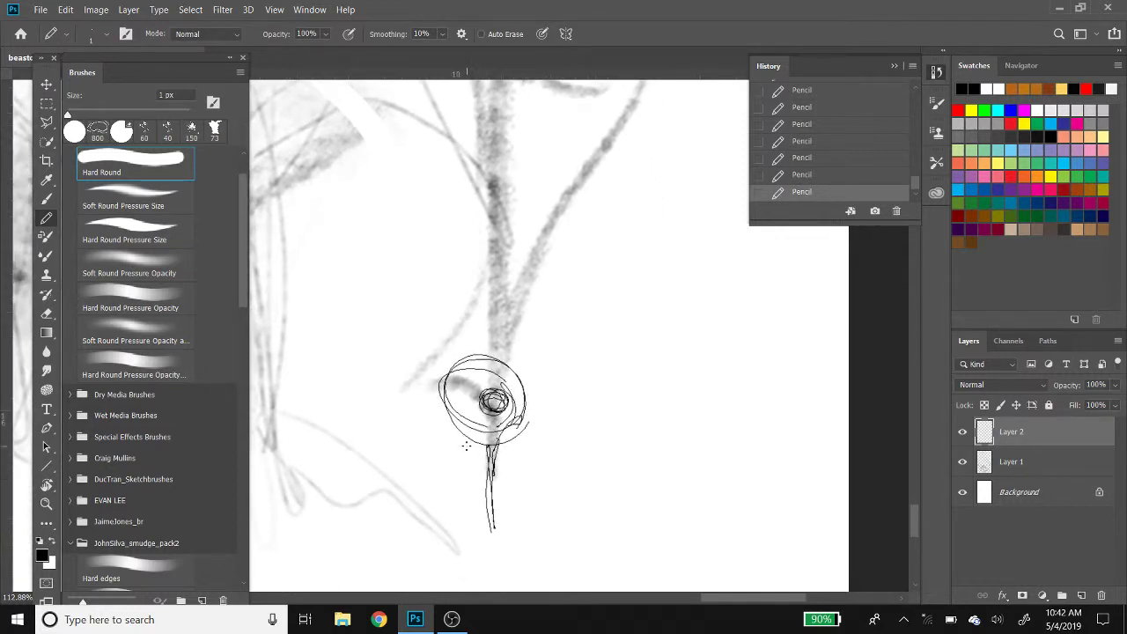
Zoom to the figure and line in the outstretched arm, long robe folds and torso
scroll(467, 447, down, 2)
scroll(493, 454, down, 2)
scroll(537, 466, down, 2)
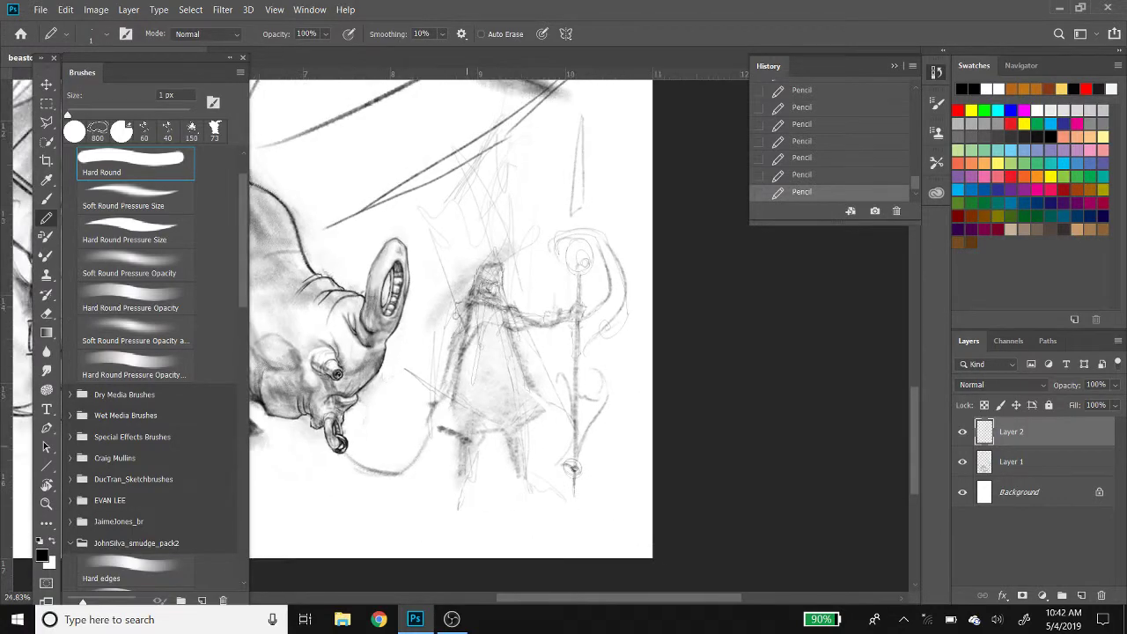
scroll(445, 420, up, 1)
scroll(445, 420, up, 1)
scroll(445, 420, up, 1)
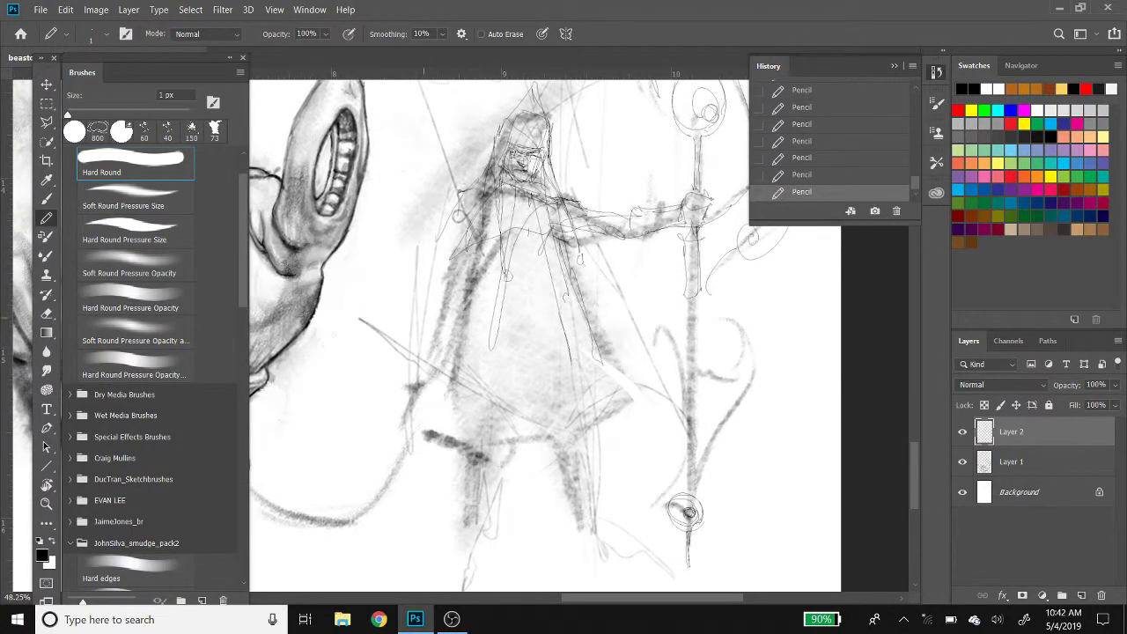
scroll(522, 377, up, 2)
scroll(523, 377, up, 1)
drag(708, 269, 748, 280)
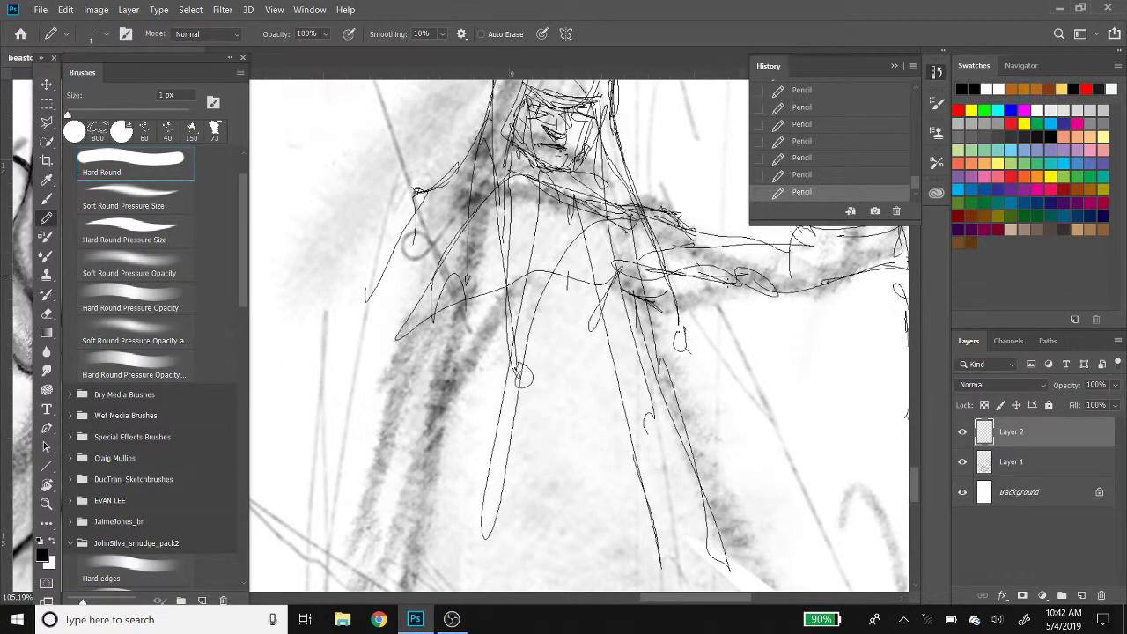
drag(656, 269, 753, 291)
mouse_move(651, 273)
mouse_down()
mouse_move(618, 287)
mouse_move(645, 414)
mouse_move(710, 577)
mouse_up()
mouse_move(609, 299)
mouse_down()
mouse_move(631, 388)
mouse_move(638, 283)
mouse_move(588, 195)
mouse_move(599, 298)
mouse_up()
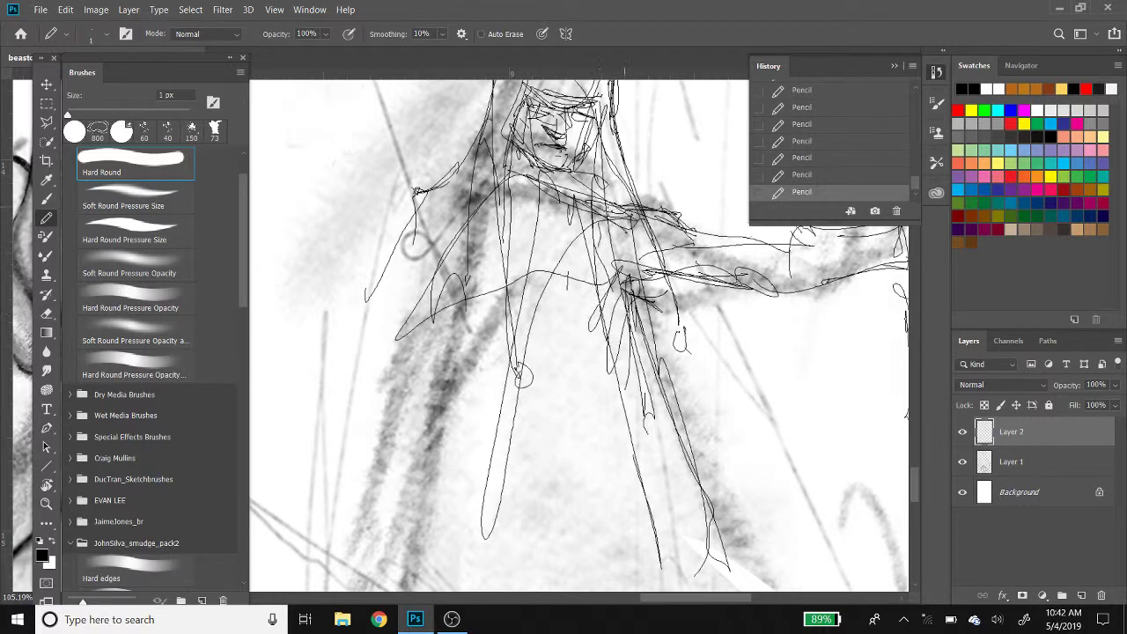
Add shoulder, arm and chest strokes, and long lines down the torso and leg
drag(602, 208, 640, 220)
mouse_move(688, 284)
mouse_down()
mouse_move(656, 292)
mouse_move(624, 329)
mouse_up()
drag(595, 252, 646, 566)
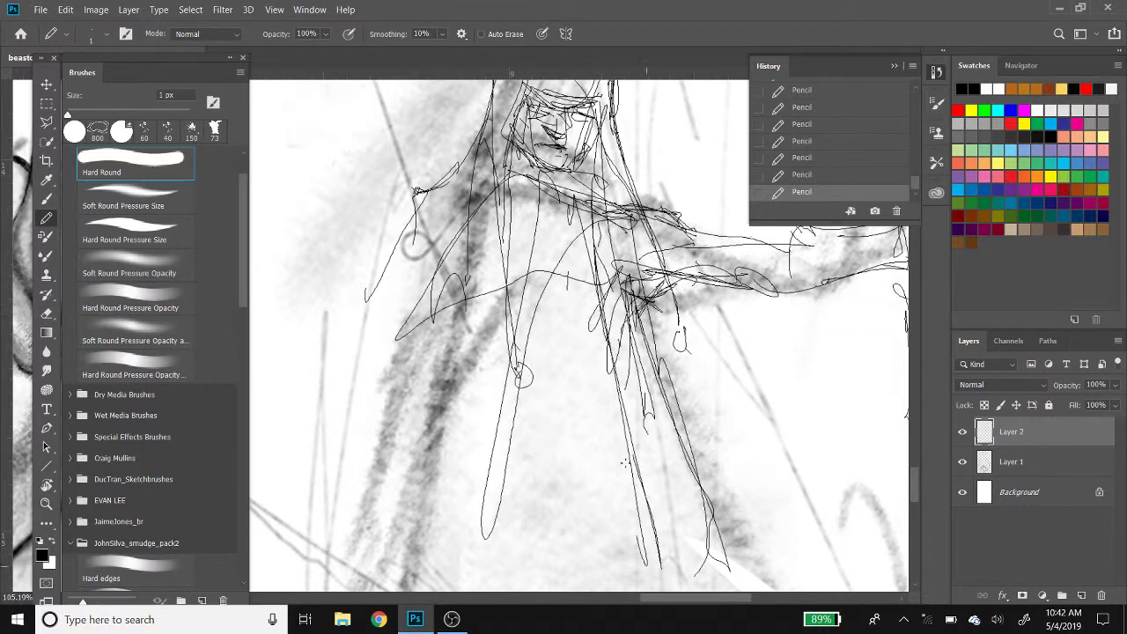
drag(572, 234, 639, 590)
drag(608, 364, 650, 568)
mouse_move(630, 511)
mouse_down()
mouse_move(576, 195)
mouse_move(593, 342)
mouse_up()
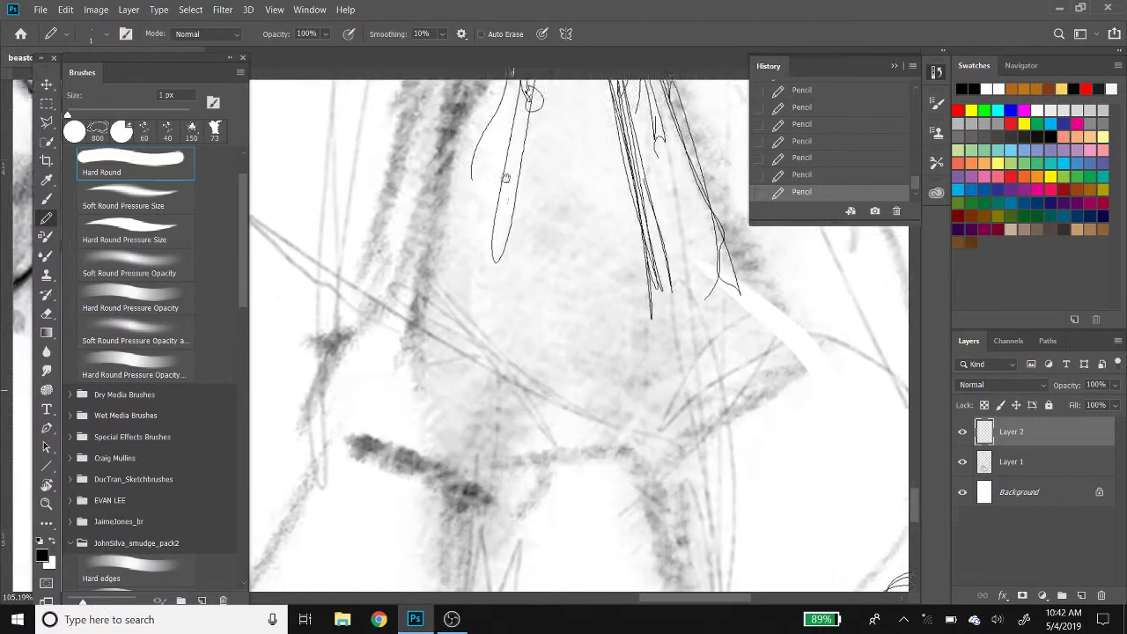
Extend the figure's edge line and sketch an elongated looping right leg with diagonal strokes
scroll(522, 377, down, 5)
drag(660, 132, 750, 263)
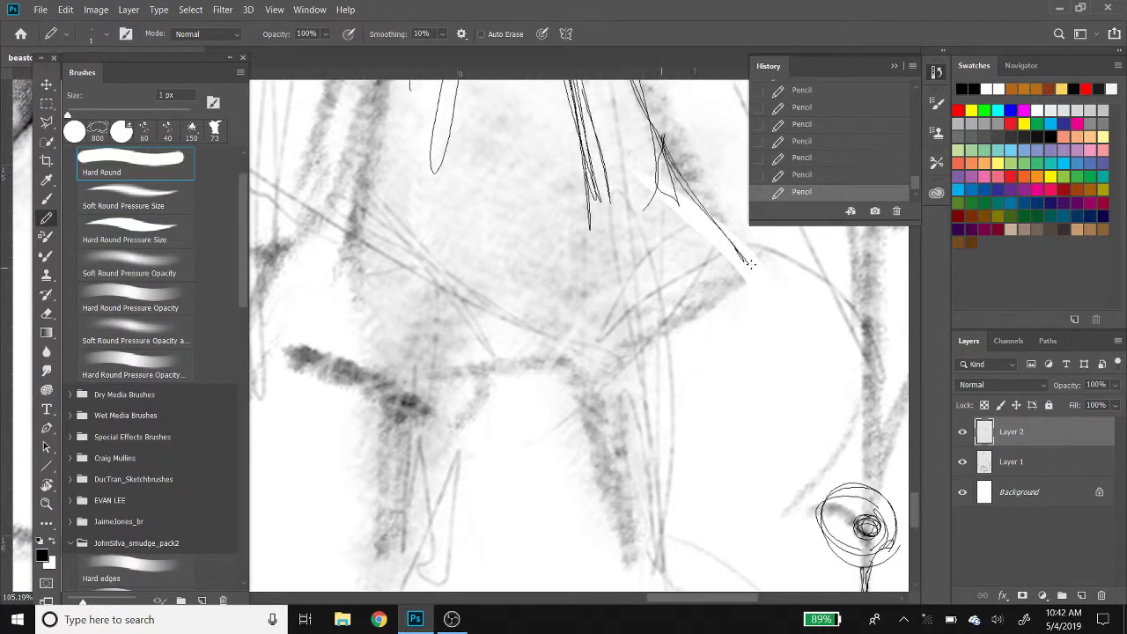
drag(657, 388, 642, 431)
mouse_move(662, 370)
mouse_down()
mouse_move(658, 454)
mouse_move(579, 489)
mouse_up()
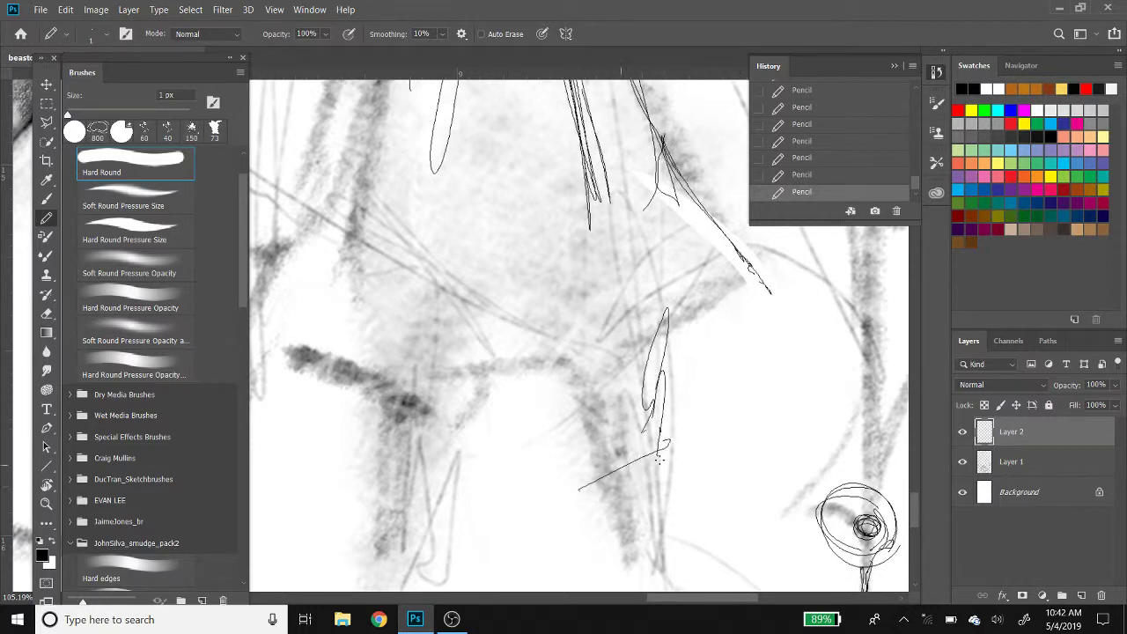
drag(673, 454, 604, 526)
mouse_move(662, 498)
mouse_down()
mouse_move(612, 533)
mouse_move(647, 572)
mouse_up()
mouse_move(591, 529)
mouse_down()
mouse_move(591, 337)
mouse_move(591, 379)
mouse_up()
Scribble in the right shin and draw the right foot extending down and right
drag(662, 312, 649, 361)
mouse_move(647, 264)
mouse_down()
mouse_move(634, 198)
mouse_move(647, 440)
mouse_up()
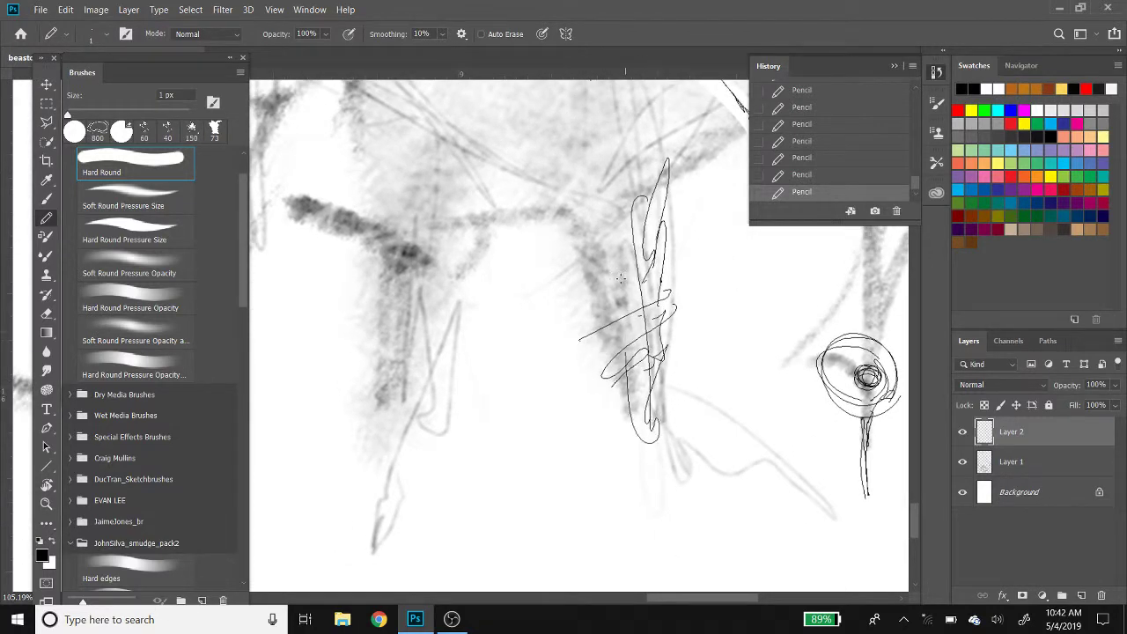
drag(608, 266, 628, 365)
drag(574, 215, 616, 393)
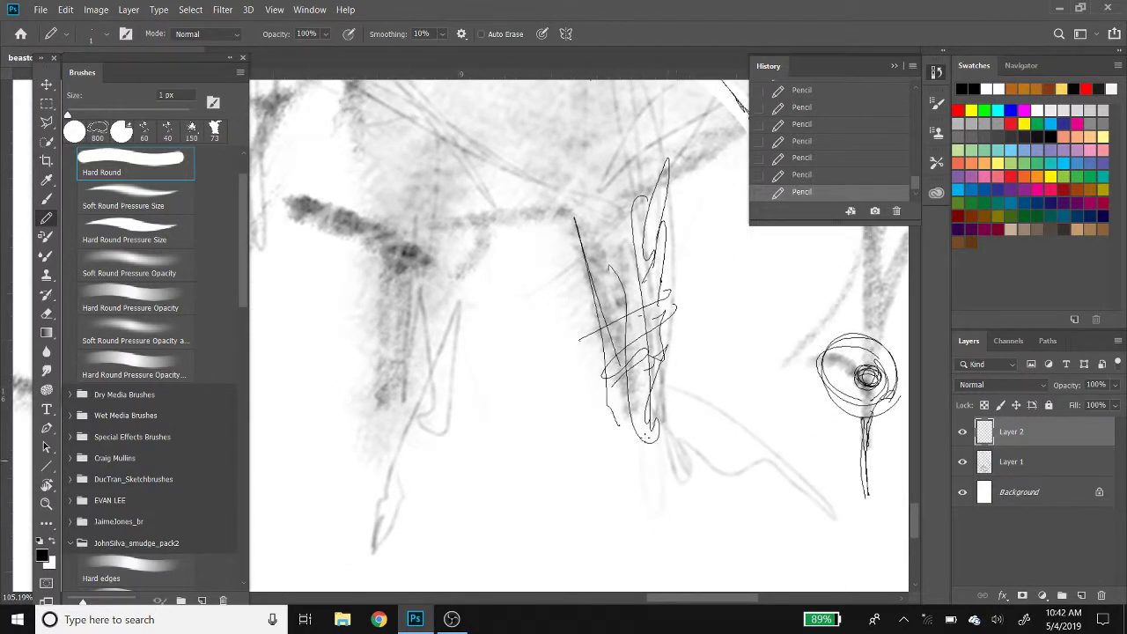
mouse_move(649, 436)
mouse_down()
mouse_move(739, 505)
mouse_move(781, 566)
mouse_up()
drag(753, 511, 780, 560)
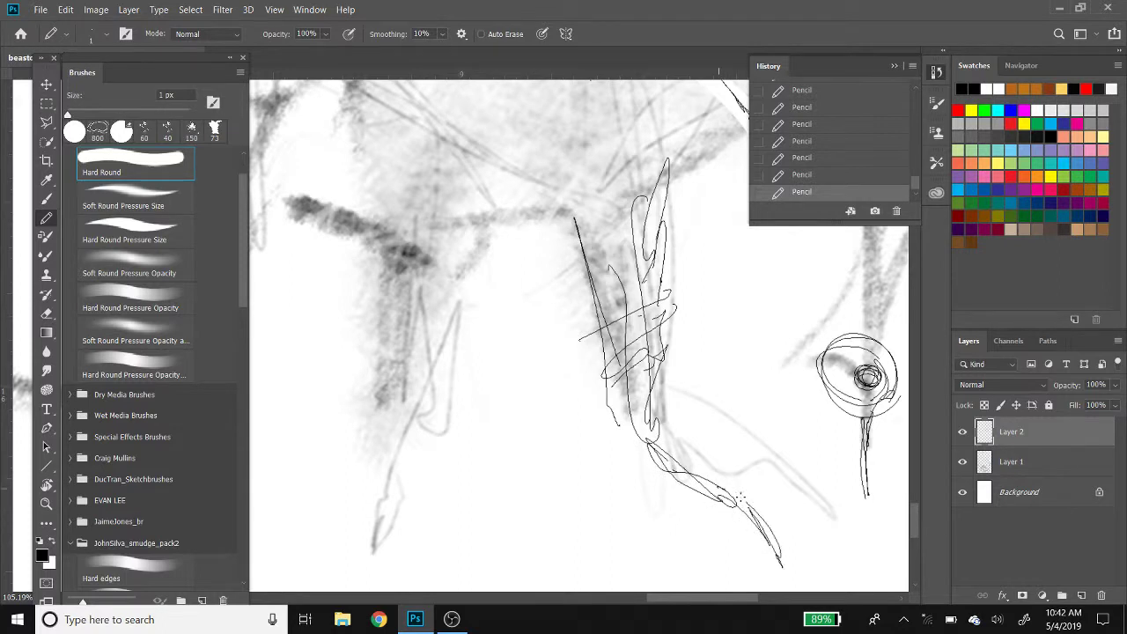
drag(727, 491, 780, 522)
drag(713, 509, 758, 516)
mouse_move(687, 515)
mouse_down()
mouse_move(625, 438)
mouse_move(658, 494)
mouse_up()
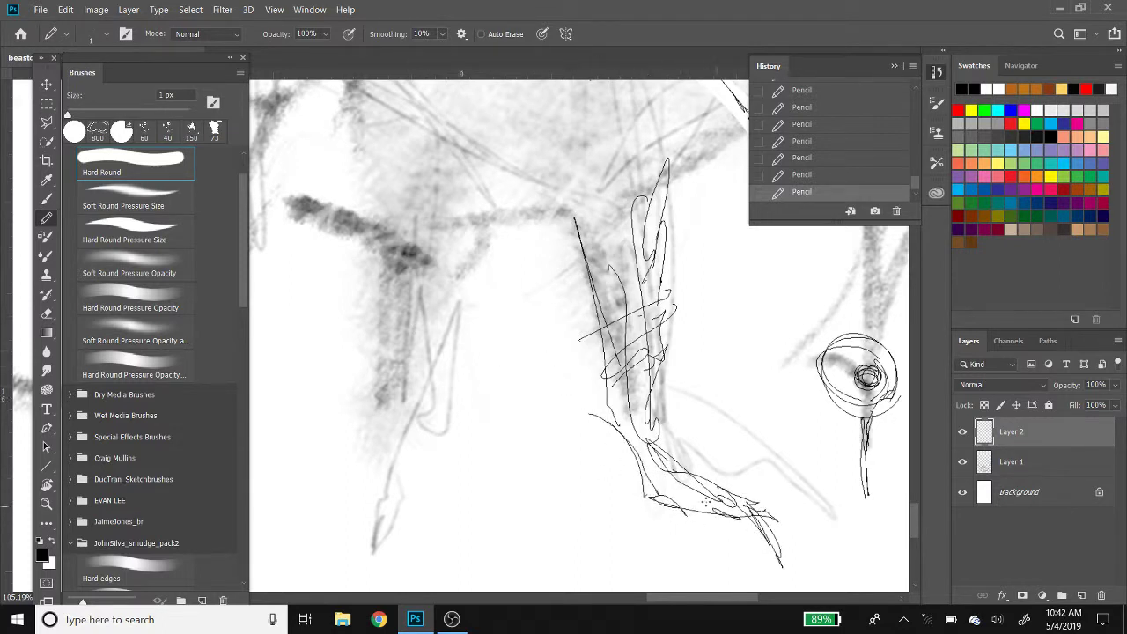
mouse_move(656, 440)
mouse_down()
mouse_move(748, 527)
mouse_move(660, 507)
mouse_move(629, 434)
mouse_move(655, 495)
mouse_up()
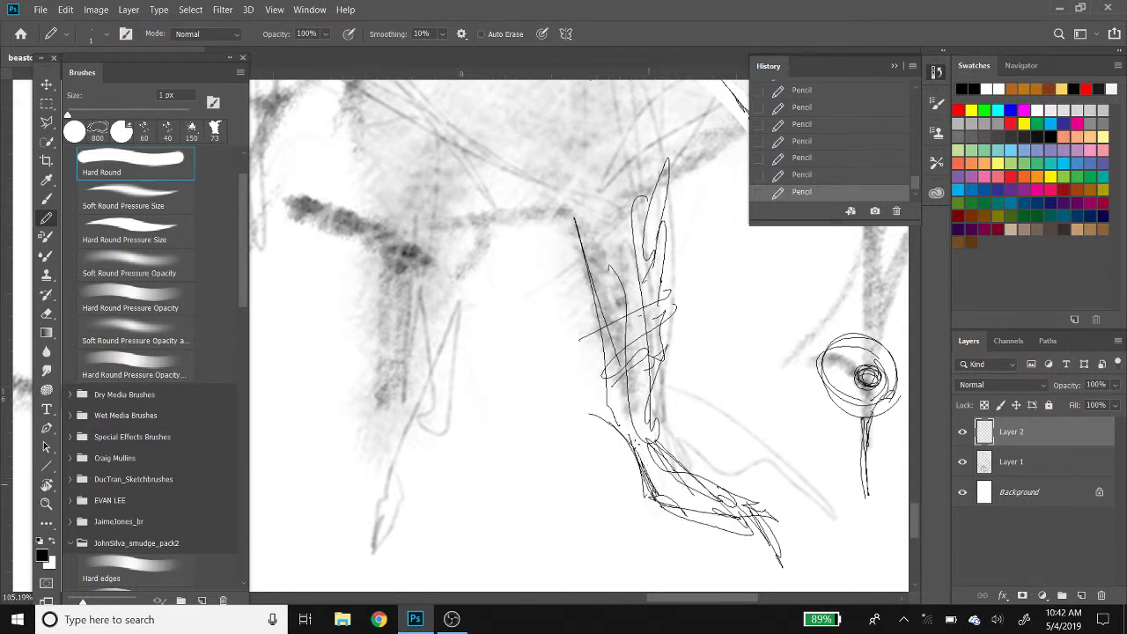
Sketch the left leg with long strokes and outline the left foot
drag(428, 238, 408, 386)
mouse_move(382, 257)
mouse_down()
mouse_move(397, 427)
mouse_move(380, 469)
mouse_move(336, 505)
mouse_move(297, 473)
mouse_move(374, 462)
mouse_move(319, 504)
mouse_move(356, 509)
mouse_move(293, 516)
mouse_move(349, 516)
mouse_up()
drag(377, 467, 334, 506)
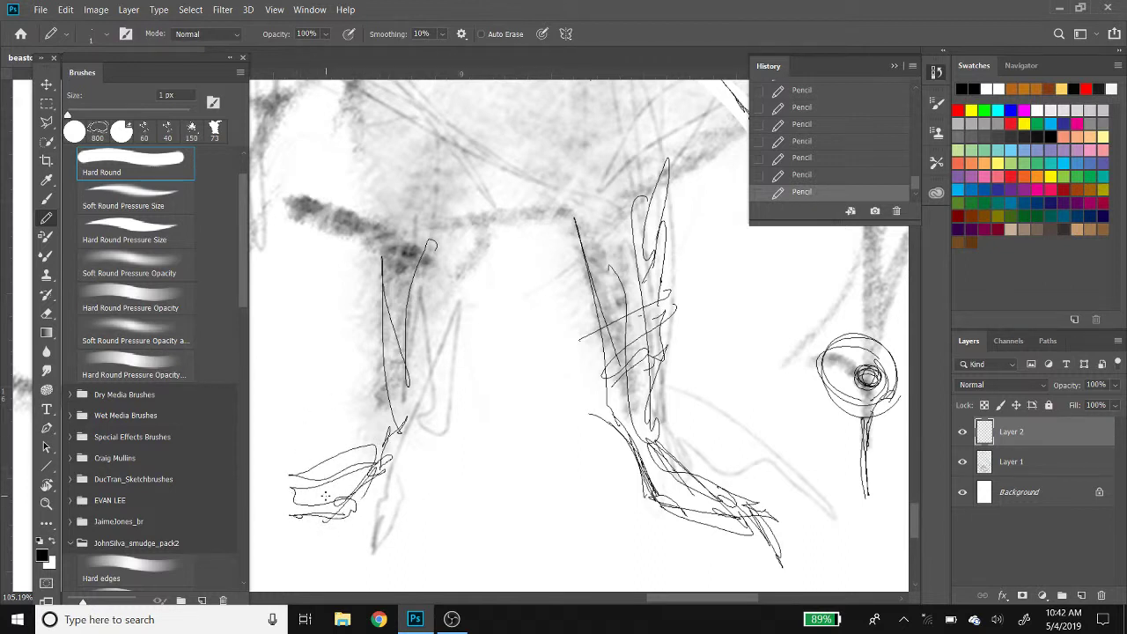
drag(403, 452, 376, 539)
mouse_move(391, 483)
mouse_down()
mouse_move(379, 533)
mouse_move(335, 553)
mouse_move(352, 545)
mouse_up()
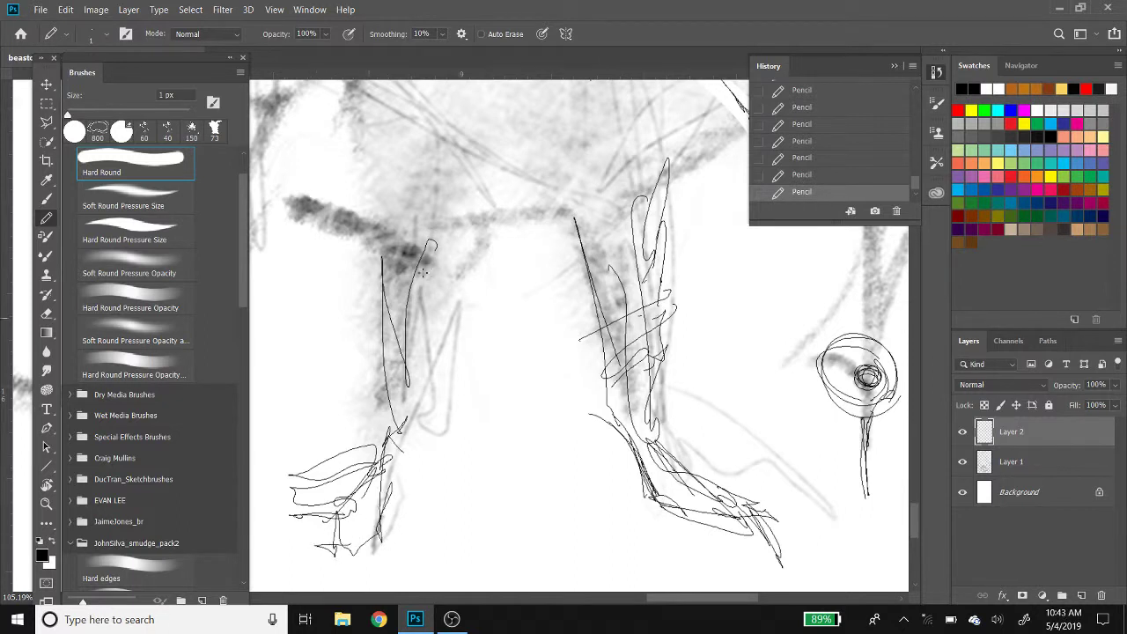
Thicken the left leg's vertical line and add a loop and diagonal lines on it
mouse_move(397, 445)
mouse_down()
mouse_move(382, 482)
mouse_move(389, 502)
mouse_up()
drag(405, 447, 389, 399)
drag(384, 361, 408, 396)
drag(398, 340, 405, 385)
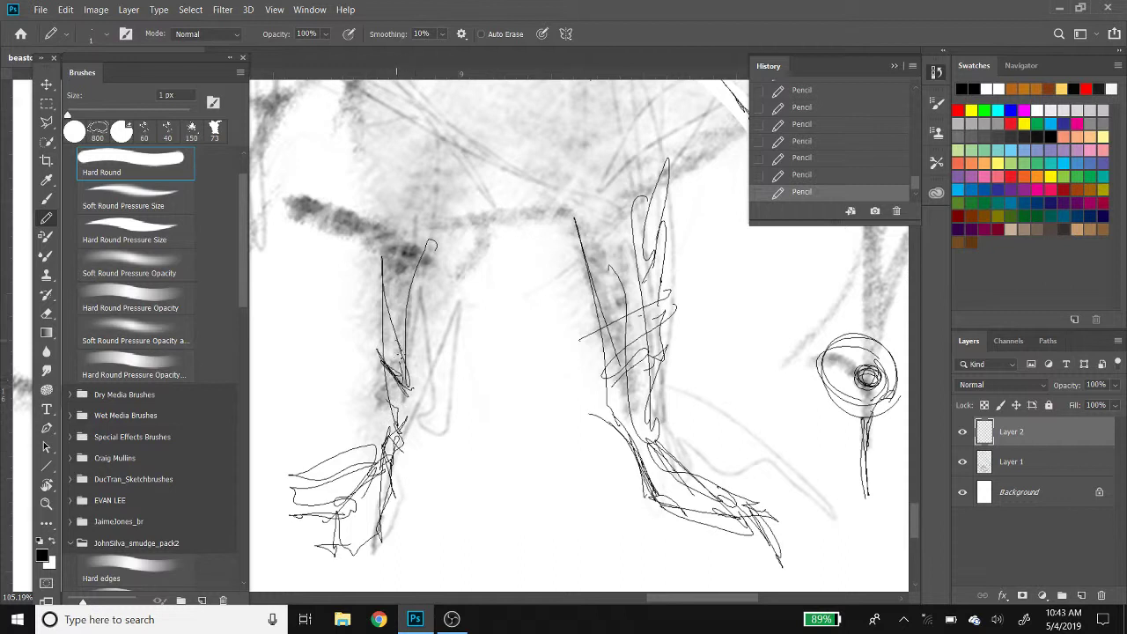
mouse_move(372, 320)
mouse_down()
mouse_move(414, 368)
mouse_move(407, 343)
mouse_move(428, 315)
mouse_move(379, 303)
mouse_move(435, 266)
mouse_up()
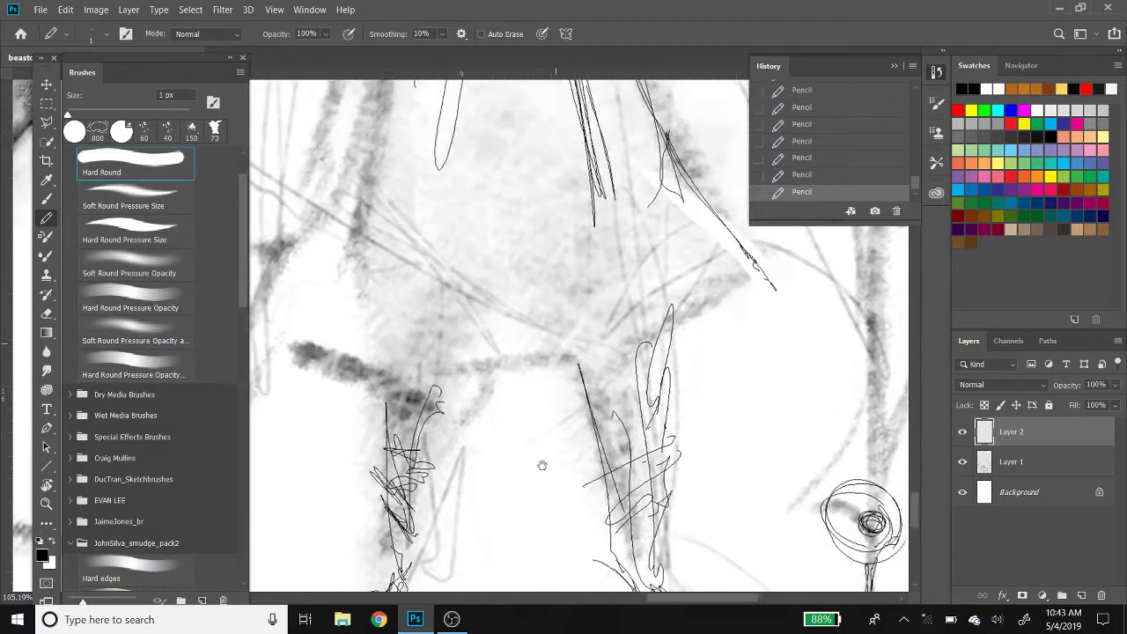
Draw the robe's long pointed hanging fold with a small loop near its tip
drag(549, 317, 557, 432)
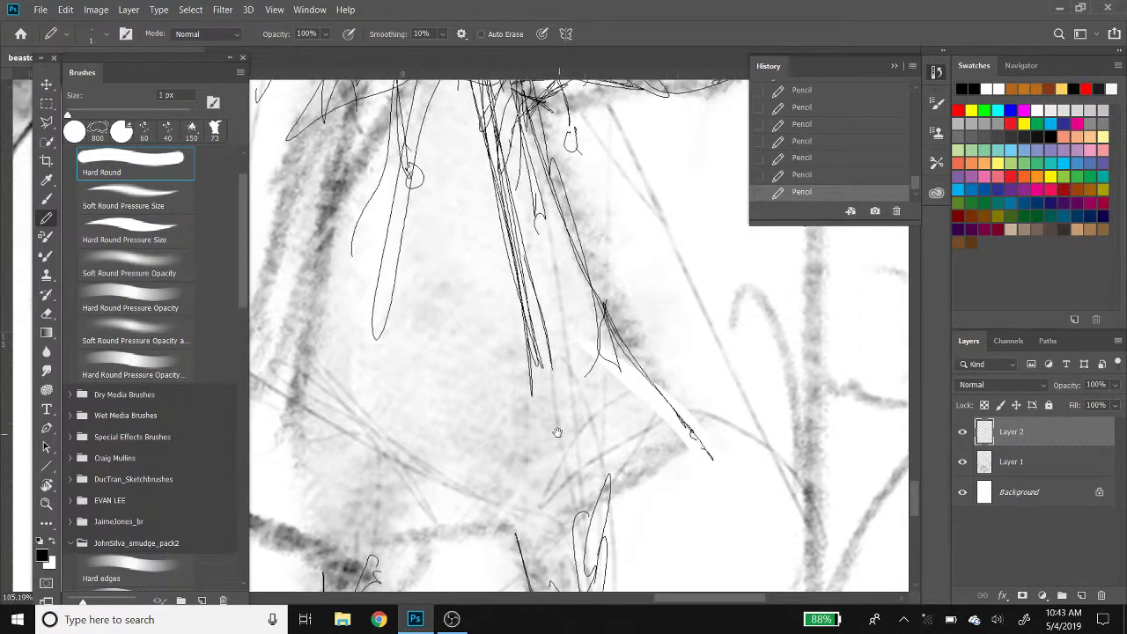
drag(537, 325, 662, 518)
mouse_move(553, 344)
mouse_down()
mouse_move(667, 520)
mouse_move(712, 456)
mouse_up()
mouse_move(711, 460)
mouse_down()
mouse_move(699, 504)
mouse_move(668, 526)
mouse_move(711, 472)
mouse_move(688, 440)
mouse_move(683, 501)
mouse_move(597, 495)
mouse_up()
drag(613, 435, 609, 504)
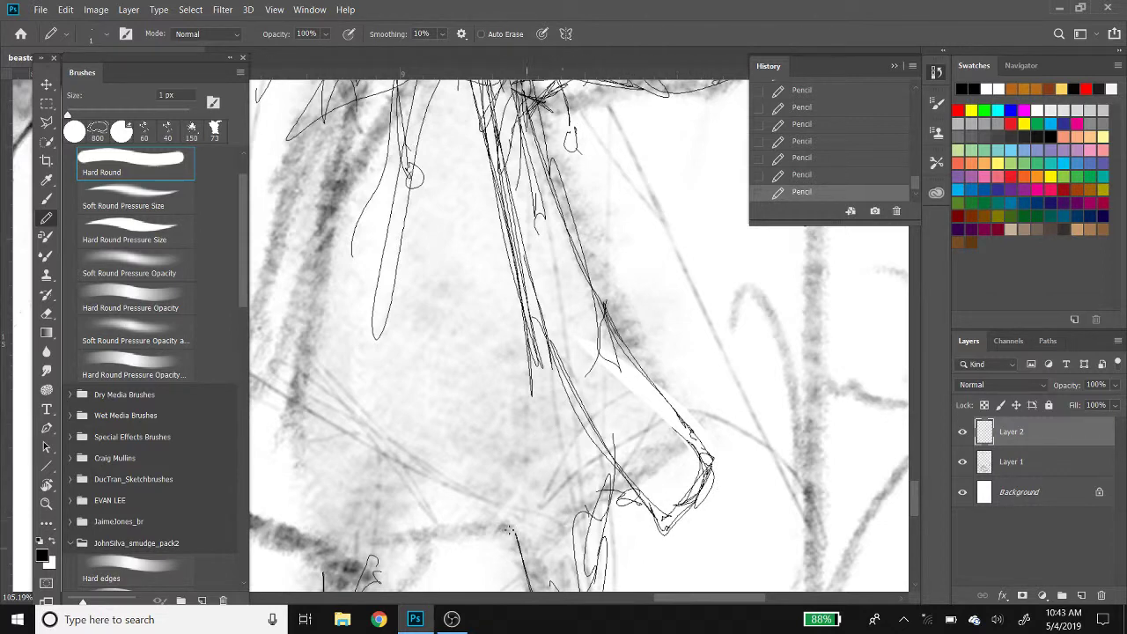
Sketch a stem shape below the robe with leaf-like strokes around its top
drag(480, 493, 454, 443)
drag(496, 486, 518, 576)
mouse_move(486, 445)
mouse_down()
mouse_move(511, 542)
mouse_move(491, 502)
mouse_move(495, 476)
mouse_up()
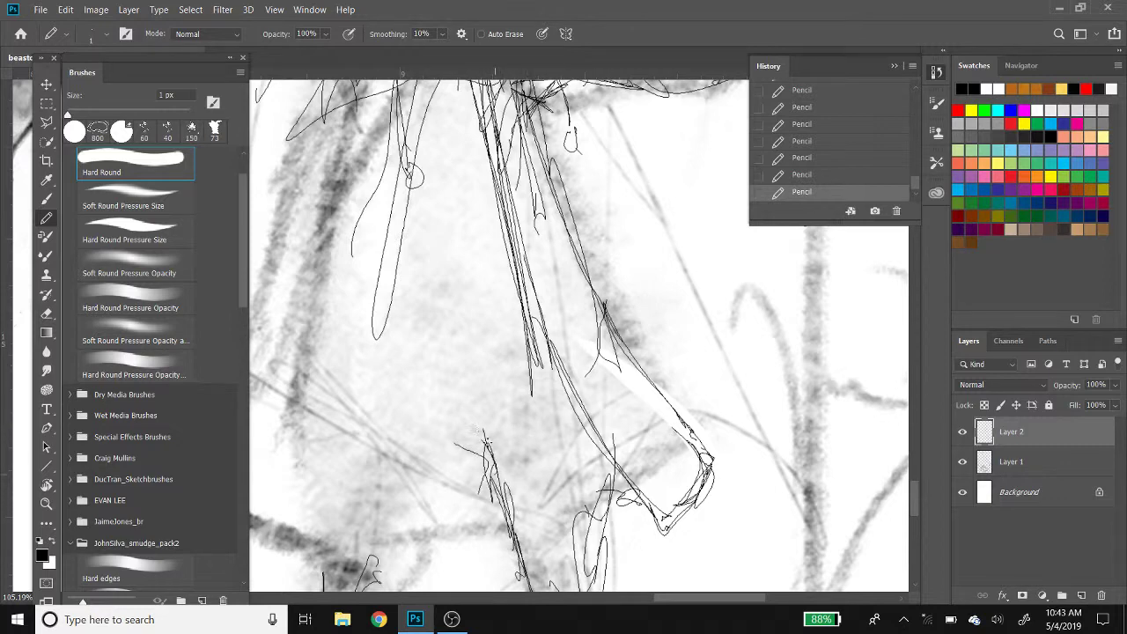
drag(444, 407, 532, 388)
mouse_move(400, 380)
mouse_down()
mouse_move(528, 378)
mouse_move(480, 414)
mouse_move(490, 444)
mouse_move(569, 433)
mouse_move(407, 408)
mouse_up()
drag(437, 444, 367, 453)
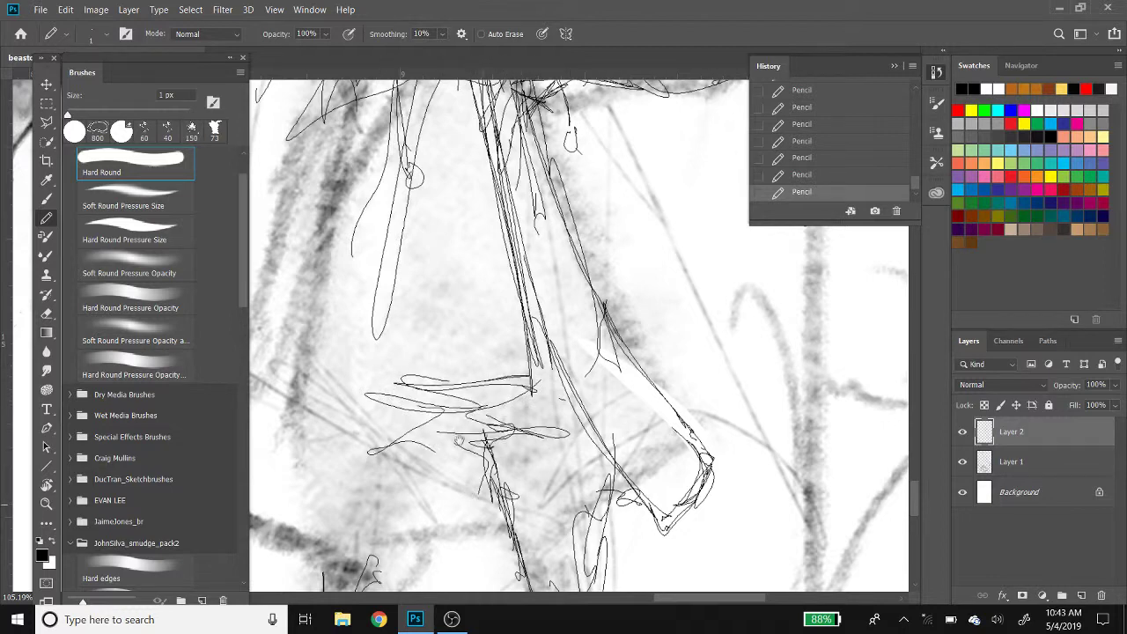
Add a thin vertical line beside the stem and a looping pencil line across the figure
drag(467, 483, 439, 322)
scroll(438, 323, down, 10)
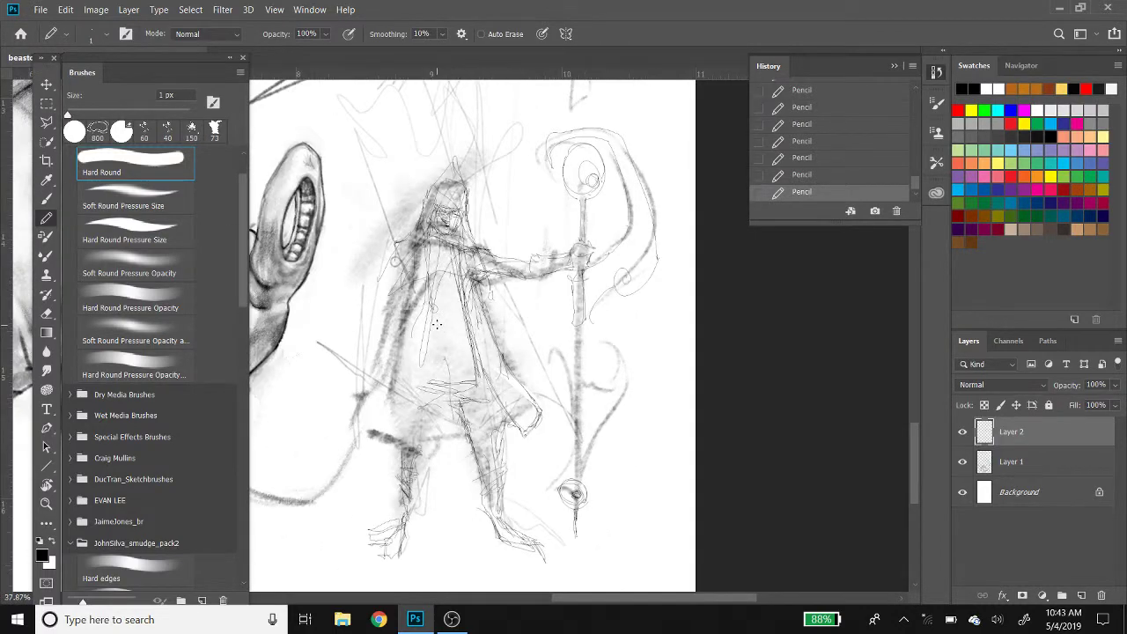
scroll(436, 324, up, 3)
scroll(436, 324, up, 2)
scroll(436, 324, up, 2)
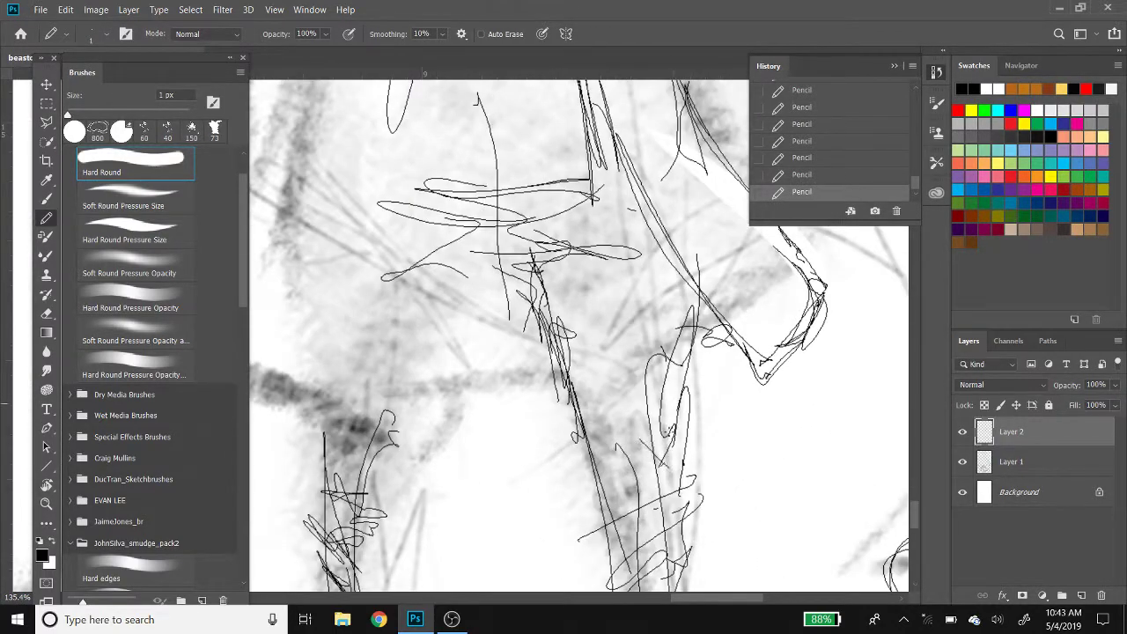
mouse_move(669, 423)
mouse_down()
mouse_move(626, 413)
mouse_move(694, 295)
mouse_move(595, 369)
mouse_move(568, 216)
mouse_move(524, 207)
mouse_move(508, 450)
mouse_up()
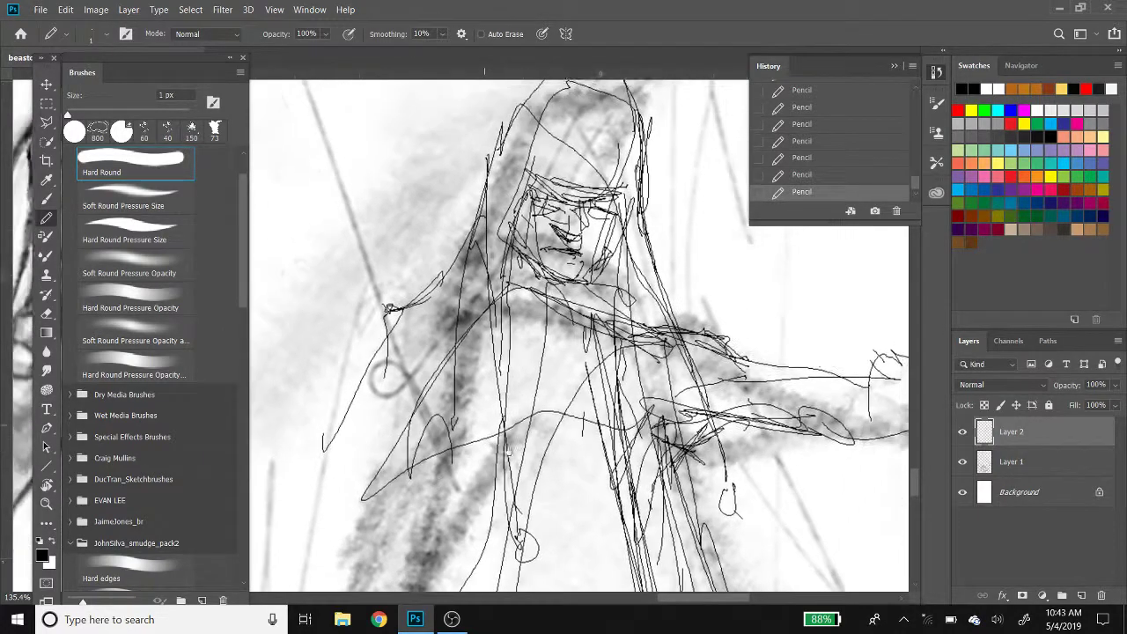
scroll(508, 451, down, 2)
scroll(493, 446, down, 4)
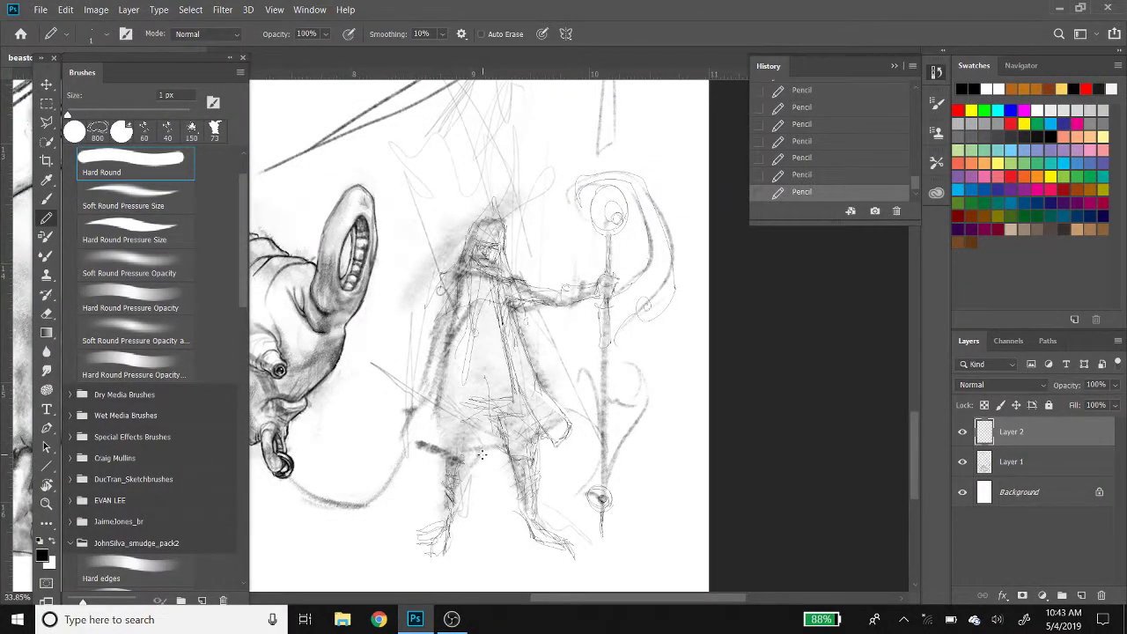
scroll(481, 455, up, 4)
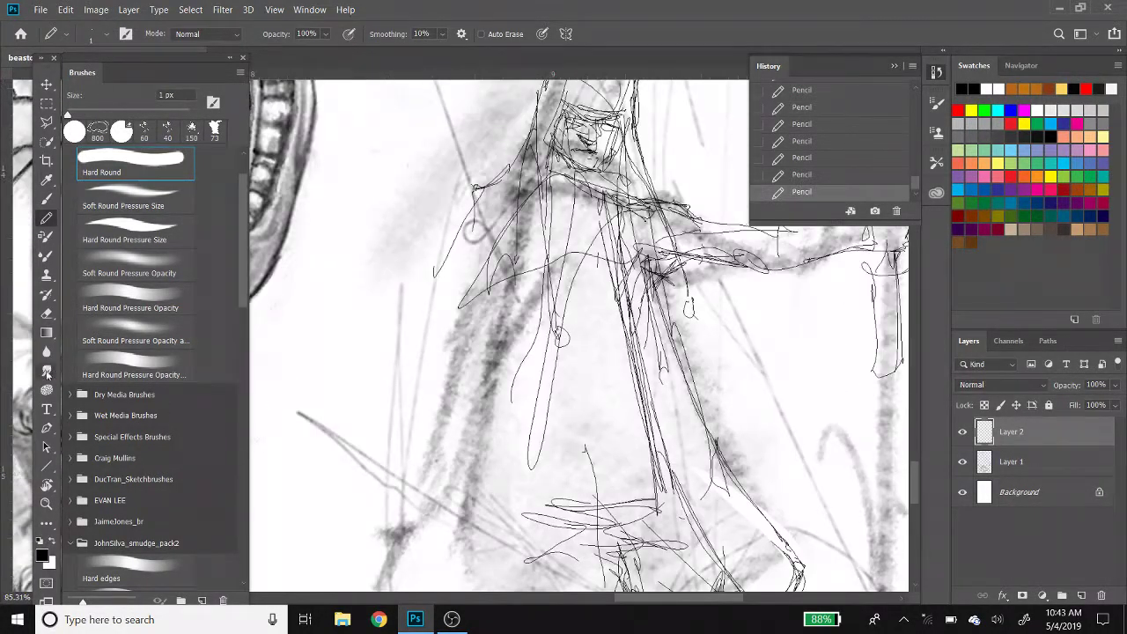
Check the 11 × 17 inch, 600 ppi image size and cancel without changes
click(97, 9)
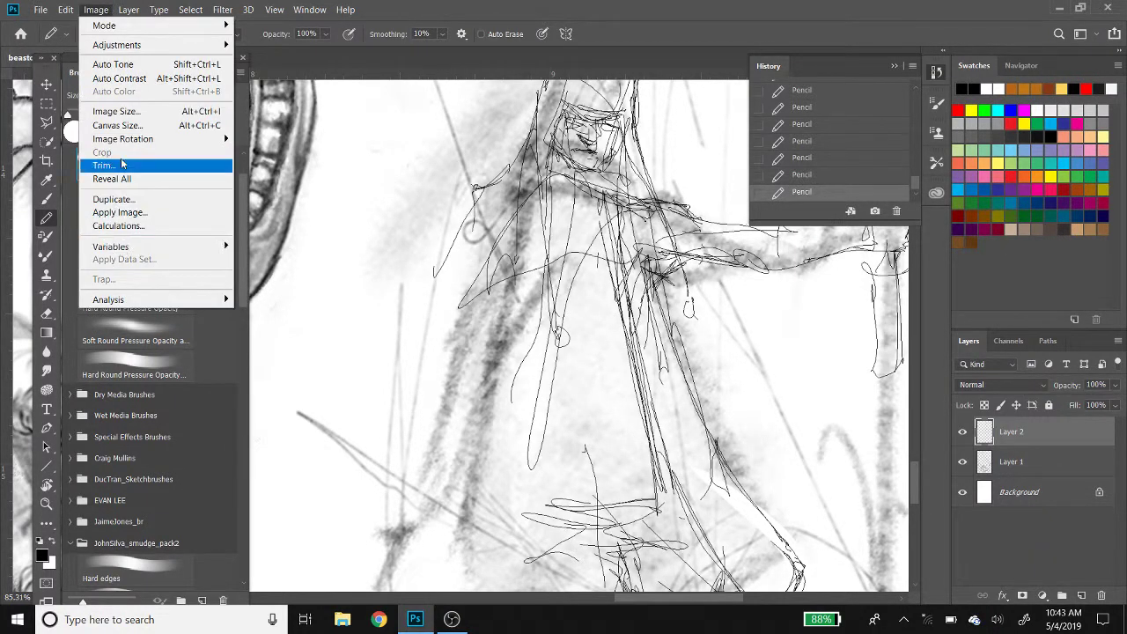
click(123, 112)
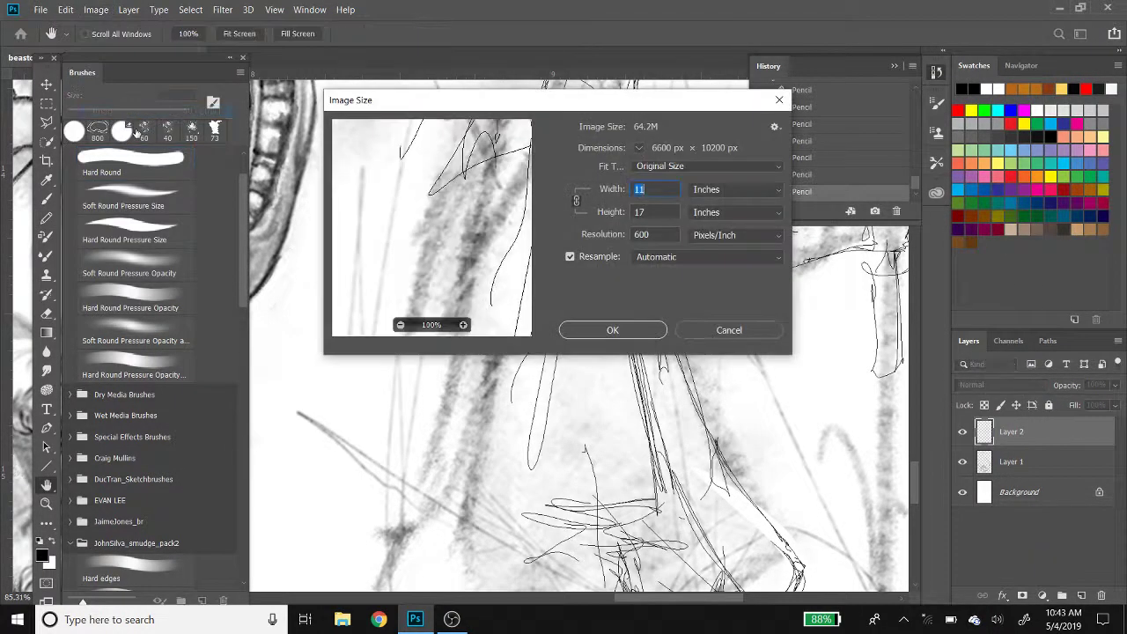
key(Escape)
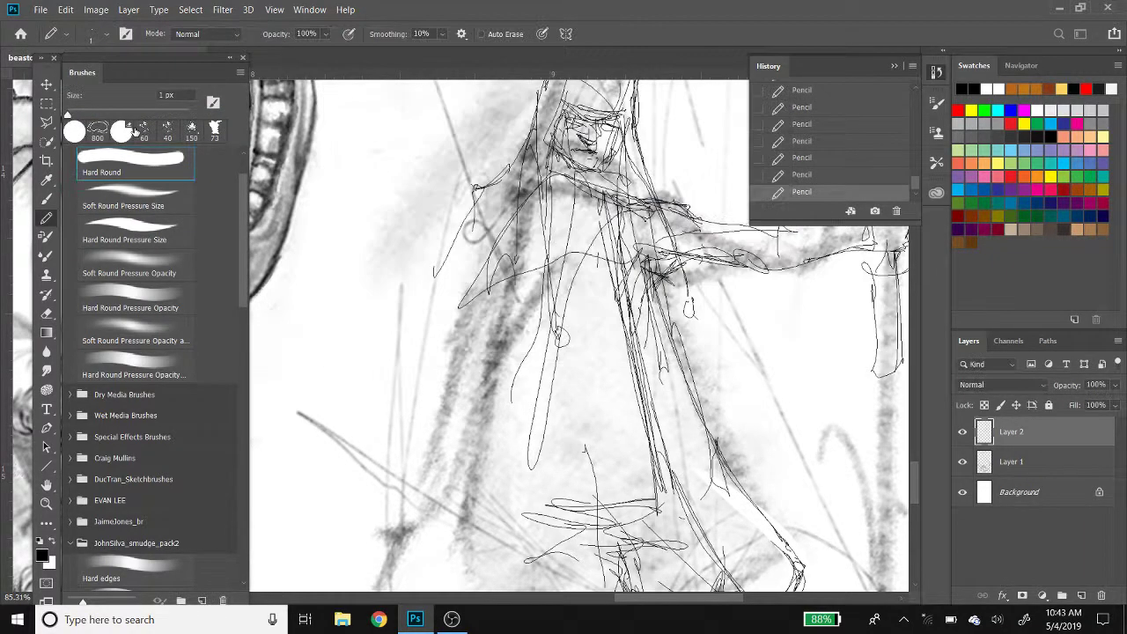
Sketch a looped shoulder line and extend another line down-left from the shoulder
scroll(444, 332, up, 3)
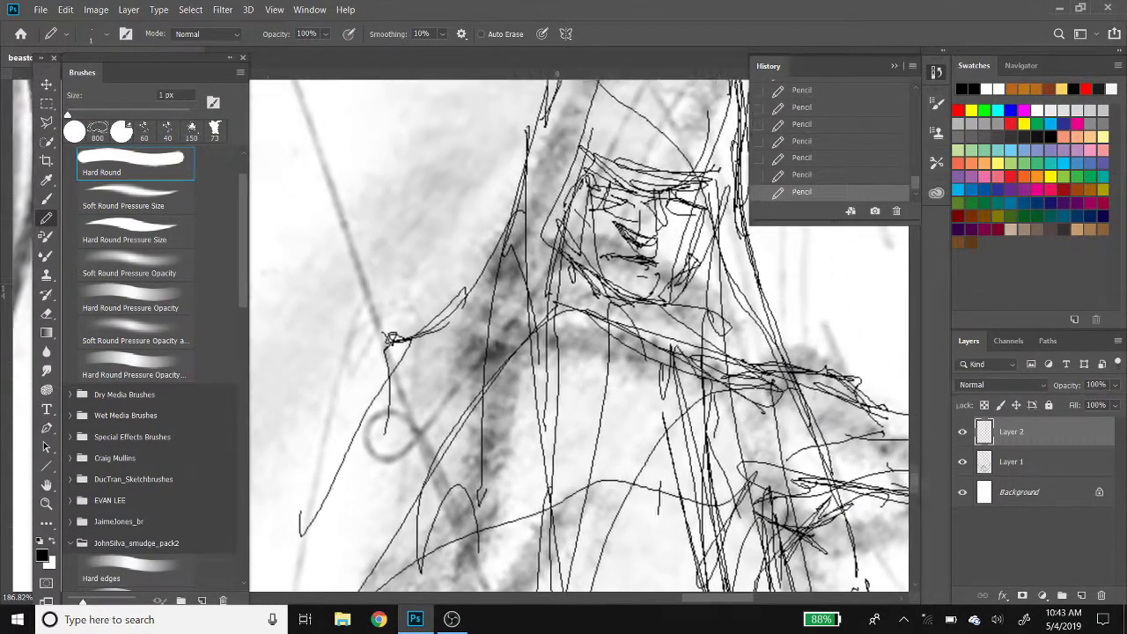
mouse_move(375, 326)
mouse_down()
mouse_move(490, 317)
mouse_move(366, 336)
mouse_move(326, 480)
mouse_up()
drag(410, 361, 328, 564)
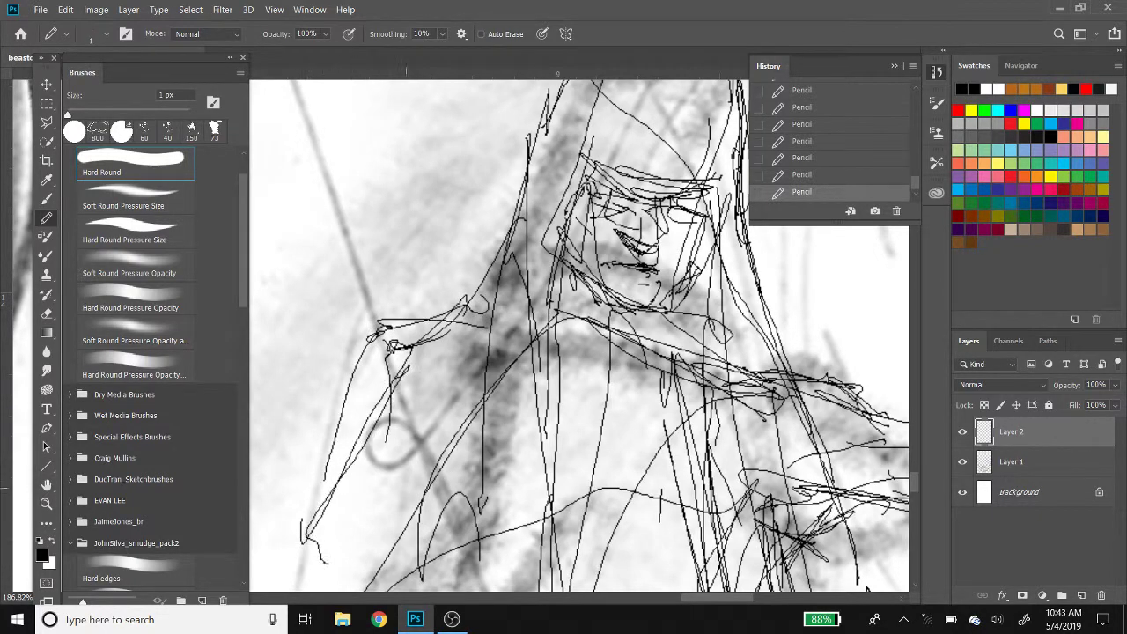
scroll(559, 414, up, 3)
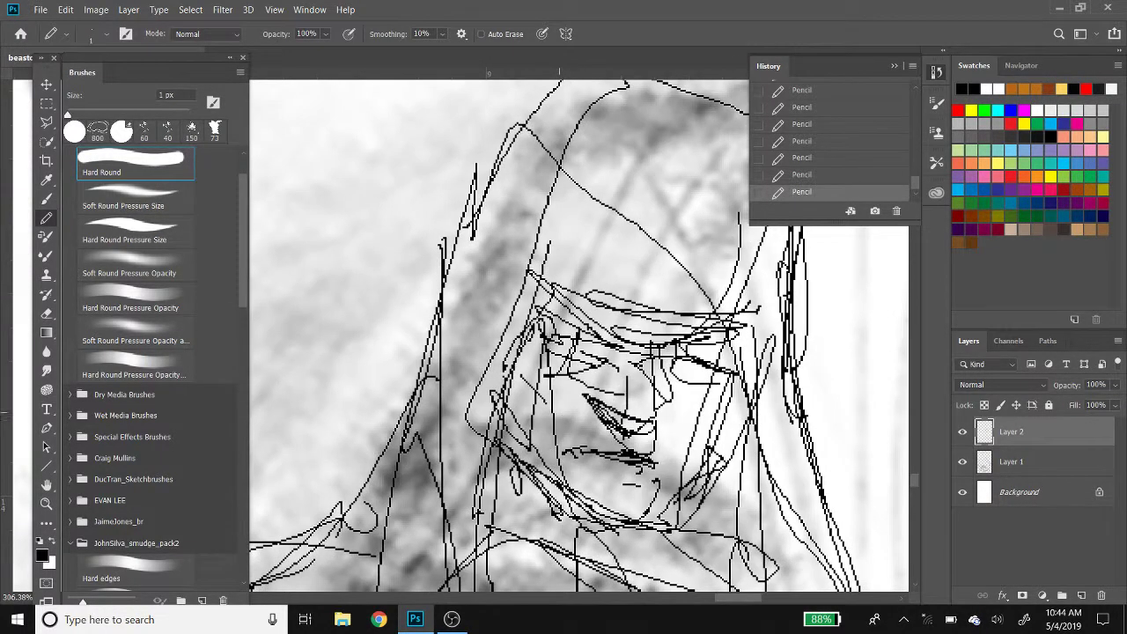
Add dense dark pencil strands along the hair to the right of the face
drag(740, 396, 775, 568)
drag(745, 454, 770, 524)
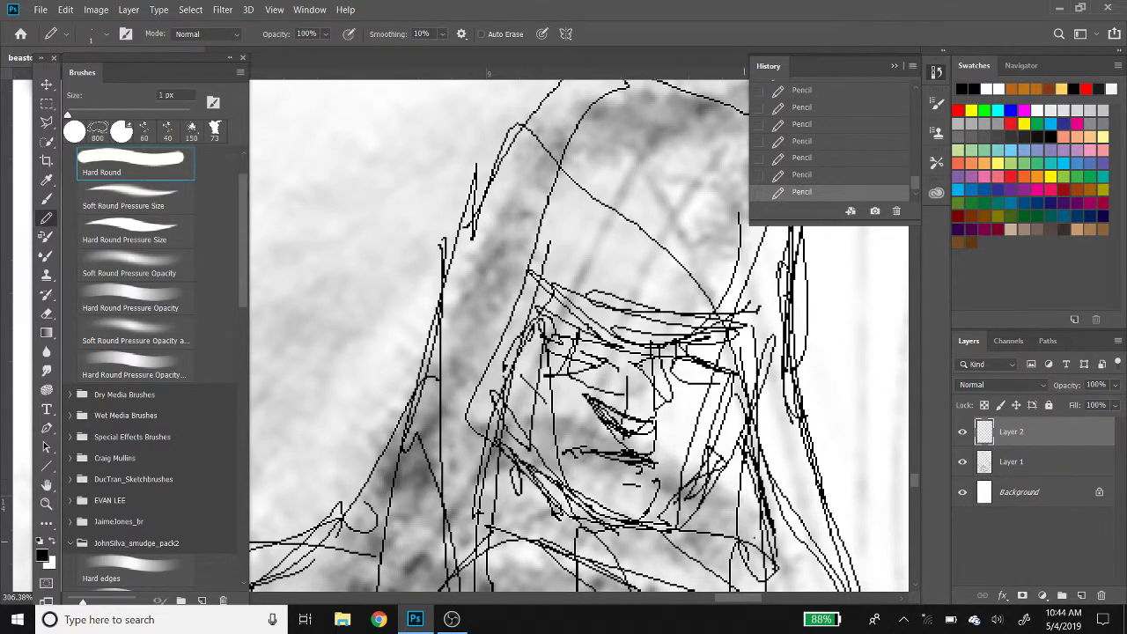
mouse_move(734, 463)
mouse_down()
mouse_move(749, 538)
mouse_move(736, 502)
mouse_up()
drag(737, 487, 753, 551)
drag(729, 468, 736, 506)
drag(737, 544, 745, 560)
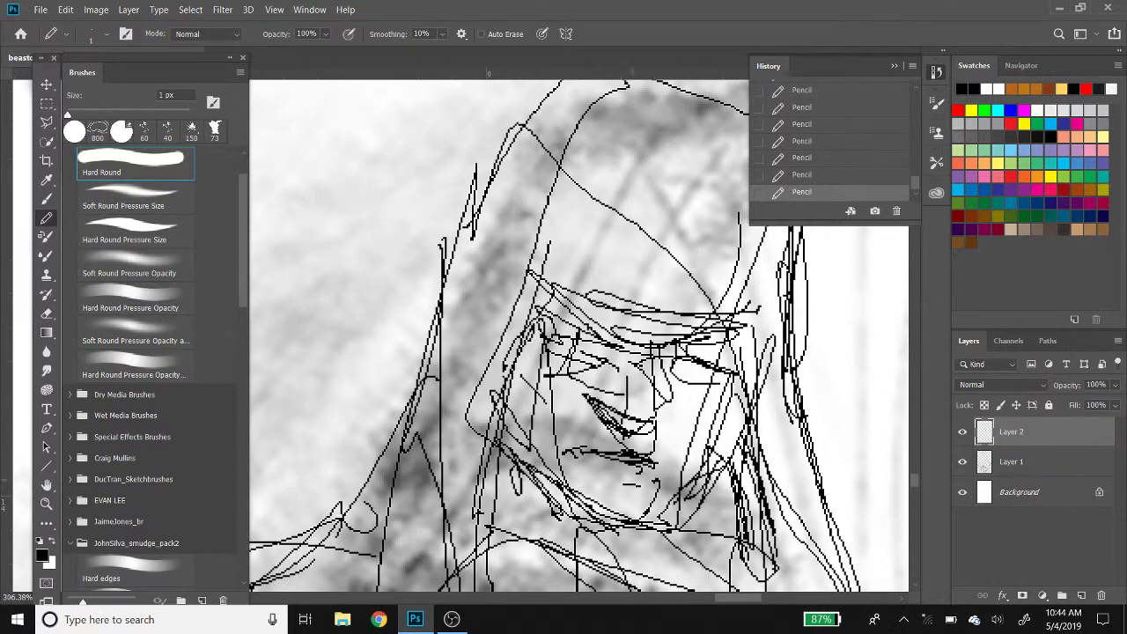
drag(745, 481, 762, 561)
drag(734, 486, 709, 544)
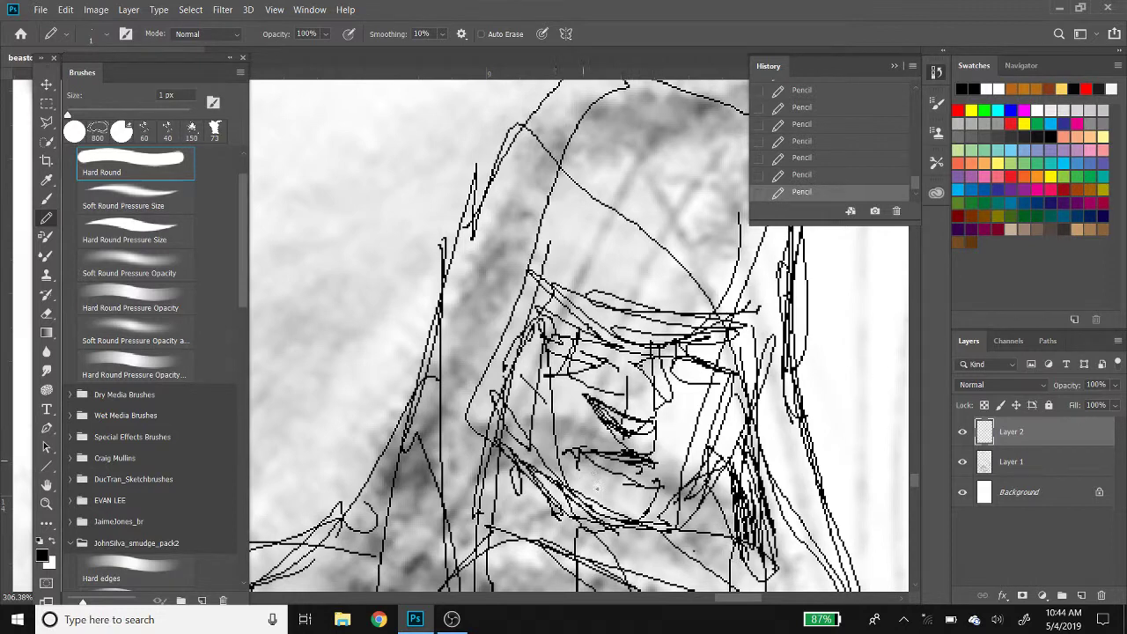
Draw a small stroke near the mouth, then undo the last two strokes
drag(596, 487, 572, 479)
key(ctrl+z)
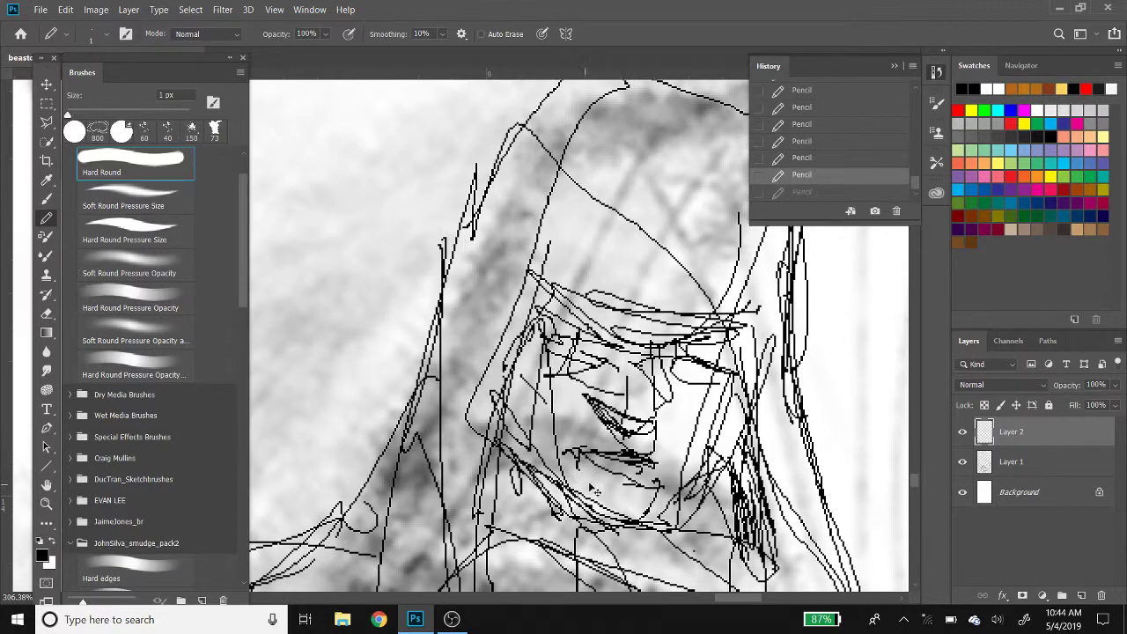
key(ctrl+z)
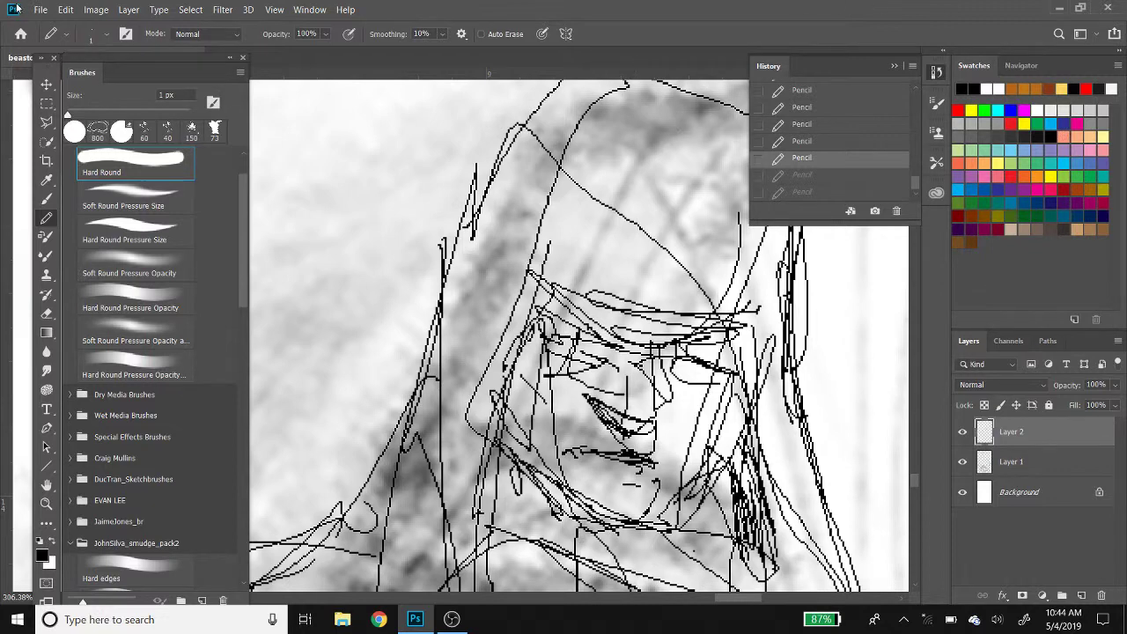
Dismiss the accidentally opened Convert to Profile dialog and return to the Edit menu
click(63, 10)
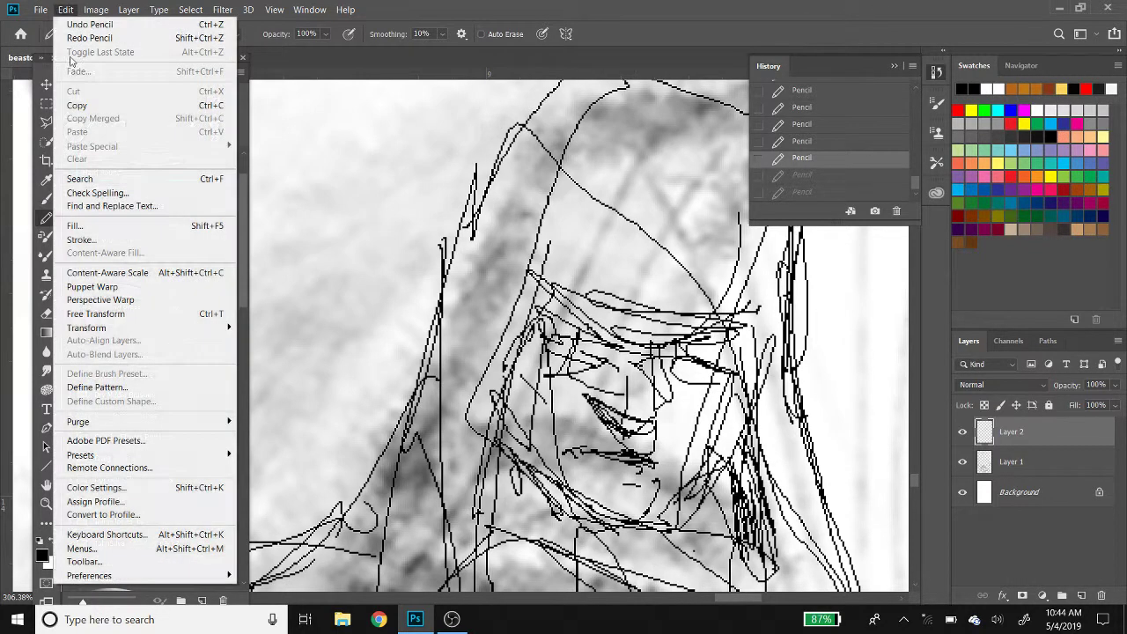
click(103, 515)
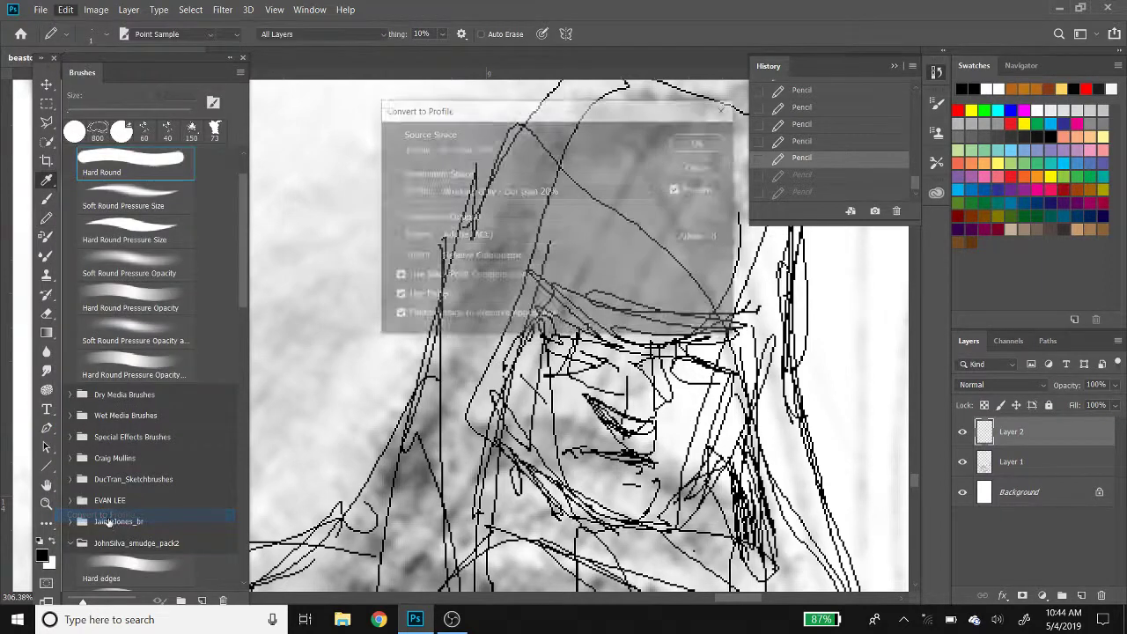
key(Escape)
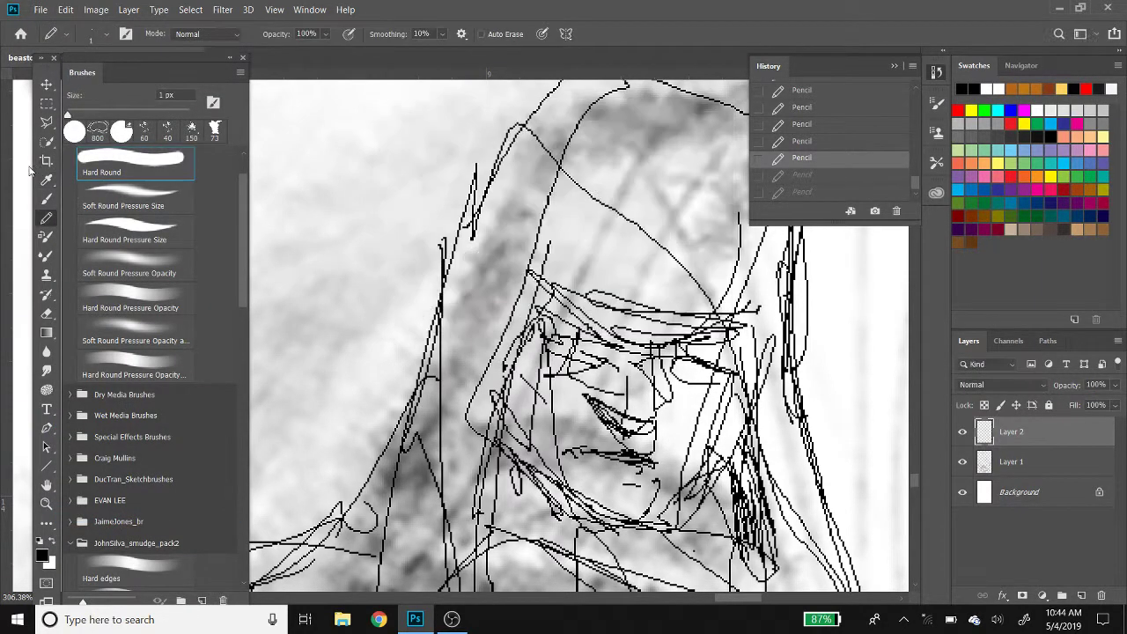
click(65, 10)
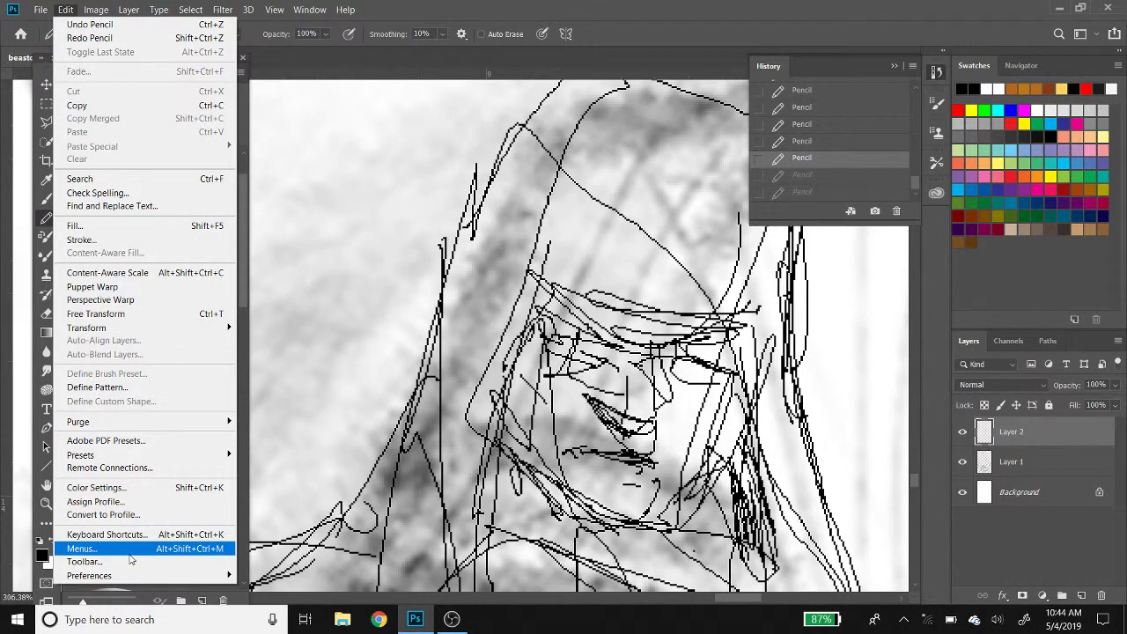
mouse_move(89, 575)
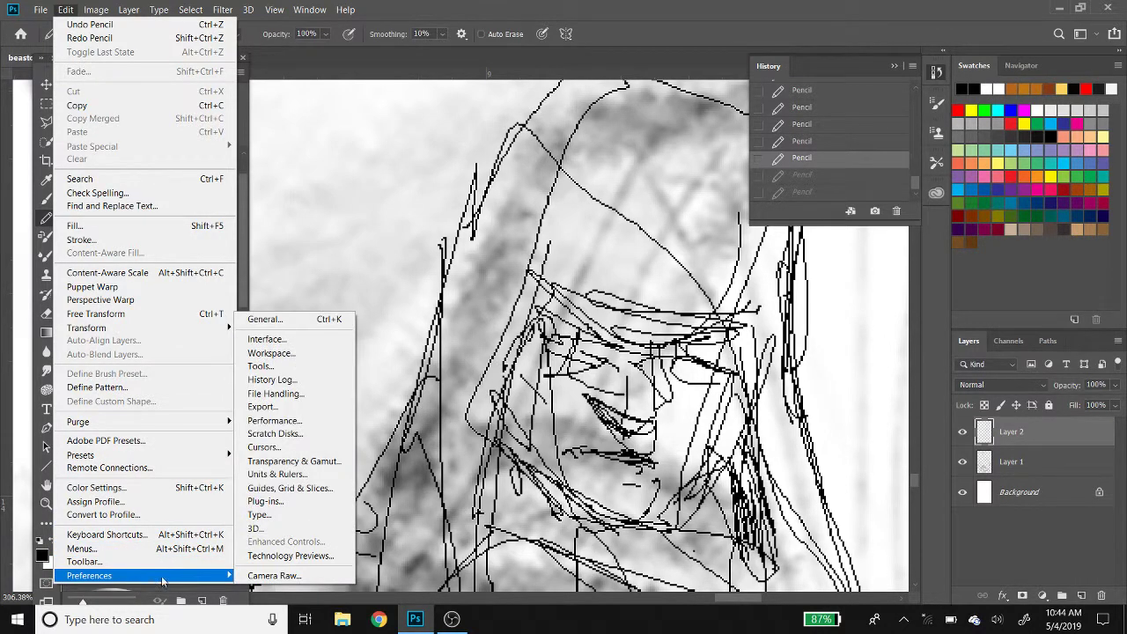
Open Preferences and browse past Export and Scratch Disks to the Performance page
click(266, 393)
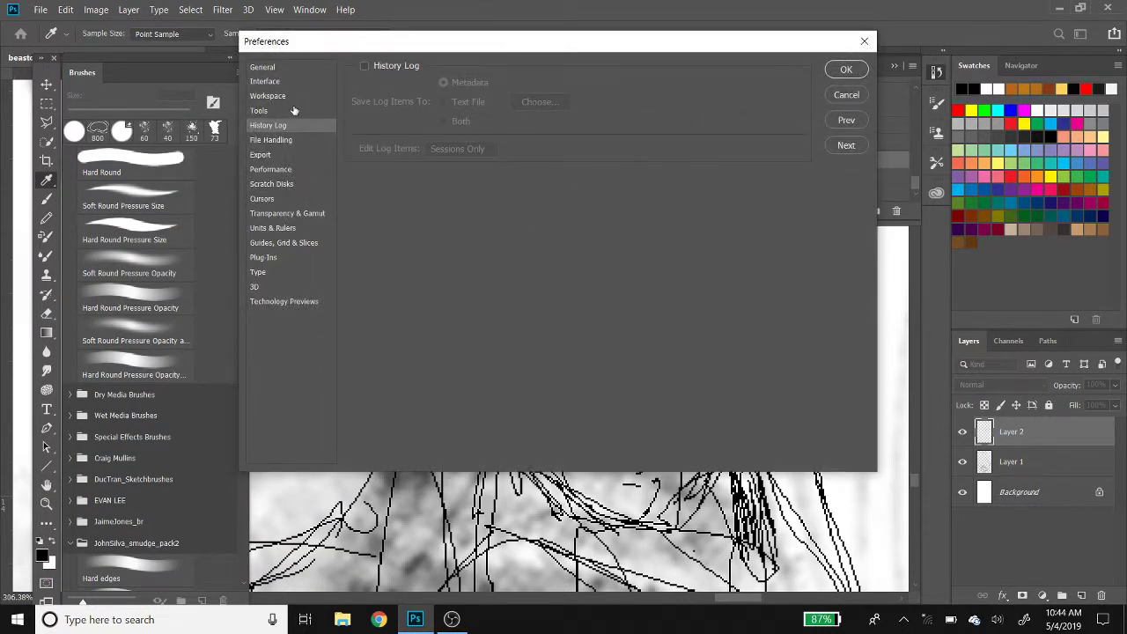
click(272, 158)
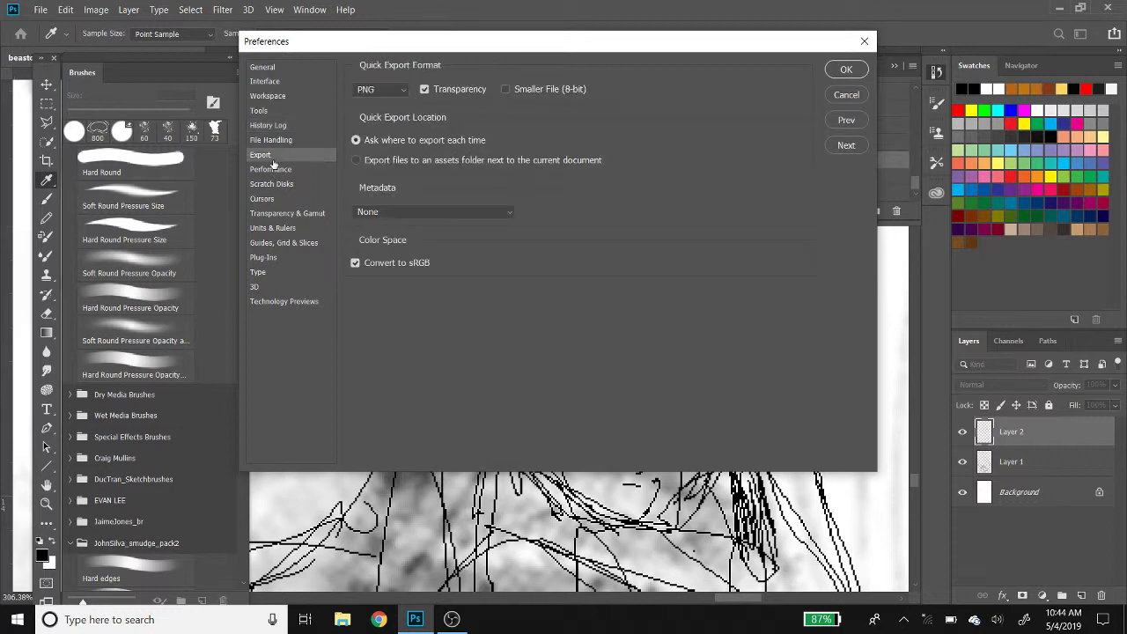
click(259, 183)
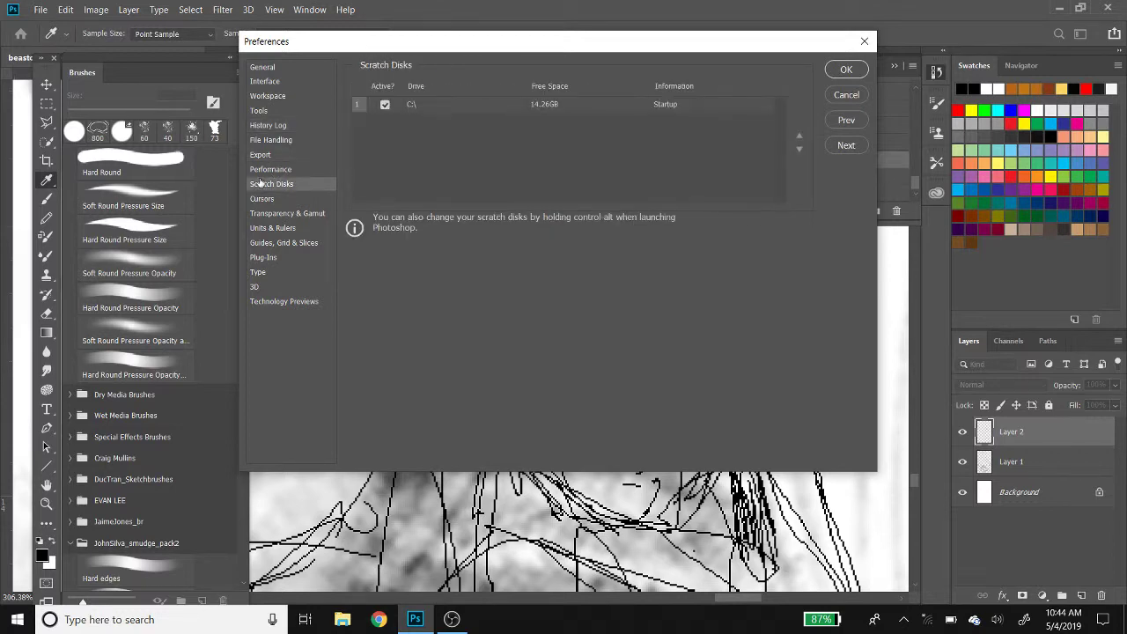
click(264, 169)
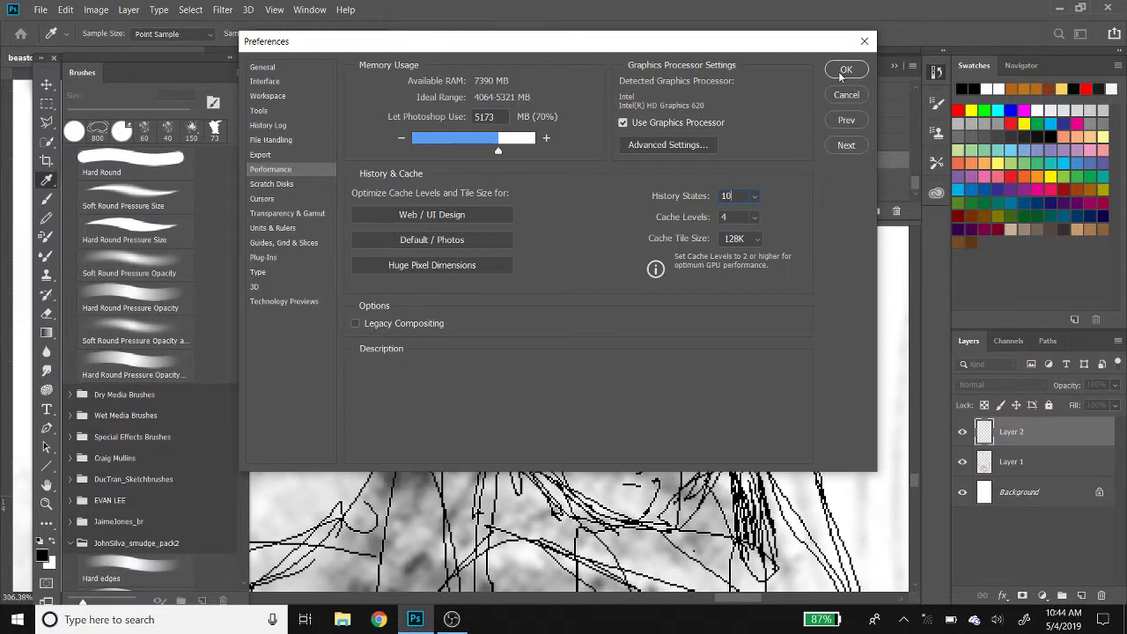
Close Preferences, try Layer 2 at 30% opacity then 100%, and add new Layer 3
click(843, 70)
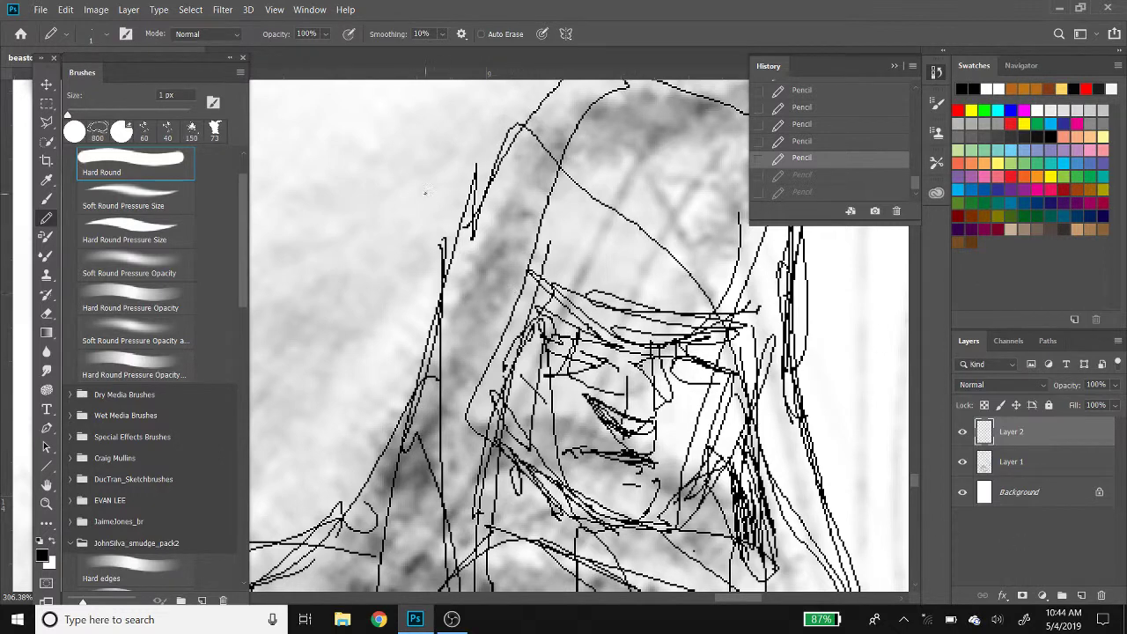
key(v)
key(3)
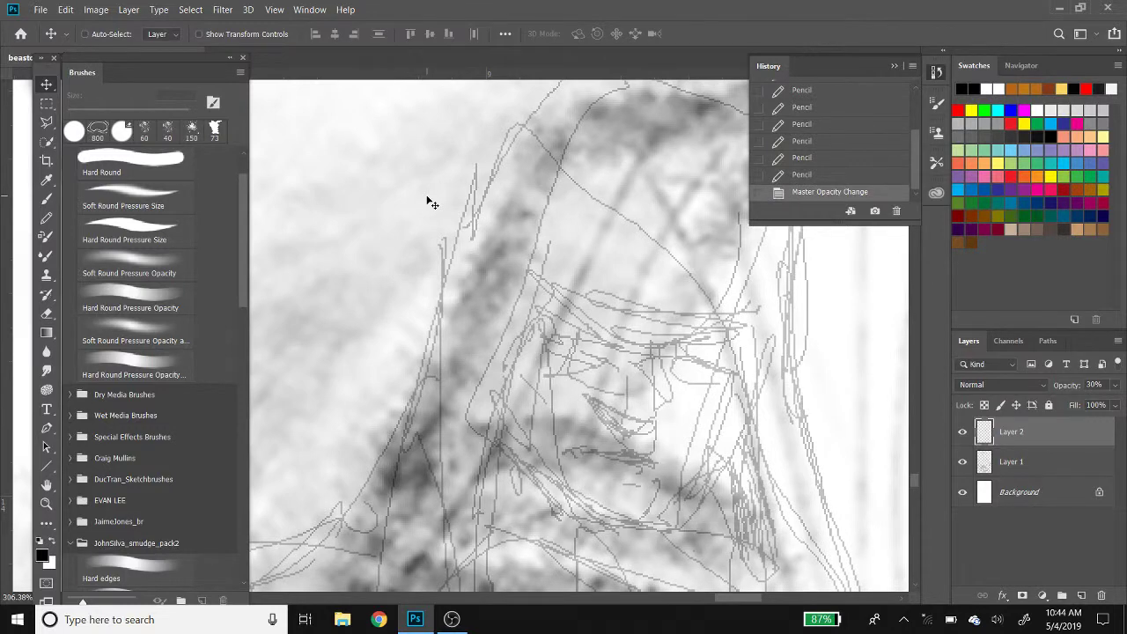
key(0)
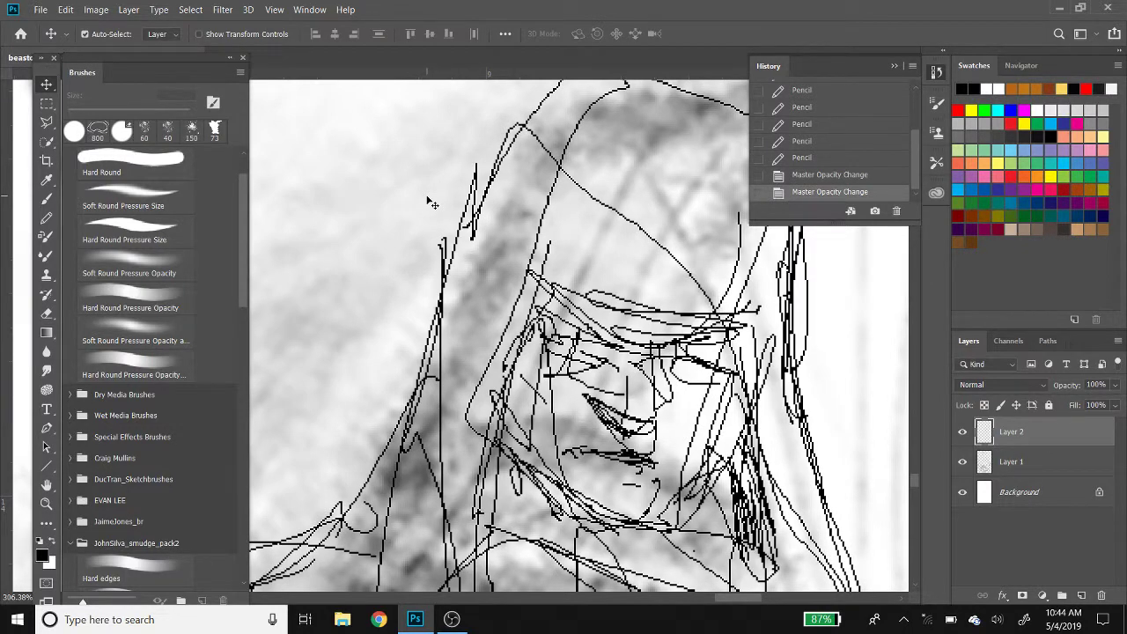
key(ctrl+shift+n)
key(Return)
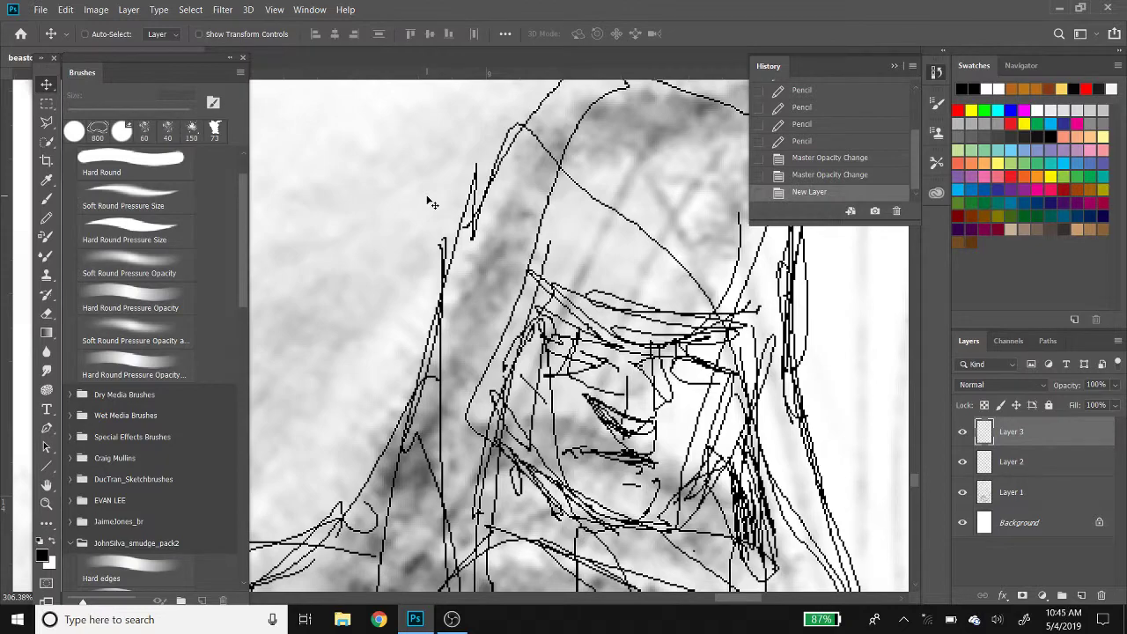
On Layer 3, draw a hatched loop under the hood and three elongated loops above it
scroll(433, 204, up, 3)
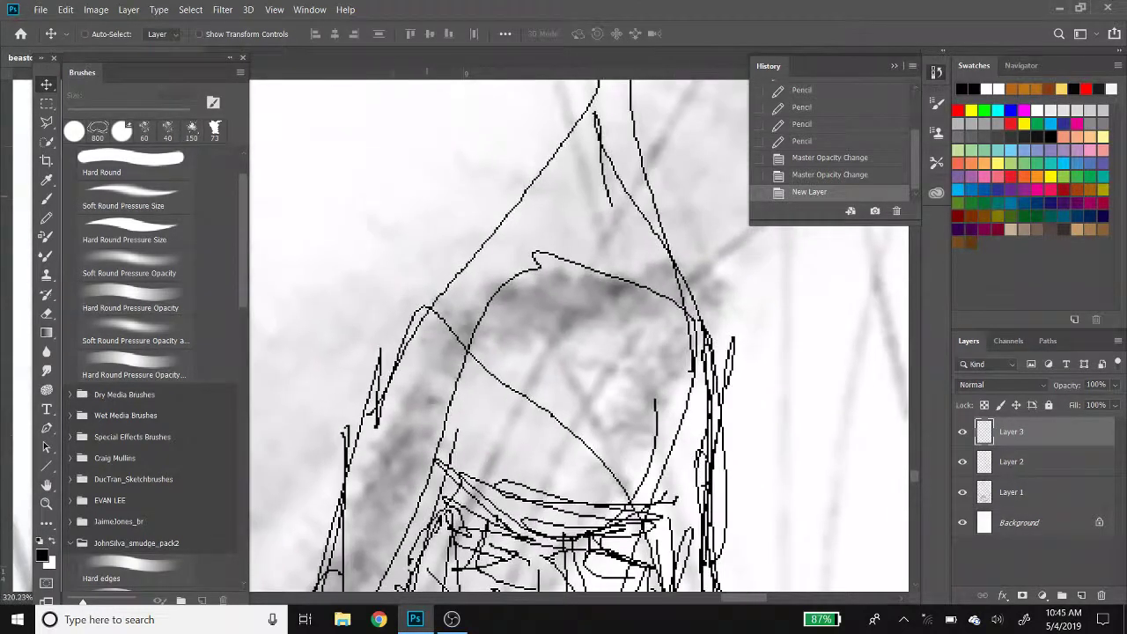
scroll(576, 471, up, 2)
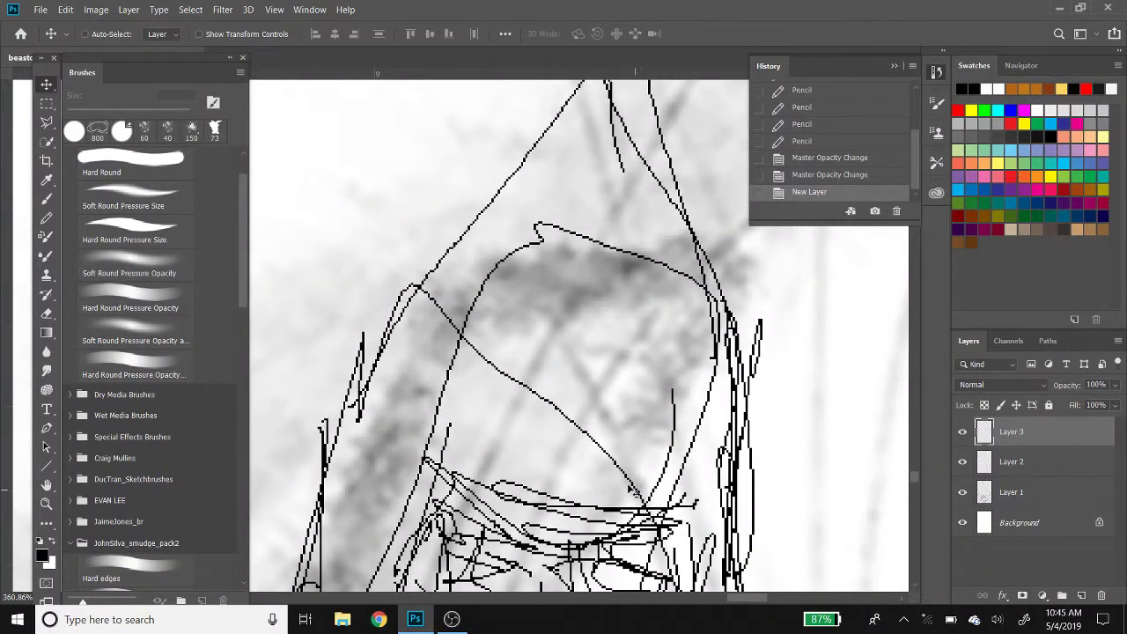
mouse_move(658, 476)
mouse_down()
mouse_move(634, 491)
mouse_move(504, 468)
mouse_move(608, 477)
mouse_move(495, 446)
mouse_move(523, 441)
mouse_move(660, 473)
mouse_move(571, 467)
mouse_move(614, 473)
mouse_move(524, 447)
mouse_up()
key(b)
drag(518, 449, 568, 459)
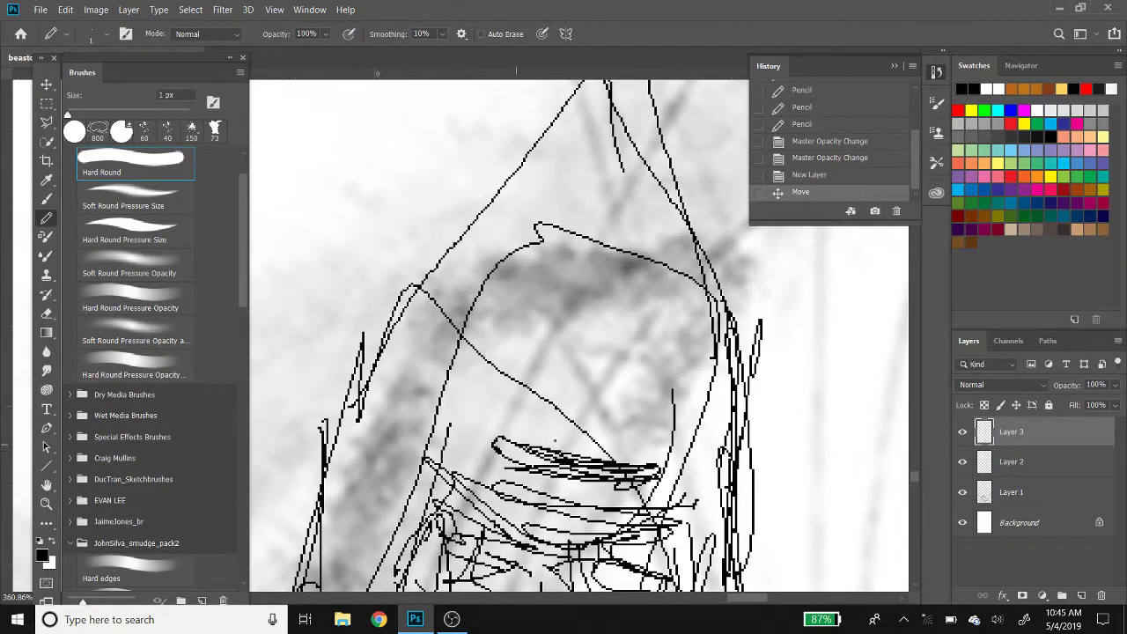
mouse_move(651, 429)
mouse_down()
mouse_move(534, 410)
mouse_move(534, 398)
mouse_move(646, 411)
mouse_move(638, 419)
mouse_move(560, 407)
mouse_up()
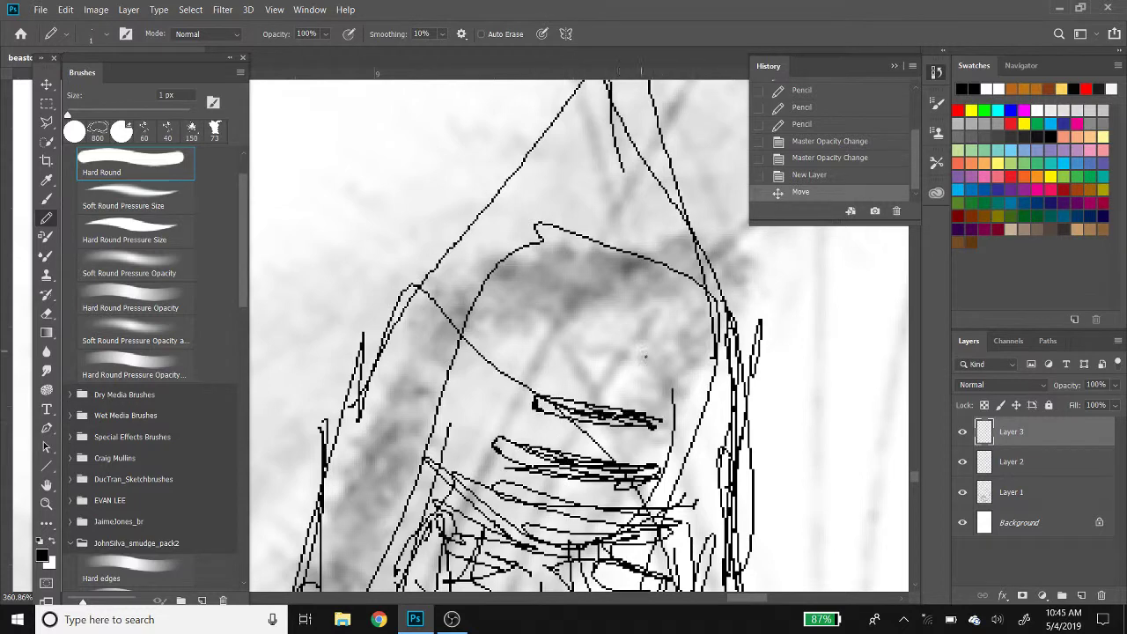
mouse_move(645, 356)
mouse_down()
mouse_move(564, 357)
mouse_move(572, 337)
mouse_move(661, 354)
mouse_move(554, 342)
mouse_up()
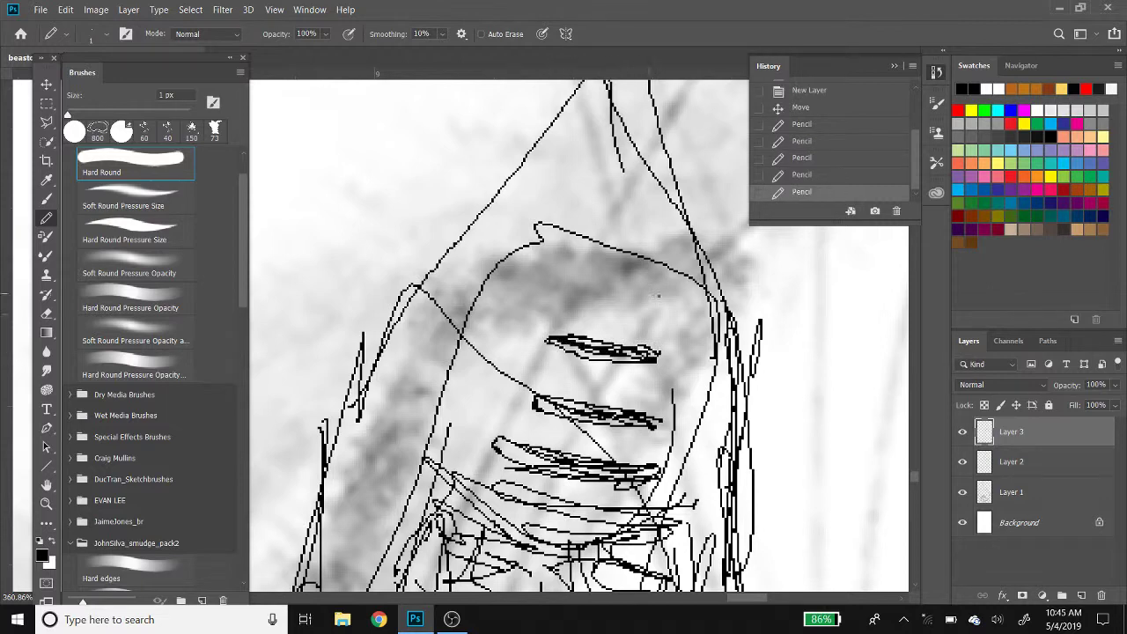
mouse_move(654, 287)
mouse_down()
mouse_move(549, 266)
mouse_move(656, 280)
mouse_move(581, 272)
mouse_move(565, 257)
mouse_up()
Add a short stroke, a horizontal band and an eye-shaped mark near the hood's tip
scroll(555, 211, up, 3)
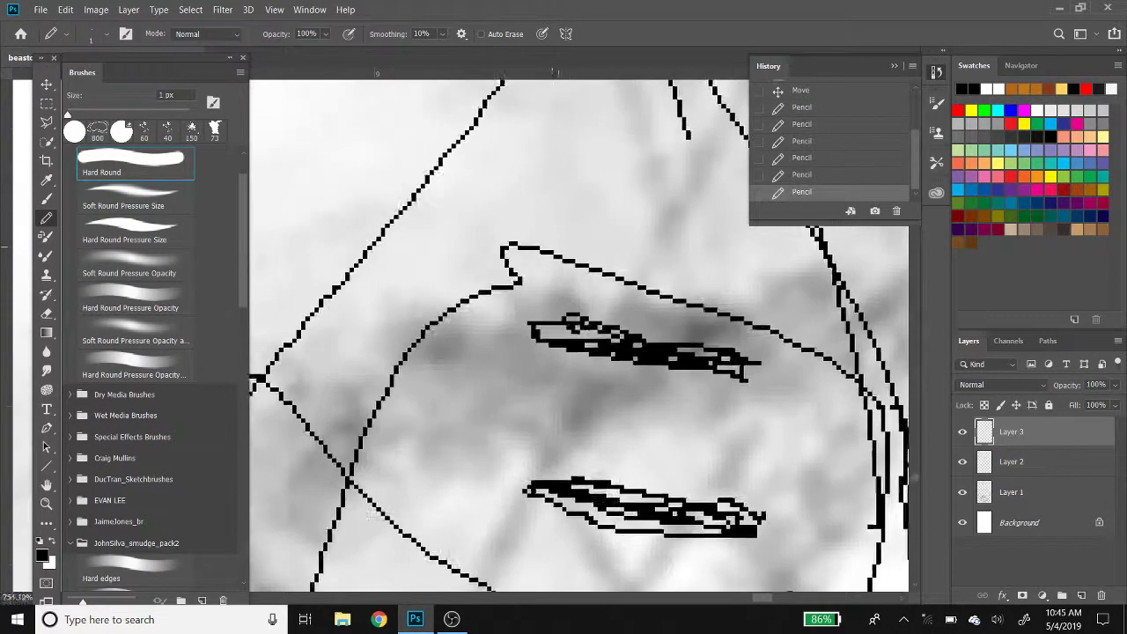
scroll(554, 233, down, 1)
mouse_move(665, 260)
mouse_down()
mouse_move(551, 237)
mouse_move(534, 405)
mouse_up()
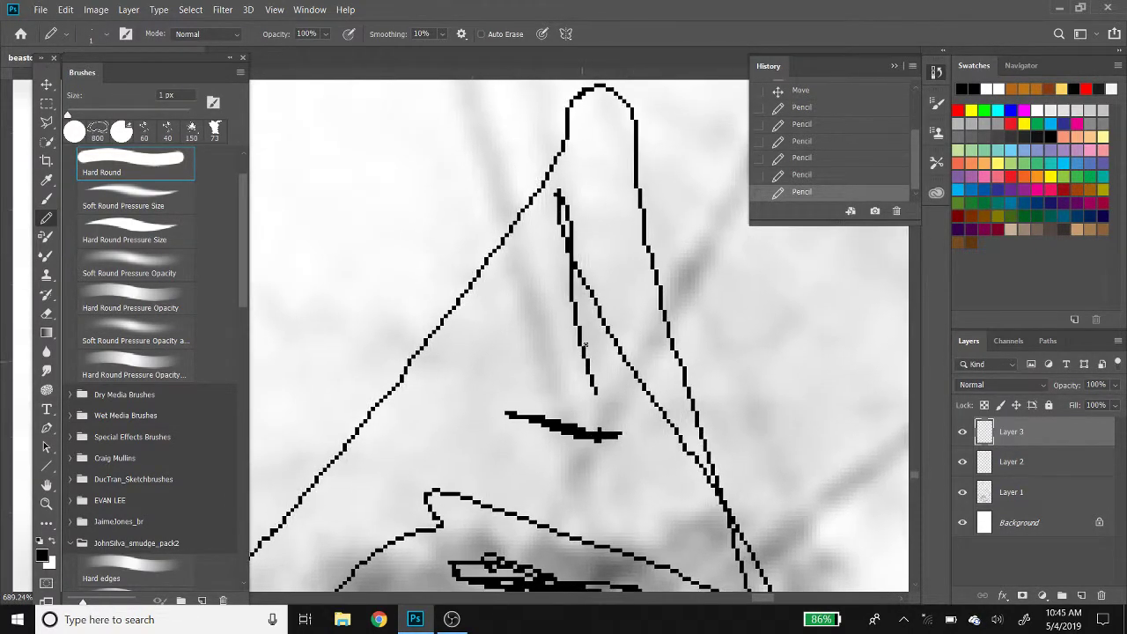
mouse_move(609, 326)
mouse_down()
mouse_move(528, 321)
mouse_move(625, 331)
mouse_move(558, 311)
mouse_up()
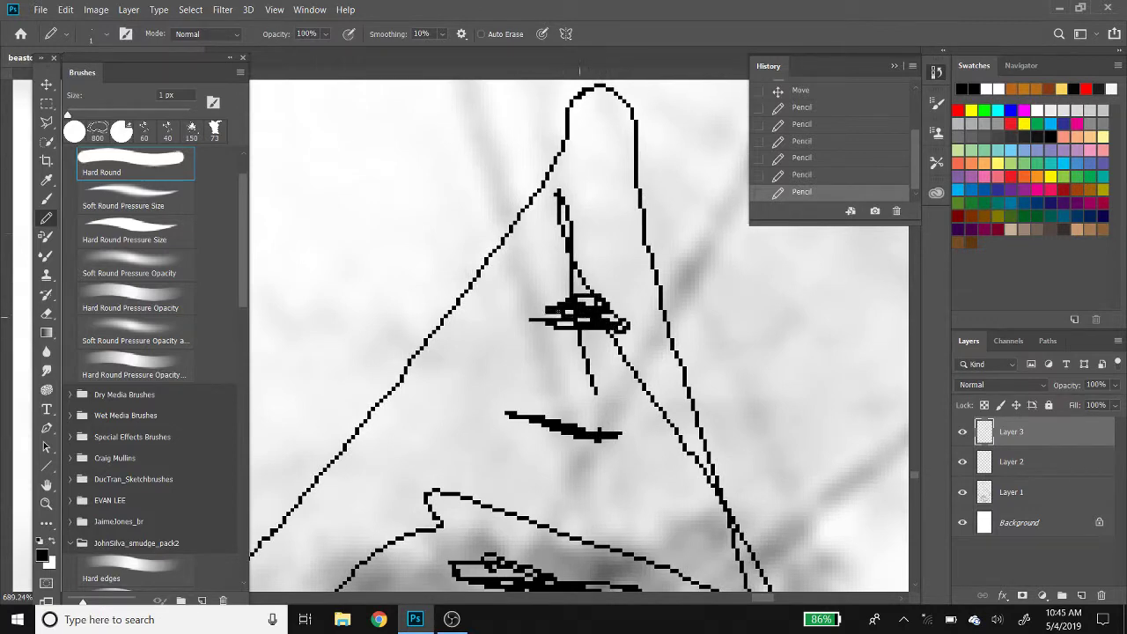
drag(607, 231, 581, 227)
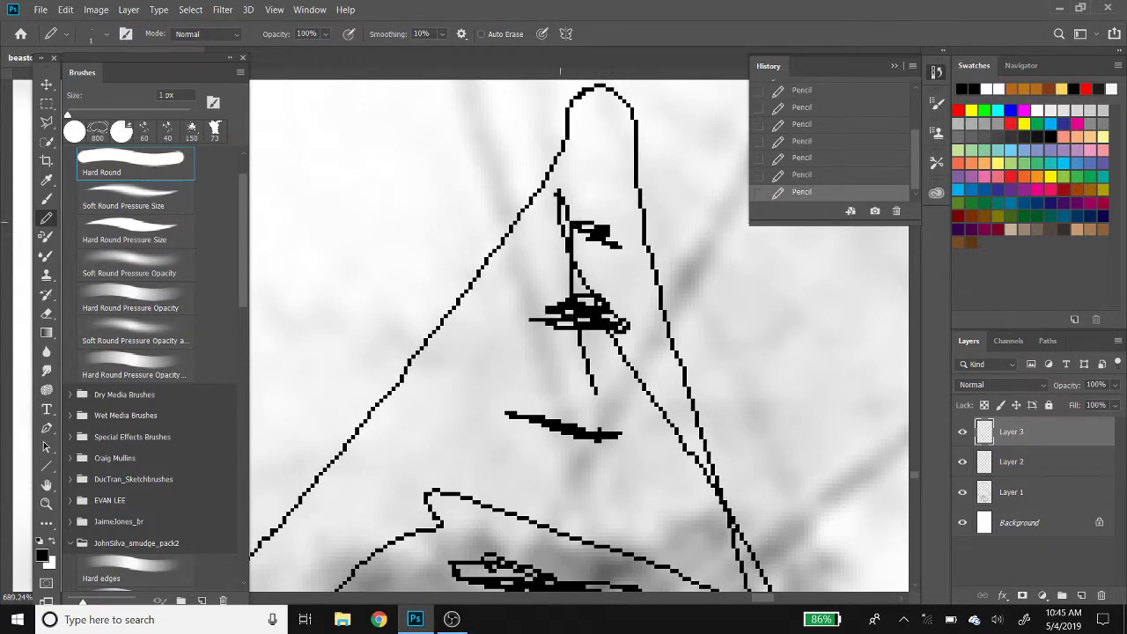
scroll(533, 255, down, 10)
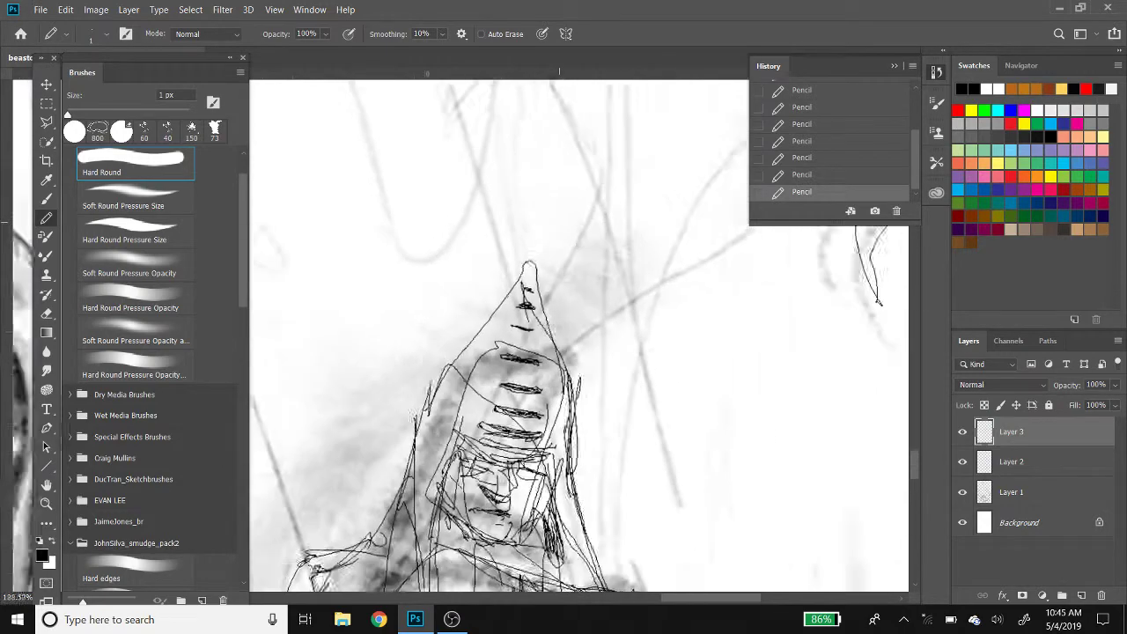
Hatch the hair to the right of and below the face with short pencil strokes
scroll(471, 416, up, 5)
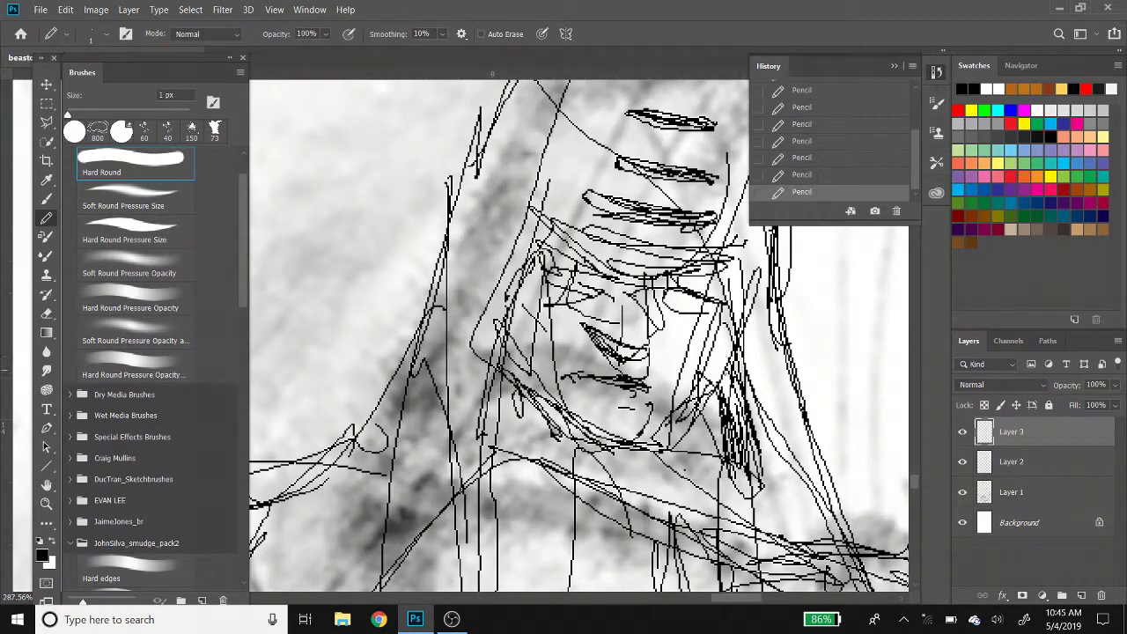
drag(738, 383, 746, 453)
mouse_move(722, 405)
mouse_down()
mouse_move(727, 465)
mouse_move(703, 475)
mouse_up()
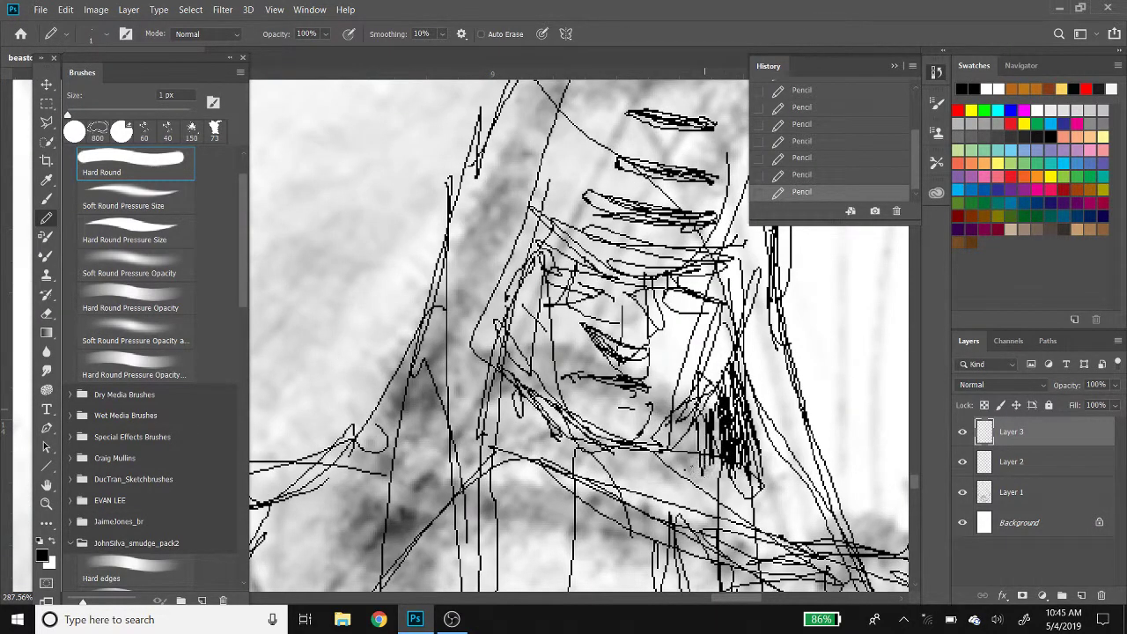
mouse_move(692, 432)
mouse_down()
mouse_move(675, 461)
mouse_move(641, 479)
mouse_up()
drag(693, 412, 660, 451)
drag(731, 311, 713, 373)
drag(715, 349, 702, 384)
drag(722, 318, 716, 336)
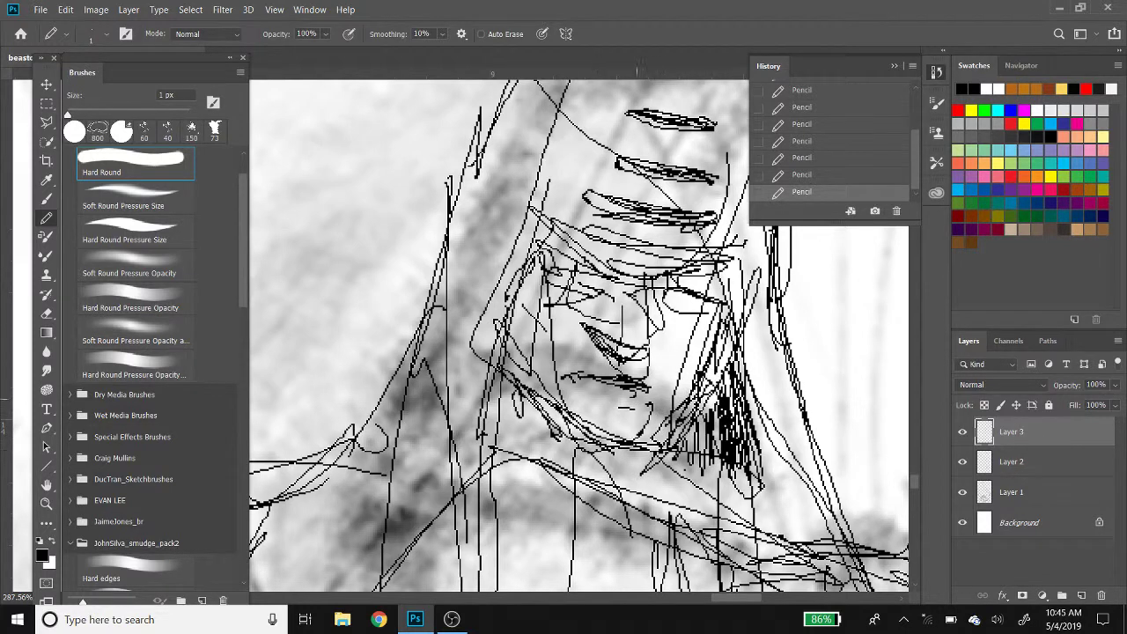
Darken the chin, jaw and left cheek lines
mouse_move(588, 449)
mouse_down()
mouse_move(675, 454)
mouse_move(585, 443)
mouse_up()
mouse_move(554, 406)
mouse_down()
mouse_move(545, 430)
mouse_move(582, 443)
mouse_up()
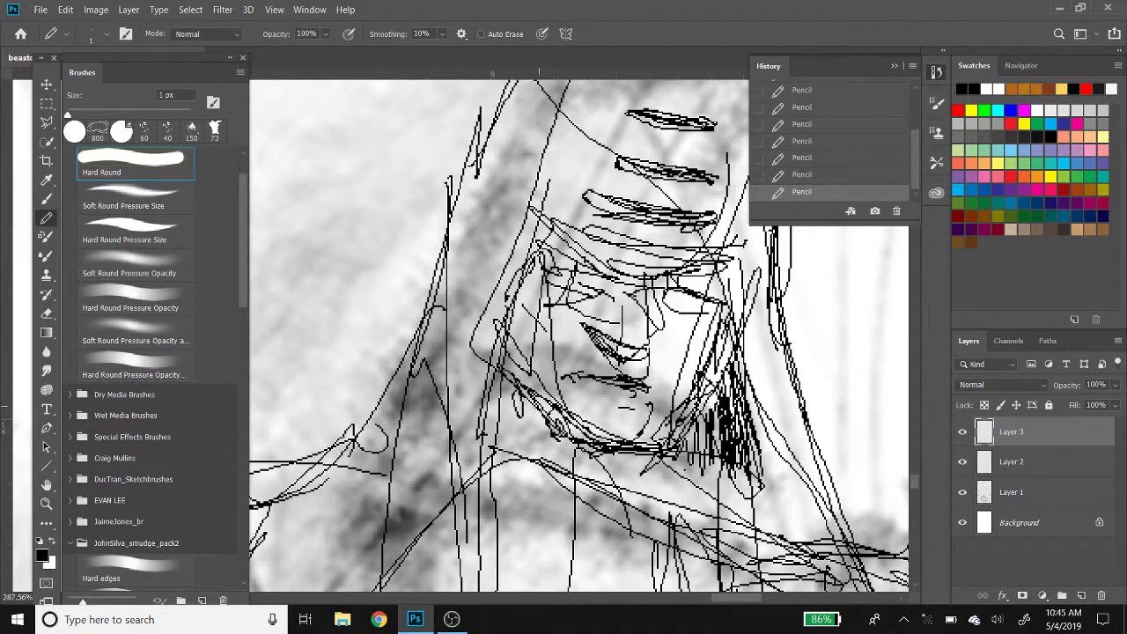
drag(498, 346, 548, 442)
mouse_move(520, 372)
mouse_down()
mouse_move(558, 459)
mouse_move(553, 433)
mouse_move(532, 434)
mouse_move(504, 467)
mouse_up()
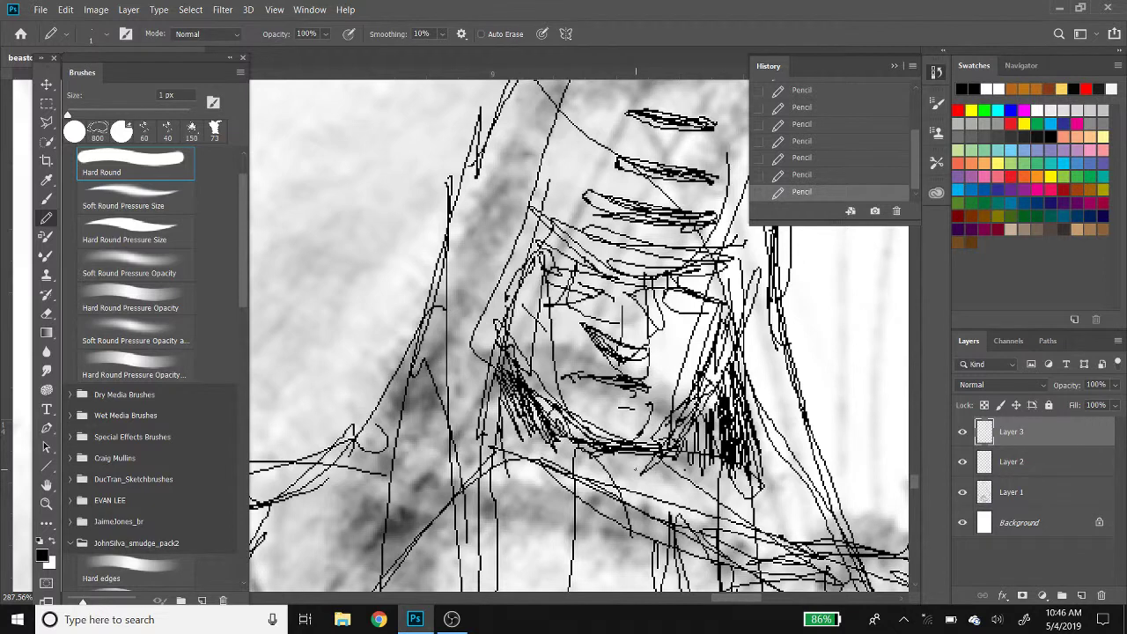
Build up dense vertical hatching in the hair beside the face
drag(750, 430, 768, 528)
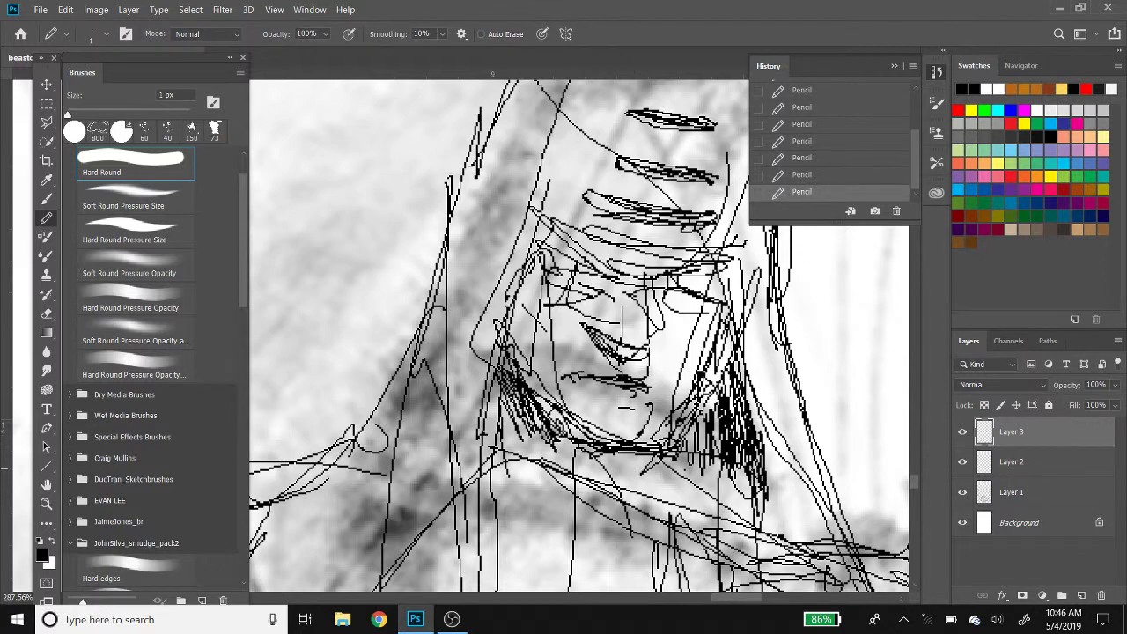
drag(731, 329, 703, 388)
drag(727, 305, 720, 387)
drag(728, 348, 722, 379)
drag(720, 438, 713, 484)
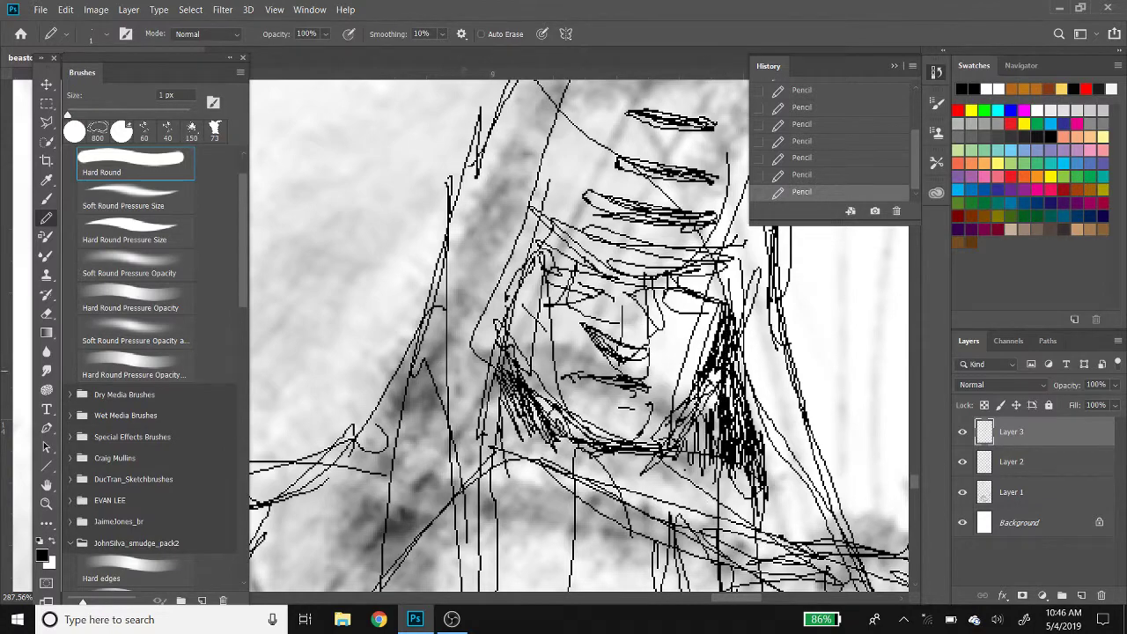
Hatch thin diagonal pencil strokes across the crossing lines below the face
scroll(578, 334, down, 5)
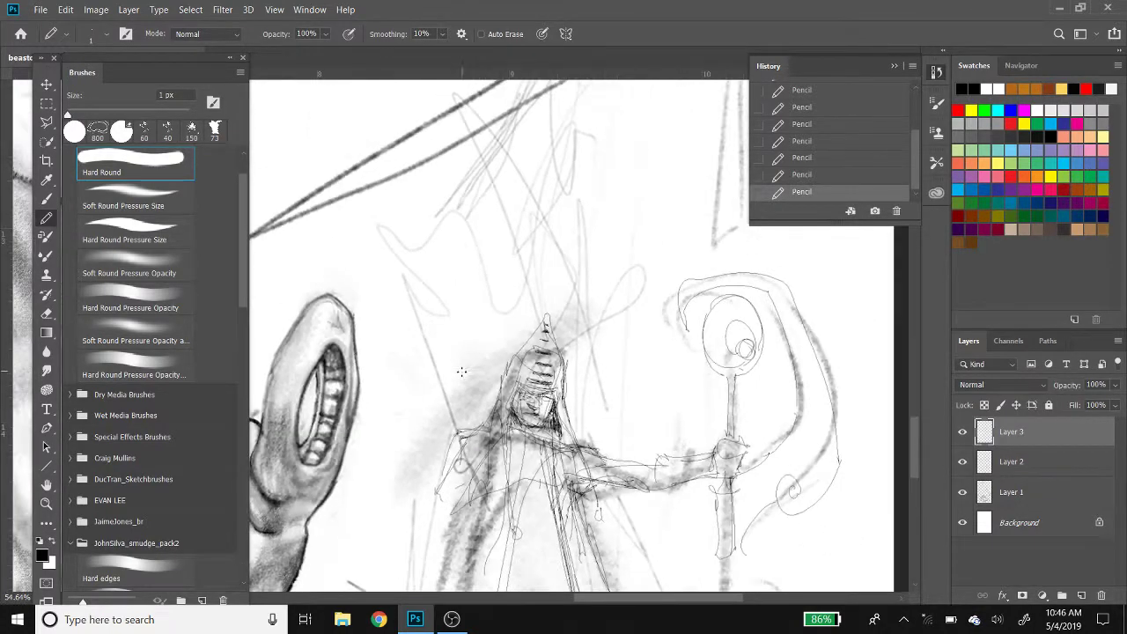
scroll(578, 335, down, 2)
scroll(605, 220, up, 3)
scroll(582, 265, up, 2)
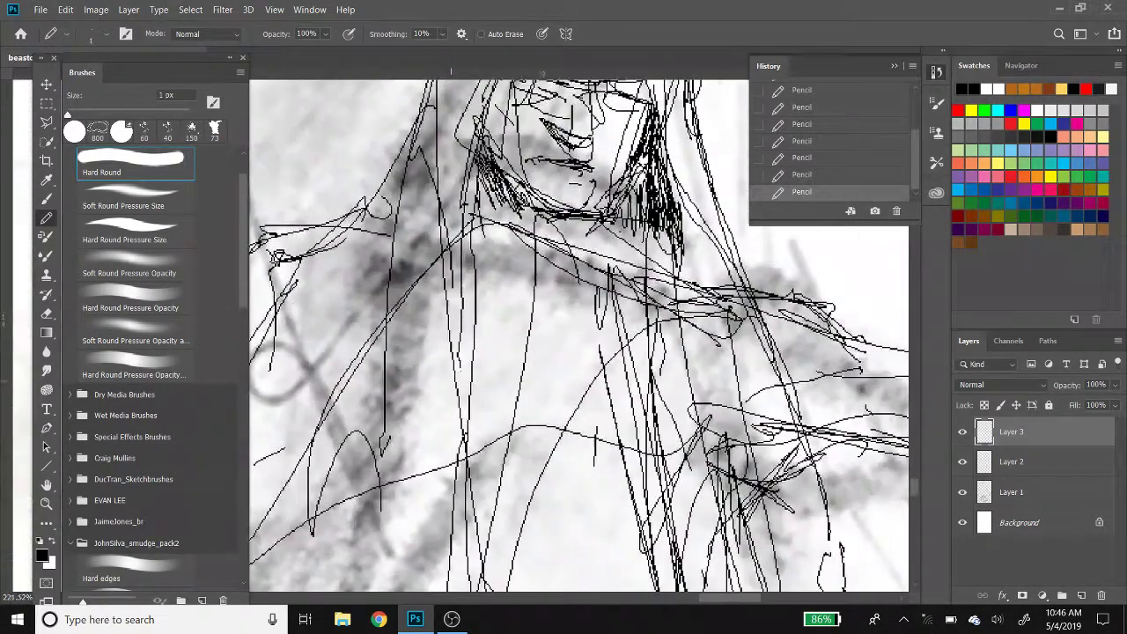
scroll(578, 335, up, 2)
scroll(579, 334, down, 2)
scroll(563, 393, up, 3)
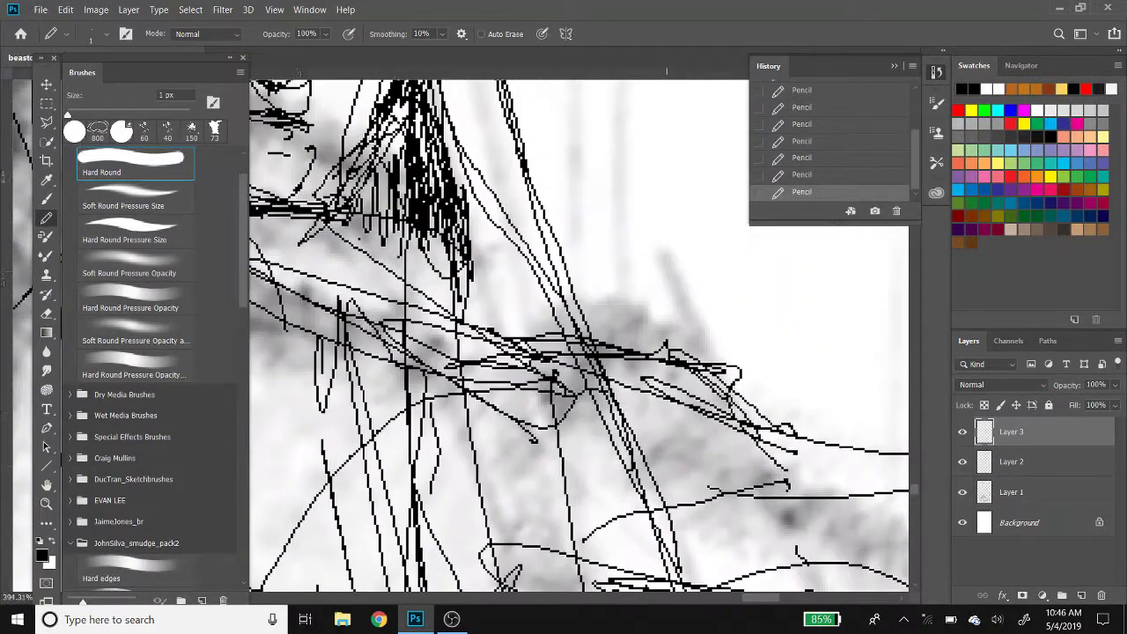
mouse_move(757, 423)
mouse_down()
mouse_move(692, 355)
mouse_move(601, 331)
mouse_up()
drag(548, 261, 572, 335)
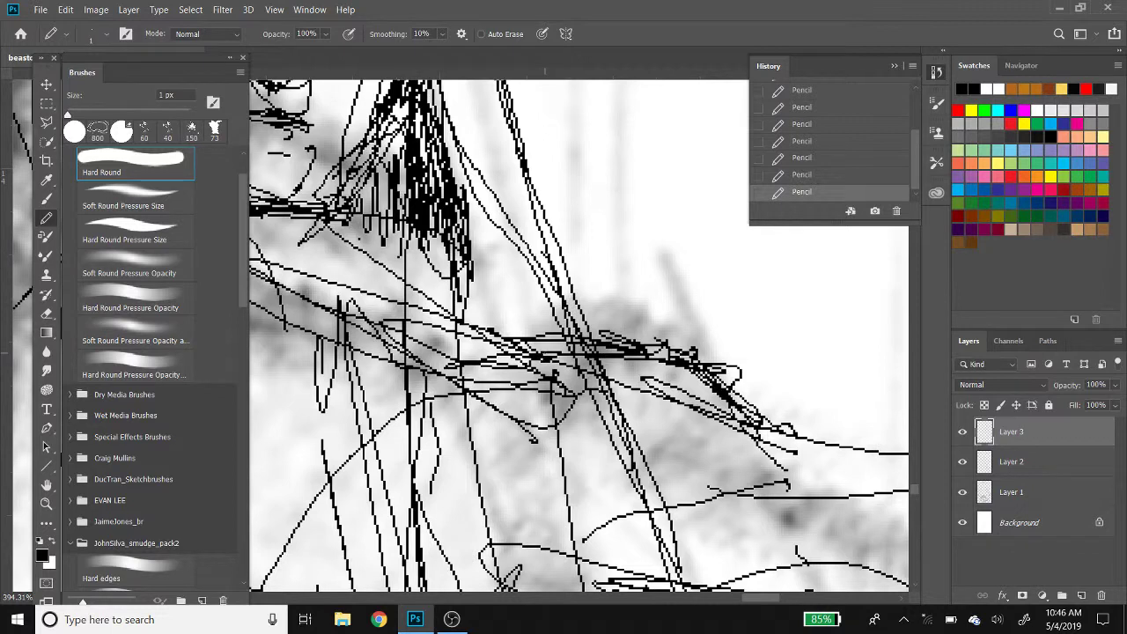
drag(601, 431, 628, 518)
drag(562, 365, 641, 497)
drag(468, 219, 625, 458)
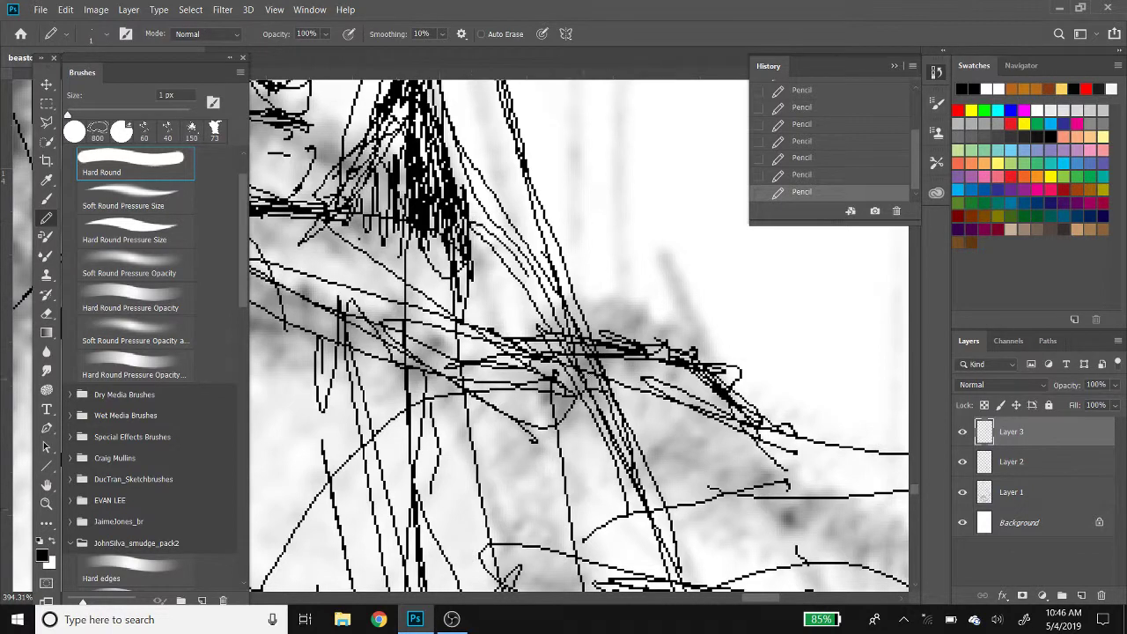
mouse_move(484, 241)
mouse_down()
mouse_move(613, 467)
mouse_move(625, 516)
mouse_up()
drag(604, 358, 642, 450)
drag(661, 510, 676, 548)
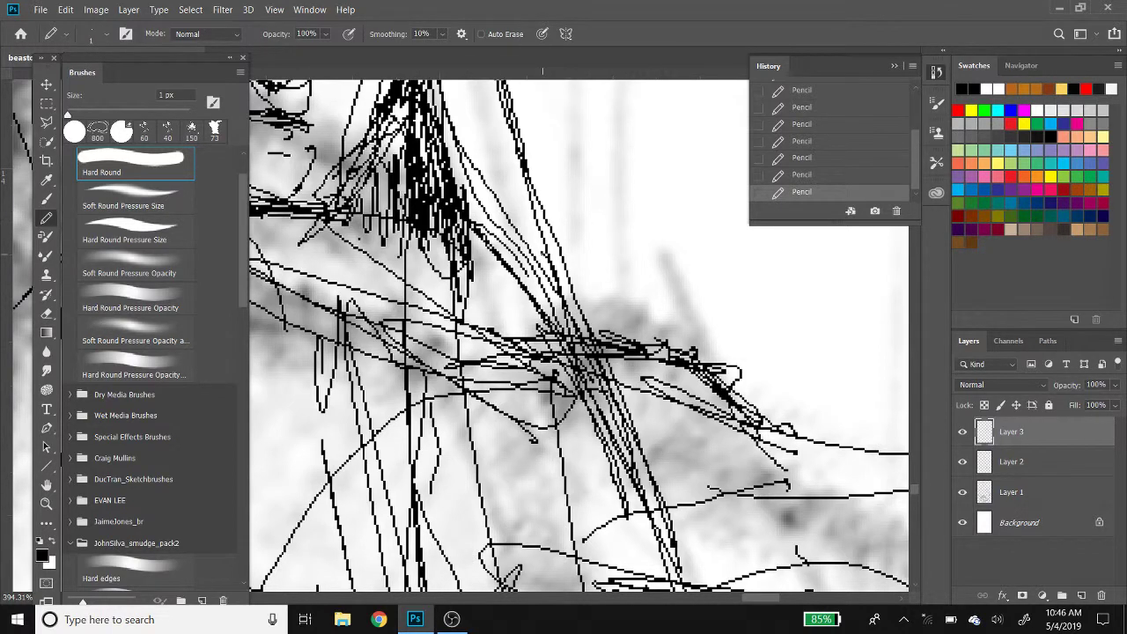
Switch to white and lighten the dark diagonal line bundle with white strokes
key(x)
drag(556, 308, 641, 477)
drag(507, 220, 544, 273)
drag(547, 308, 610, 433)
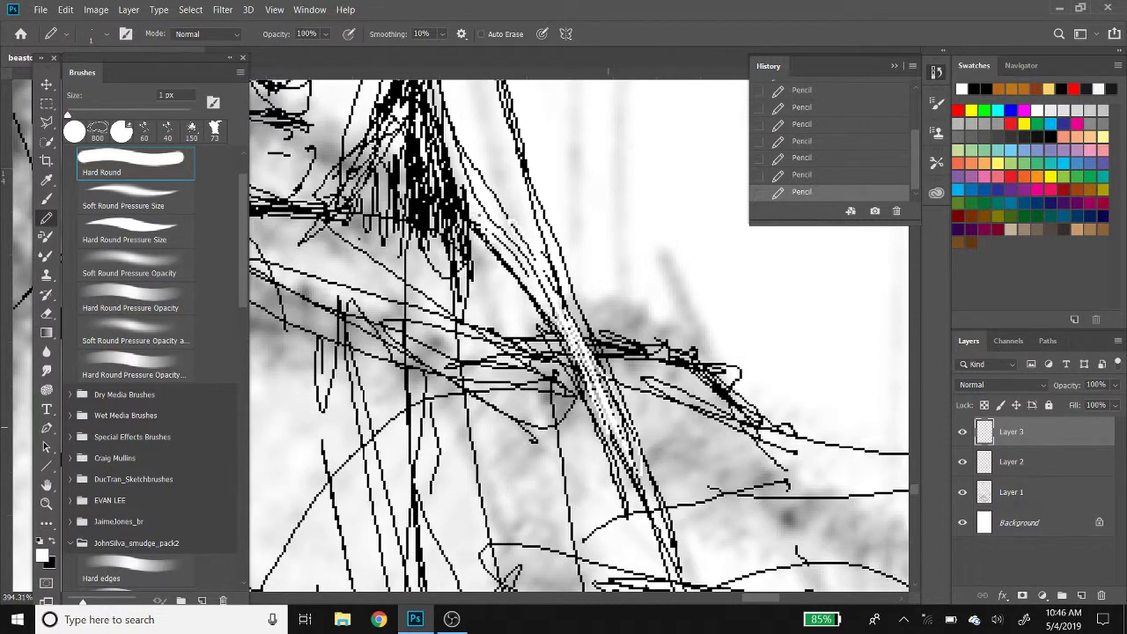
drag(500, 227, 586, 361)
drag(502, 199, 617, 414)
drag(546, 255, 573, 317)
drag(550, 276, 580, 331)
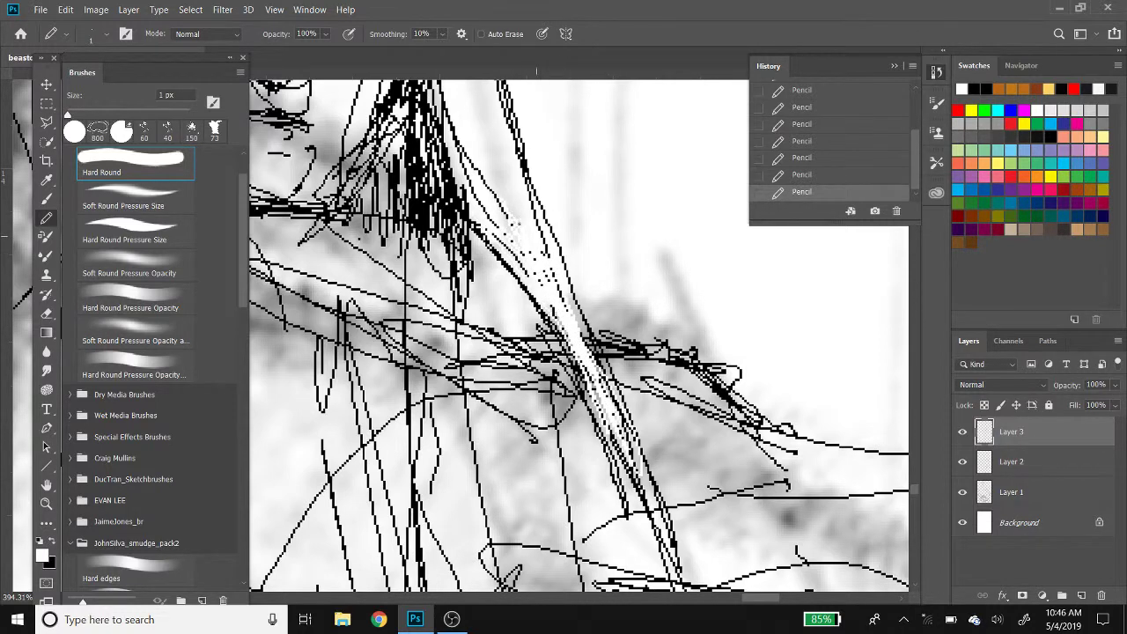
drag(459, 183, 577, 361)
Save the drawing and make Layer 1 the active layer
key(ctrl+s)
scroll(579, 335, up, 5)
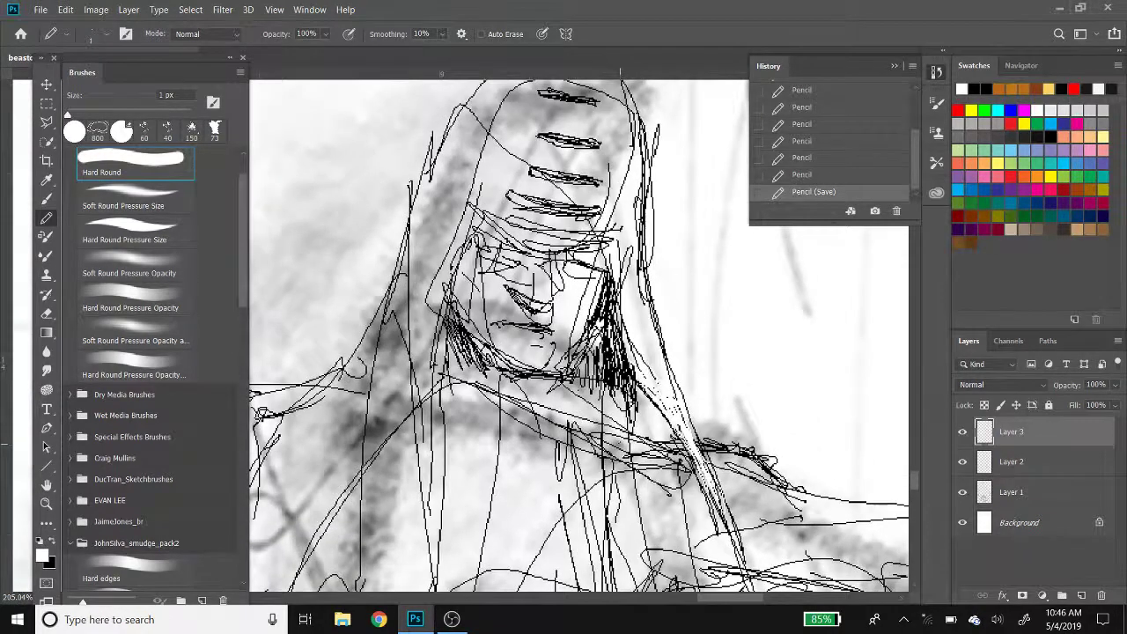
scroll(807, 445, down, 3)
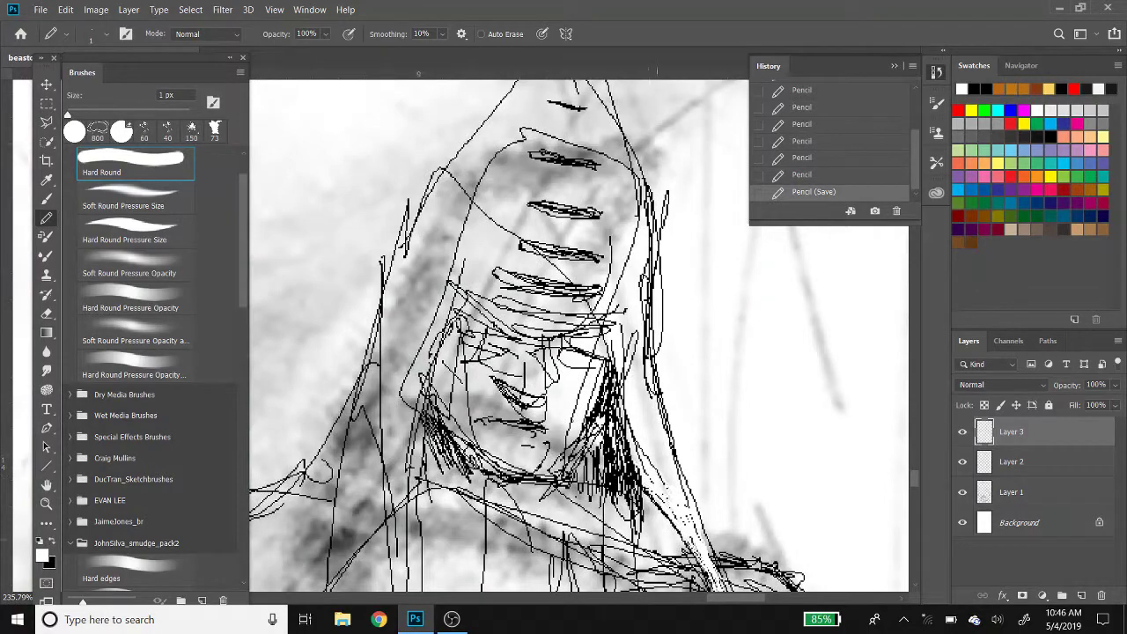
key(alt+bracketleft)
key(alt+bracketleft)
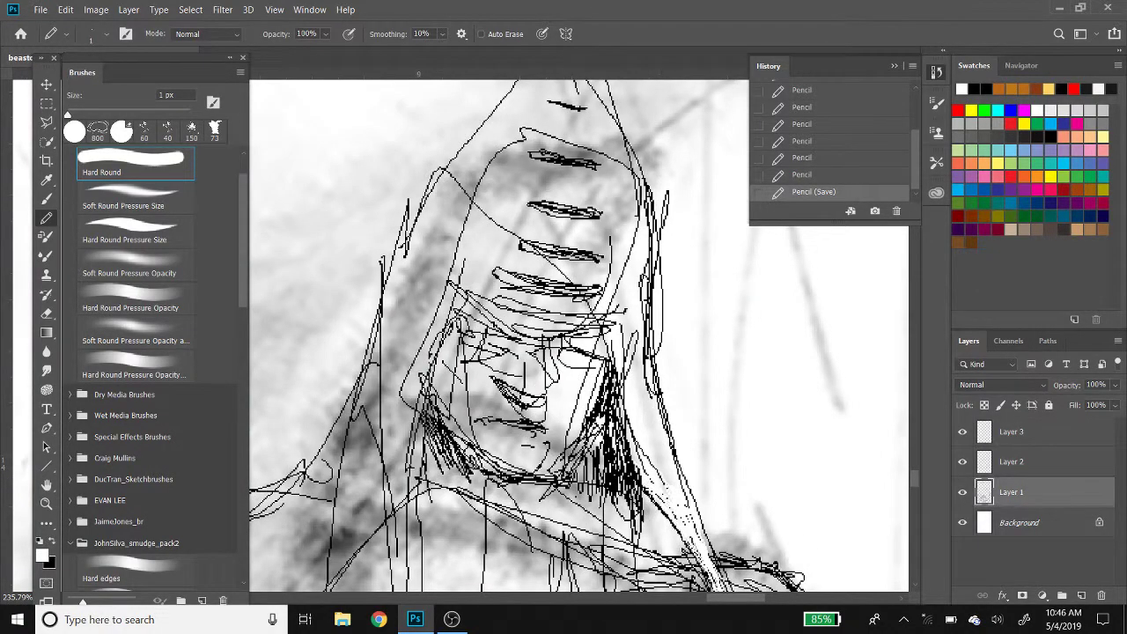
Zoom out and start a Polygonal Lasso outline with corners left of and below the figure
scroll(580, 334, down, 3)
scroll(580, 334, down, 3)
scroll(579, 334, down, 3)
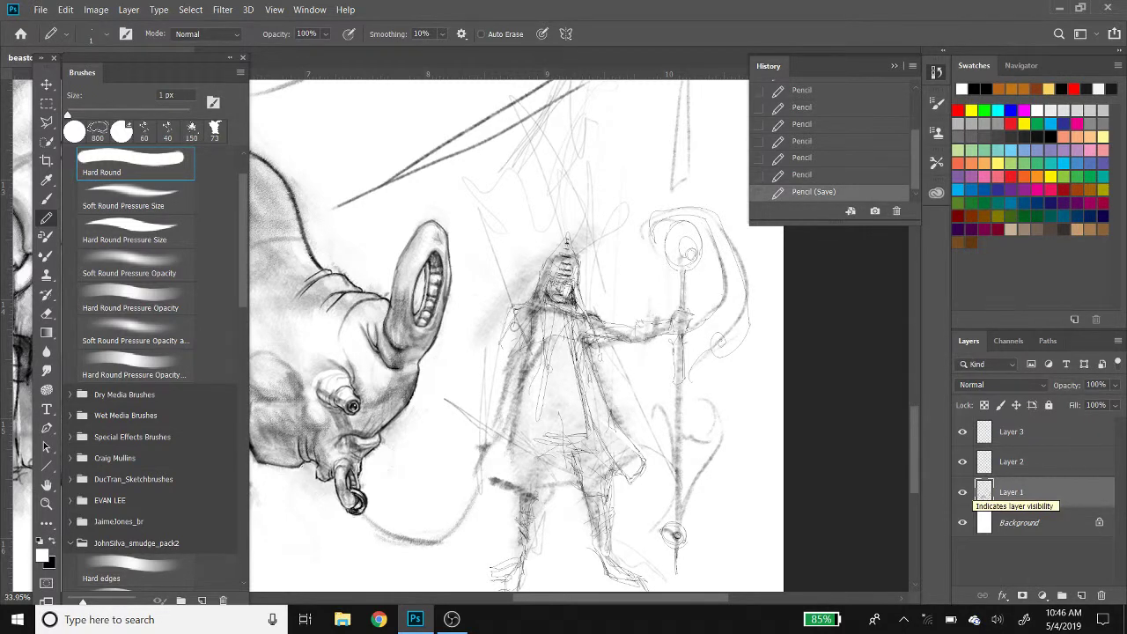
key(m)
click(47, 122)
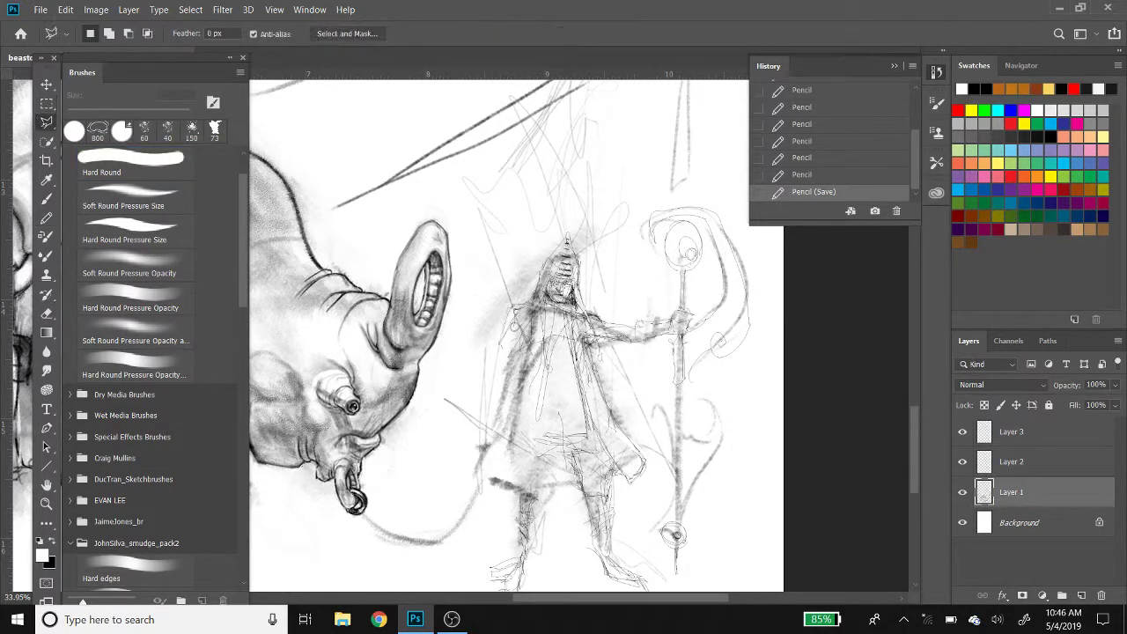
click(431, 422)
click(413, 565)
drag(437, 553, 375, 421)
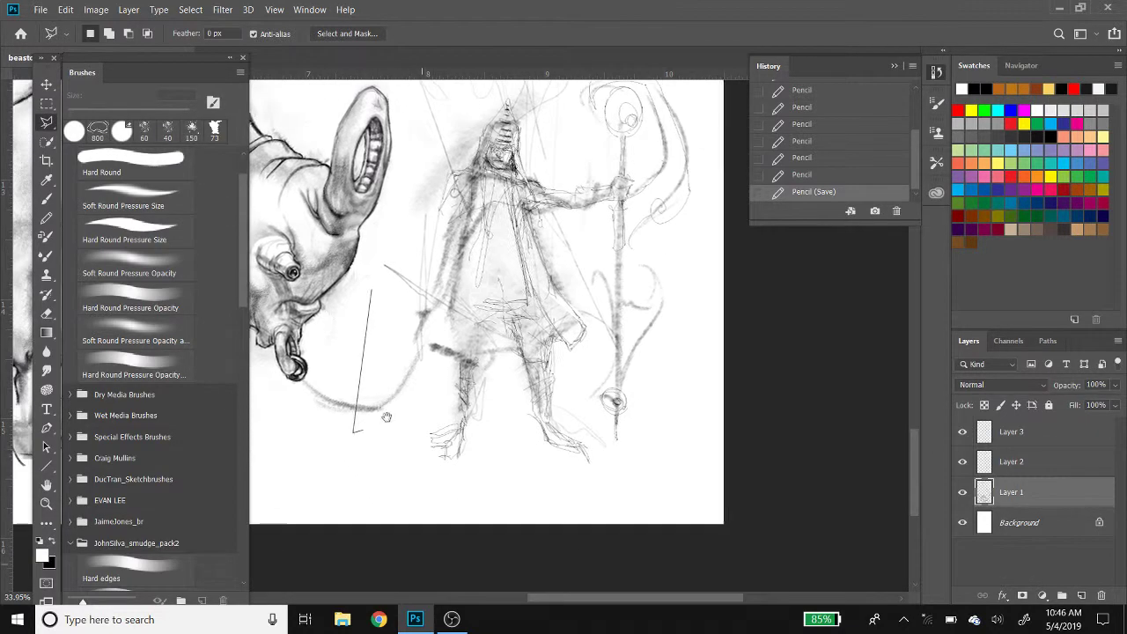
click(371, 506)
Continue the outline around the staff and above the hood, closing it with a double-click
click(681, 481)
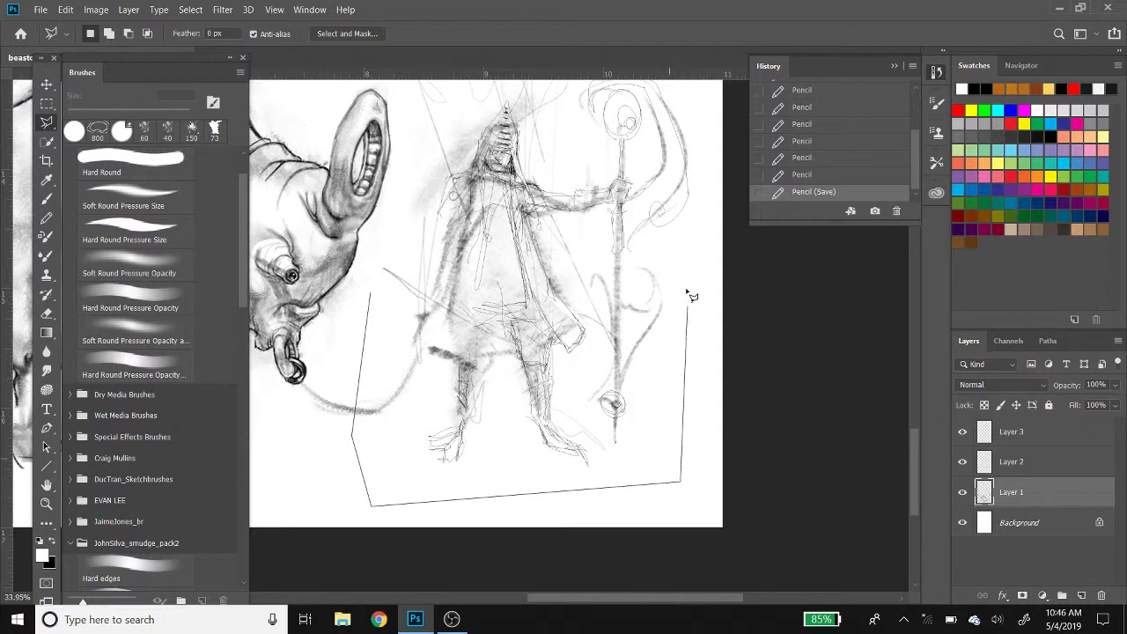
click(719, 278)
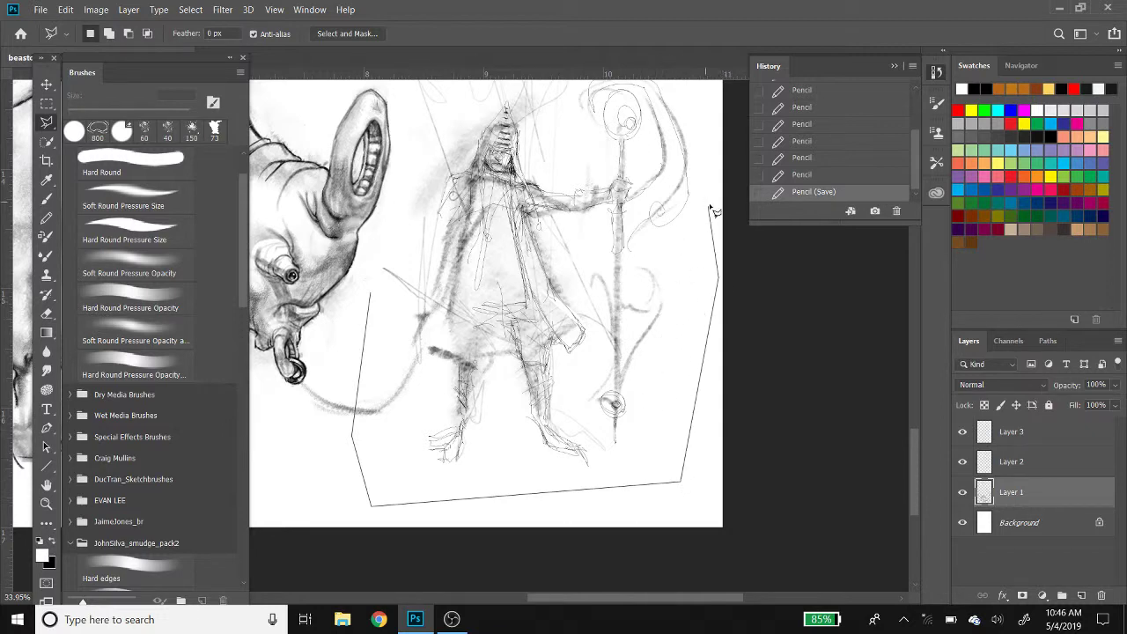
click(695, 176)
mouse_move(719, 195)
mouse_down()
mouse_move(680, 359)
mouse_move(707, 390)
mouse_up()
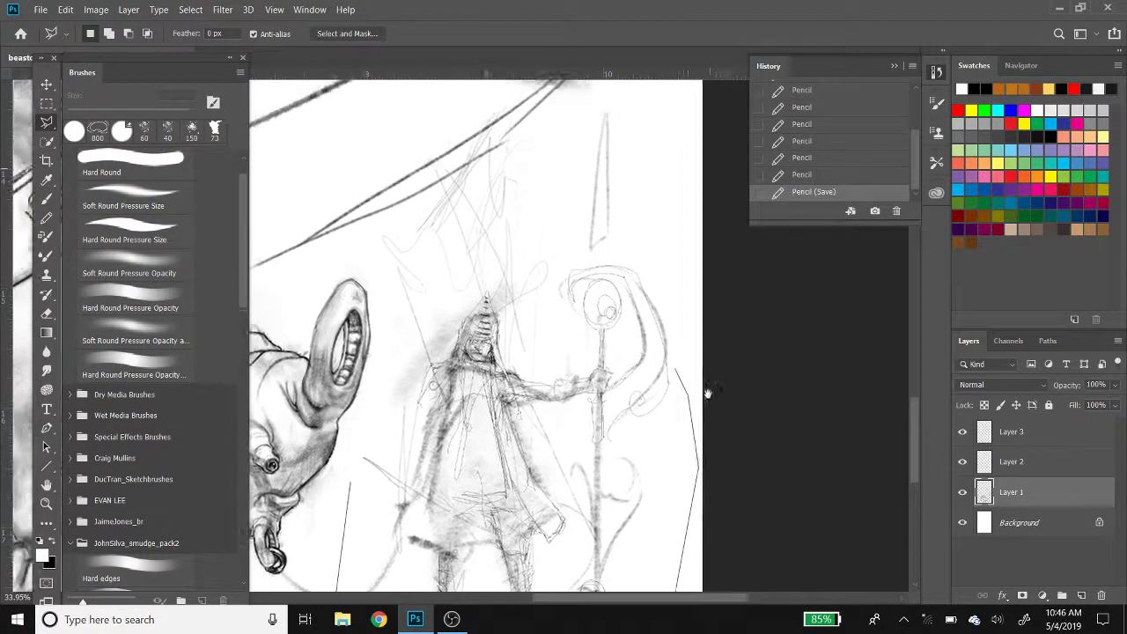
click(663, 105)
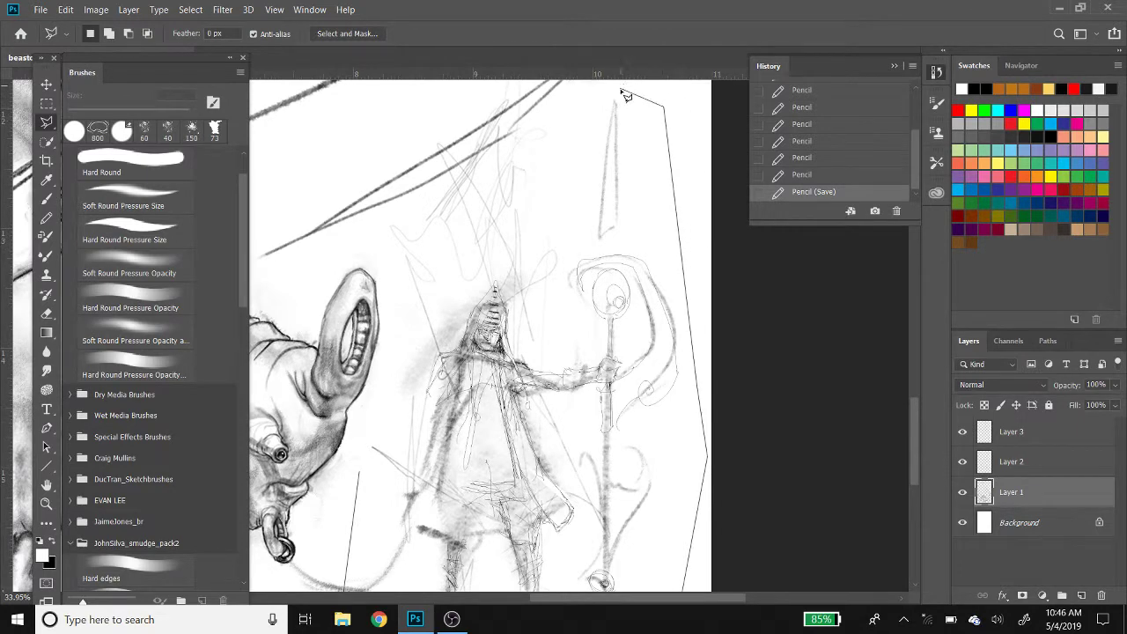
click(615, 90)
click(532, 161)
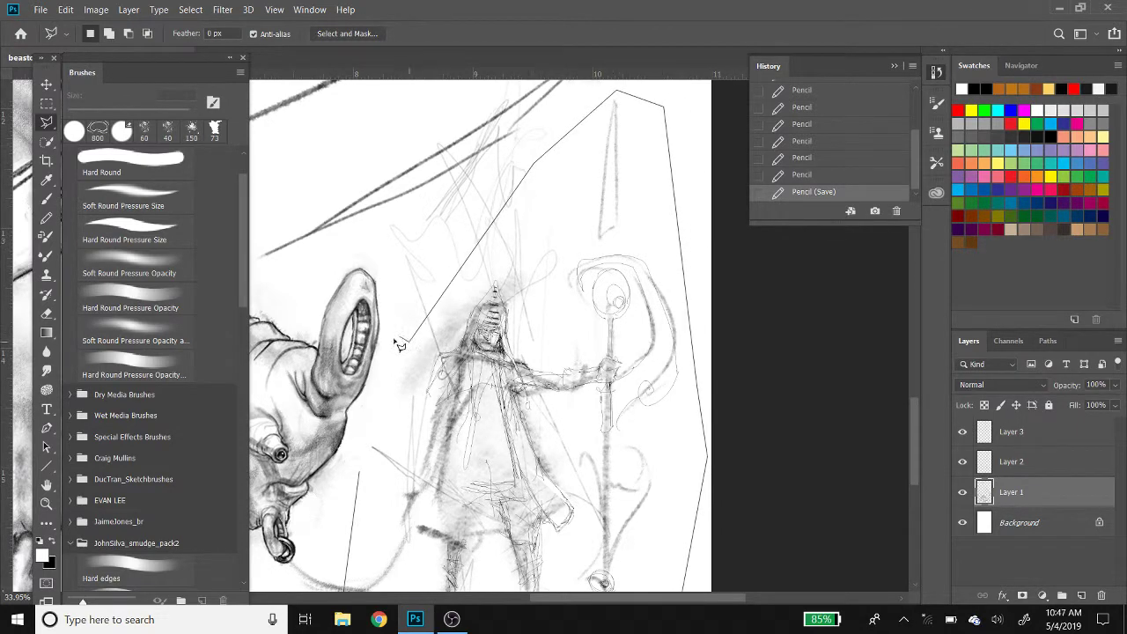
double_click(359, 452)
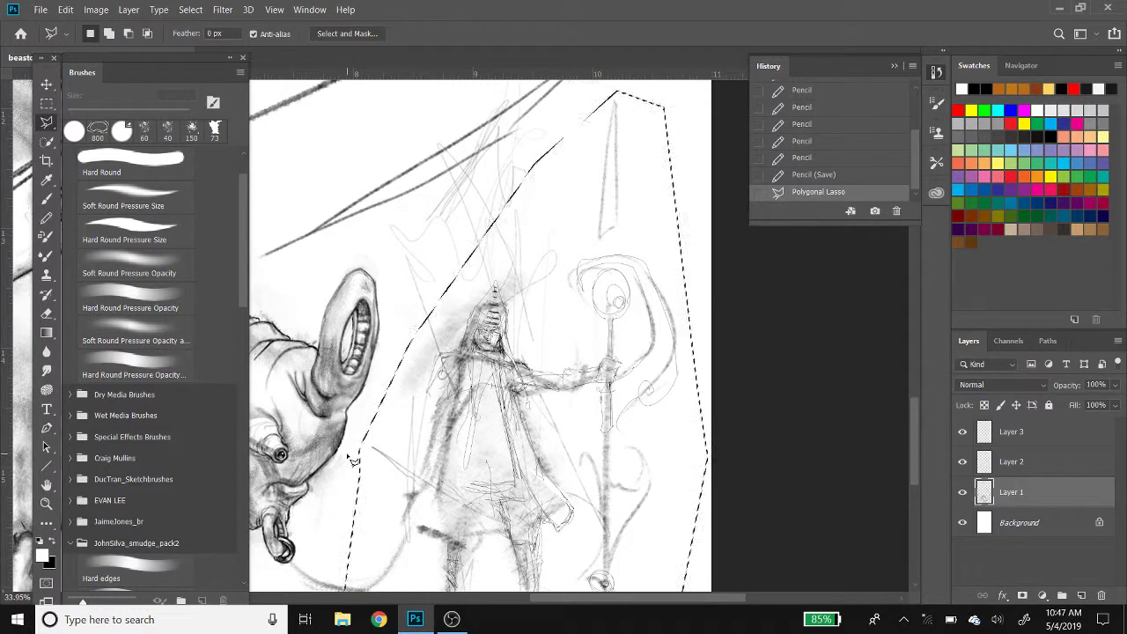
Fill the lasso selection around the figure and staff, undoing and redoing to compare
key(shift)
key(shift+BackSpace)
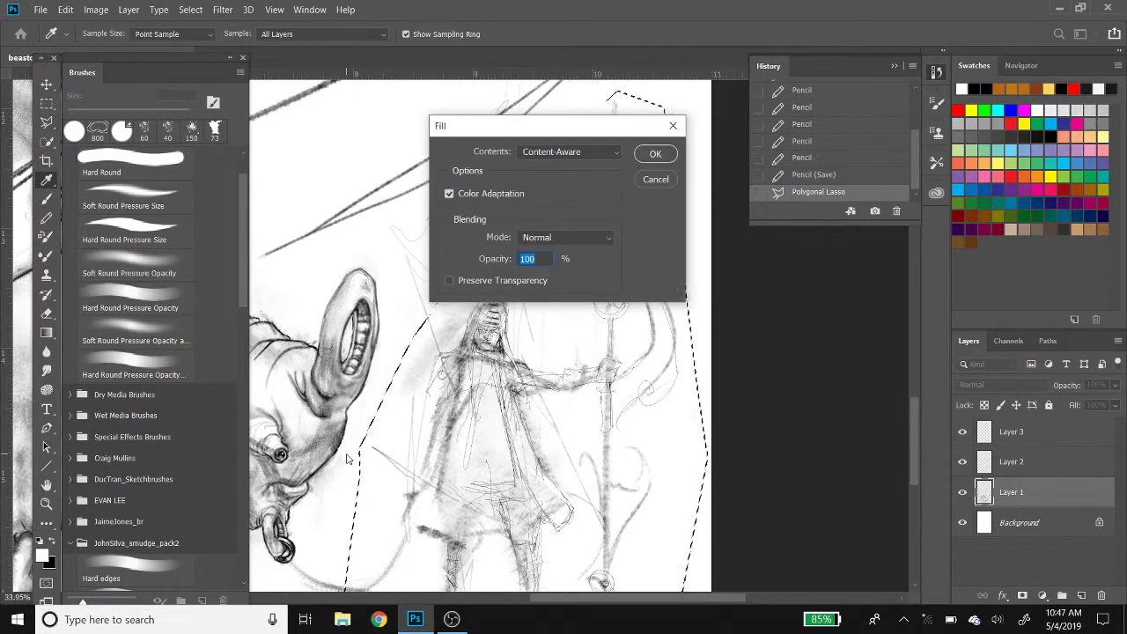
key(Return)
key(ctrl+z)
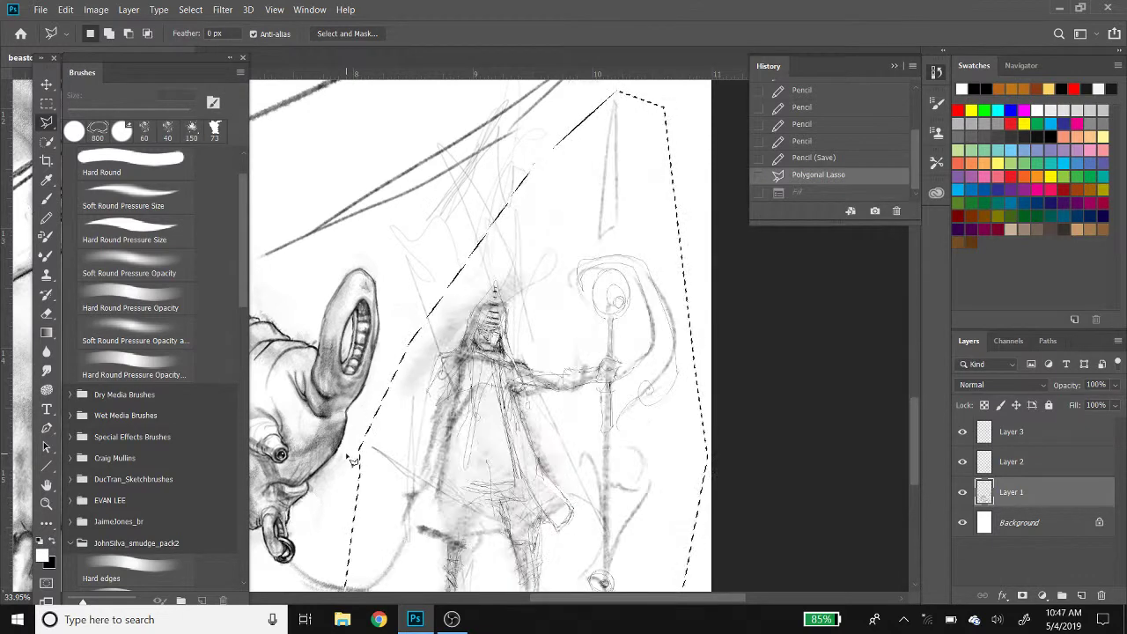
key(ctrl+shift+z)
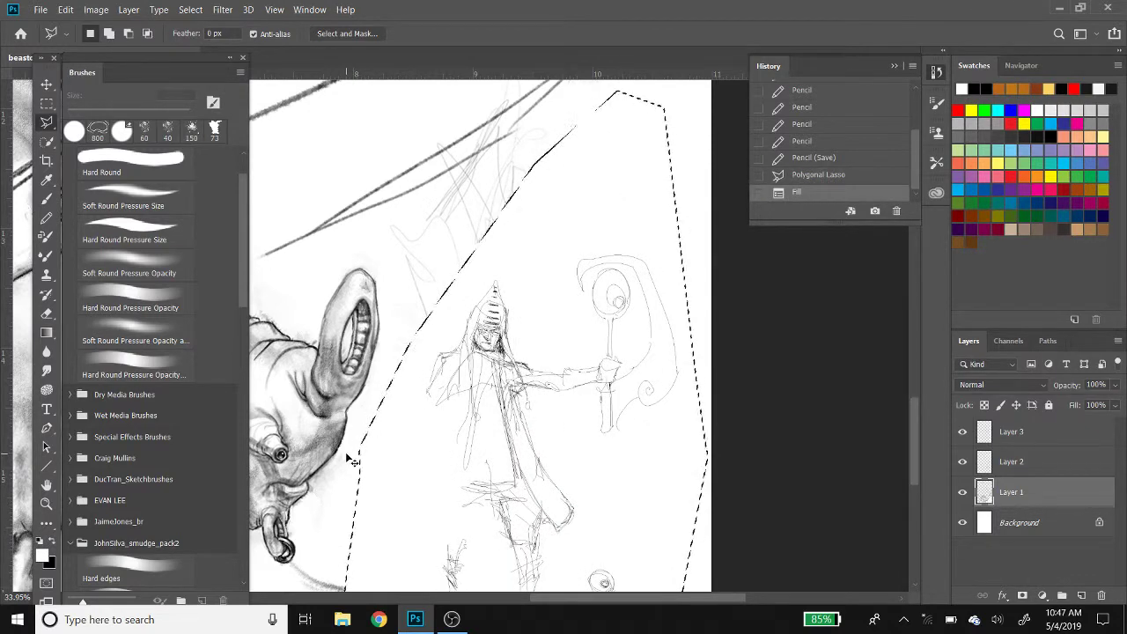
Fade the fill to 70% opacity and deselect
key(ctrl+shift+f)
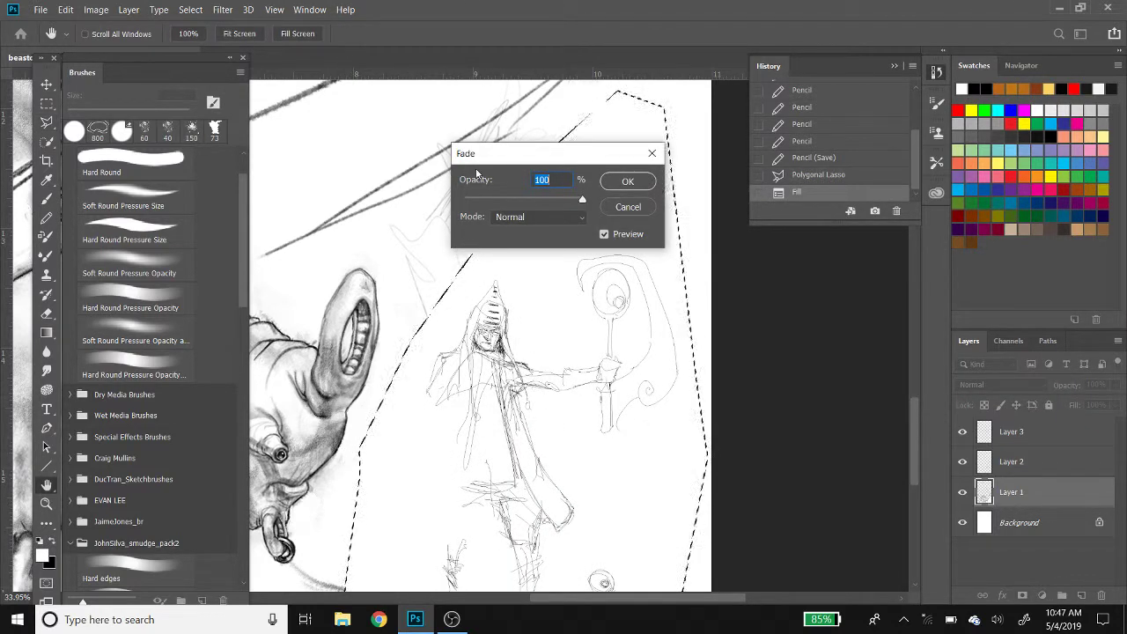
drag(502, 197, 546, 200)
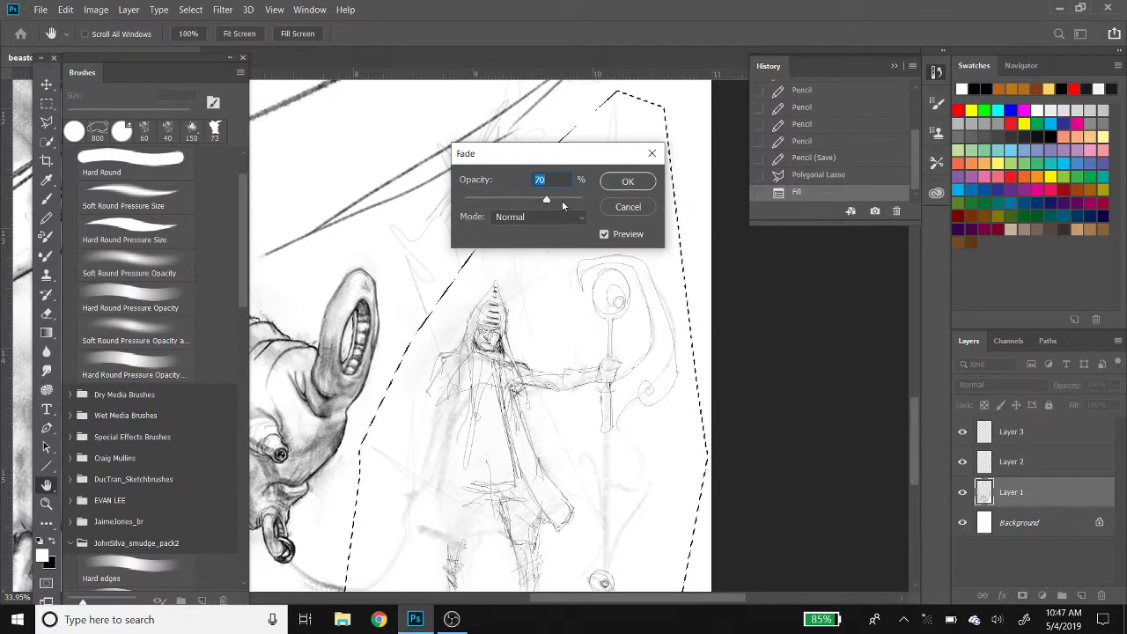
key(Return)
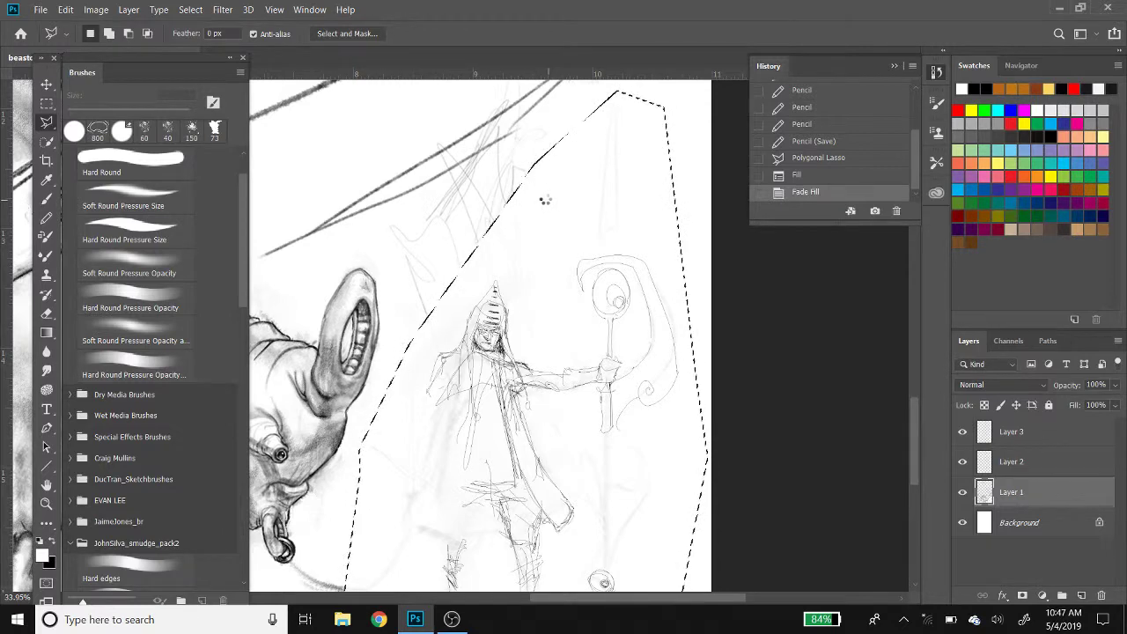
key(Escape)
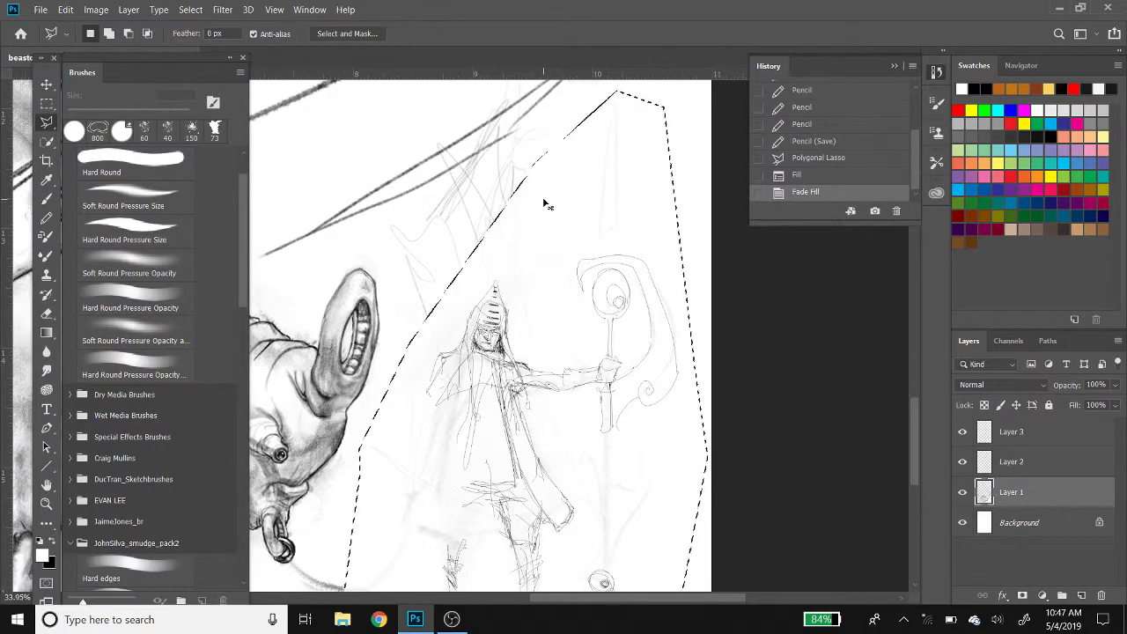
key(ctrl+d)
Zoom in on the staff's foot and add small Pencil loops inside its ring
key(ctrl+plus)
key(ctrl+plus)
key(ctrl+plus)
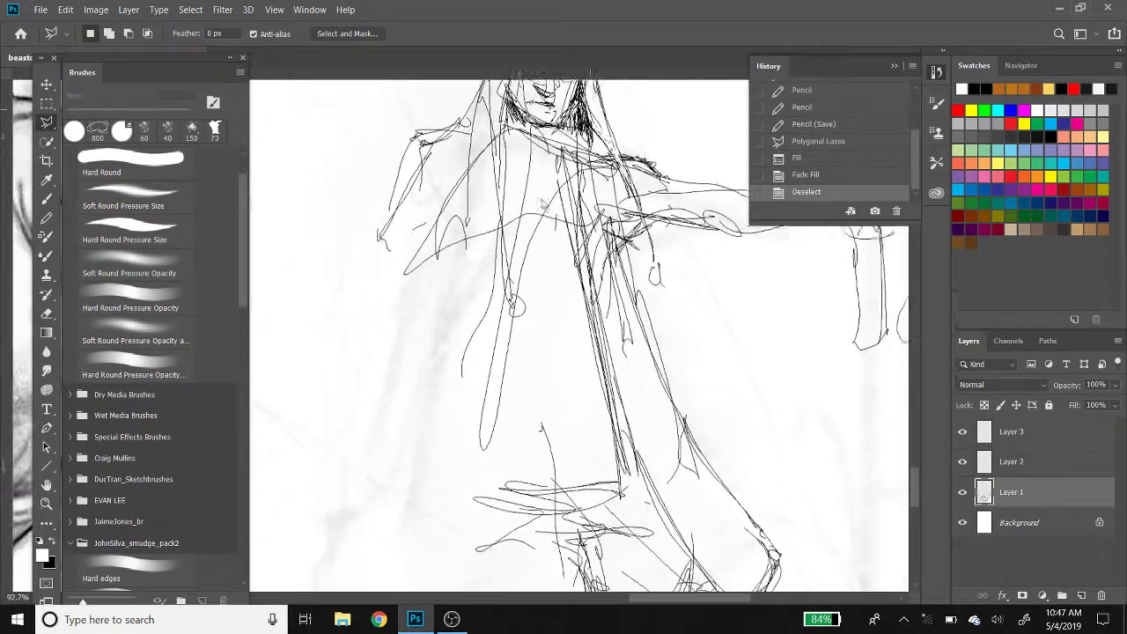
scroll(543, 203, down, 3)
scroll(543, 204, down, 4)
scroll(542, 204, up, 1)
scroll(542, 203, up, 2)
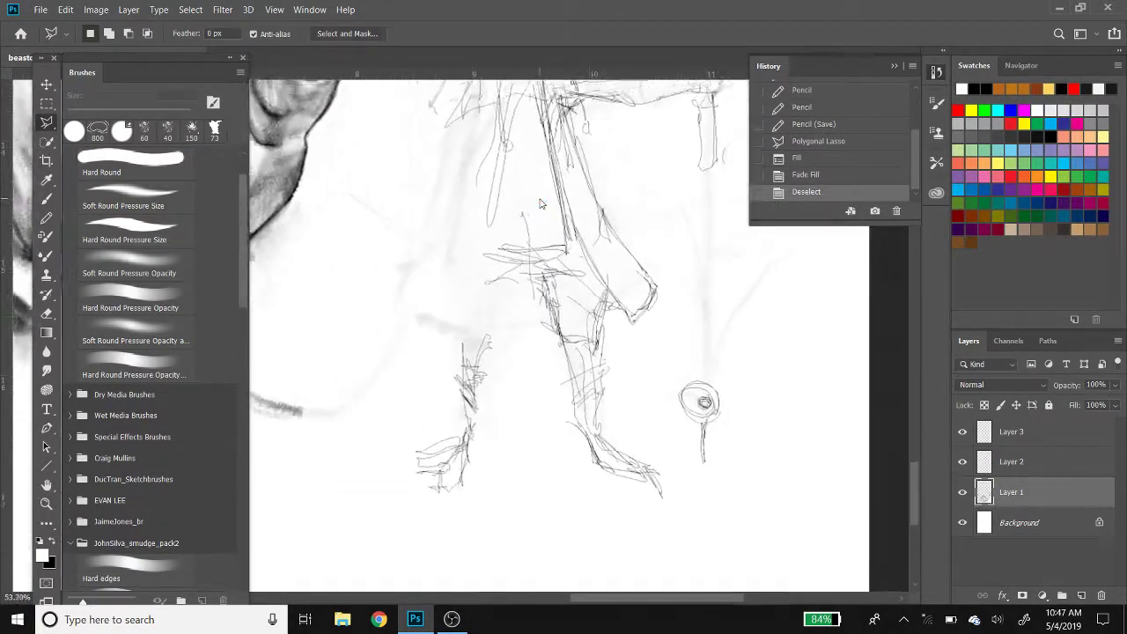
scroll(540, 203, down, 3)
scroll(543, 204, up, 2)
key(b)
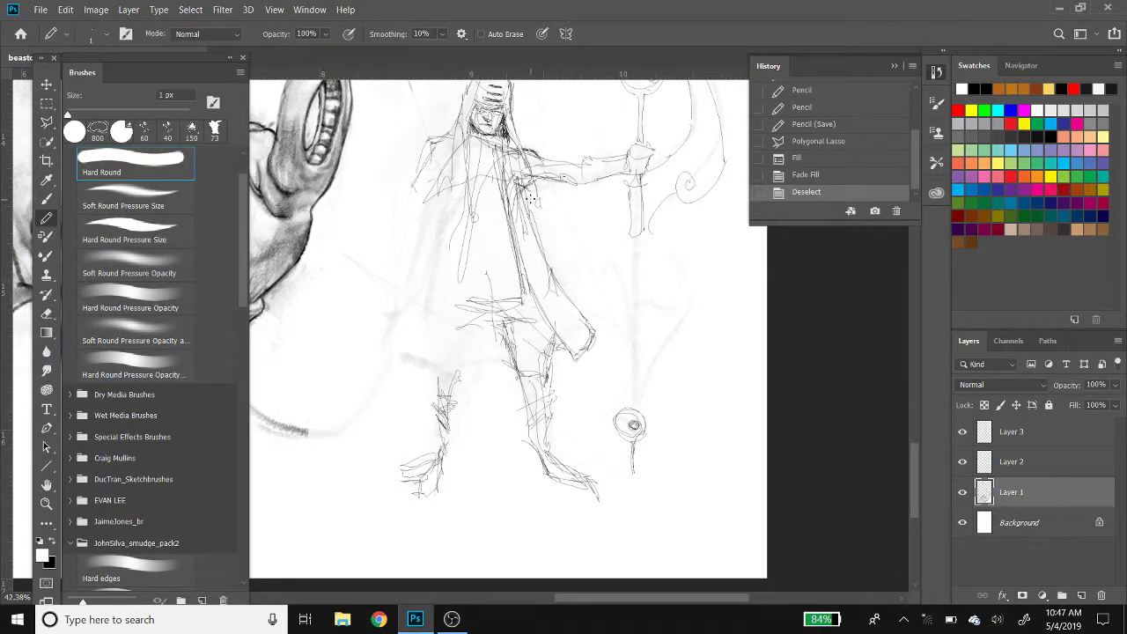
scroll(529, 199, up, 2)
scroll(529, 199, up, 1)
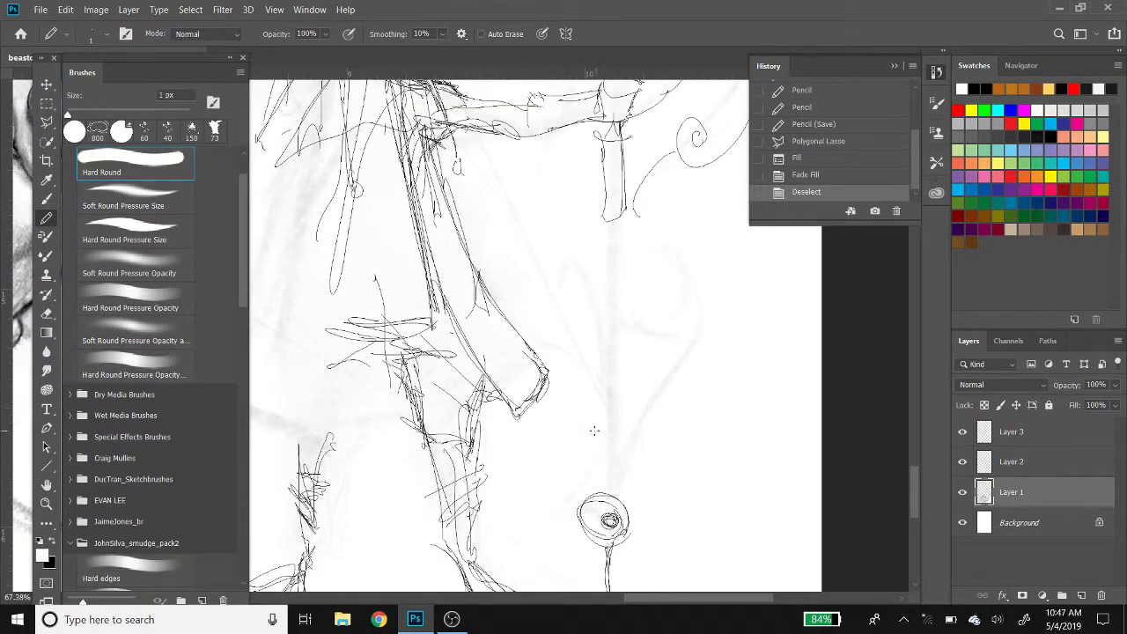
drag(604, 517, 614, 523)
drag(606, 516, 615, 525)
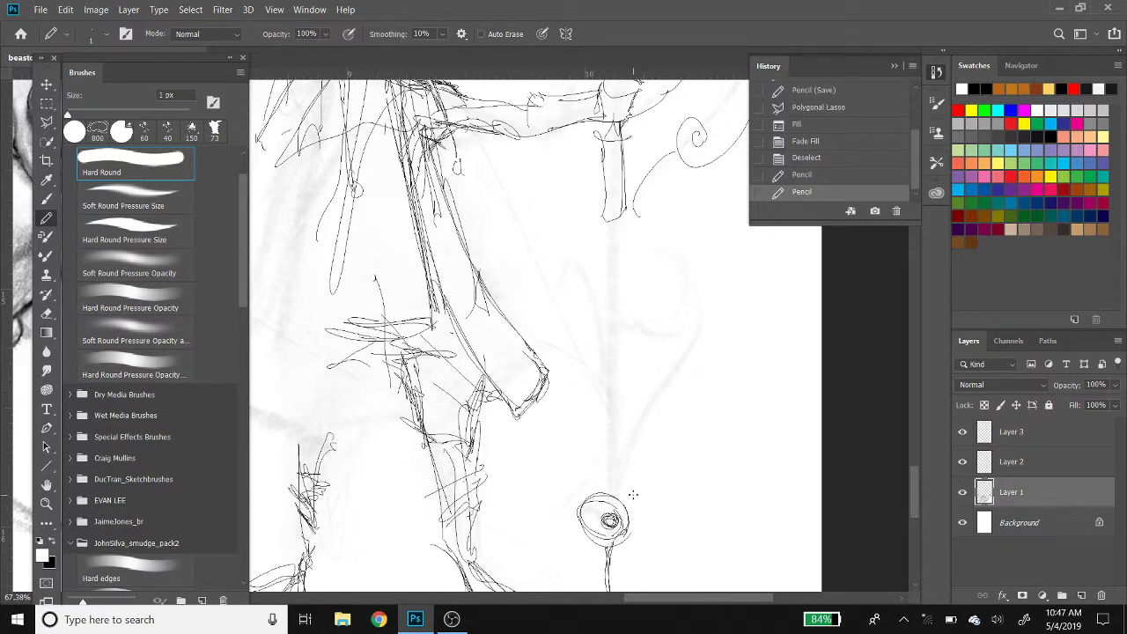
click(632, 495)
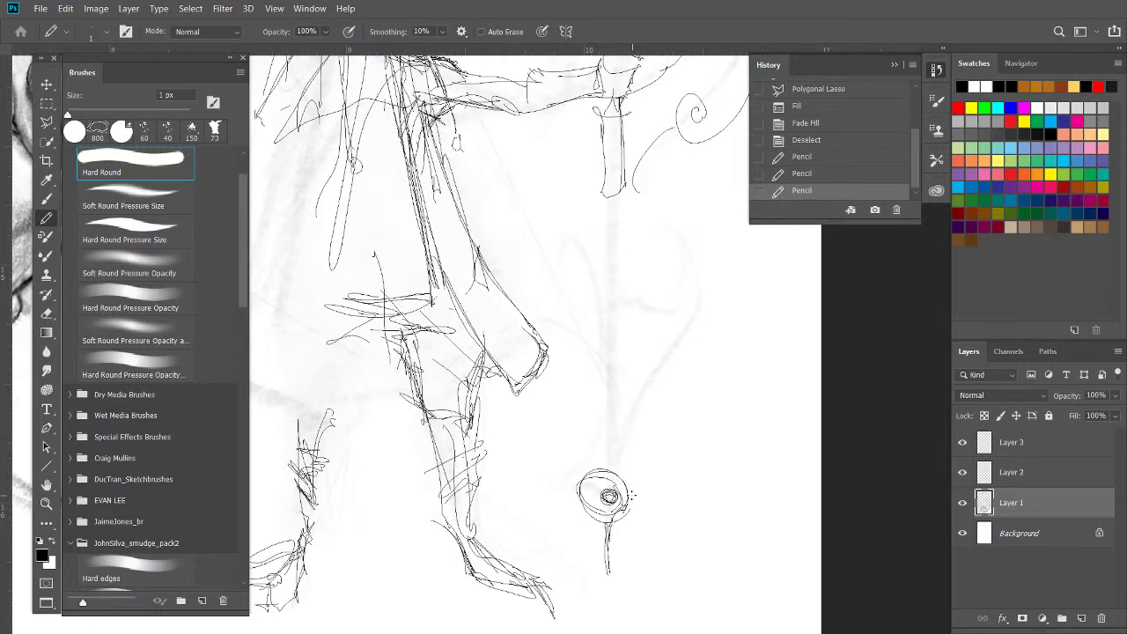
Draw long pencil lines up the staff shaft from the ring toward the orb
drag(632, 495, 522, 446)
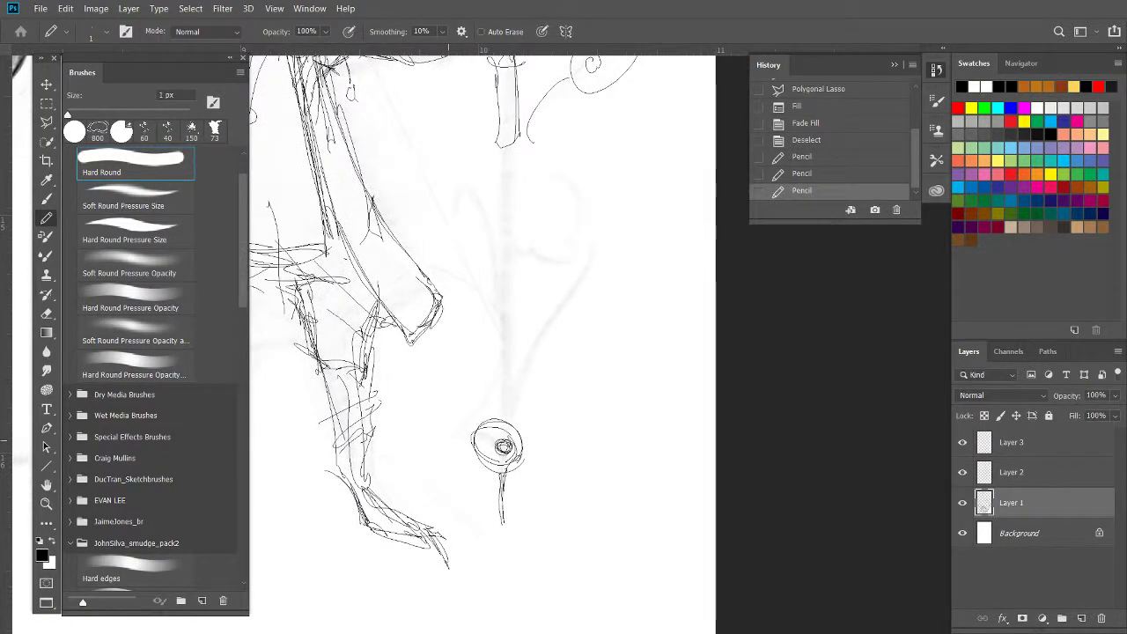
drag(526, 381, 537, 454)
drag(518, 286, 525, 380)
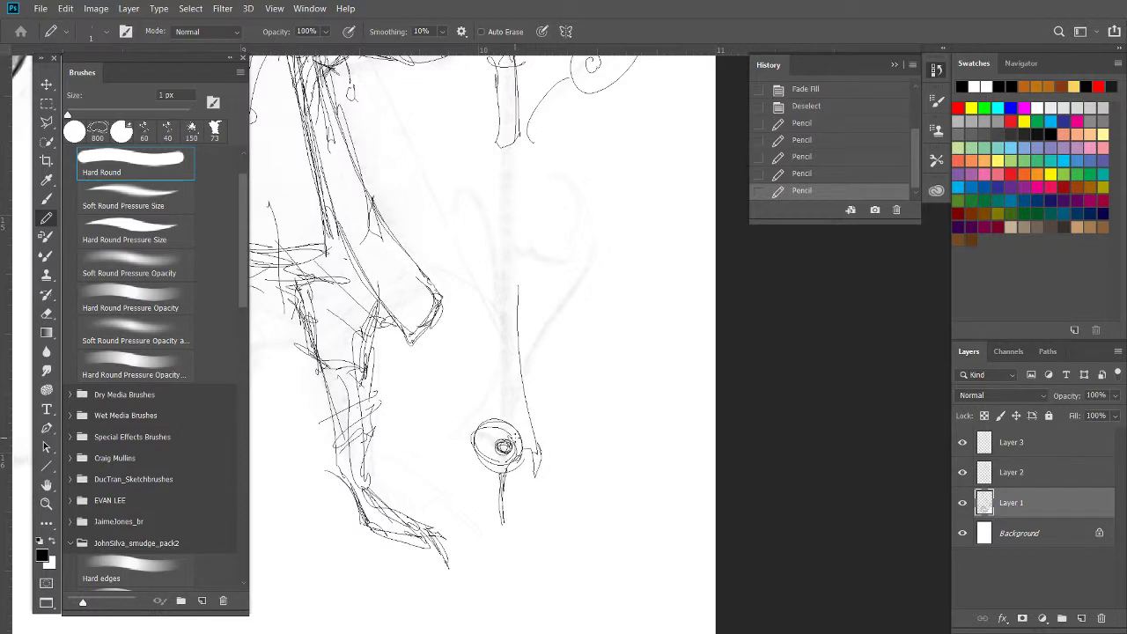
drag(520, 440, 518, 116)
mouse_move(506, 287)
mouse_down()
mouse_move(498, 131)
mouse_move(510, 148)
mouse_up()
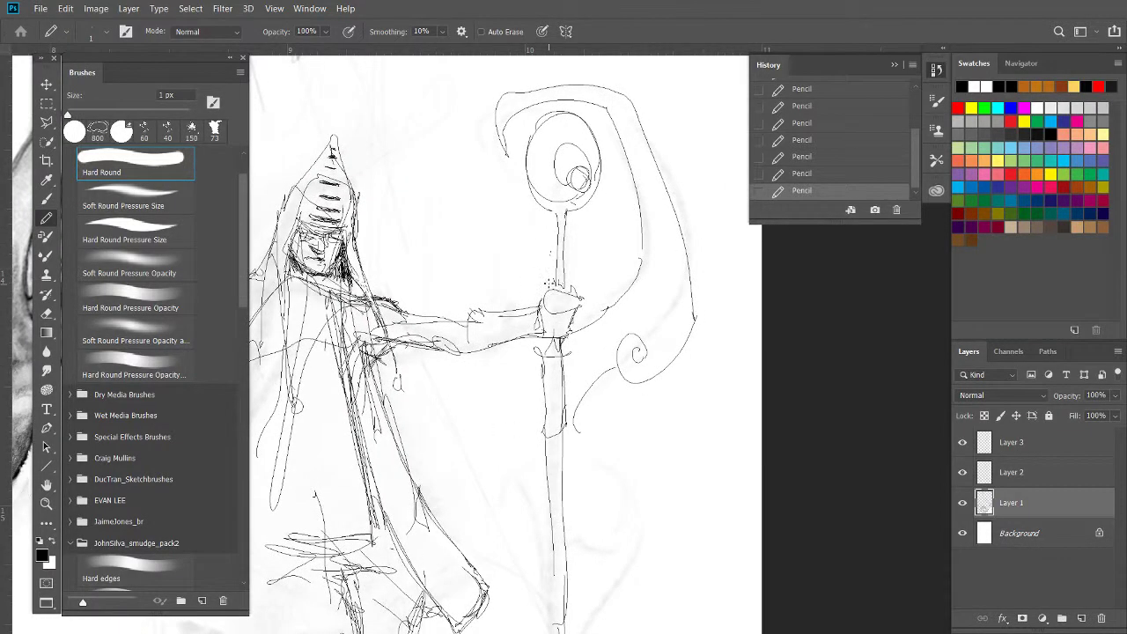
drag(550, 290, 529, 143)
mouse_move(549, 218)
mouse_down()
mouse_move(564, 295)
mouse_move(533, 159)
mouse_move(555, 219)
mouse_move(560, 188)
mouse_up()
Sketch dense concentric looping circles for the staff's orb
mouse_move(607, 220)
mouse_down()
mouse_move(538, 134)
mouse_move(607, 207)
mouse_move(571, 213)
mouse_up()
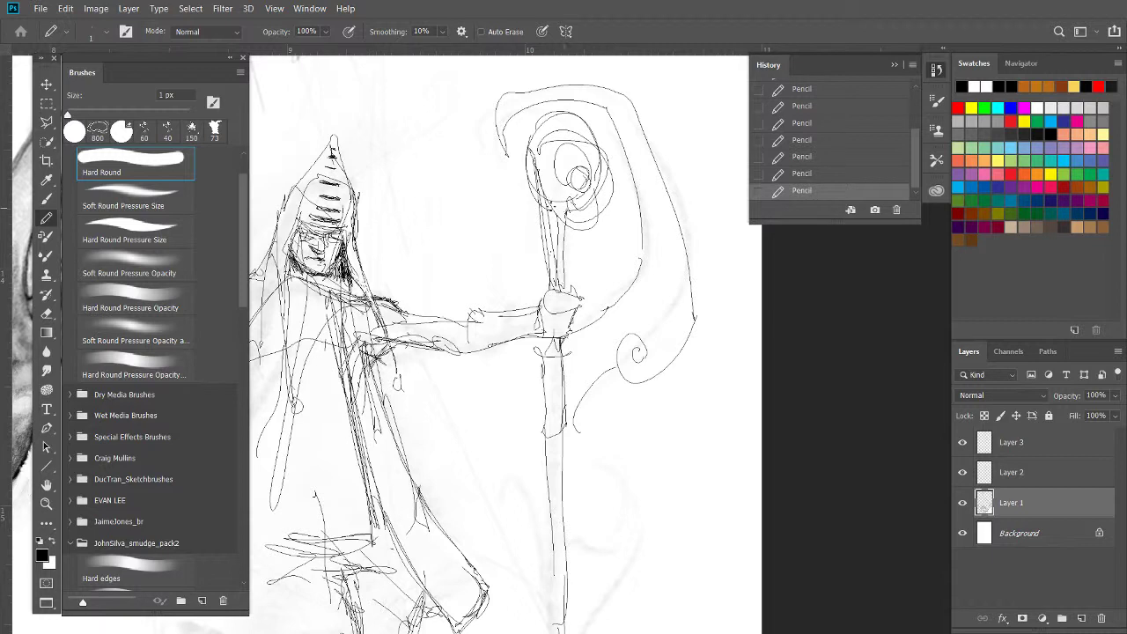
mouse_move(613, 183)
mouse_down()
mouse_move(580, 204)
mouse_move(590, 202)
mouse_up()
drag(553, 147, 551, 190)
drag(551, 194, 577, 202)
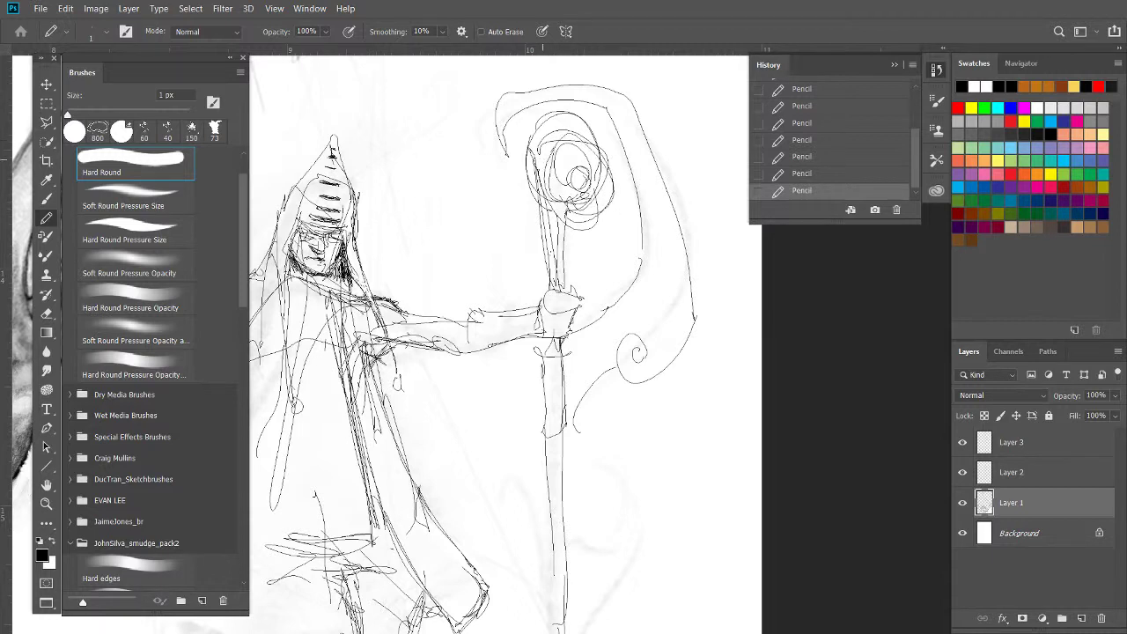
key(x)
key(x)
scroll(546, 176, up, 1)
scroll(546, 176, up, 1)
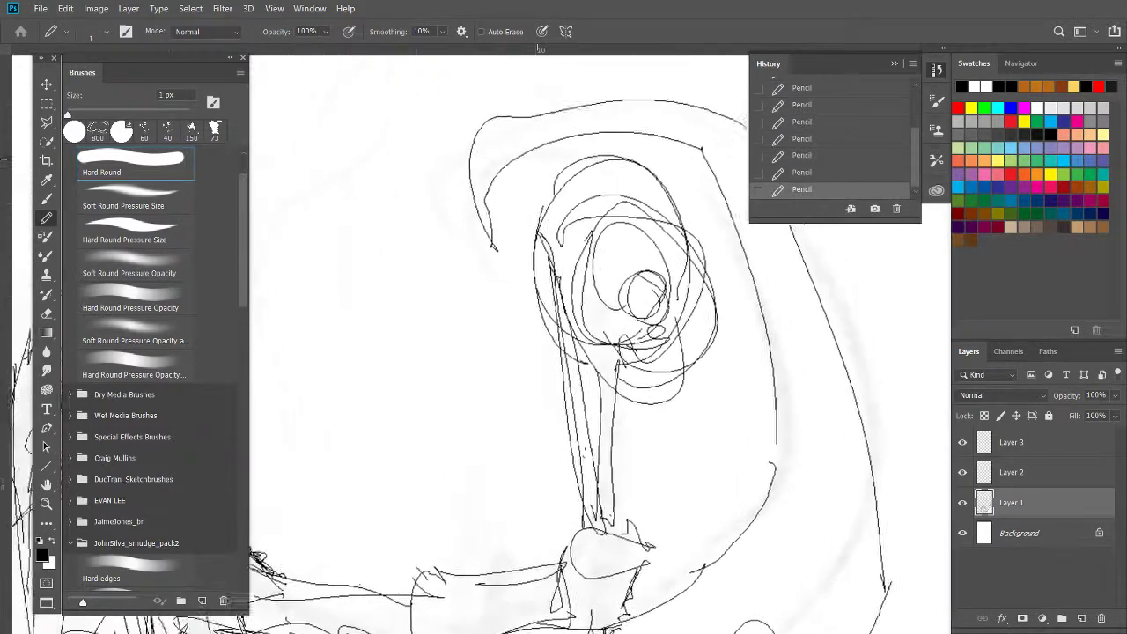
scroll(546, 176, up, 1)
mouse_move(630, 290)
mouse_down()
mouse_move(670, 401)
mouse_move(664, 387)
mouse_move(616, 435)
mouse_move(667, 395)
mouse_move(669, 415)
mouse_move(581, 435)
mouse_up()
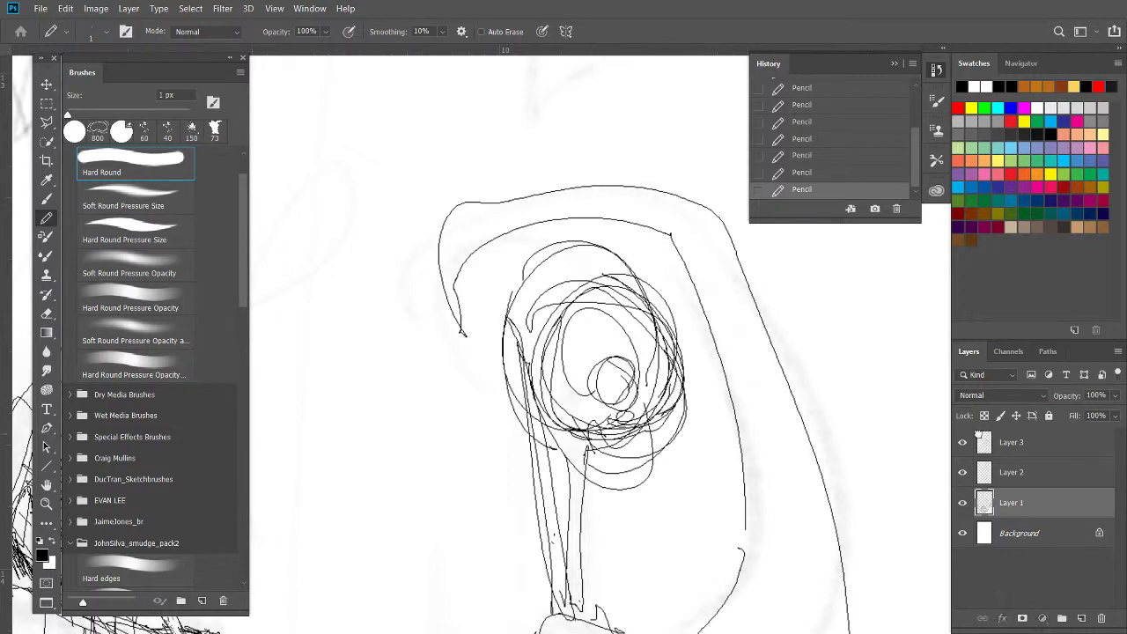
click(979, 433)
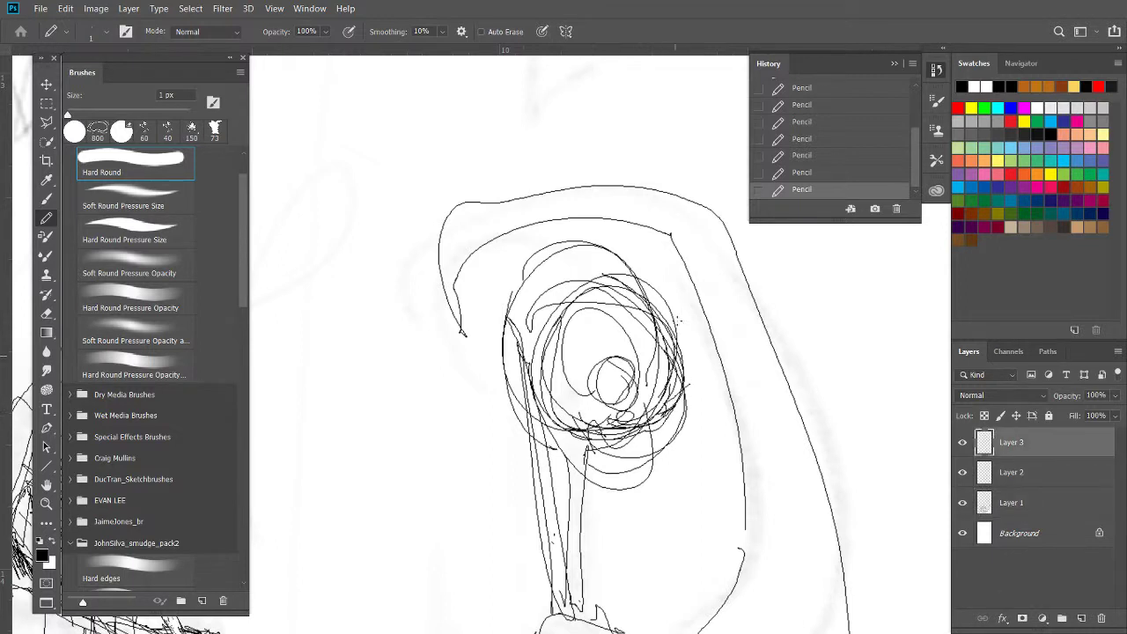
On Layer 3, add more loops around the orb and sketch an angular hook above it
mouse_move(678, 321)
mouse_down()
mouse_move(627, 278)
mouse_move(660, 401)
mouse_move(574, 385)
mouse_up()
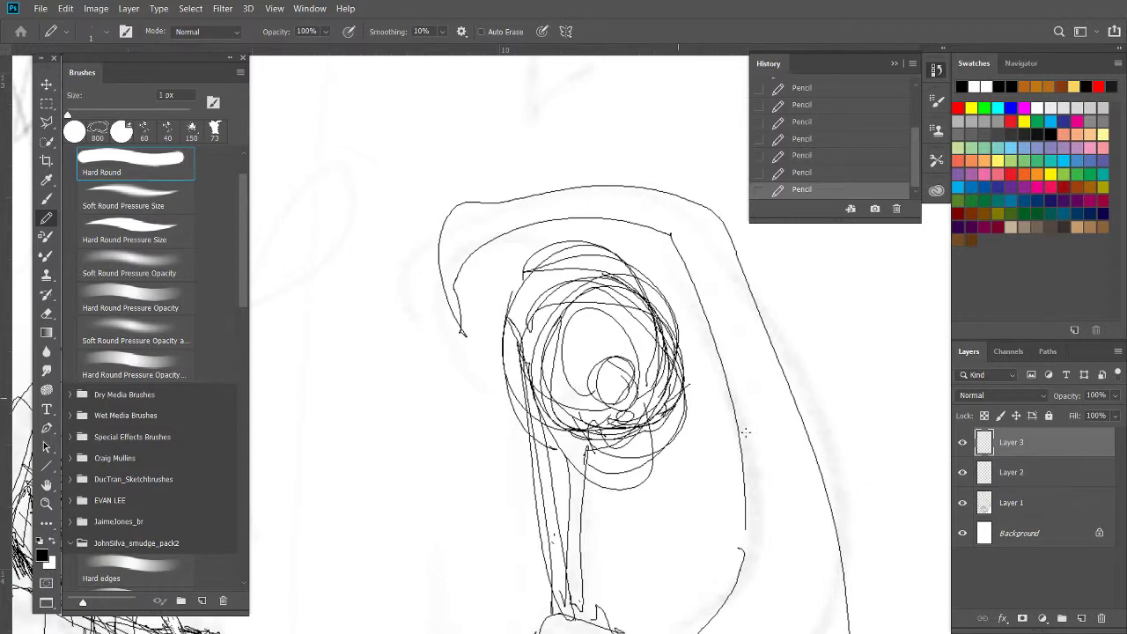
drag(724, 376, 639, 104)
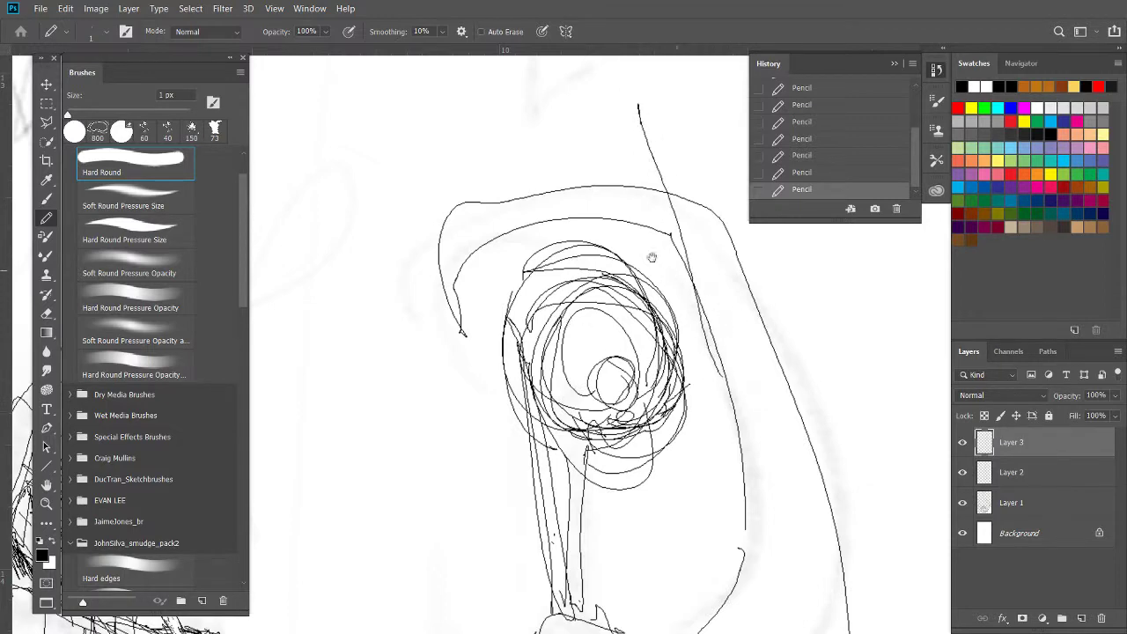
drag(651, 257, 671, 391)
drag(584, 269, 551, 274)
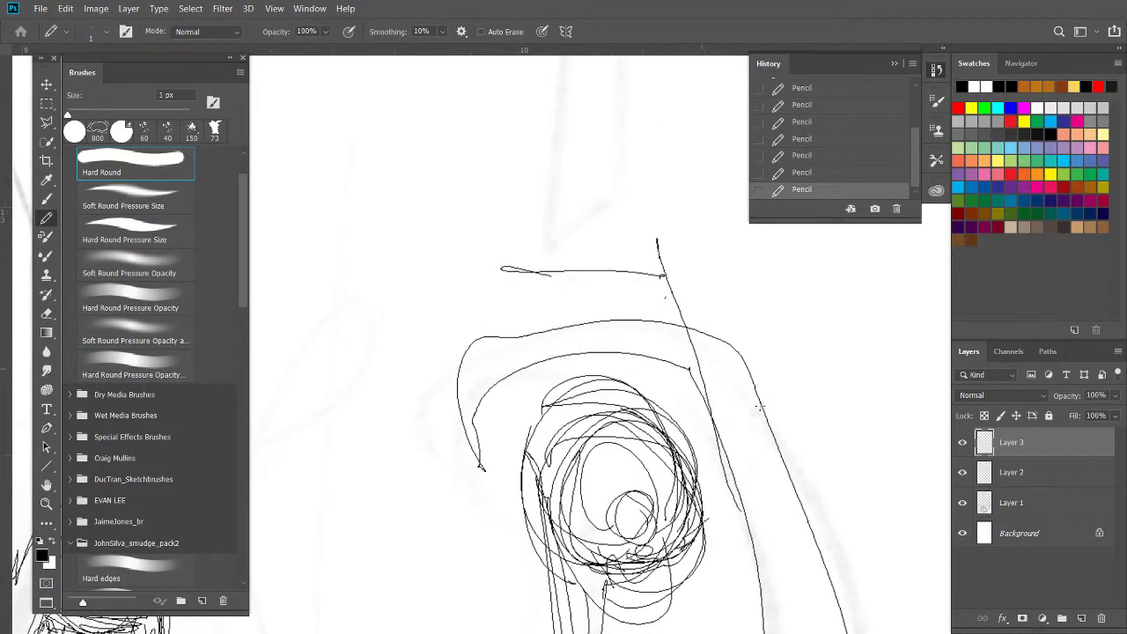
mouse_move(768, 427)
mouse_down()
mouse_move(650, 195)
mouse_move(730, 330)
mouse_up()
mouse_move(677, 193)
mouse_down()
mouse_move(481, 213)
mouse_move(440, 491)
mouse_move(449, 275)
mouse_move(520, 271)
mouse_move(440, 414)
mouse_move(451, 479)
mouse_up()
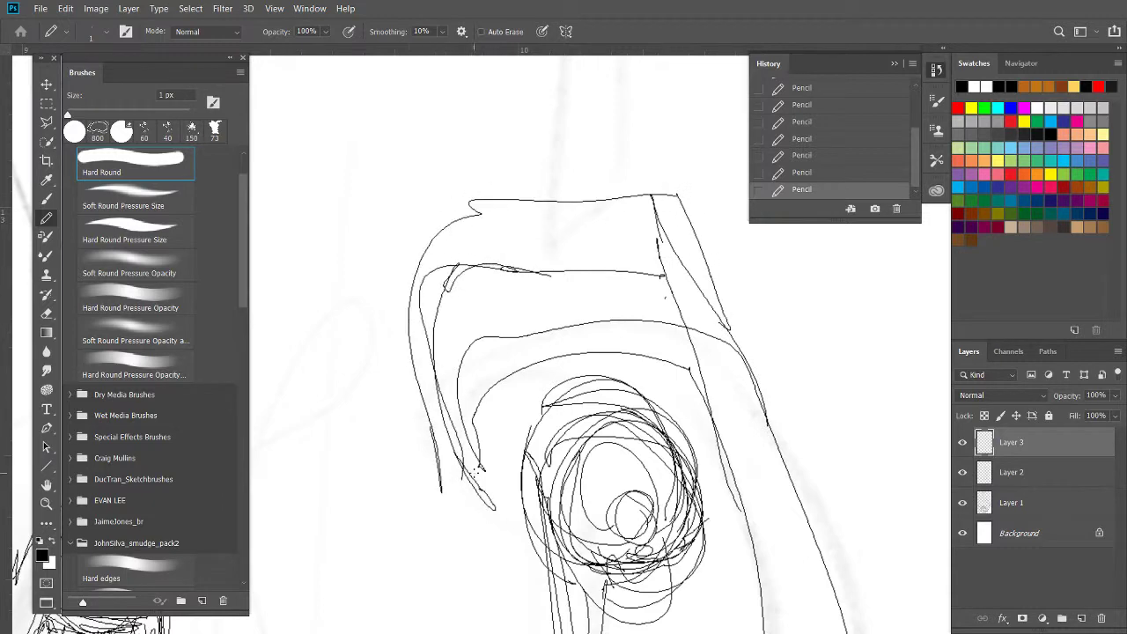
Zoom out to view the whole figure
key(ctrl+minus)
key(ctrl+minus)
key(ctrl+minus)
scroll(473, 473, up, 1)
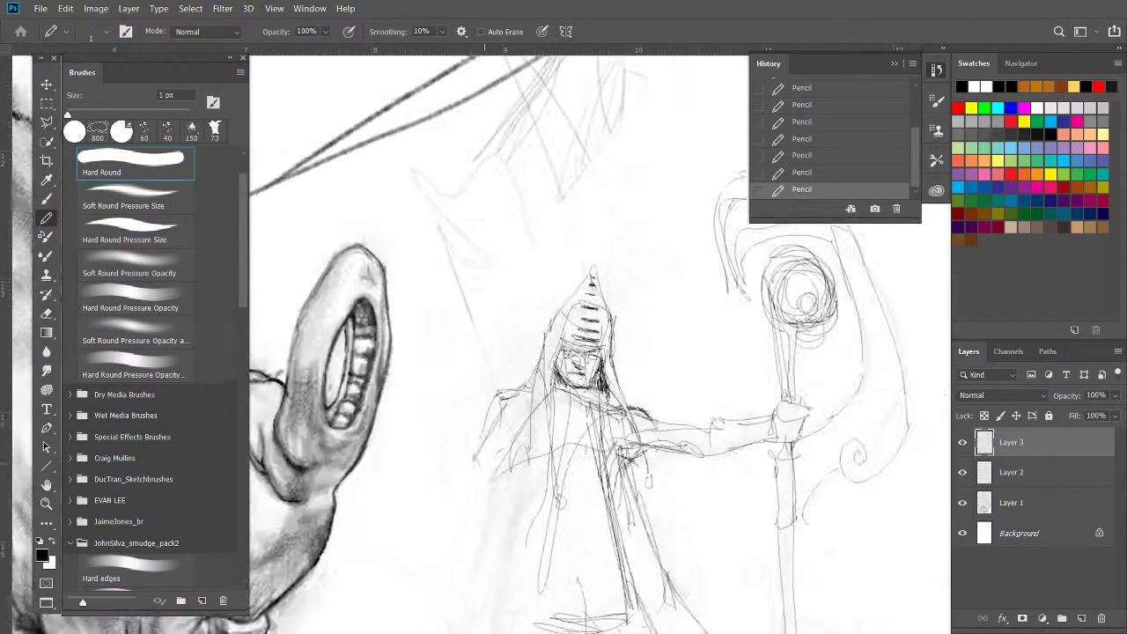
scroll(473, 473, up, 1)
scroll(474, 471, up, 1)
scroll(475, 471, up, 1)
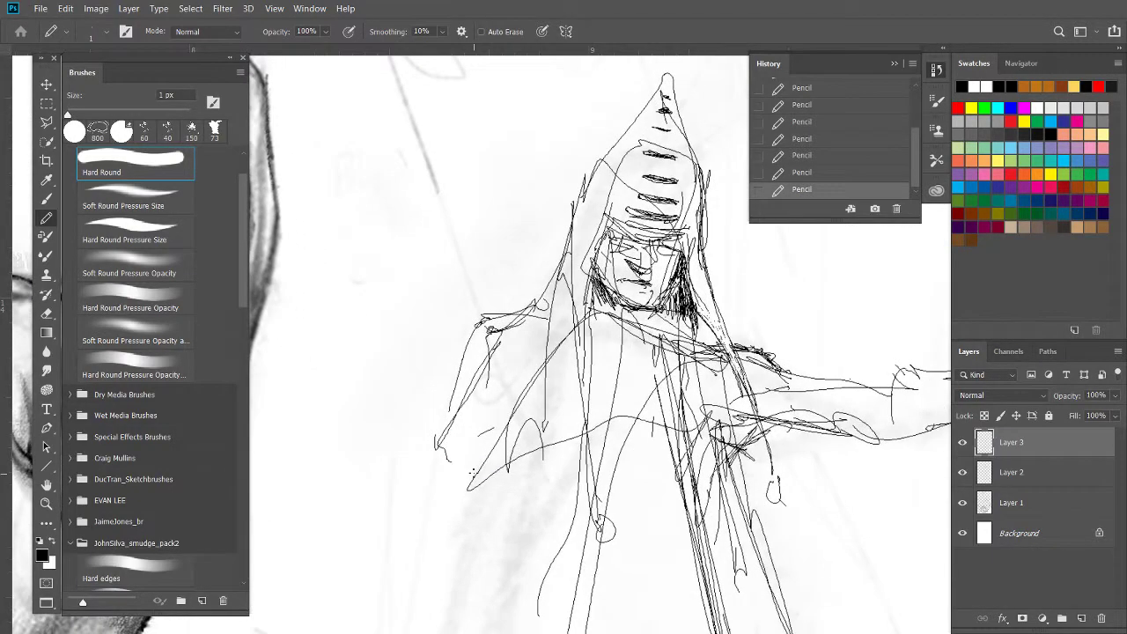
scroll(476, 471, up, 1)
scroll(475, 470, up, 1)
scroll(475, 471, up, 1)
Extend the staff line near the hand and hatch shading into the gripping hand
scroll(475, 471, up, 1)
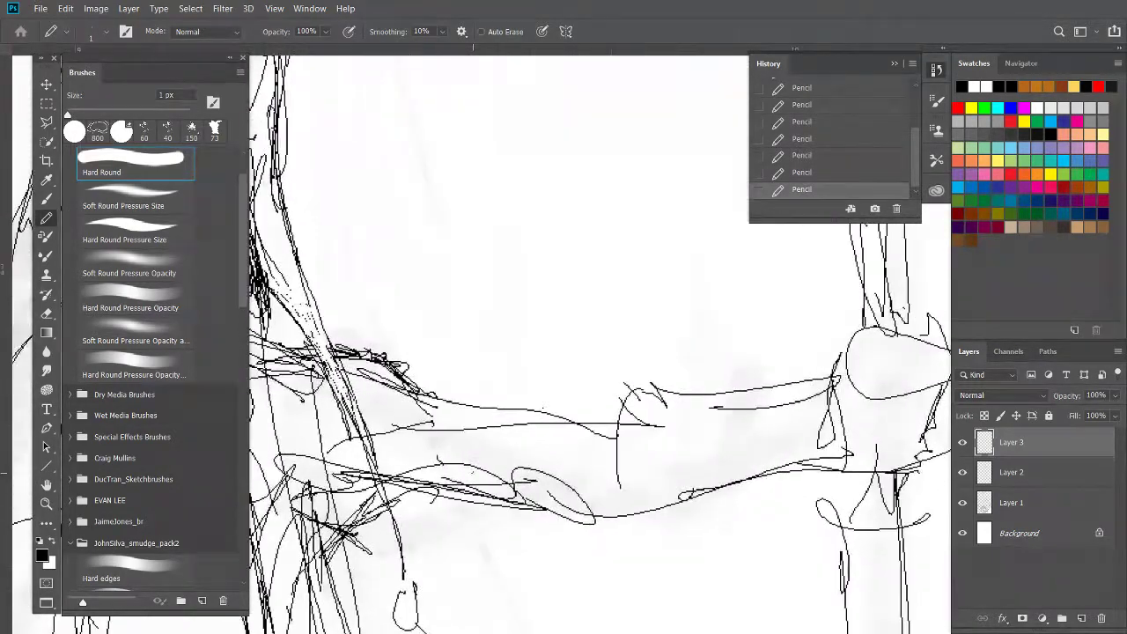
drag(621, 398, 627, 550)
mouse_move(617, 489)
mouse_down()
mouse_move(625, 537)
mouse_move(483, 581)
mouse_up()
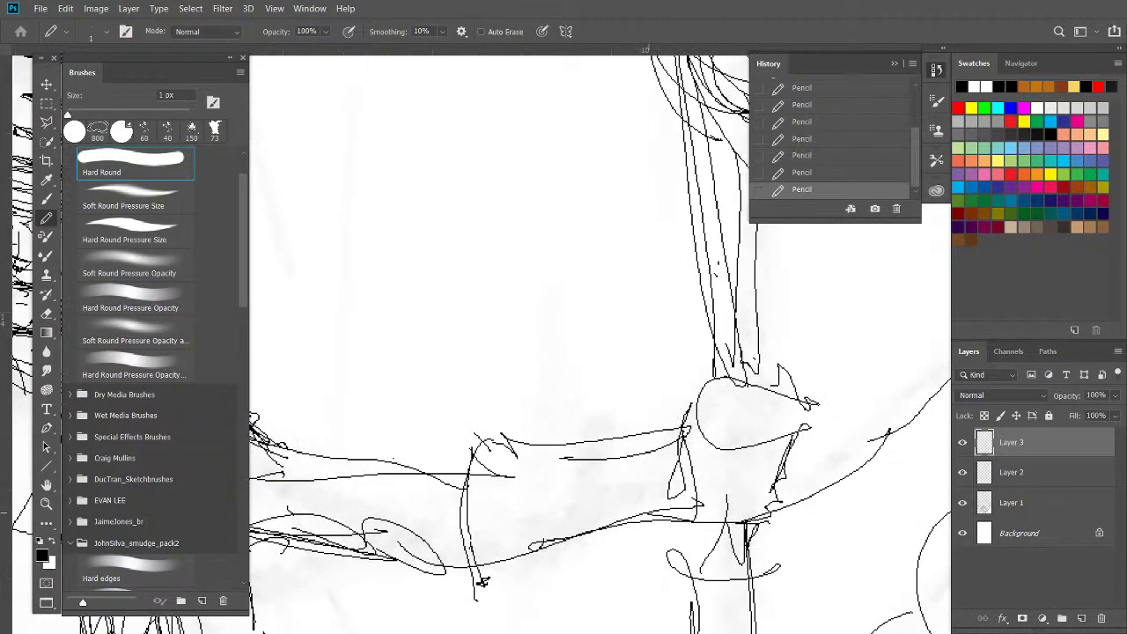
mouse_move(817, 405)
mouse_down()
mouse_move(714, 360)
mouse_move(723, 372)
mouse_move(697, 393)
mouse_move(768, 423)
mouse_move(787, 460)
mouse_move(777, 465)
mouse_up()
drag(704, 435, 726, 444)
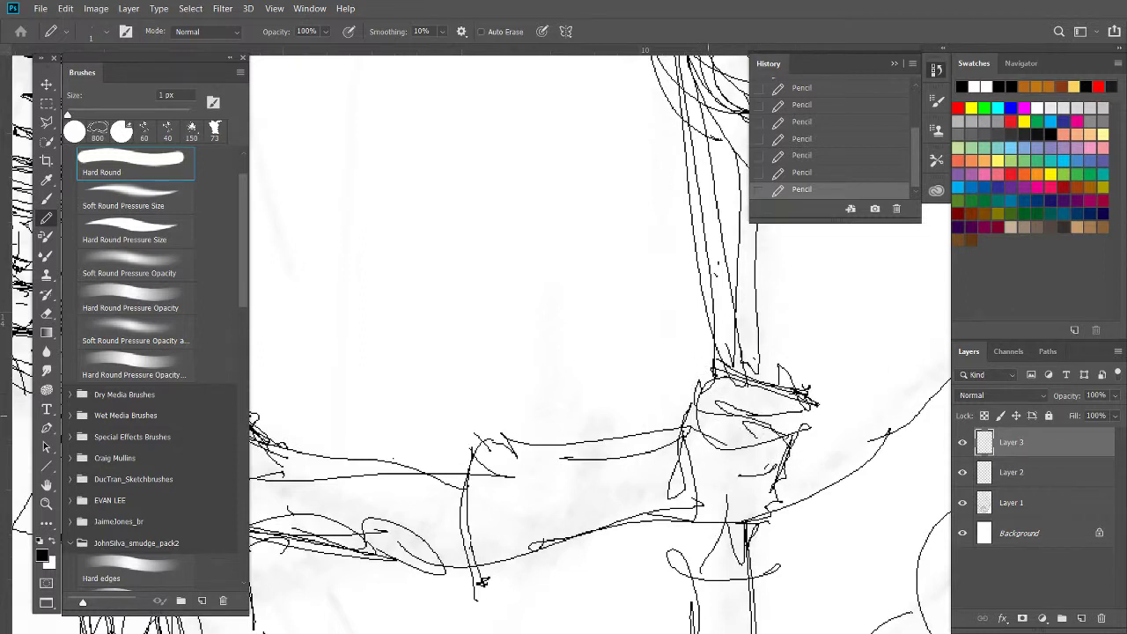
drag(801, 437, 790, 474)
drag(806, 404, 812, 442)
drag(757, 375, 797, 405)
mouse_move(681, 440)
mouse_down()
mouse_move(763, 472)
mouse_move(679, 474)
mouse_move(710, 511)
mouse_move(729, 491)
mouse_move(739, 499)
mouse_up()
drag(717, 490, 765, 516)
drag(681, 493, 689, 517)
drag(710, 507, 722, 516)
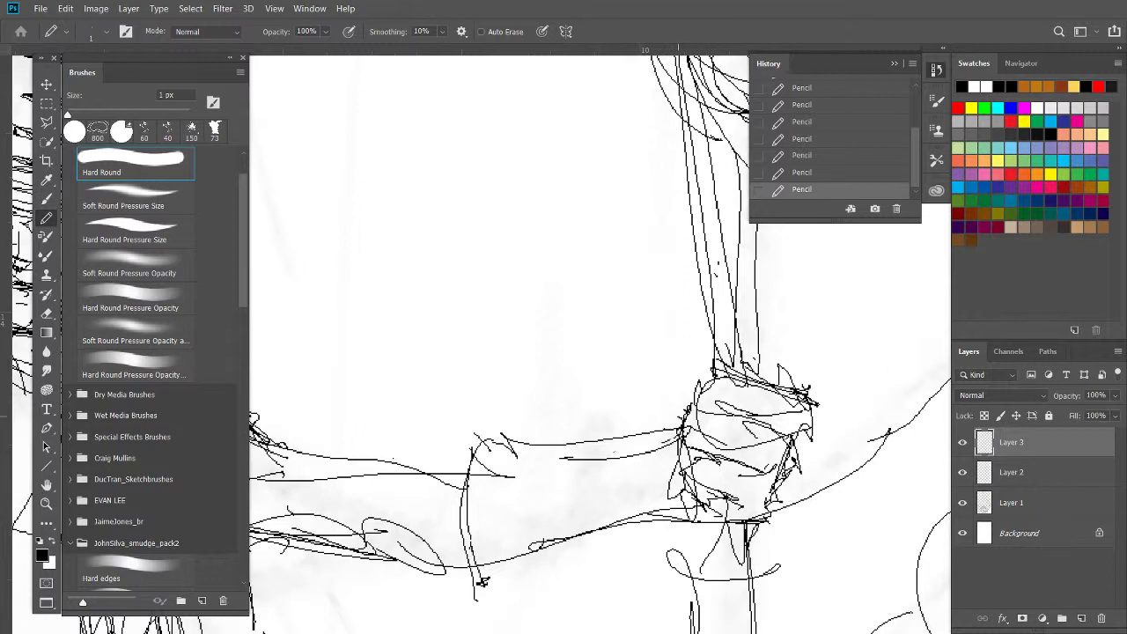
Reinforce the arm's top and lower contours, inner elbow curve and wrist strokes
mouse_move(662, 442)
mouse_down()
mouse_move(506, 456)
mouse_move(503, 432)
mouse_move(492, 442)
mouse_up()
drag(483, 442, 470, 452)
drag(479, 507, 493, 557)
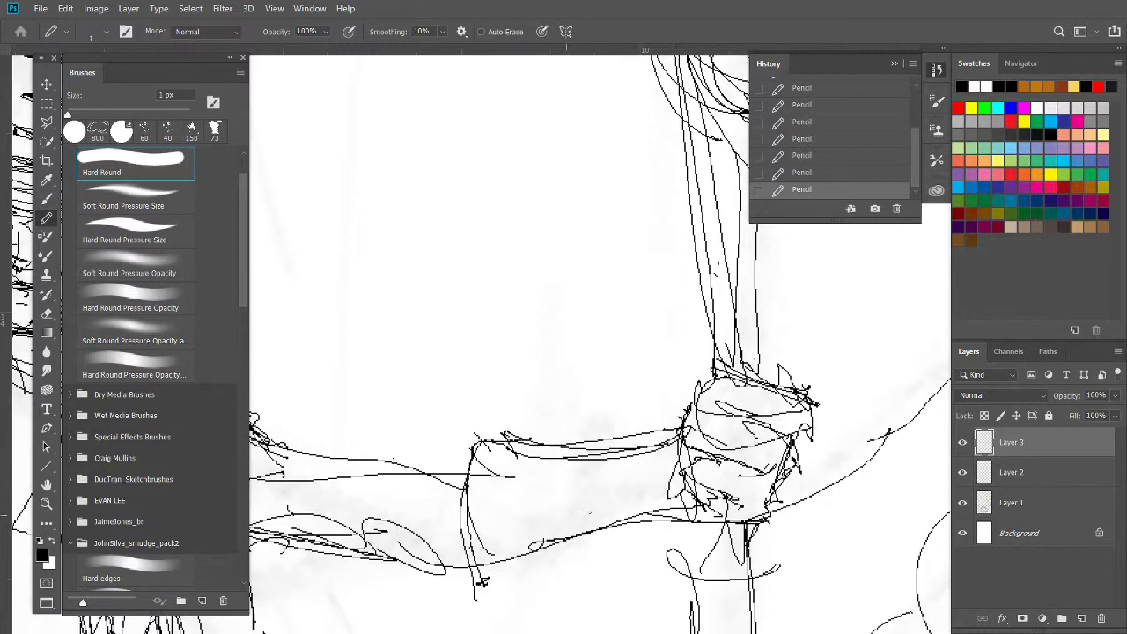
drag(697, 511, 516, 563)
mouse_move(464, 495)
mouse_down()
mouse_move(510, 555)
mouse_move(498, 560)
mouse_up()
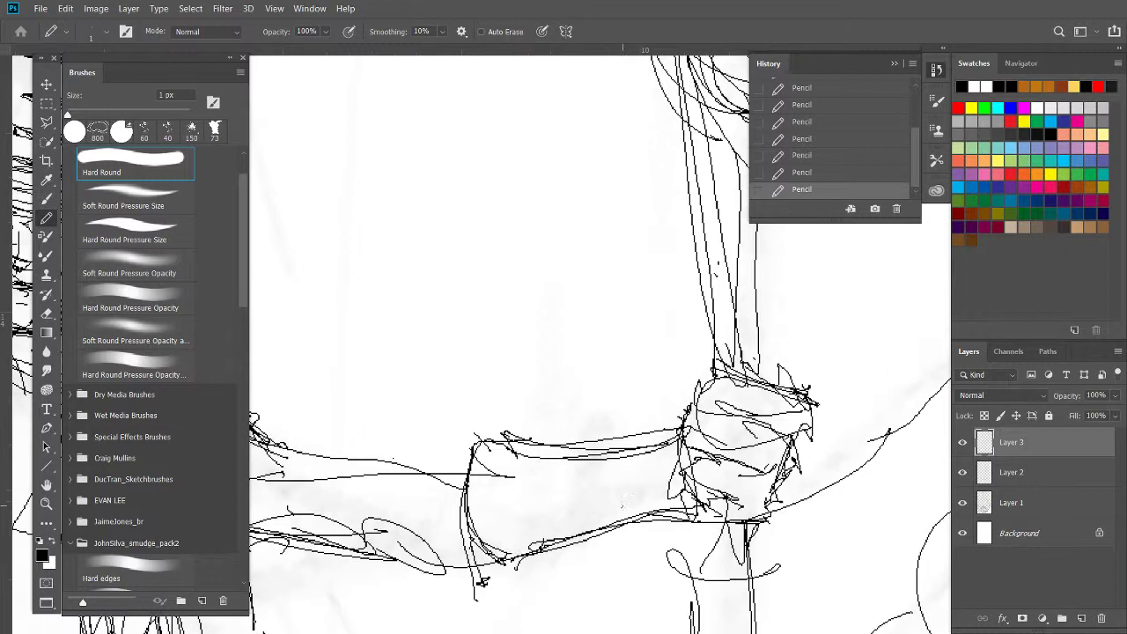
drag(625, 489, 637, 583)
drag(613, 516, 628, 583)
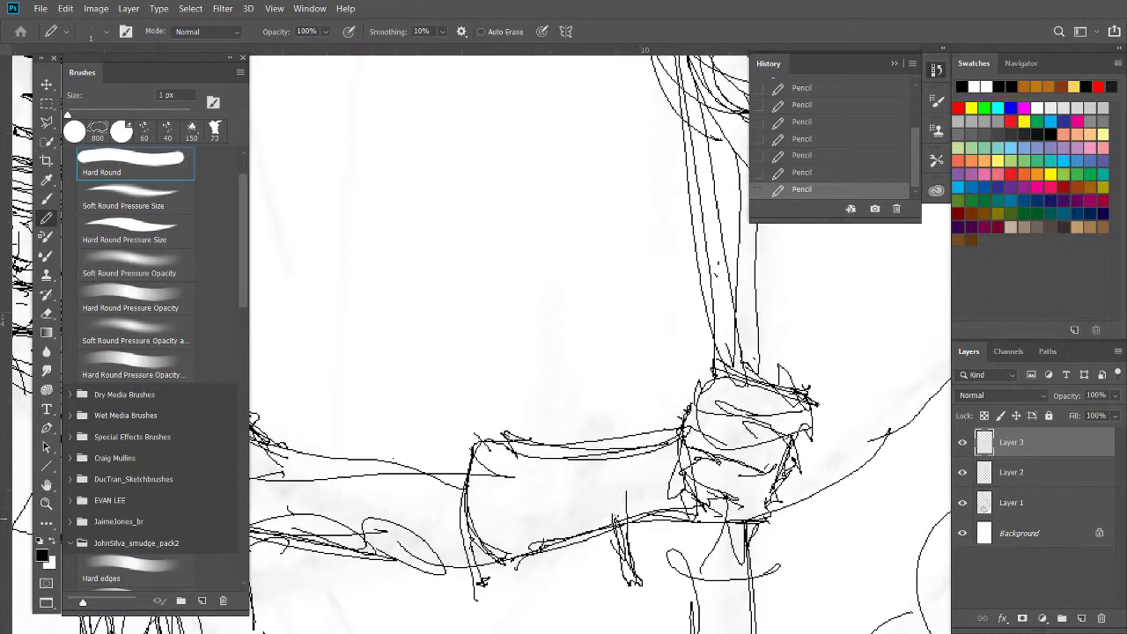
drag(630, 483, 604, 501)
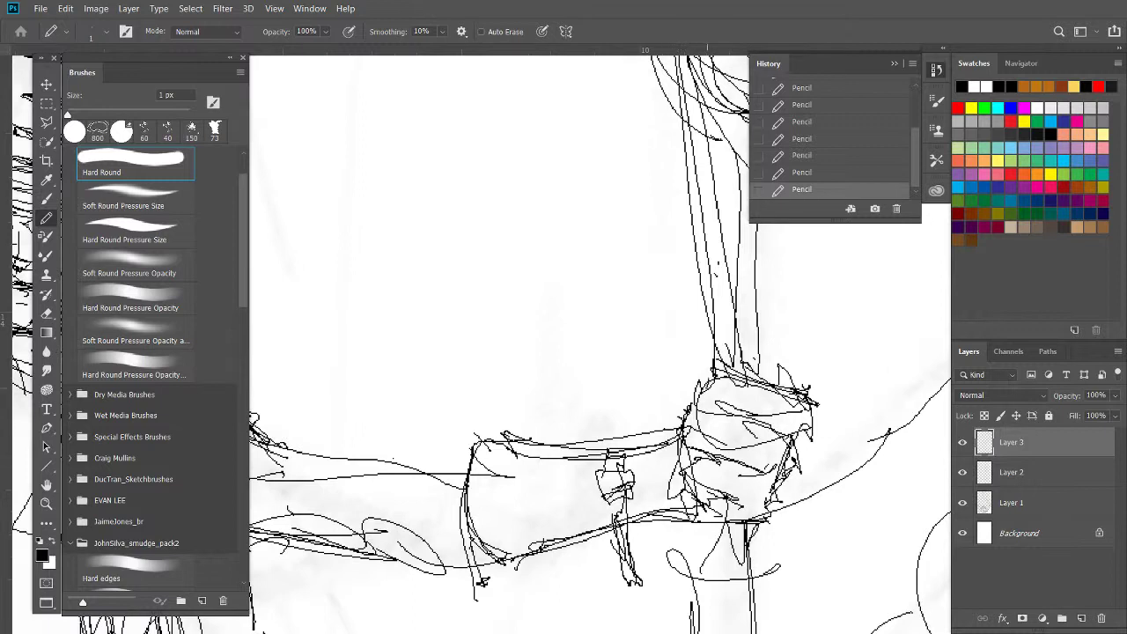
mouse_move(685, 379)
mouse_down()
mouse_move(710, 365)
mouse_move(687, 385)
mouse_move(675, 451)
mouse_move(649, 478)
mouse_up()
drag(667, 397, 655, 442)
mouse_move(640, 439)
mouse_down()
mouse_move(674, 412)
mouse_move(447, 437)
mouse_up()
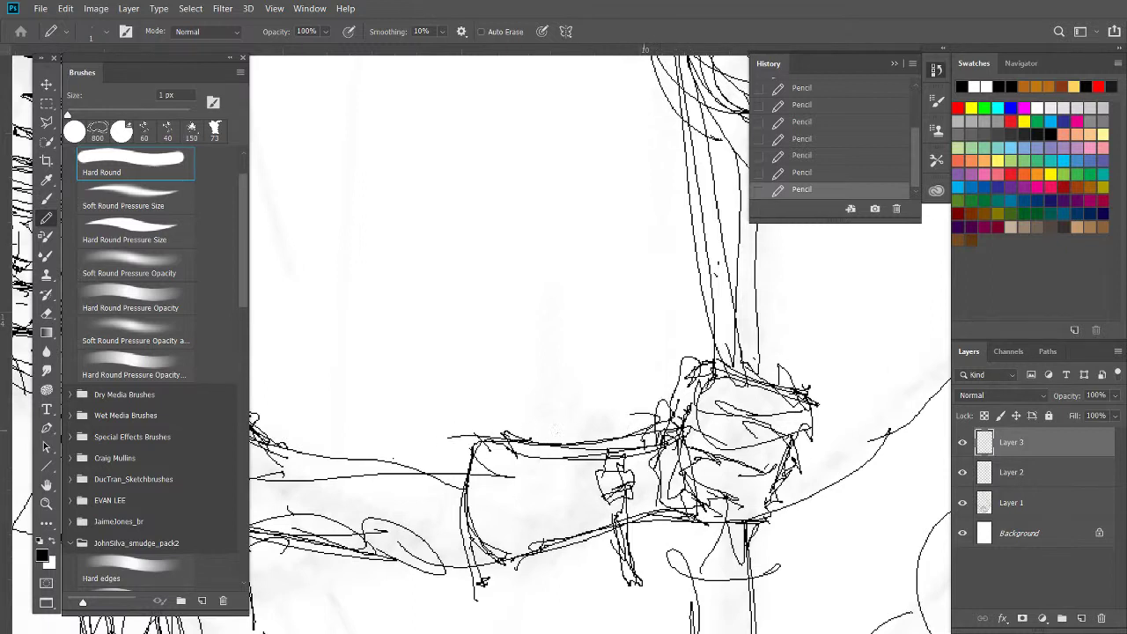
Darken the forearm's upper and lower edges with repeated long pencil strokes
drag(648, 430, 508, 452)
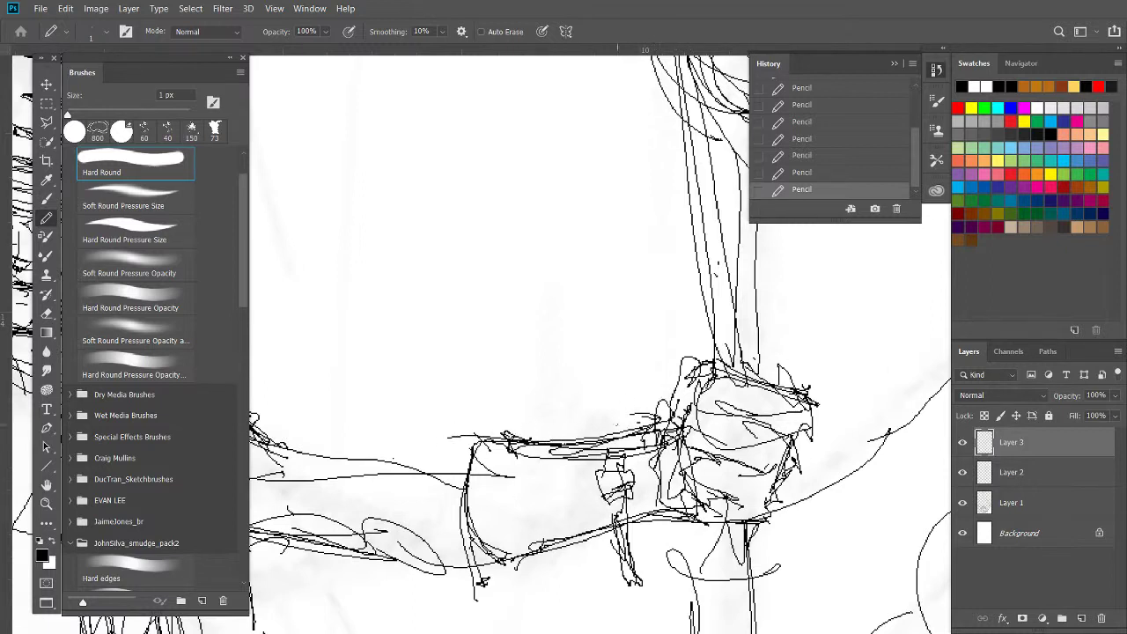
drag(638, 413, 442, 430)
drag(567, 439, 538, 437)
mouse_move(486, 428)
mouse_down()
mouse_move(468, 516)
mouse_move(531, 521)
mouse_up()
mouse_move(577, 456)
mouse_down()
mouse_move(511, 475)
mouse_move(519, 461)
mouse_up()
mouse_move(585, 542)
mouse_down()
mouse_move(507, 519)
mouse_move(389, 519)
mouse_up()
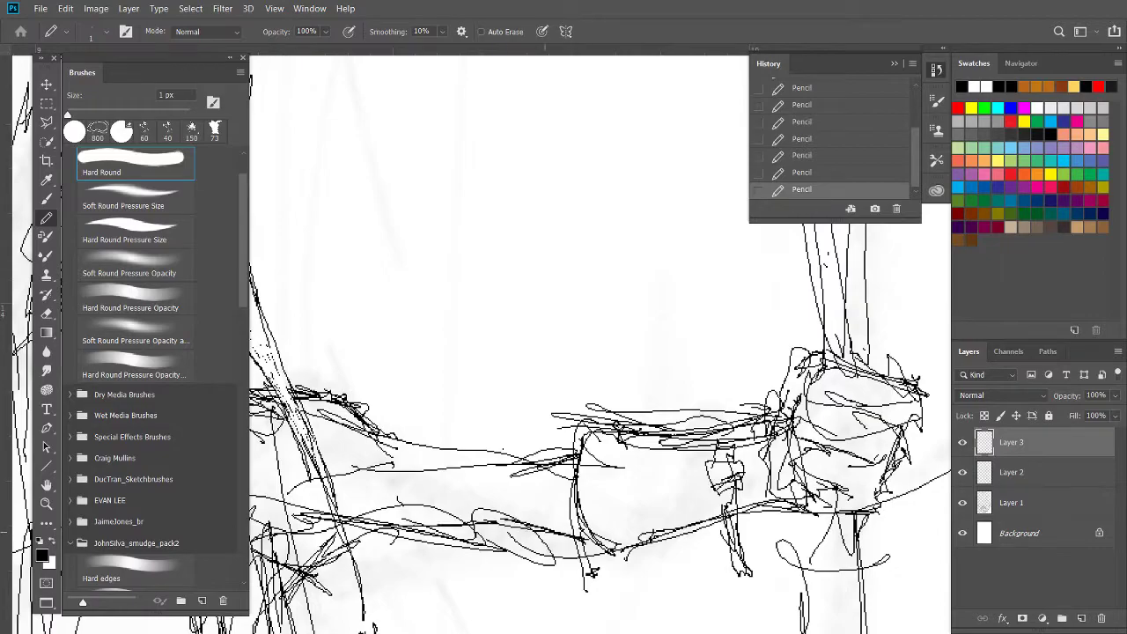
drag(514, 473, 359, 426)
drag(512, 461, 396, 442)
drag(558, 472, 351, 424)
drag(440, 453, 343, 435)
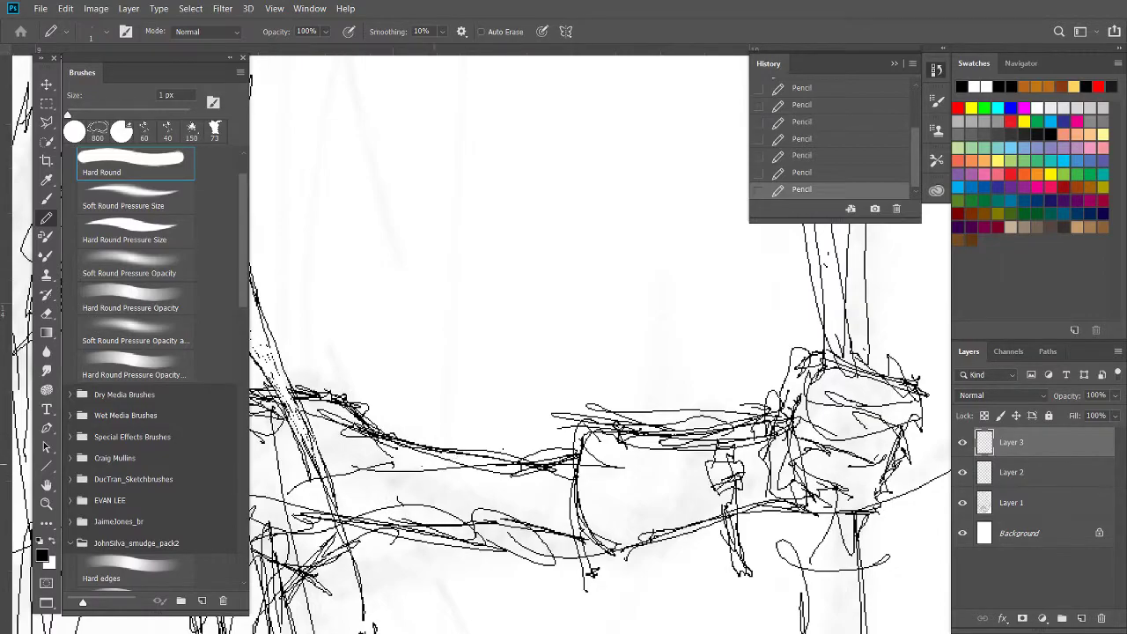
drag(513, 472, 421, 462)
drag(376, 528, 358, 525)
drag(445, 510, 537, 632)
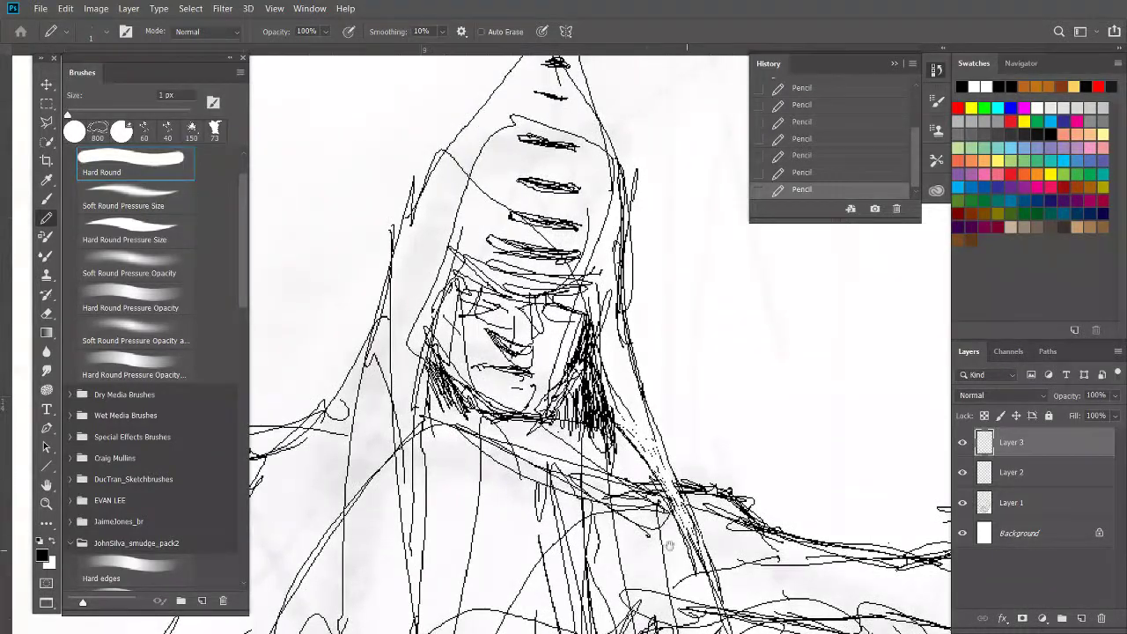
Thicken the leash's small ring oval and darken the leash line down to it
drag(669, 546, 630, 394)
drag(710, 584, 730, 618)
drag(712, 495, 724, 584)
mouse_move(666, 419)
mouse_down()
mouse_move(716, 572)
mouse_move(860, 597)
mouse_up()
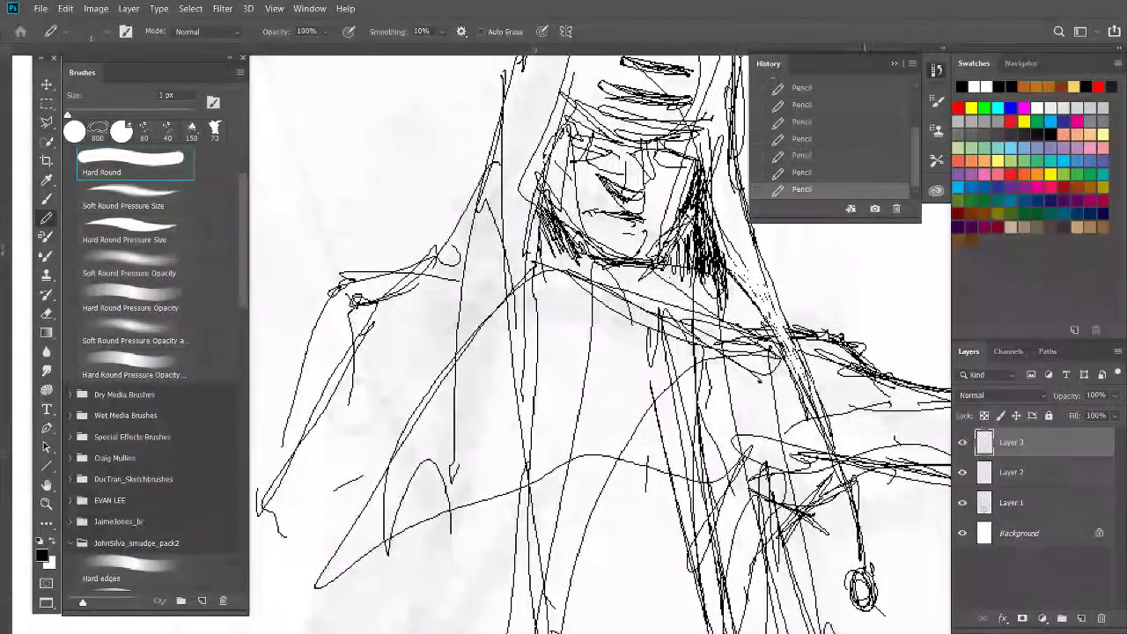
drag(886, 467, 752, 533)
Darken the long vertical and diagonal robe lines further down the figure
mouse_move(798, 417)
mouse_down()
mouse_move(787, 578)
mouse_move(799, 607)
mouse_up()
drag(796, 530, 809, 622)
drag(626, 532, 604, 299)
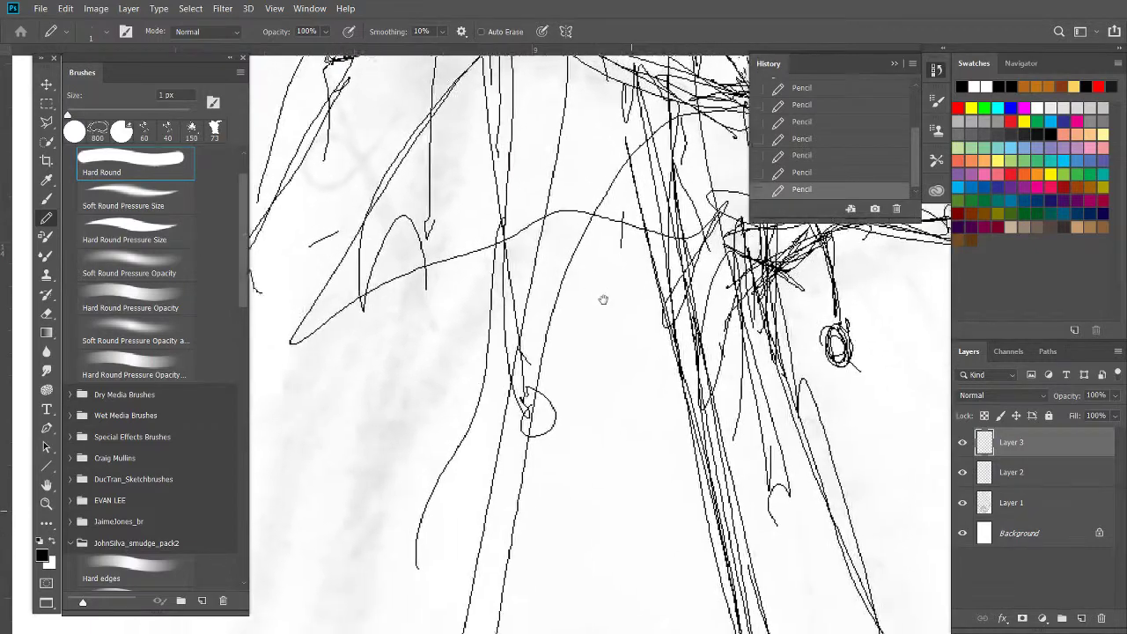
drag(639, 425, 611, 408)
drag(749, 371, 833, 595)
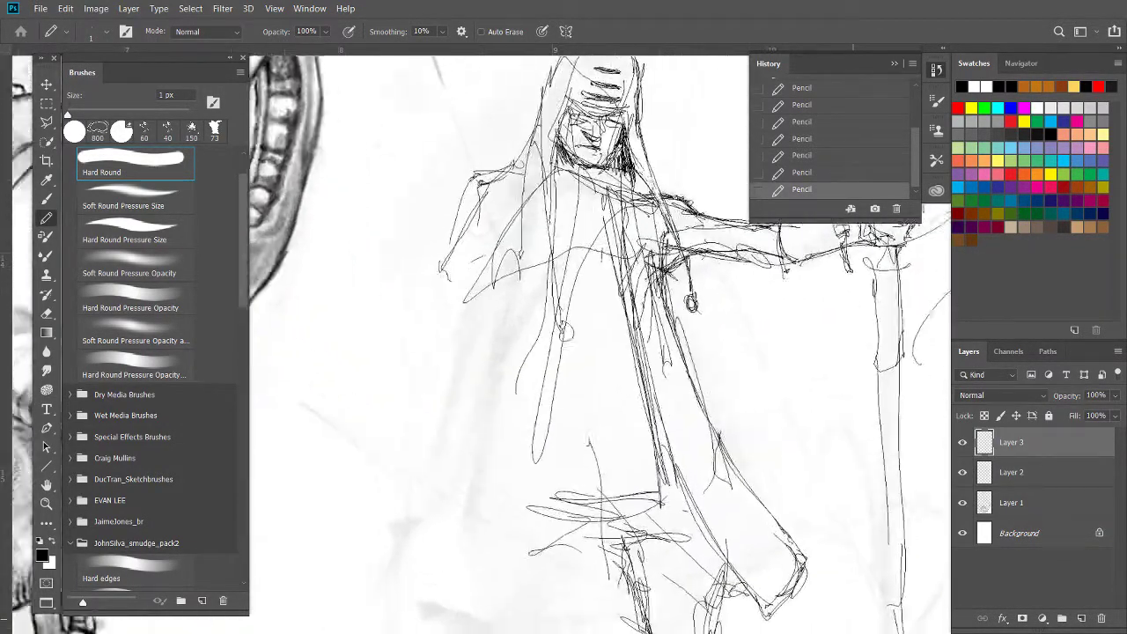
scroll(852, 619, down, 2)
scroll(852, 619, down, 2)
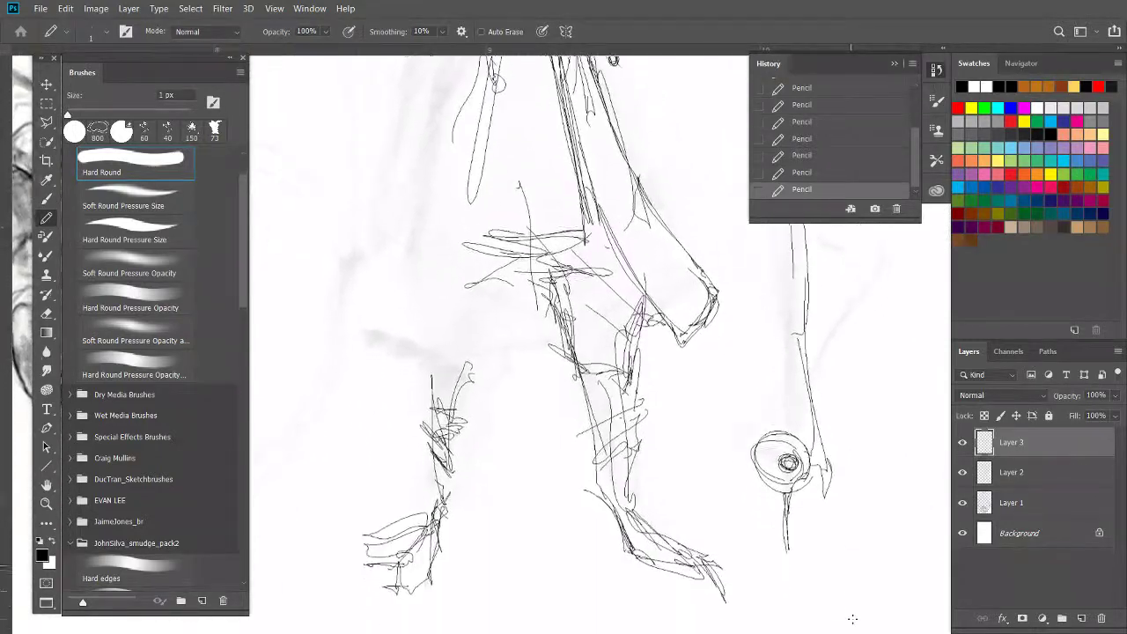
scroll(852, 619, down, 1)
Reinforce the ankle and foot with extra pencil lines
scroll(662, 606, up, 2)
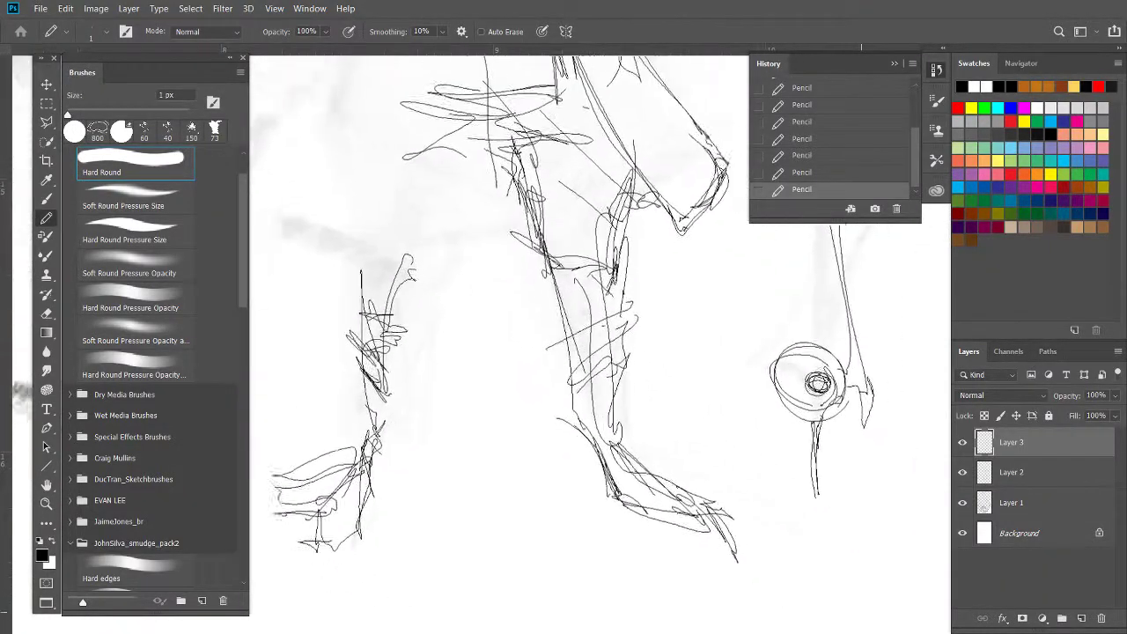
scroll(661, 607, up, 1)
drag(618, 451, 720, 536)
drag(634, 509, 708, 538)
mouse_move(608, 477)
mouse_down()
mouse_move(631, 511)
mouse_move(705, 516)
mouse_up()
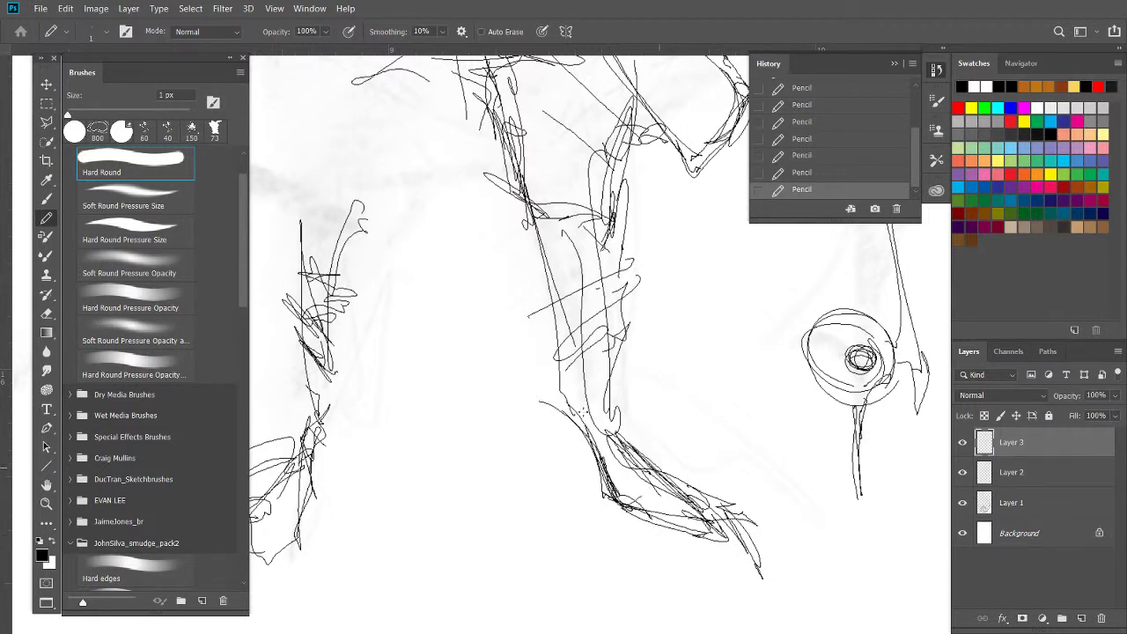
drag(585, 412, 694, 528)
drag(667, 476, 711, 535)
Switch to a smaller Hard Round Eraser and erase stray line ends below the foot
key(x)
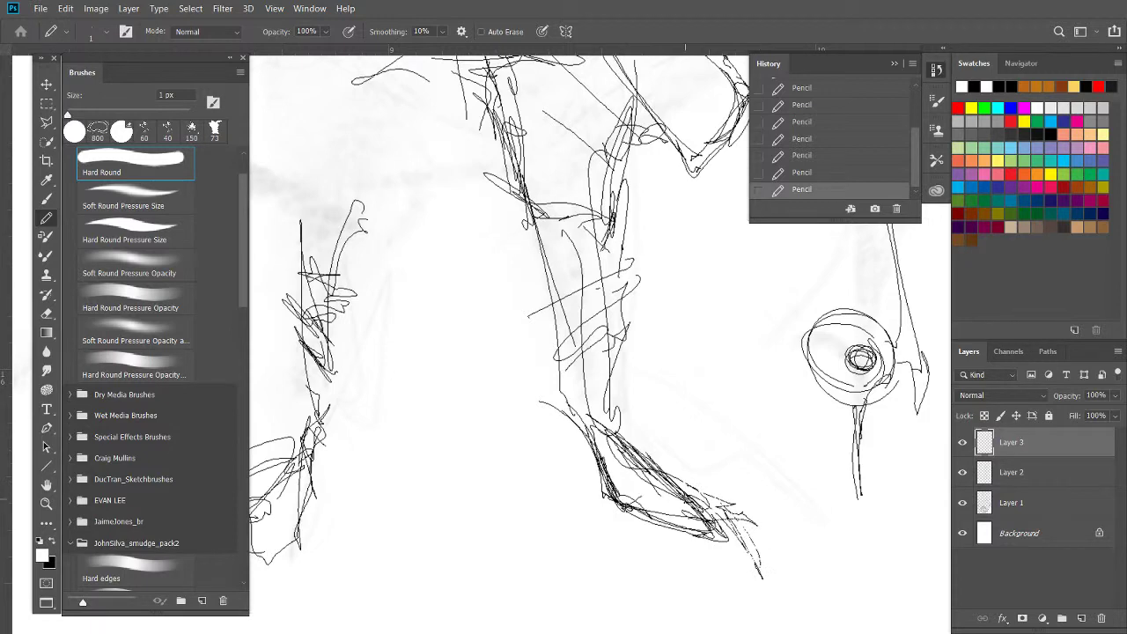
key(x)
key(e)
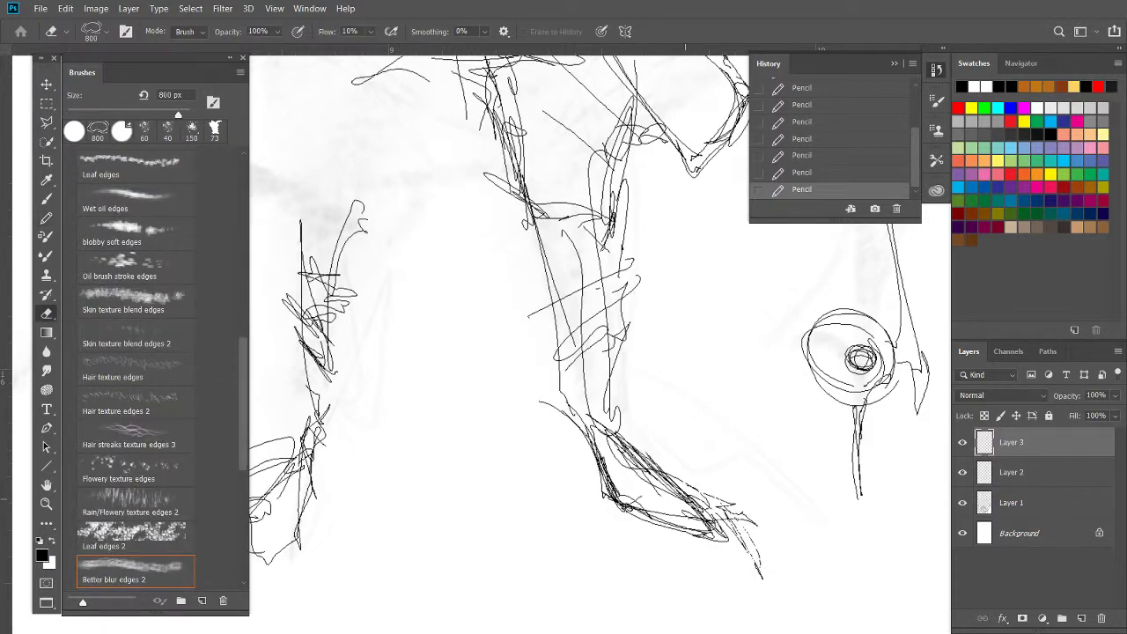
drag(713, 564, 739, 581)
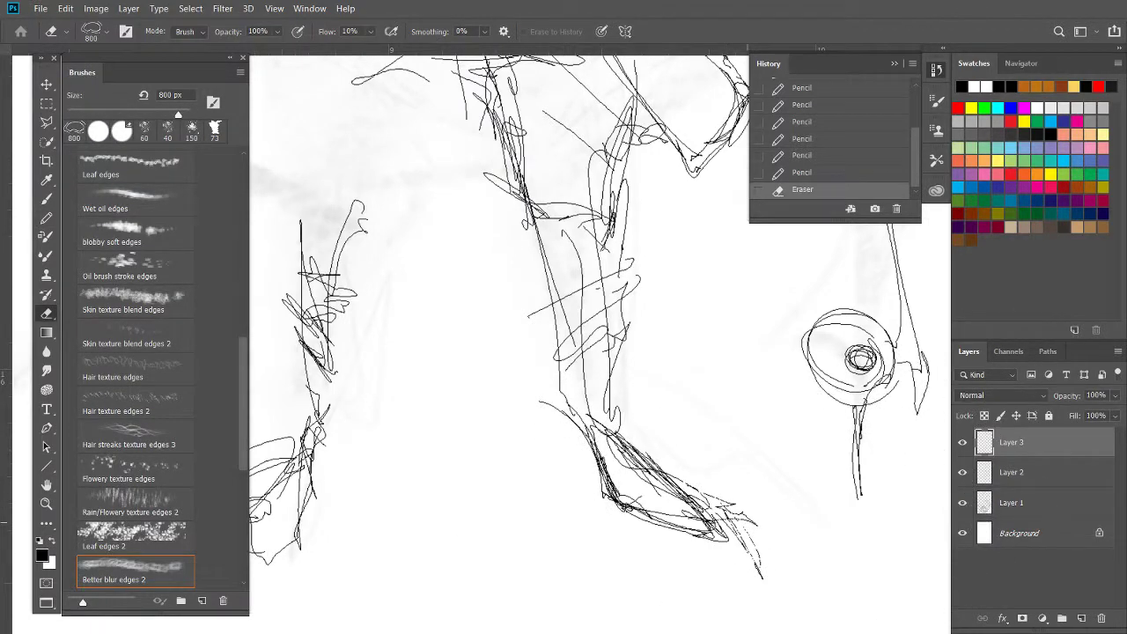
key(ctrl+z)
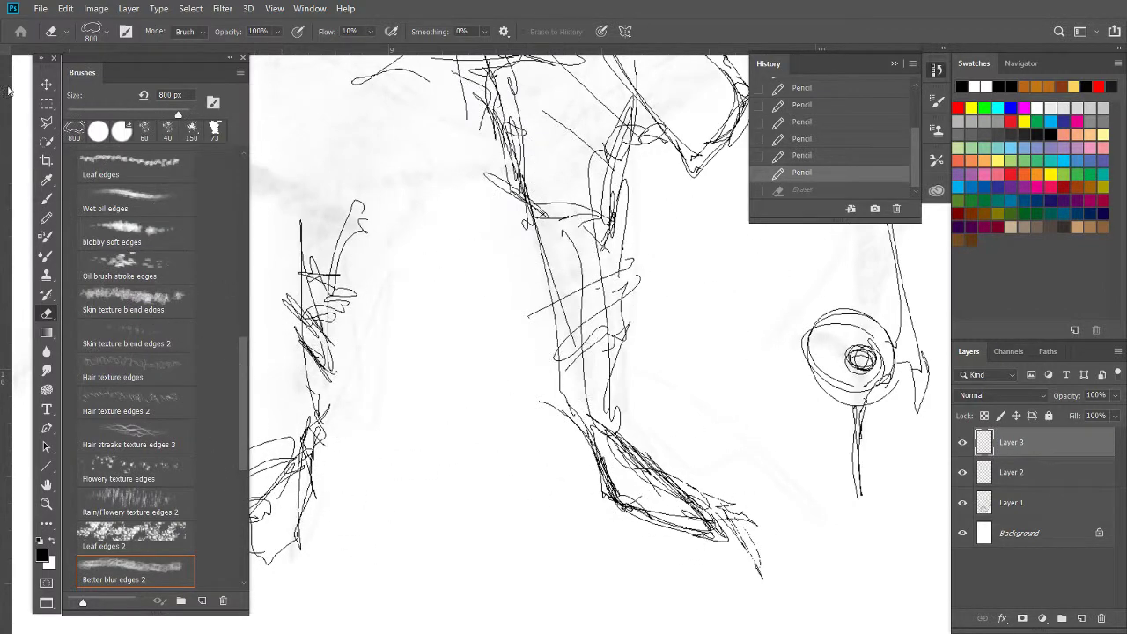
click(98, 131)
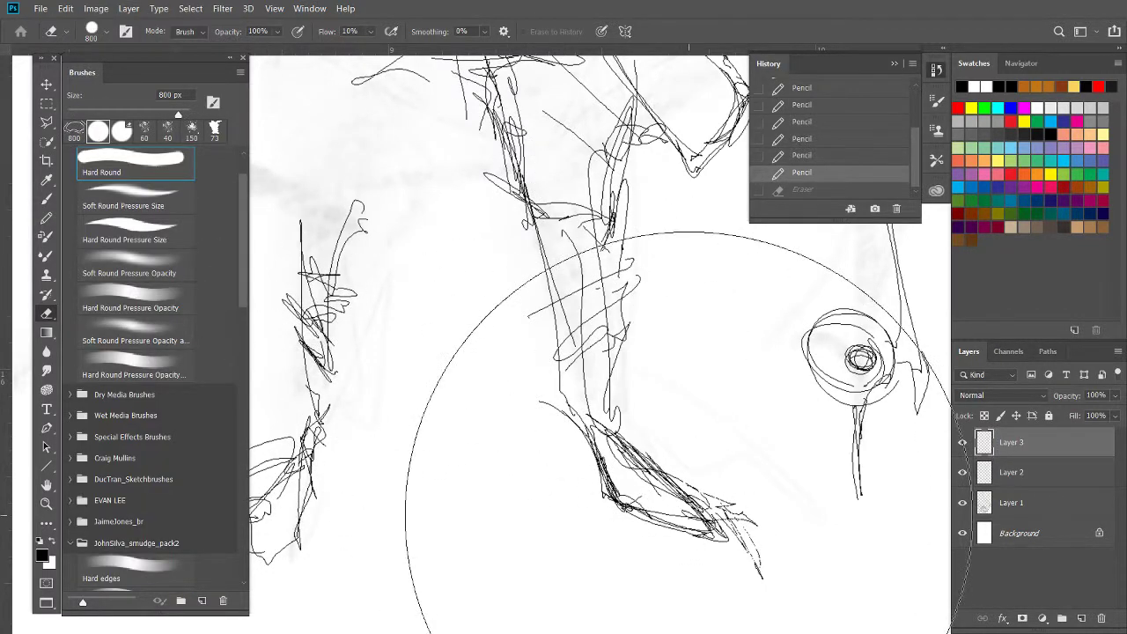
key(bracketleft)
key(bracketleft)
key(bracketleft)
key(bracketleft)
key(bracketleft)
key(bracketleft)
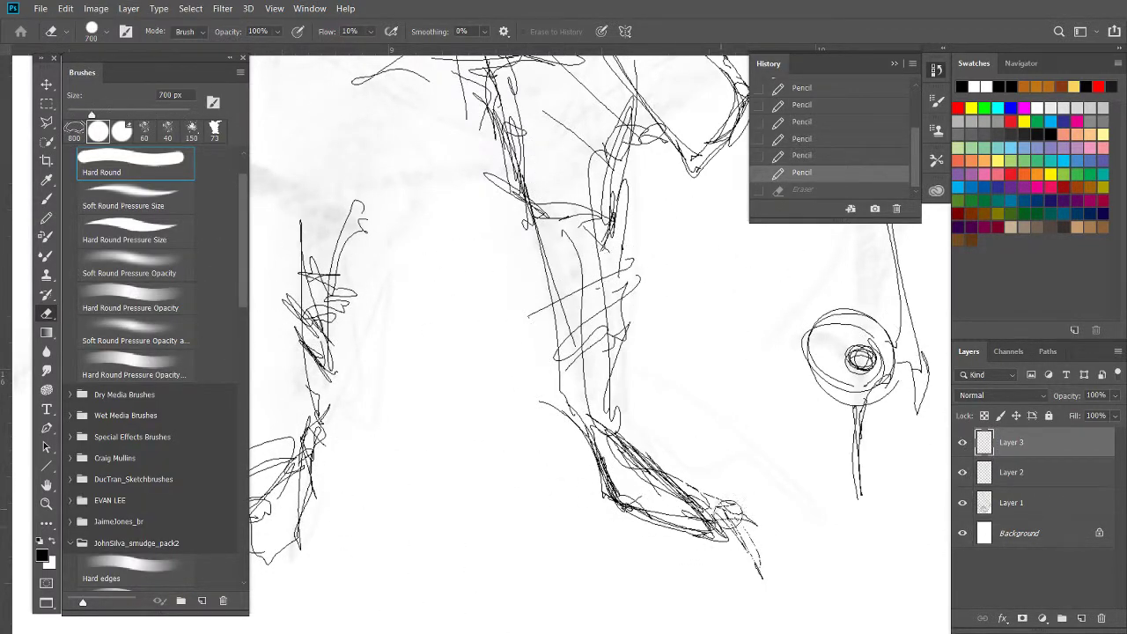
drag(748, 528, 757, 546)
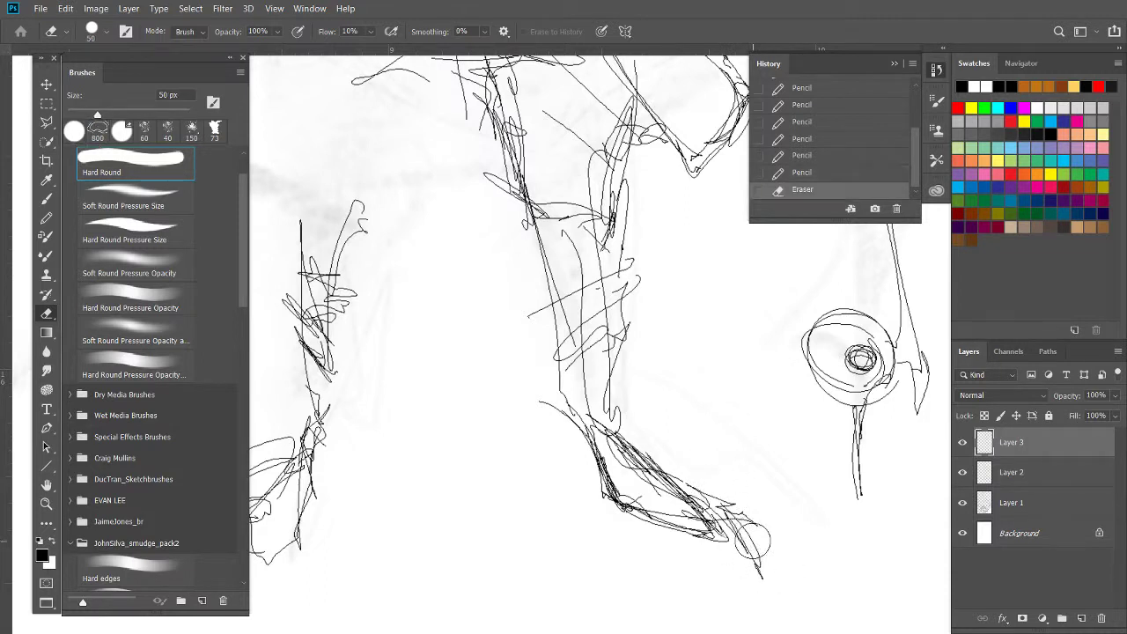
Merge the sketch layers into Layer 1, erase the last line tip, and zoom out
key(ctrl+e)
key(ctrl+e)
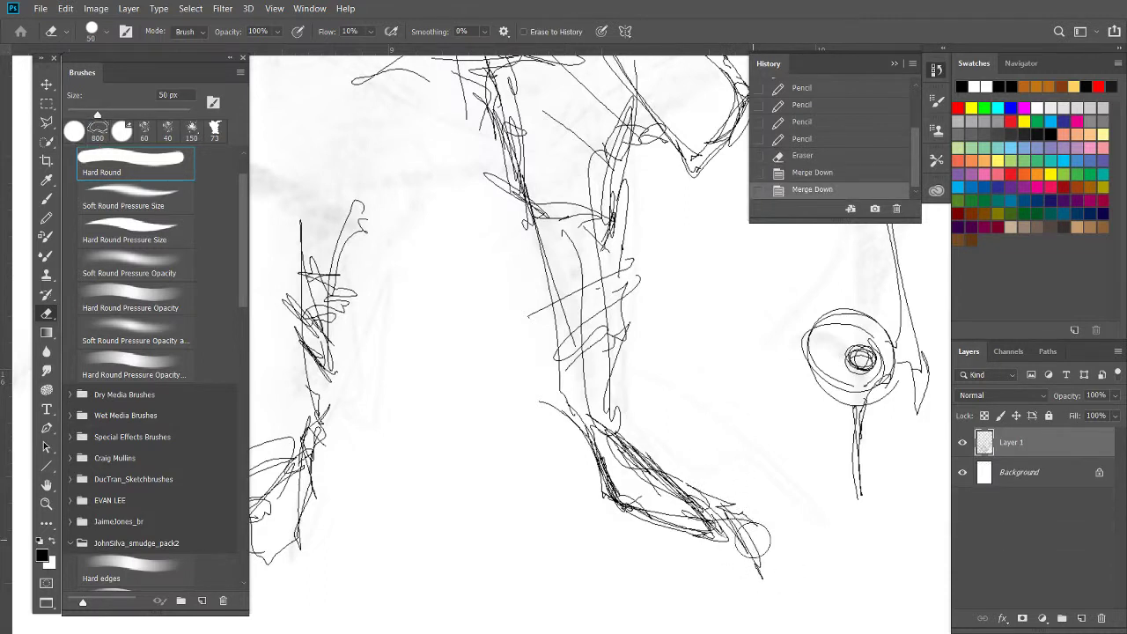
drag(749, 546, 709, 470)
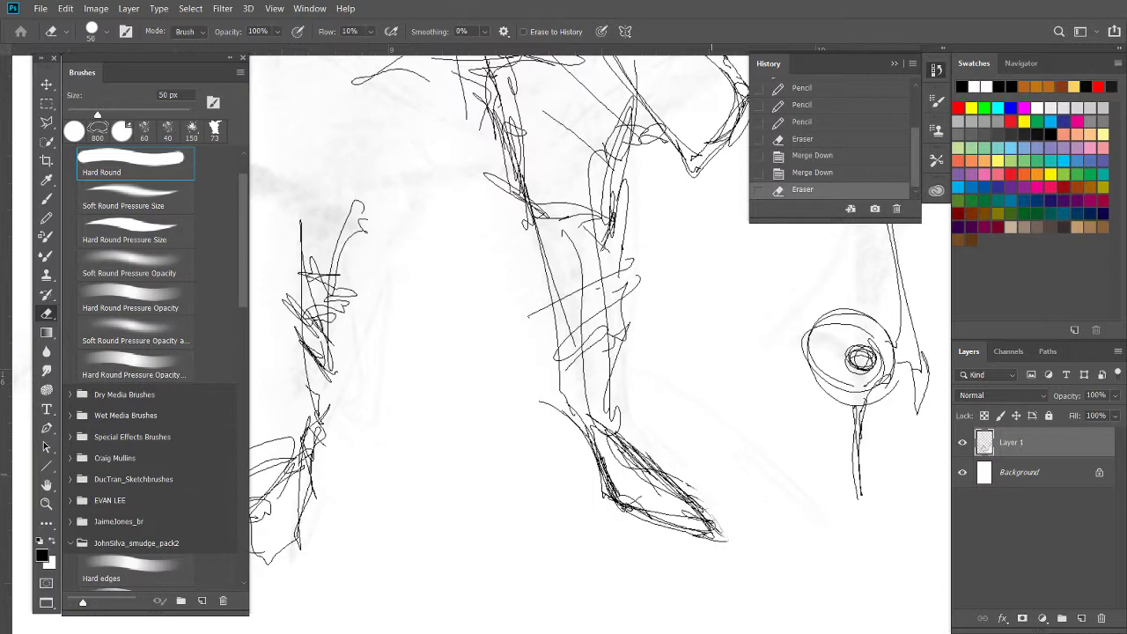
key(ctrl+minus)
scroll(564, 335, up, 1)
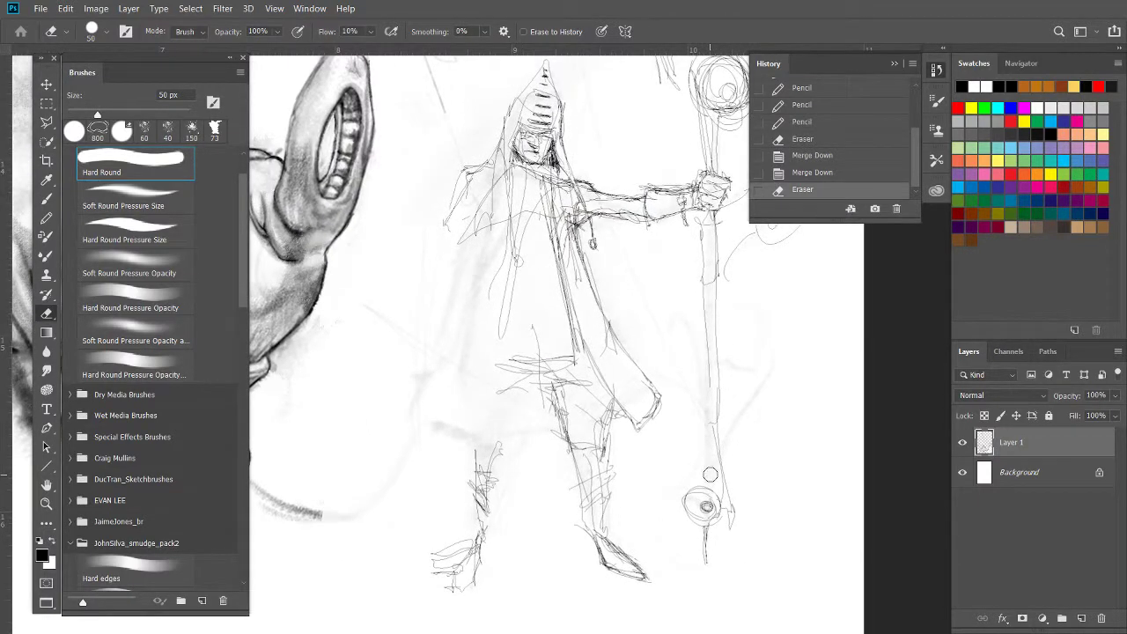
Switch back to the thin 1 px pencil and add short strokes down the leg
key(b)
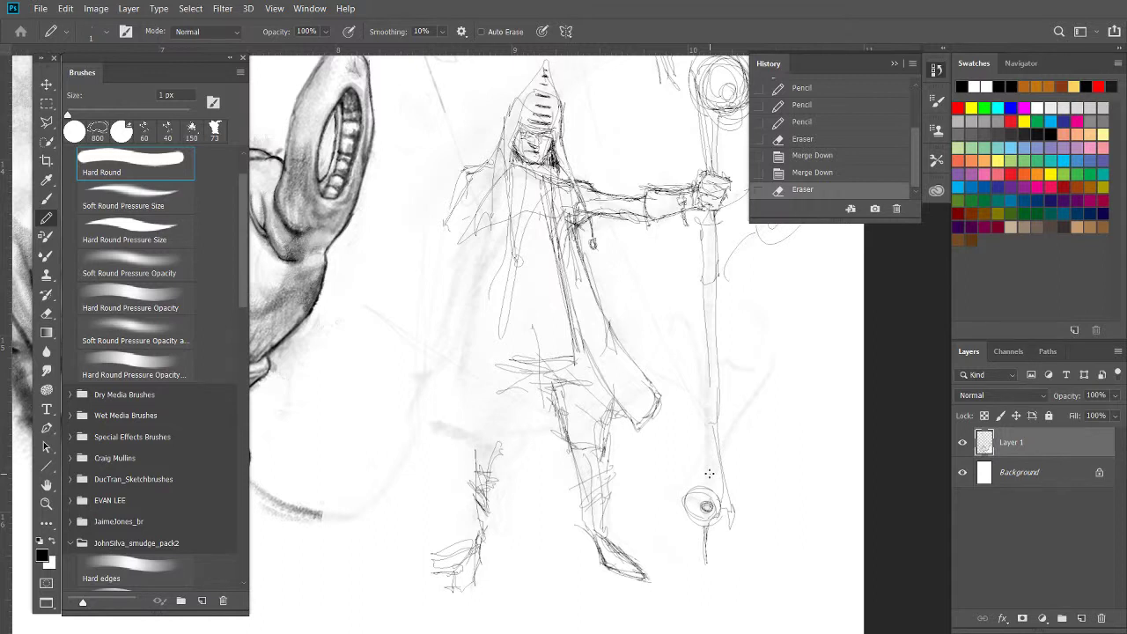
mouse_move(598, 375)
mouse_down()
mouse_move(597, 433)
mouse_move(601, 421)
mouse_move(614, 428)
mouse_up()
drag(552, 393, 607, 511)
drag(601, 446, 615, 544)
scroll(564, 458, up, 2)
scroll(563, 458, up, 2)
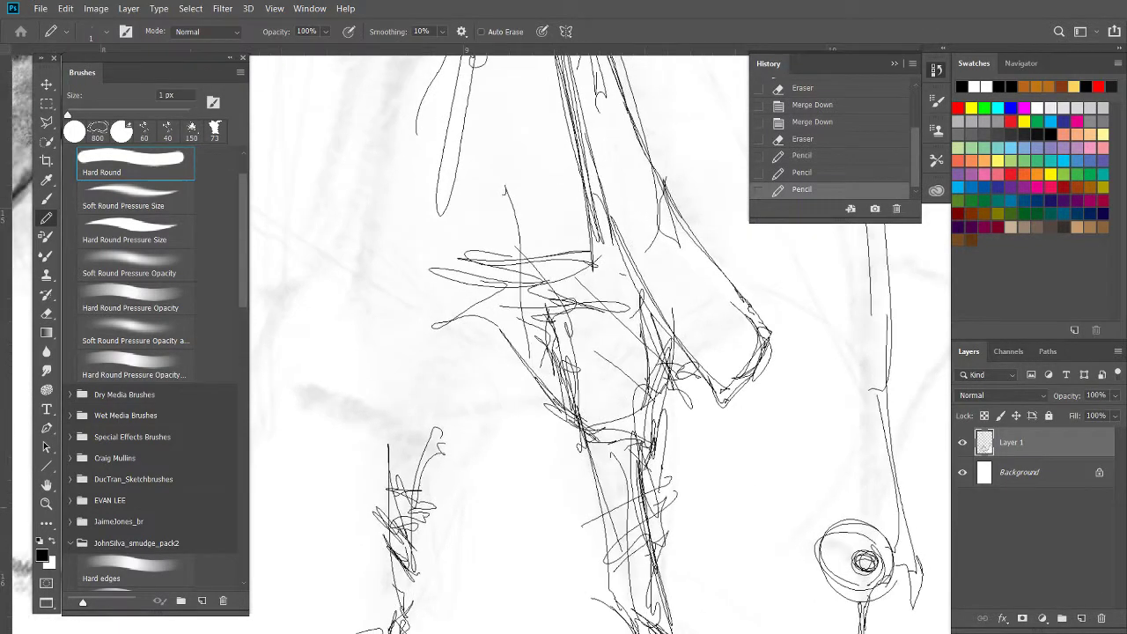
drag(651, 469, 650, 528)
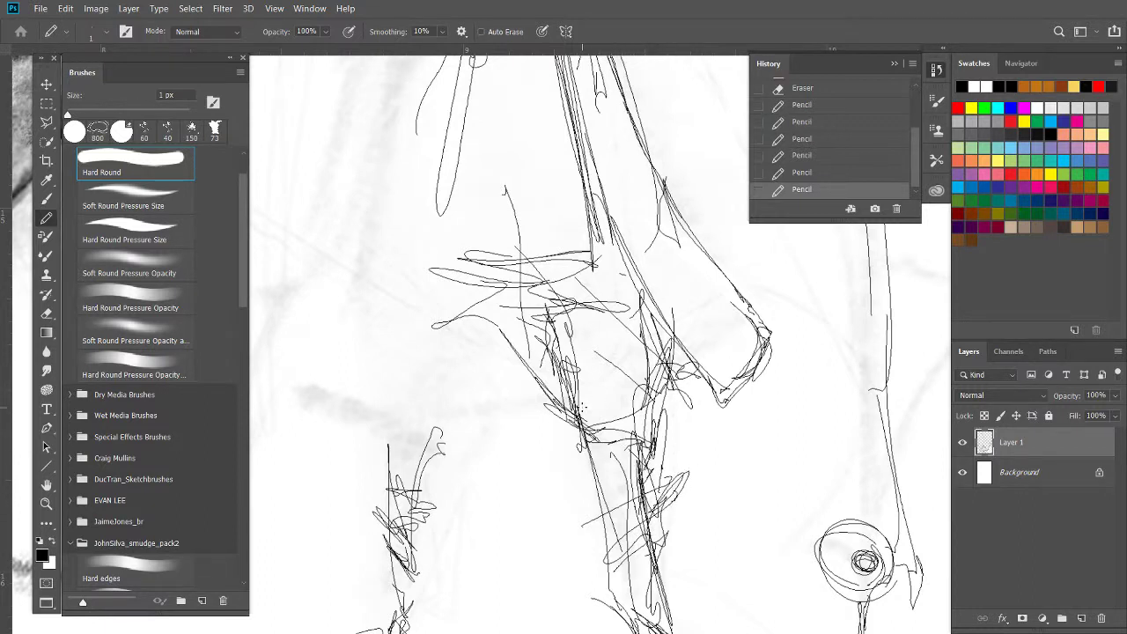
Add more lines along the leg, a diagonal line, and hatching across the lower leg
drag(669, 359, 683, 440)
drag(680, 398, 694, 461)
mouse_move(667, 370)
mouse_down()
mouse_move(696, 468)
mouse_move(667, 504)
mouse_up()
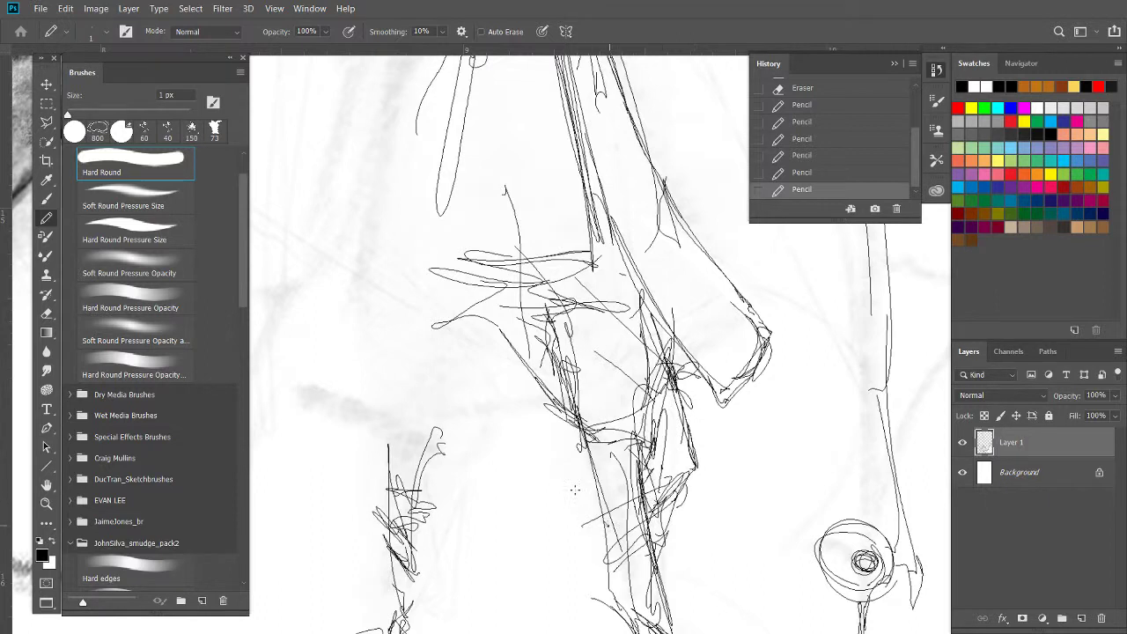
mouse_move(574, 490)
mouse_down()
mouse_move(602, 527)
mouse_move(548, 455)
mouse_up()
drag(564, 387, 563, 468)
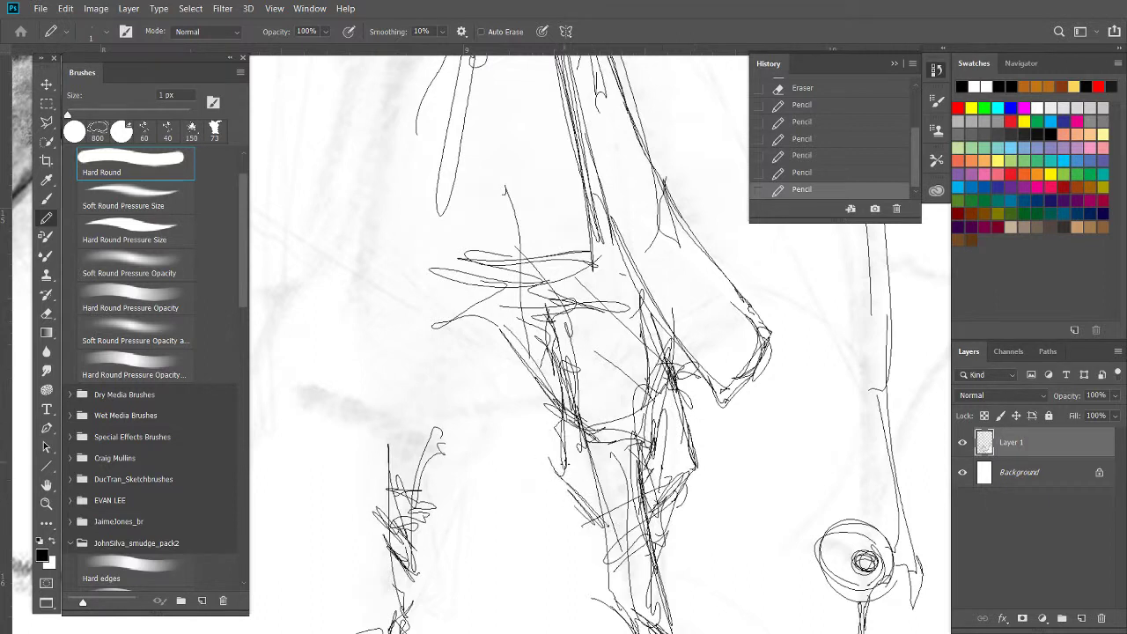
mouse_move(696, 468)
mouse_down()
mouse_move(658, 530)
mouse_move(709, 459)
mouse_up()
mouse_move(672, 408)
mouse_down()
mouse_move(715, 470)
mouse_move(627, 520)
mouse_move(621, 506)
mouse_move(632, 543)
mouse_move(660, 519)
mouse_up()
mouse_move(592, 540)
mouse_down()
mouse_move(644, 530)
mouse_move(648, 503)
mouse_up()
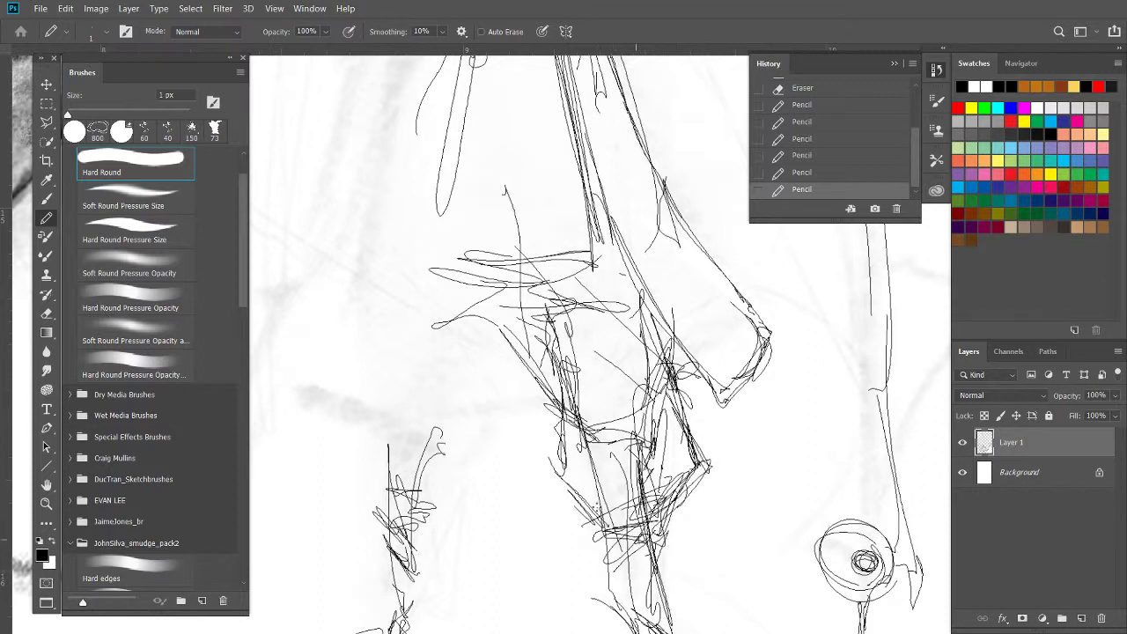
Add lines at the knee, a faint mark, and a horizontal line across it
drag(651, 345, 680, 413)
mouse_move(636, 306)
mouse_down()
mouse_move(667, 393)
mouse_move(697, 378)
mouse_up()
mouse_move(518, 387)
mouse_down()
mouse_move(542, 397)
mouse_move(472, 428)
mouse_up()
drag(576, 421, 476, 424)
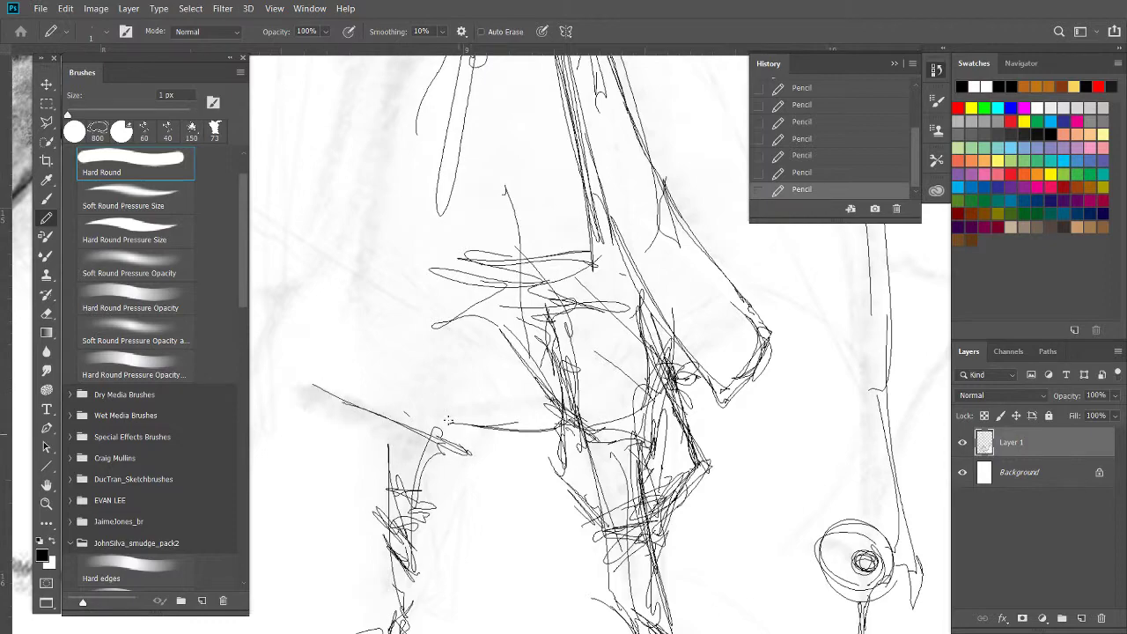
drag(482, 433, 600, 557)
Draw long vertical lines down the robe's left side, plus short strokes higher up
drag(584, 356, 588, 568)
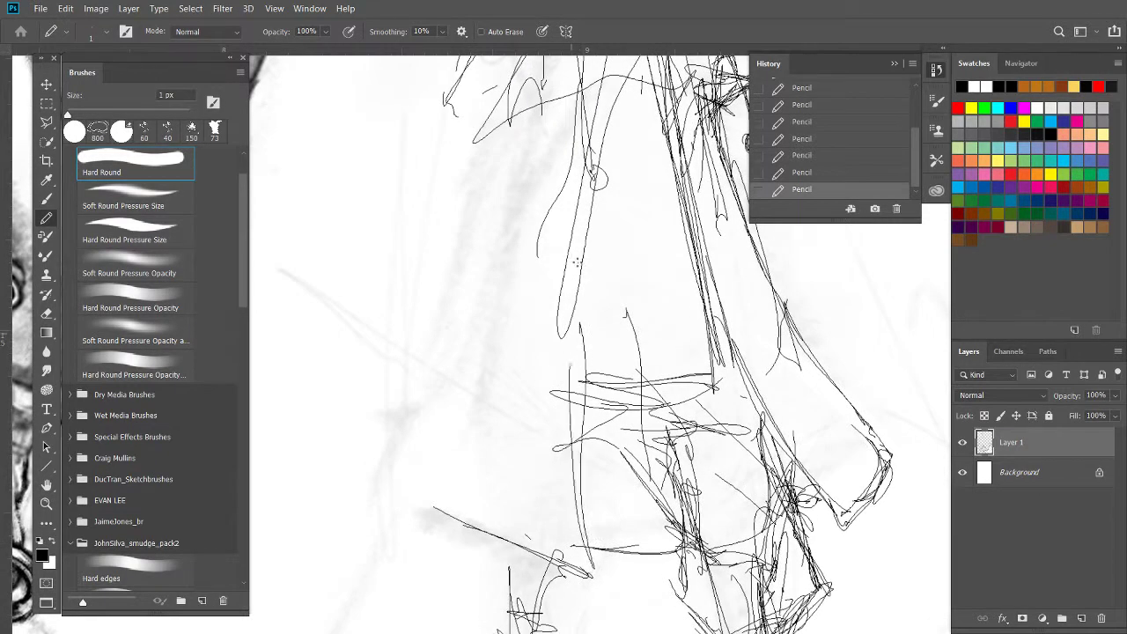
drag(576, 259, 574, 572)
drag(569, 297, 573, 420)
mouse_move(493, 181)
mouse_down()
mouse_move(535, 97)
mouse_move(448, 361)
mouse_move(424, 511)
mouse_move(590, 577)
mouse_up()
drag(559, 291, 603, 189)
drag(563, 422, 603, 282)
Sketch short strokes on the left leg and a loop along its outline
mouse_move(626, 331)
mouse_down()
mouse_move(603, 348)
mouse_move(607, 405)
mouse_up()
drag(652, 363, 608, 403)
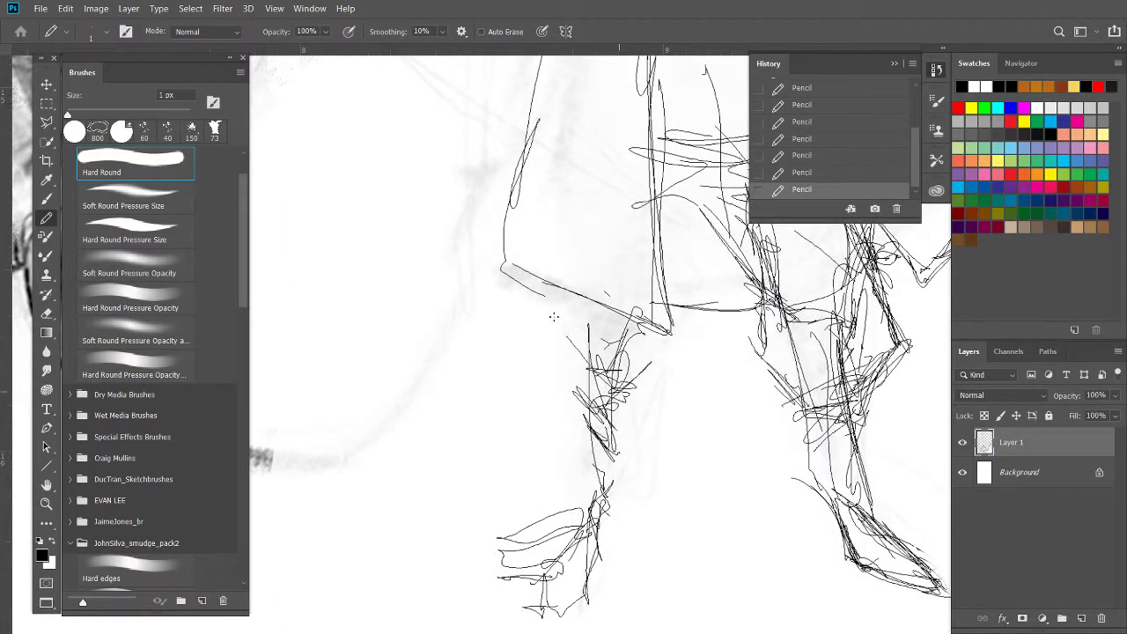
mouse_move(556, 301)
mouse_down()
mouse_move(544, 356)
mouse_move(603, 398)
mouse_up()
drag(542, 357, 563, 299)
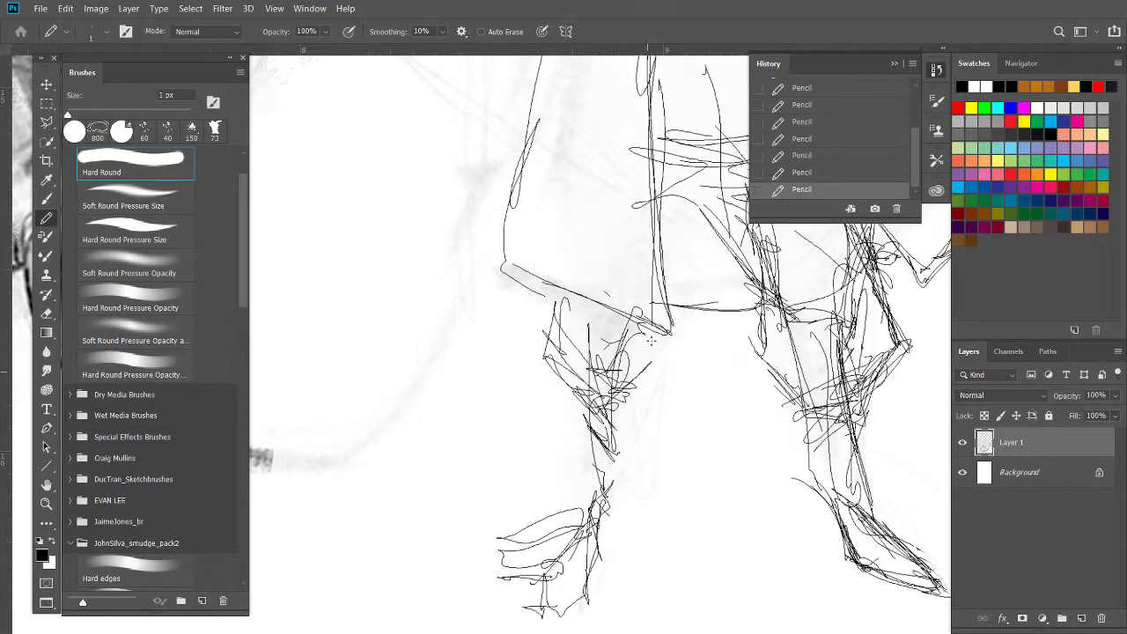
drag(650, 339, 644, 370)
drag(687, 303, 704, 233)
mouse_move(692, 276)
mouse_down()
mouse_move(669, 314)
mouse_move(704, 370)
mouse_up()
mouse_move(658, 263)
mouse_down()
mouse_move(684, 358)
mouse_move(651, 254)
mouse_up()
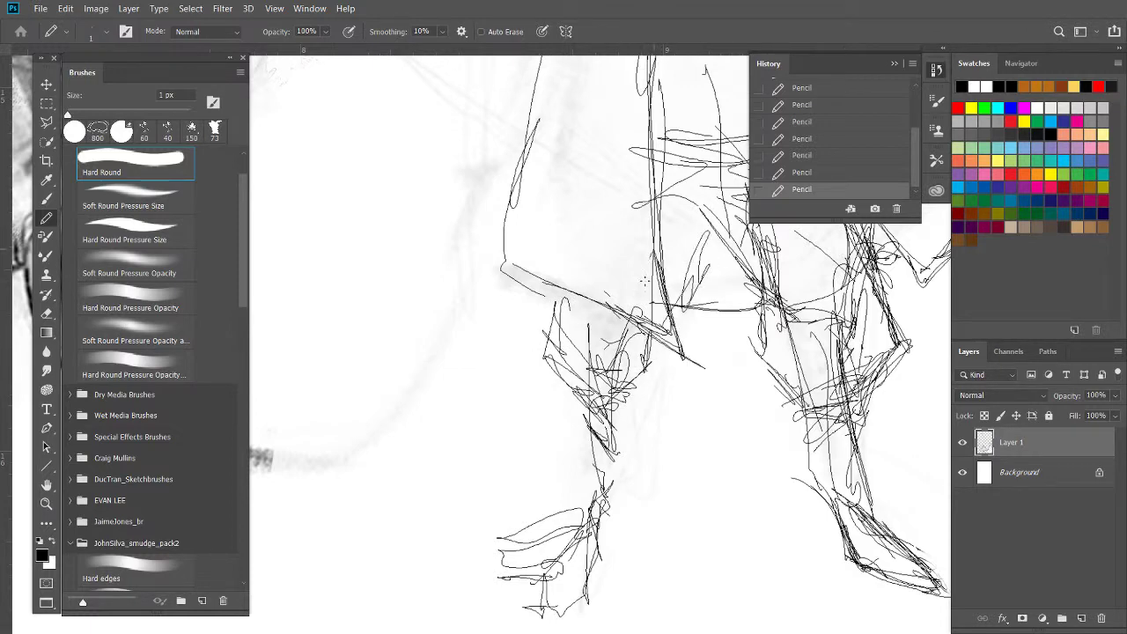
drag(616, 352, 546, 462)
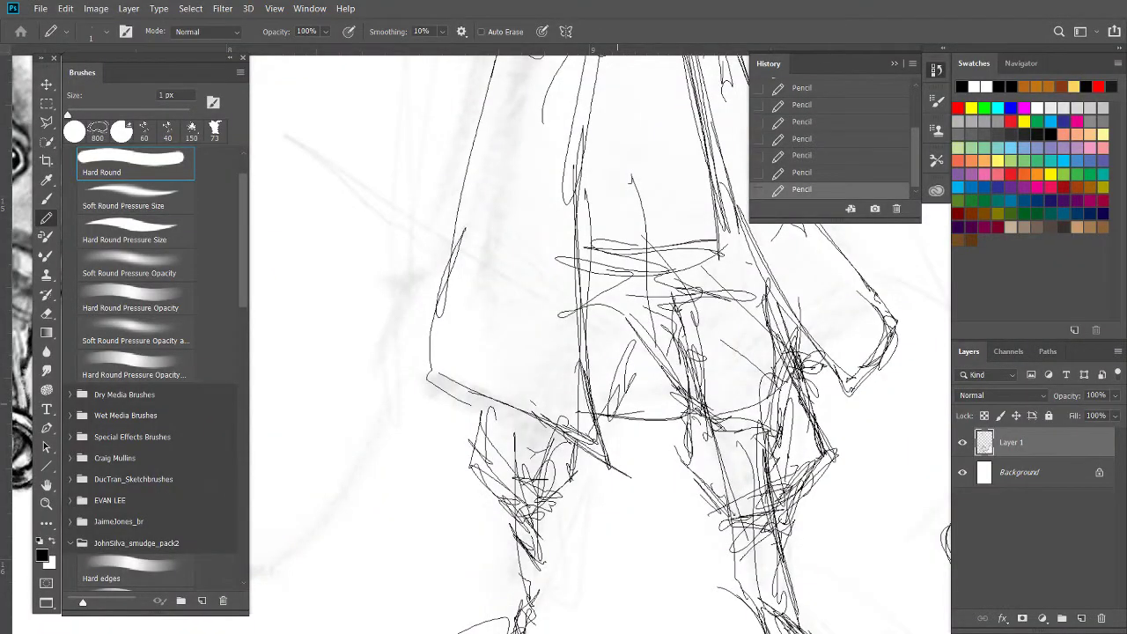
Zoom in on the figure's robe and sketch the cloak's flared left edge
key(ctrl+minus)
key(ctrl+minus)
key(ctrl+plus)
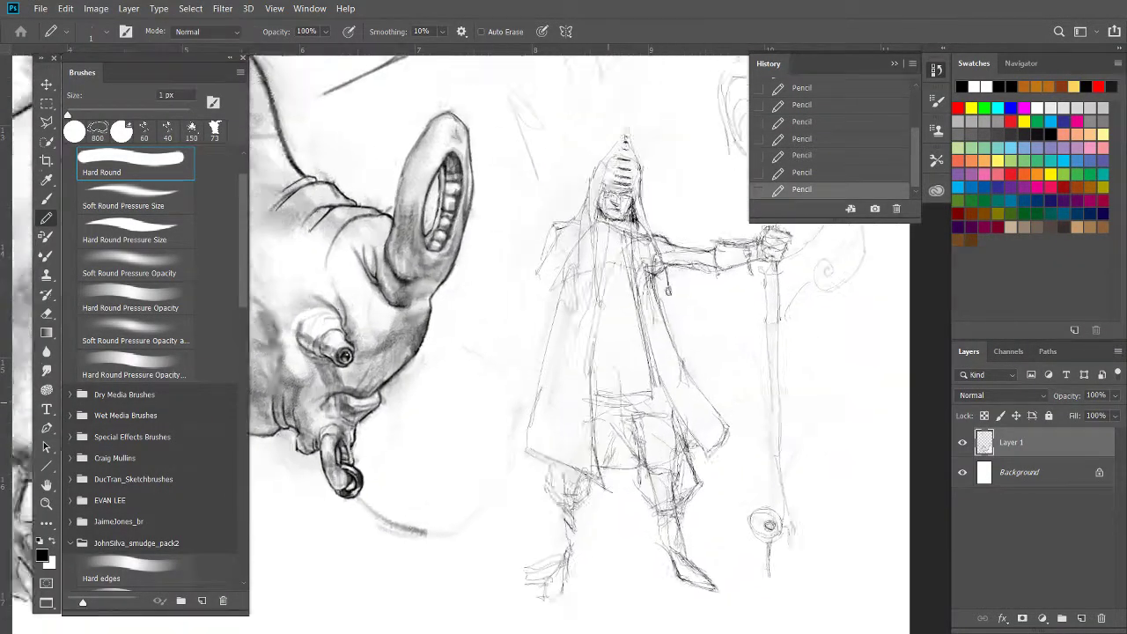
key(ctrl+plus)
key(ctrl+plus)
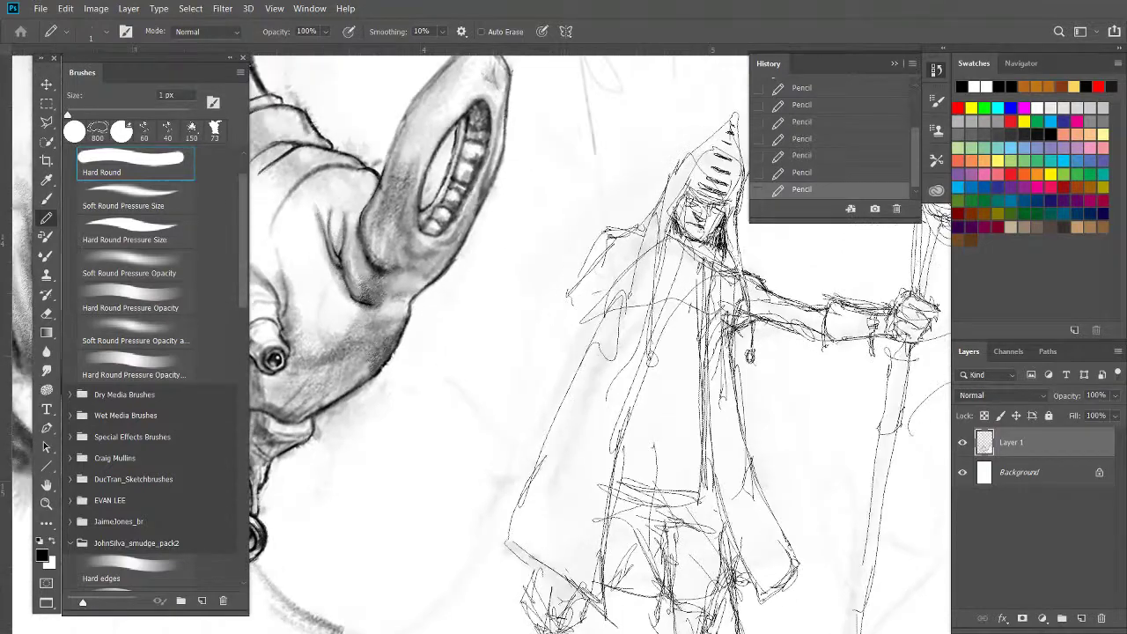
key(ctrl+plus)
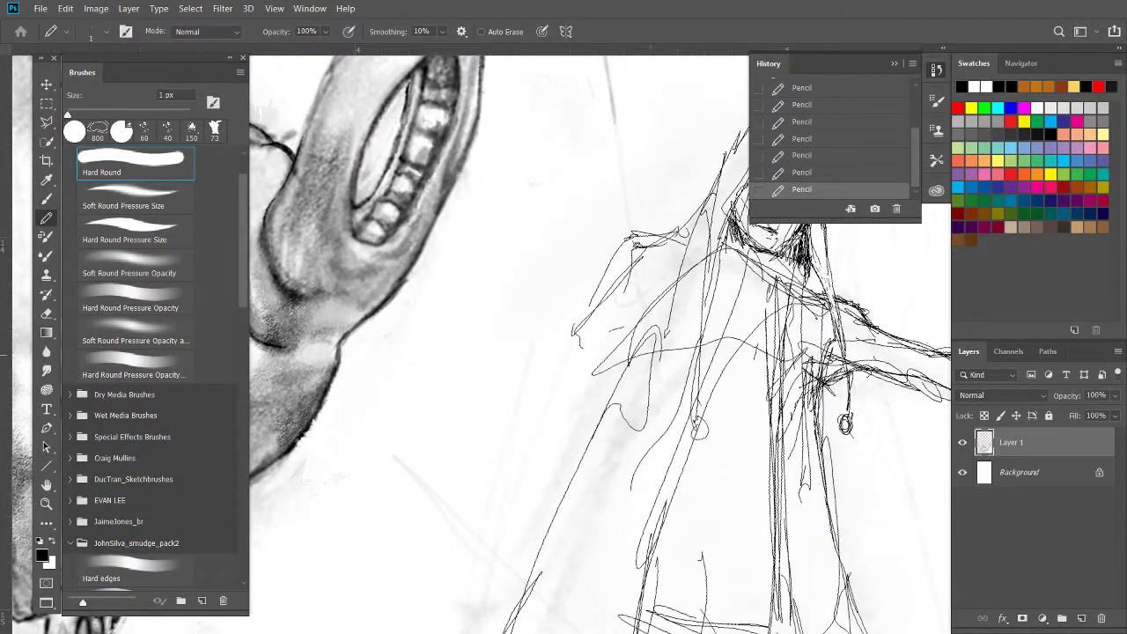
mouse_move(620, 350)
mouse_down()
mouse_move(692, 331)
mouse_move(502, 486)
mouse_up()
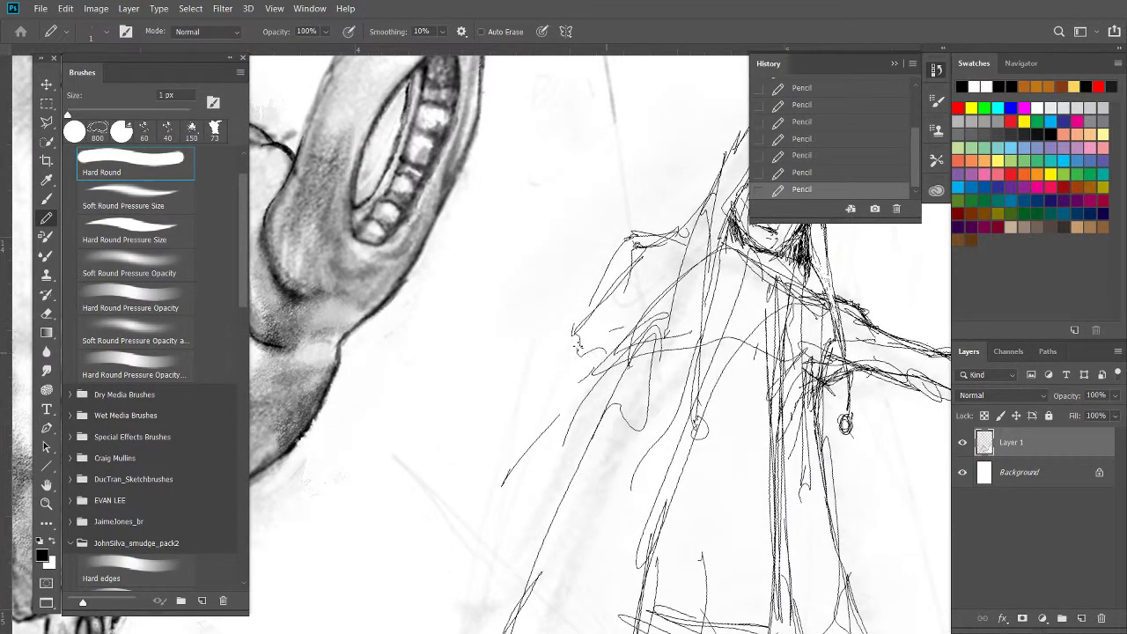
mouse_move(582, 348)
mouse_down()
mouse_move(495, 433)
mouse_move(527, 467)
mouse_move(546, 459)
mouse_move(489, 415)
mouse_move(519, 472)
mouse_move(468, 484)
mouse_move(467, 465)
mouse_up()
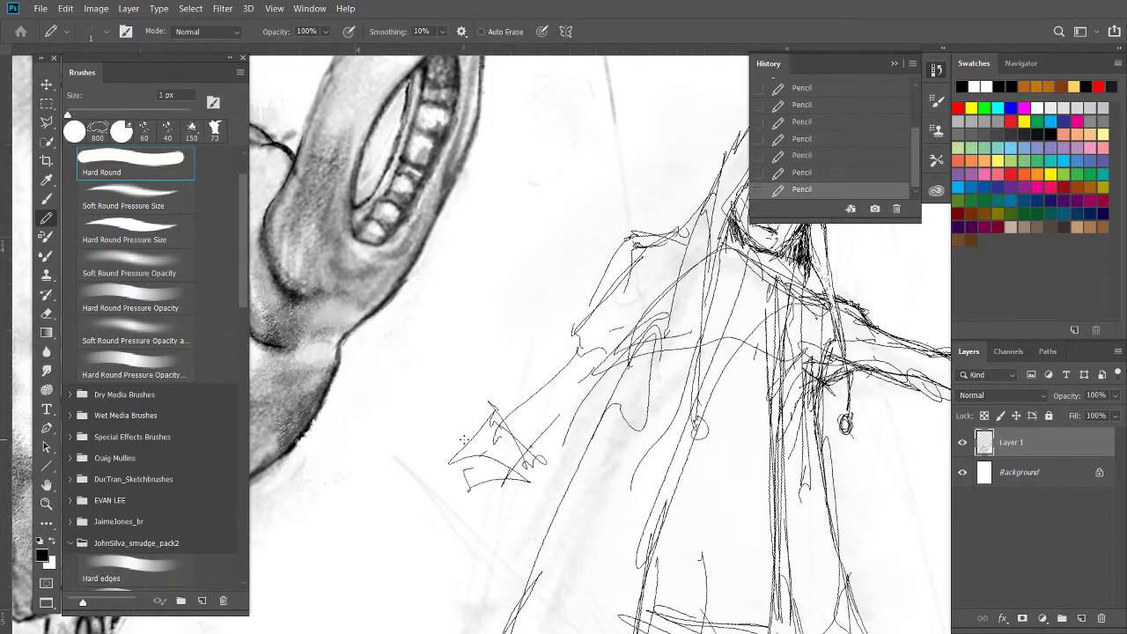
Add two horizontal fold lines across the robe and sketch a small hand beside it
scroll(598, 343, down, 3)
scroll(599, 343, up, 2)
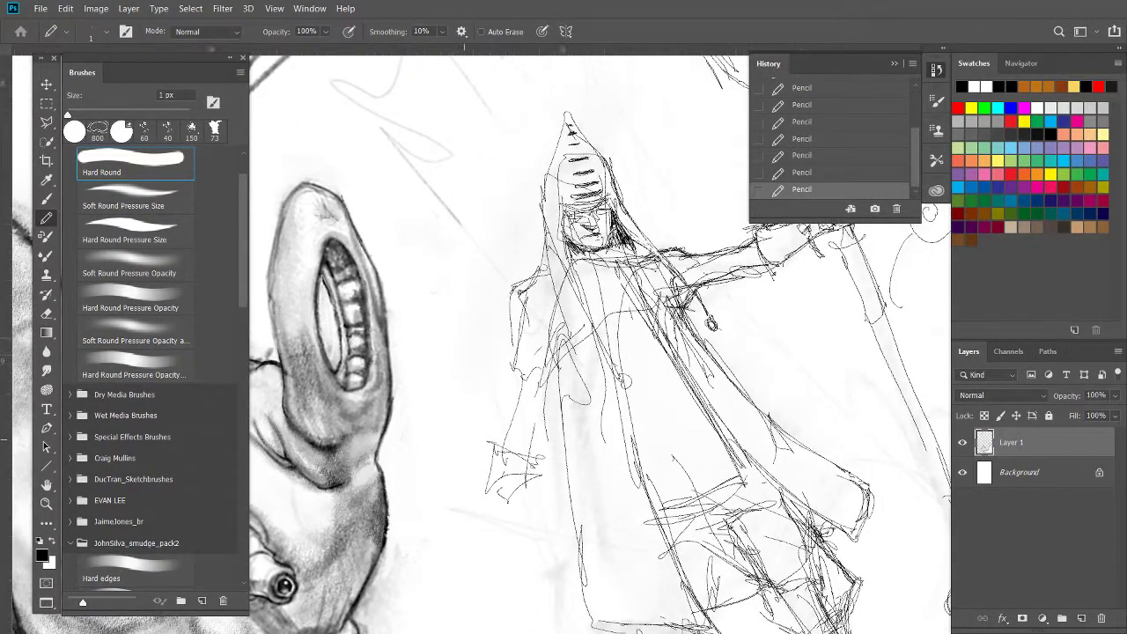
scroll(599, 344, up, 1)
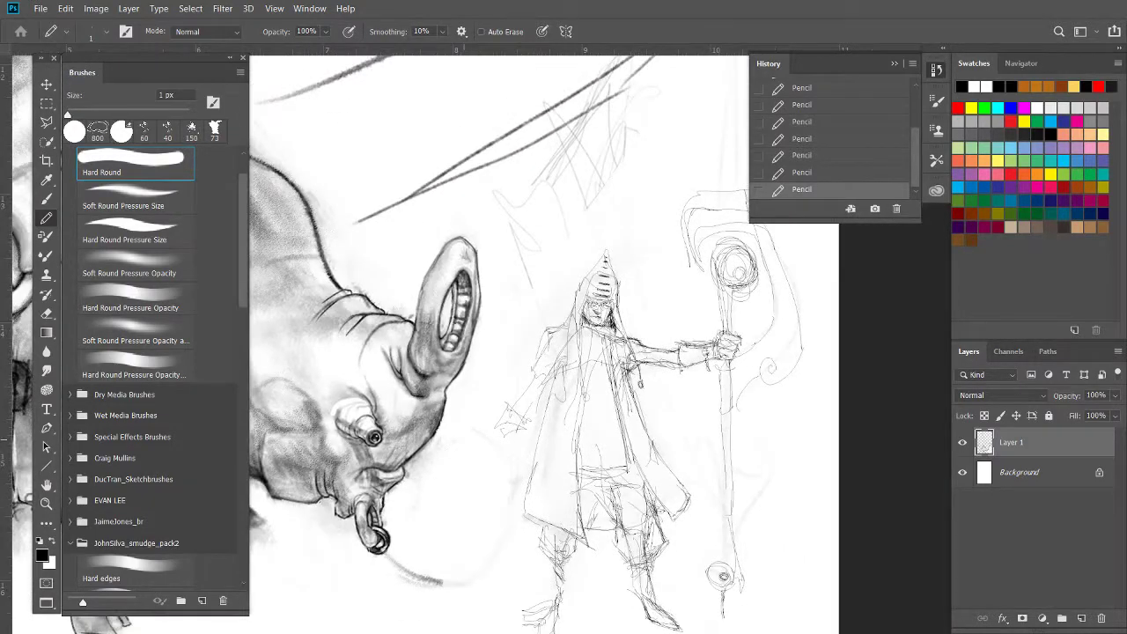
scroll(467, 456, up, 2)
scroll(467, 456, up, 2)
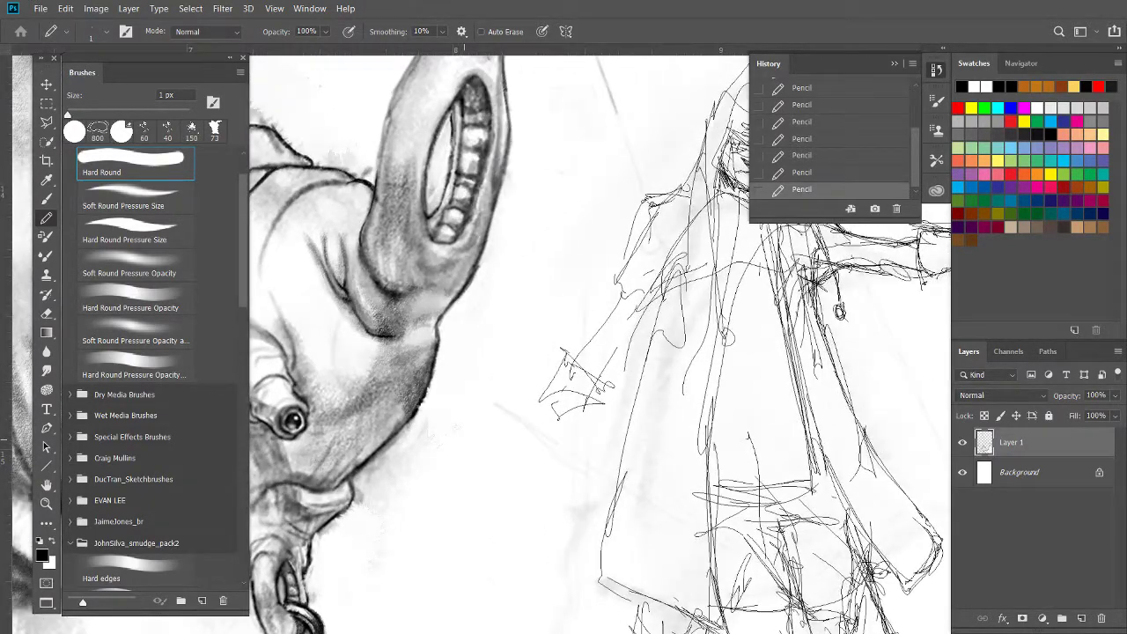
drag(826, 445, 701, 463)
drag(801, 426, 693, 429)
drag(531, 457, 557, 464)
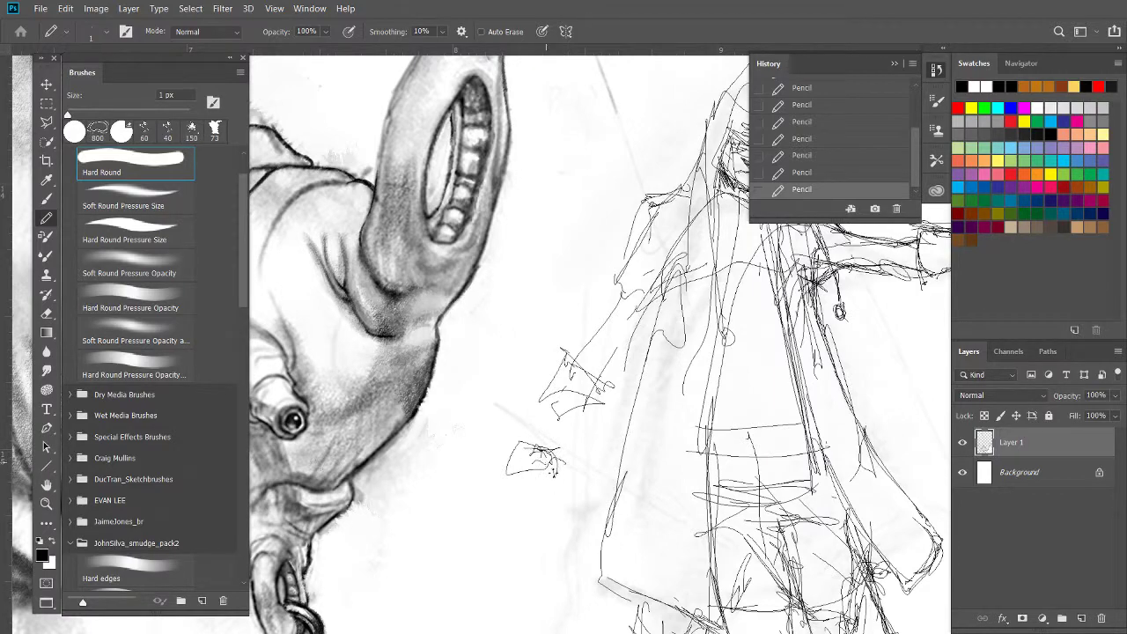
mouse_move(553, 463)
mouse_down()
mouse_move(528, 484)
mouse_move(551, 493)
mouse_move(543, 478)
mouse_up()
Draw a curved leash from the hand to the rhino's nose ring and reinforce it
drag(560, 561, 680, 442)
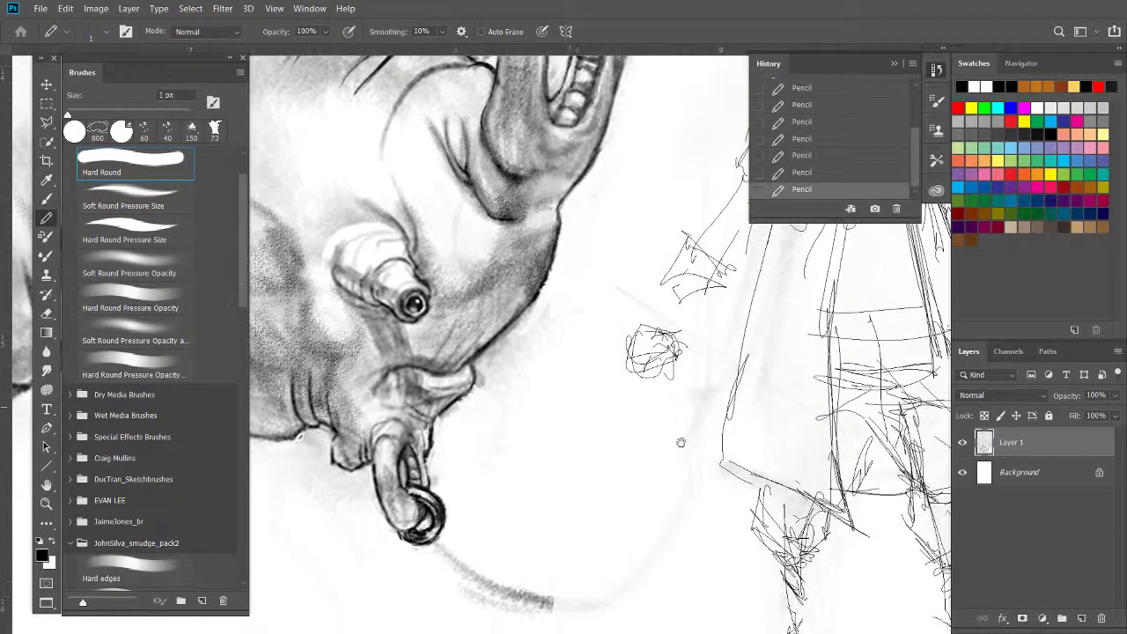
mouse_move(436, 541)
mouse_down()
mouse_move(664, 398)
mouse_move(538, 602)
mouse_up()
drag(652, 385, 481, 608)
drag(438, 539, 622, 526)
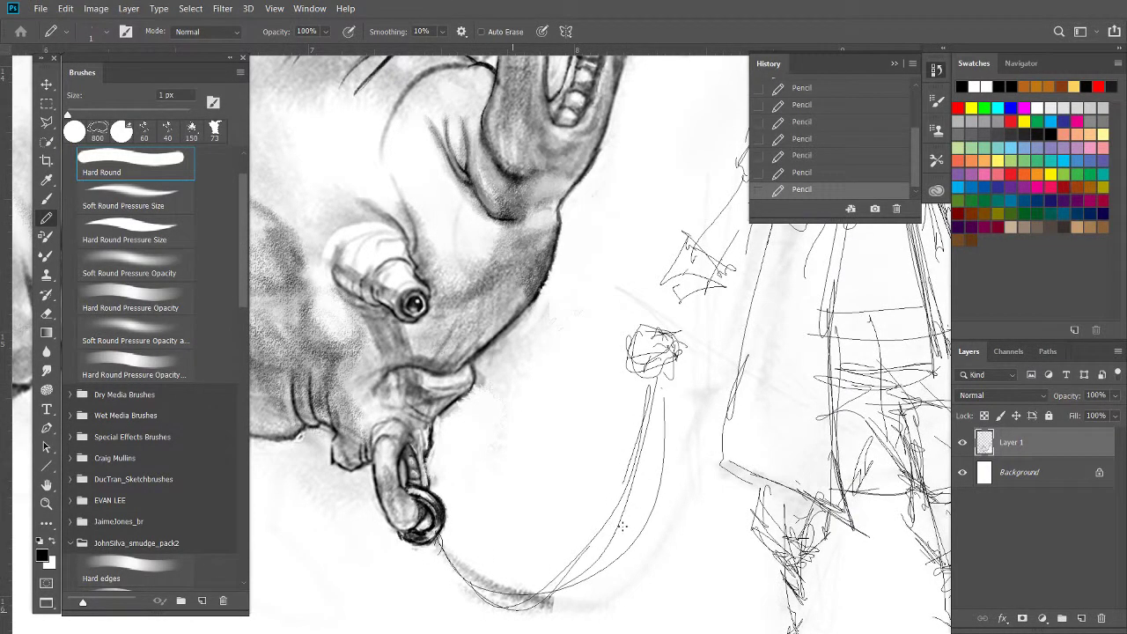
scroll(625, 527, down, 2)
scroll(626, 526, down, 2)
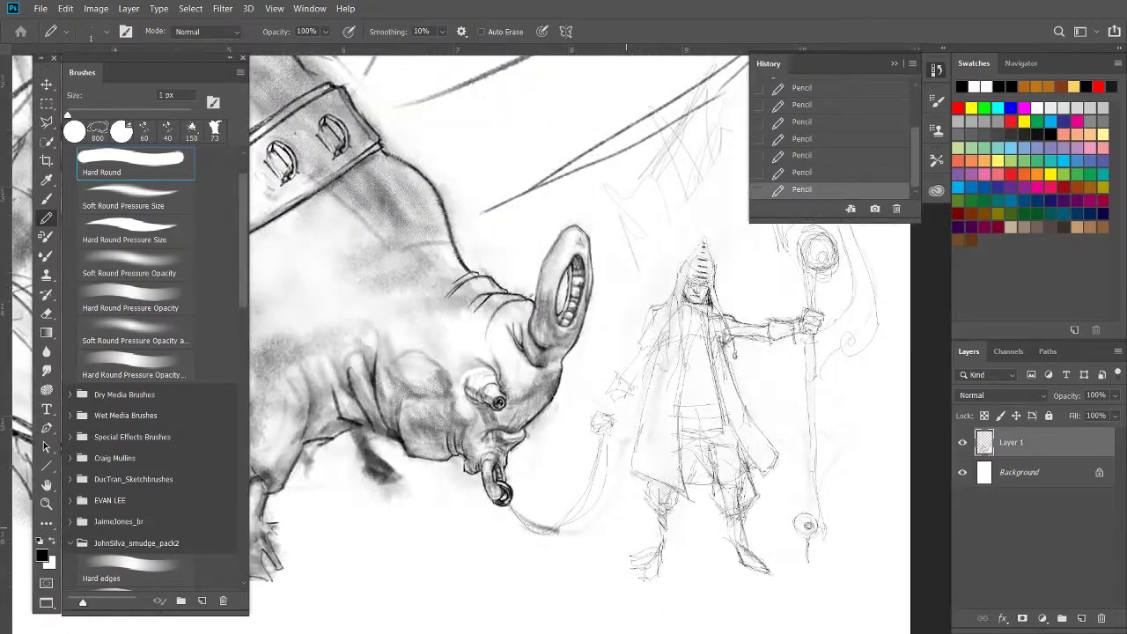
scroll(662, 436, up, 2)
Reinforce the cloak corner's diagonal lines and add a hooked line and loops at the hem
scroll(662, 435, up, 4)
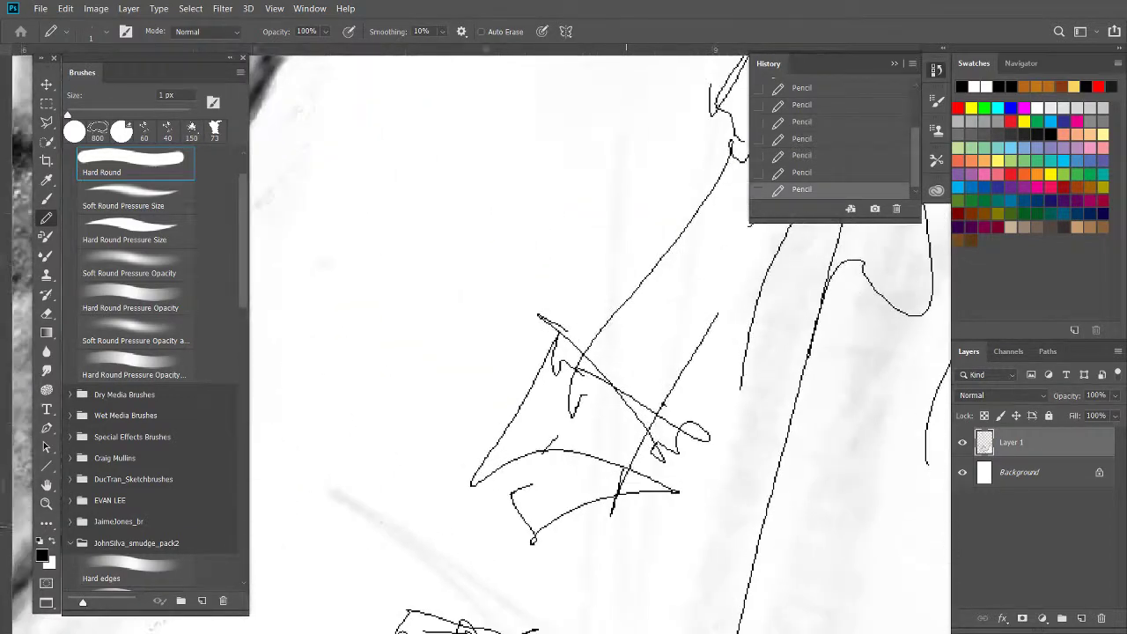
mouse_move(680, 484)
mouse_down()
mouse_move(627, 370)
mouse_move(567, 337)
mouse_up()
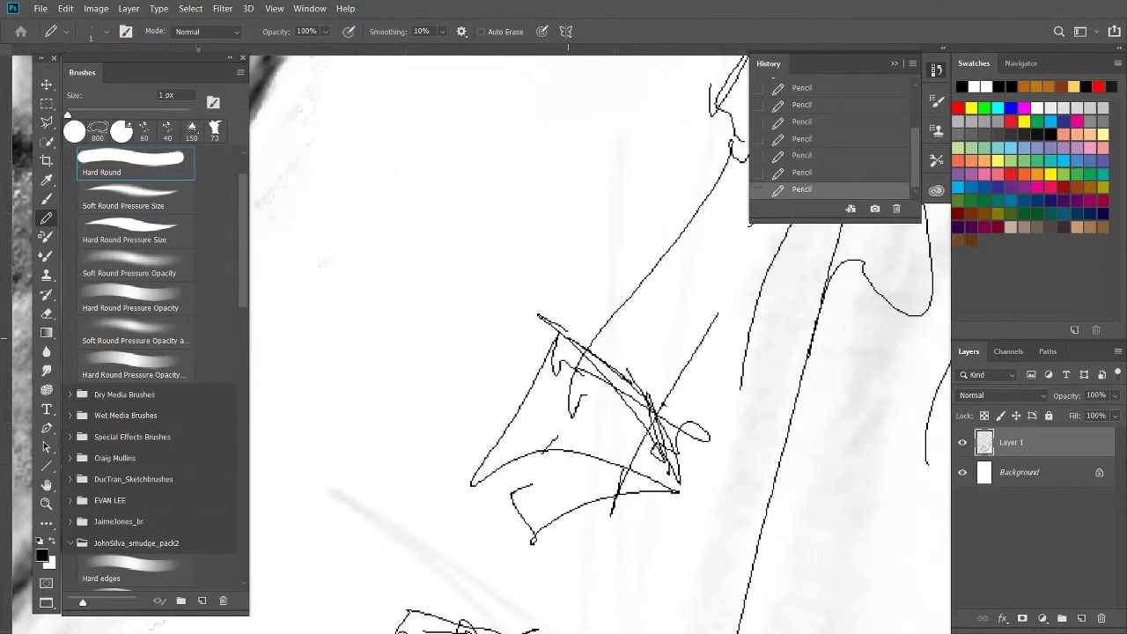
drag(615, 370, 552, 328)
drag(591, 499, 607, 583)
drag(581, 518, 609, 585)
drag(560, 492, 600, 558)
mouse_move(551, 453)
mouse_down()
mouse_move(585, 489)
mouse_move(562, 505)
mouse_up()
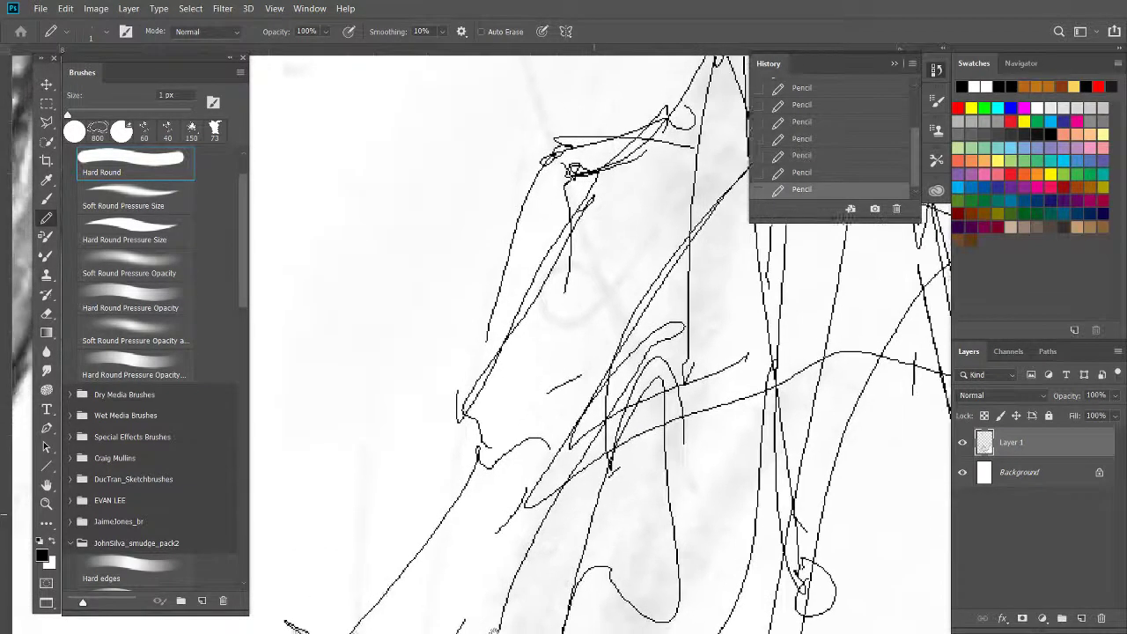
Add strokes around the hood opening and crossing lines over the face and nose
mouse_move(650, 458)
mouse_down()
mouse_move(553, 454)
mouse_move(530, 481)
mouse_up()
drag(501, 275, 608, 422)
drag(495, 319, 623, 437)
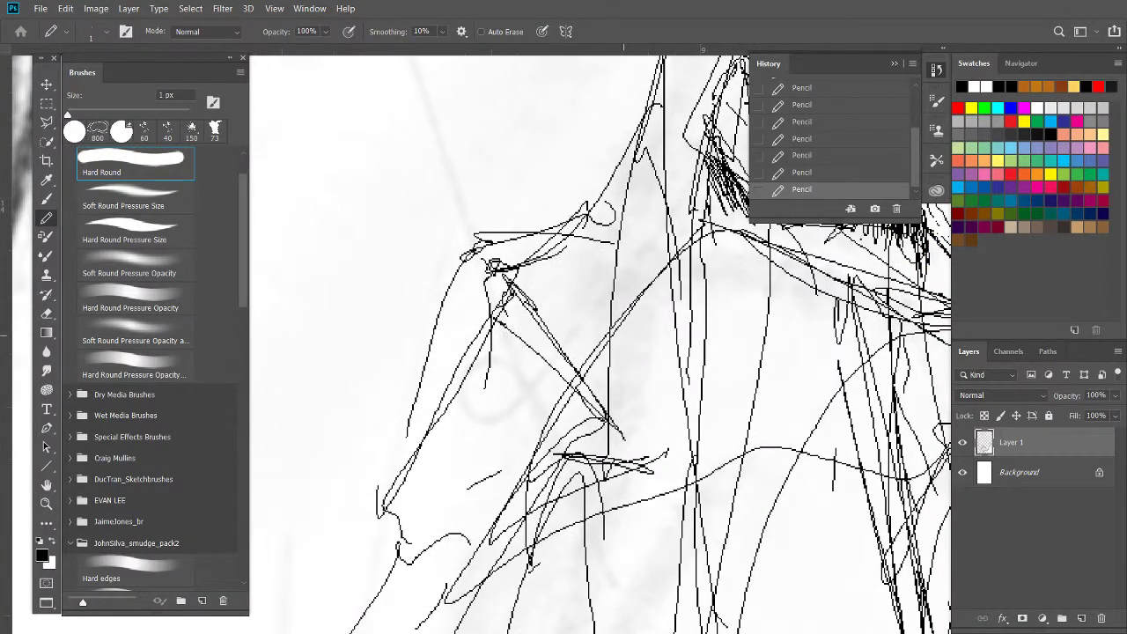
mouse_move(505, 369)
mouse_down()
mouse_move(584, 387)
mouse_move(519, 447)
mouse_move(428, 451)
mouse_move(519, 476)
mouse_up()
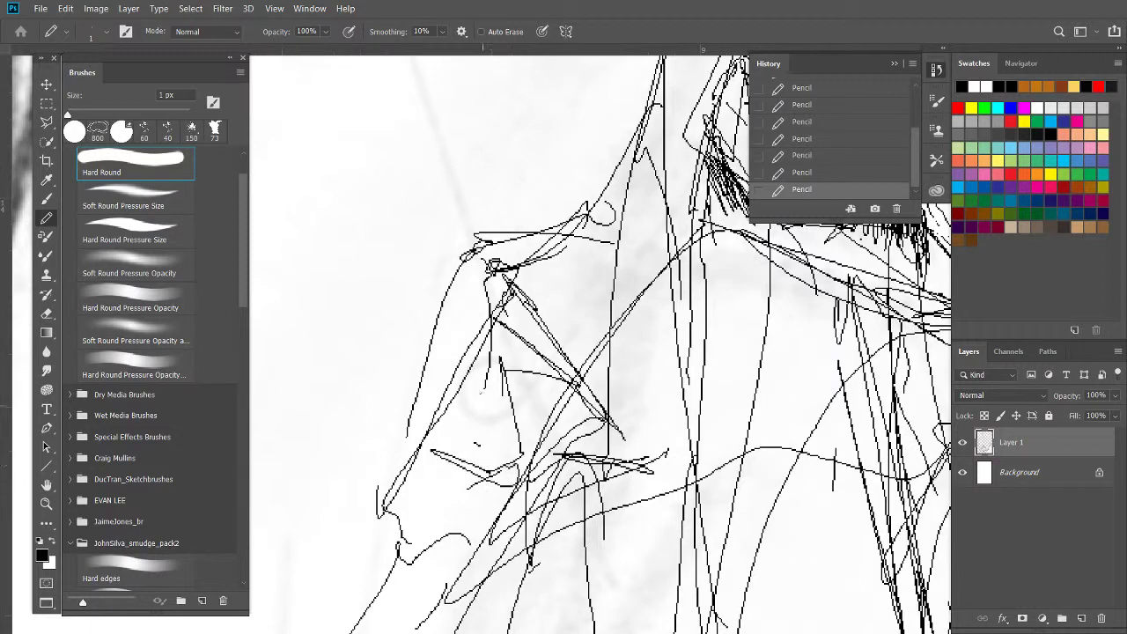
mouse_move(471, 370)
mouse_down()
mouse_move(509, 453)
mouse_move(467, 377)
mouse_up()
Draw the face's left contour down the jaw, then undo a stray mouth stroke
mouse_move(472, 255)
mouse_down()
mouse_move(479, 350)
mouse_move(442, 356)
mouse_move(431, 425)
mouse_up()
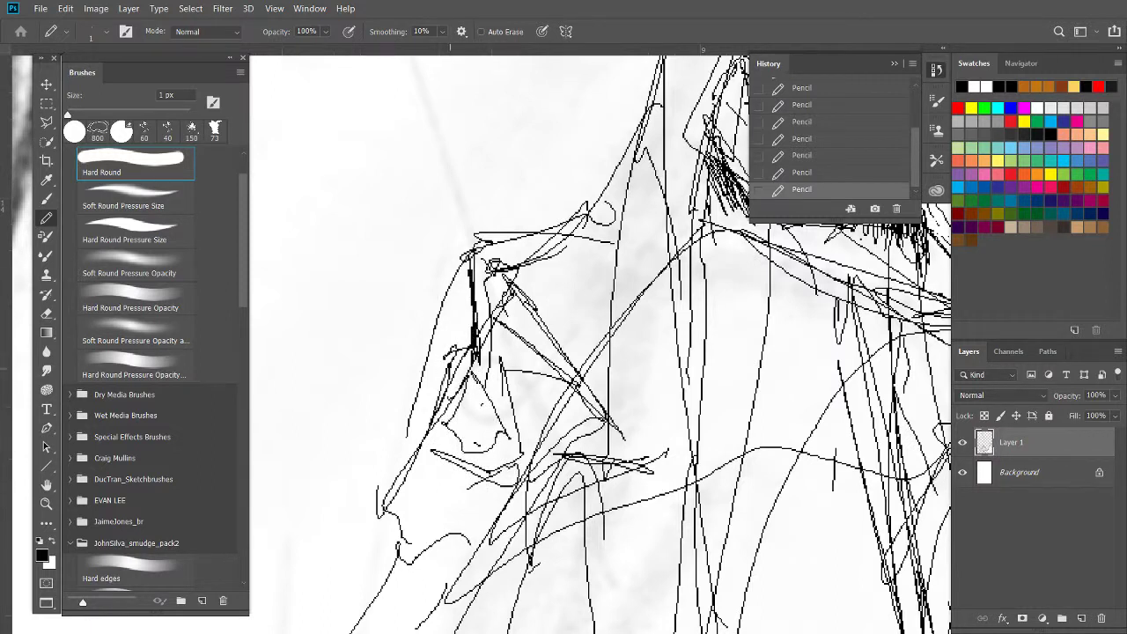
drag(446, 364, 425, 428)
mouse_move(419, 454)
mouse_down()
mouse_move(396, 456)
mouse_move(392, 480)
mouse_up()
mouse_move(392, 498)
mouse_down()
mouse_move(407, 585)
mouse_move(410, 553)
mouse_up()
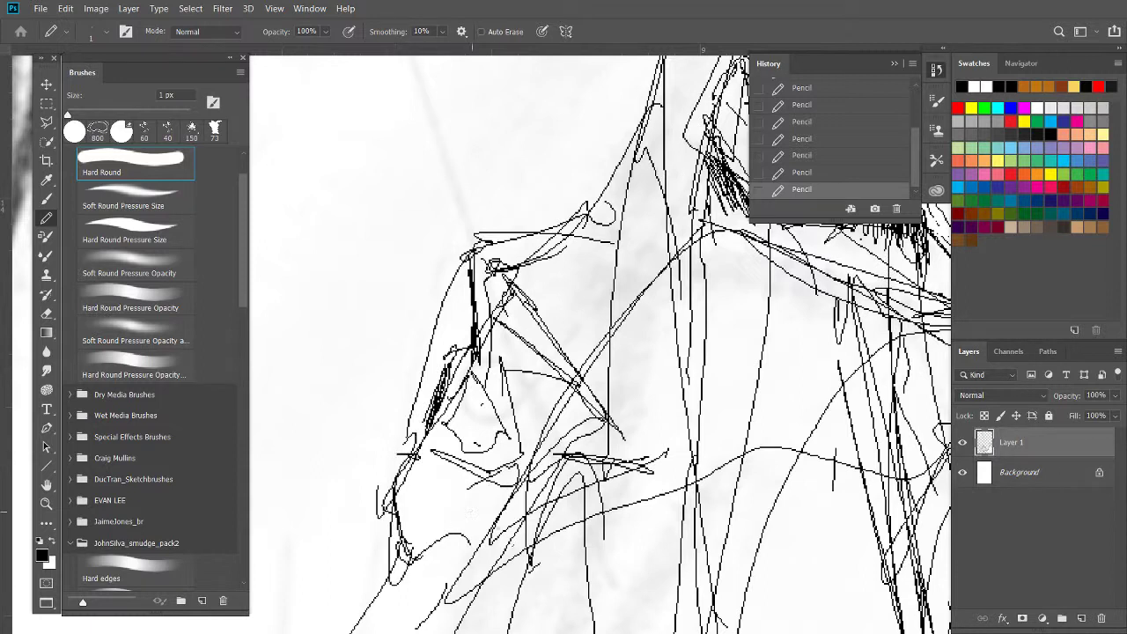
mouse_move(486, 483)
mouse_down()
mouse_move(426, 472)
mouse_move(417, 511)
mouse_move(470, 502)
mouse_up()
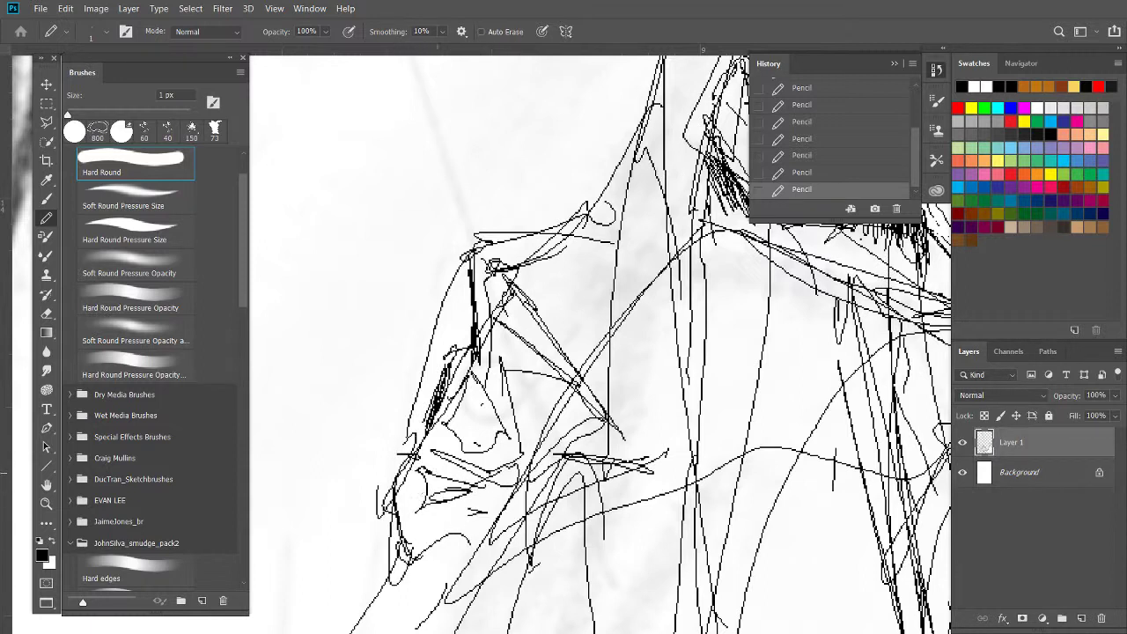
key(ctrl+z)
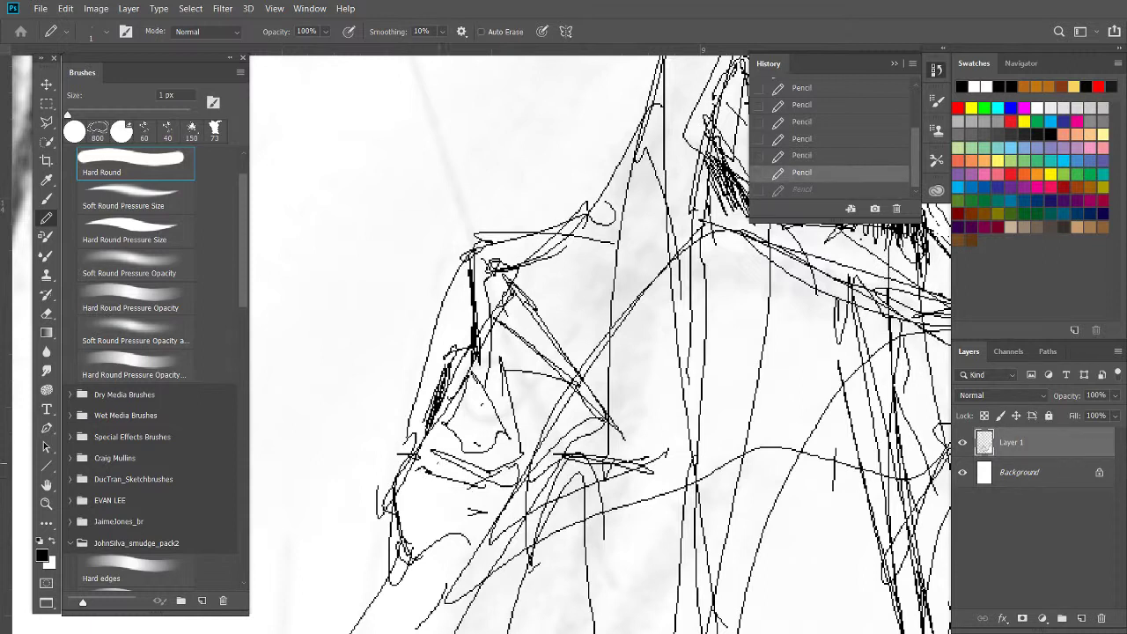
Draw an eye, shape the chin and mouth, and add short cheek strokes
mouse_move(454, 435)
mouse_down()
mouse_move(497, 451)
mouse_move(447, 452)
mouse_up()
mouse_move(447, 459)
mouse_down()
mouse_move(482, 498)
mouse_move(460, 515)
mouse_move(474, 534)
mouse_move(408, 503)
mouse_move(402, 524)
mouse_move(458, 528)
mouse_up()
drag(442, 486, 456, 521)
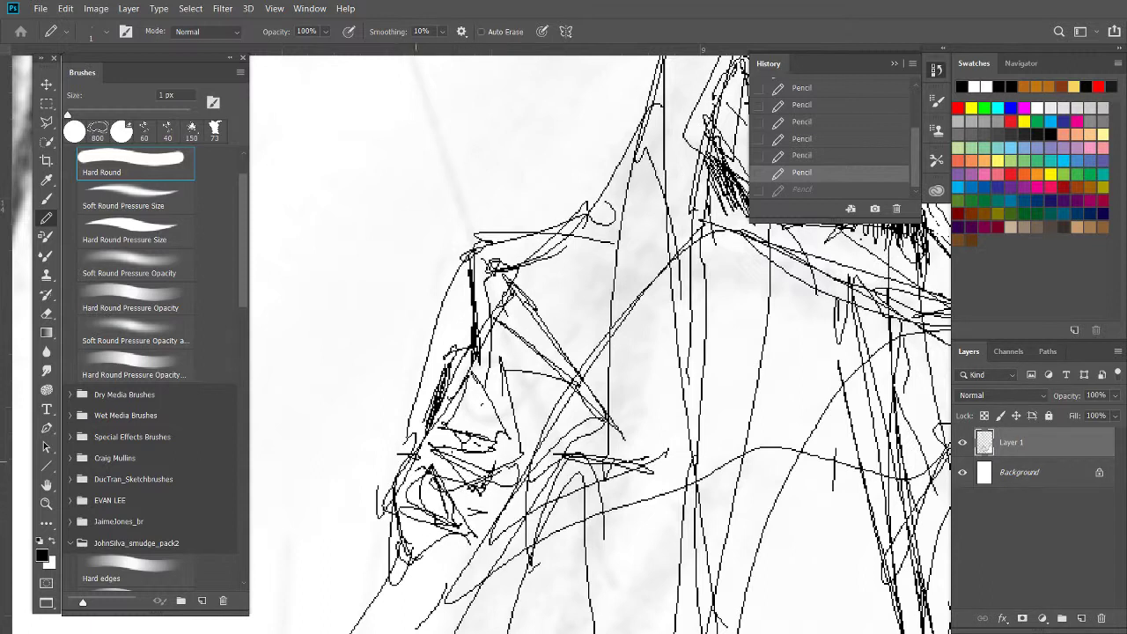
drag(563, 453, 596, 467)
mouse_move(568, 458)
mouse_down()
mouse_move(572, 489)
mouse_move(625, 424)
mouse_move(572, 453)
mouse_up()
mouse_move(563, 459)
mouse_down()
mouse_move(544, 493)
mouse_move(537, 556)
mouse_up()
Sketch the lower chin and neck and add a tiny mark to the face
drag(524, 547, 491, 568)
drag(503, 505, 546, 528)
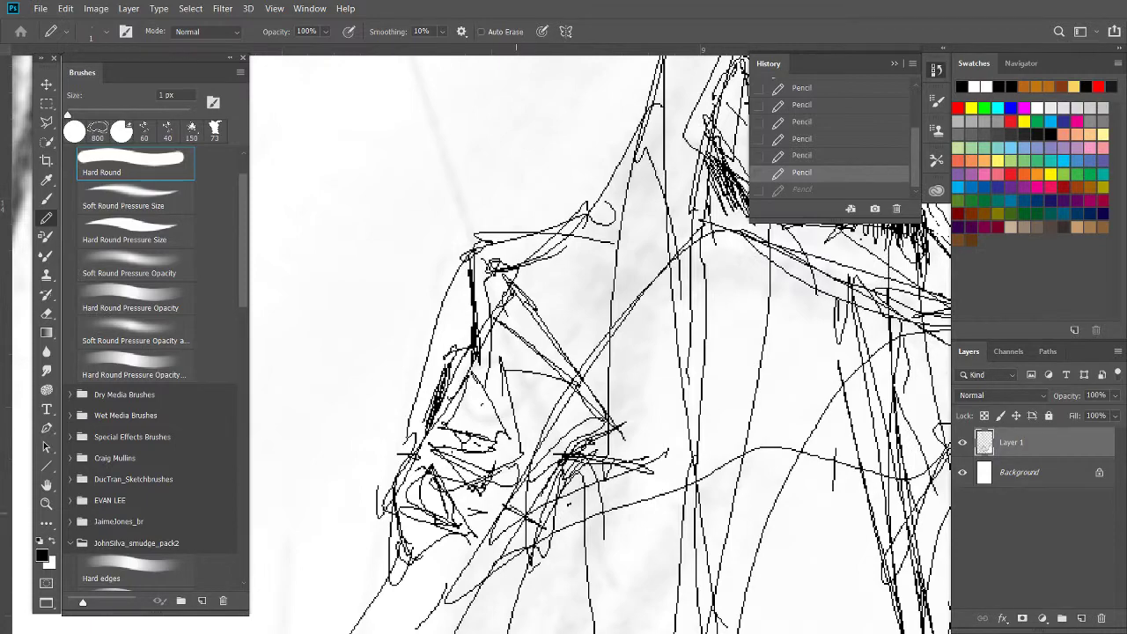
mouse_move(475, 489)
mouse_down()
mouse_move(532, 533)
mouse_move(520, 528)
mouse_up()
drag(521, 526, 541, 531)
drag(435, 461, 442, 470)
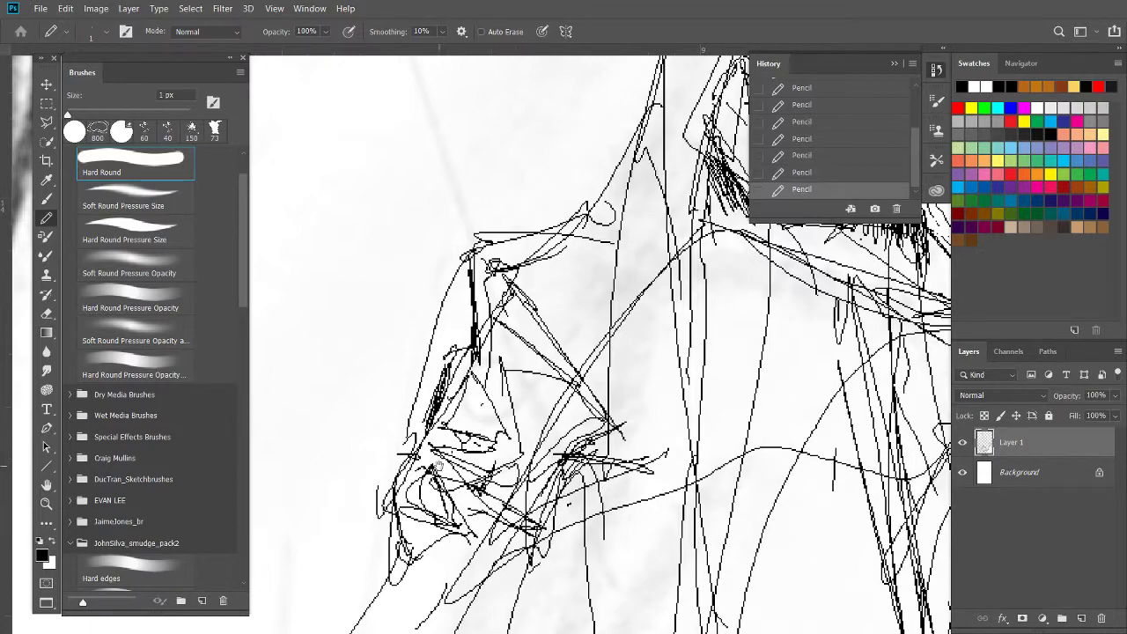
drag(523, 548, 515, 370)
mouse_move(515, 572)
mouse_down()
mouse_move(511, 542)
mouse_move(671, 510)
mouse_up()
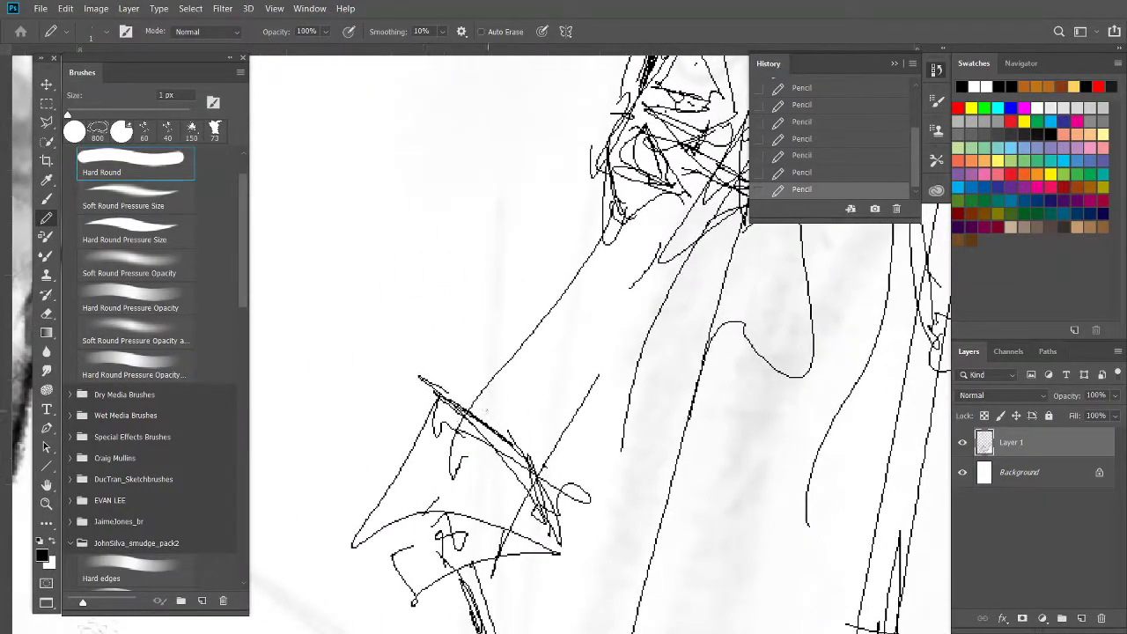
Add pencil strokes along the figure's left sleeve
scroll(486, 409, down, 5)
scroll(486, 410, up, 2)
scroll(486, 410, up, 2)
scroll(486, 410, up, 2)
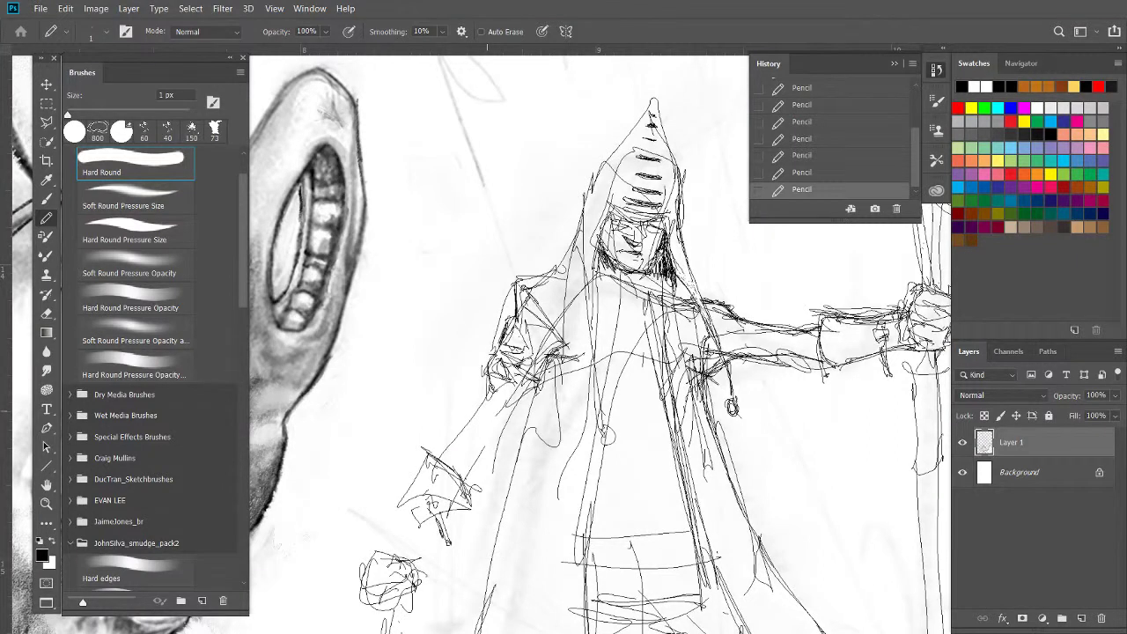
drag(527, 389, 500, 456)
mouse_move(525, 409)
mouse_down()
mouse_move(493, 467)
mouse_move(465, 466)
mouse_up()
Refine the figure's left hand and the small sketch below it
mouse_move(482, 509)
mouse_down()
mouse_move(457, 452)
mouse_move(424, 435)
mouse_move(424, 464)
mouse_move(400, 509)
mouse_up()
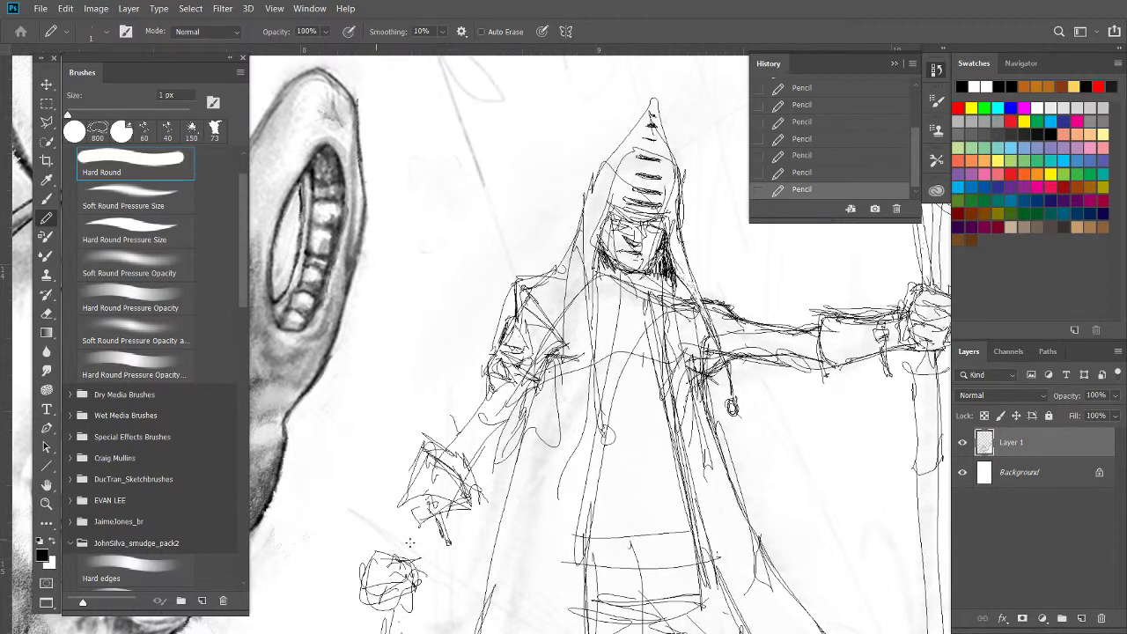
drag(470, 498, 421, 519)
mouse_move(419, 530)
mouse_down()
mouse_move(395, 589)
mouse_move(373, 581)
mouse_move(391, 581)
mouse_move(377, 577)
mouse_move(393, 523)
mouse_move(410, 549)
mouse_up()
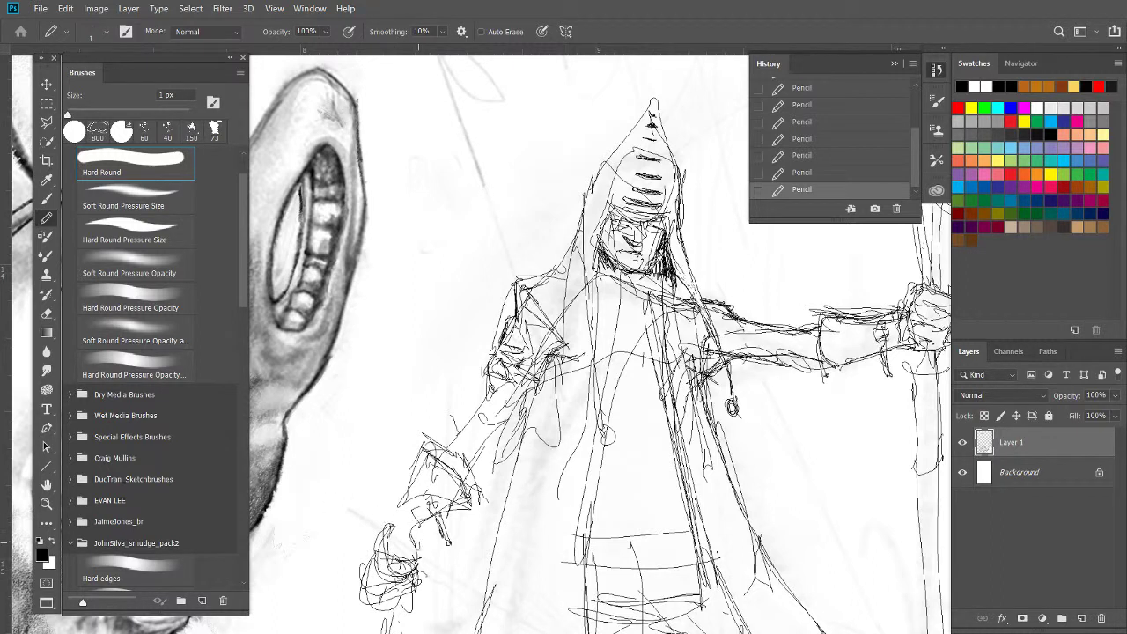
mouse_move(476, 479)
mouse_down()
mouse_move(452, 502)
mouse_move(474, 502)
mouse_up()
drag(484, 461, 467, 475)
Add strokes to the left arm and torso, including a long vertical line down the coat
drag(499, 398, 518, 385)
mouse_move(513, 449)
mouse_down()
mouse_move(472, 393)
mouse_move(447, 481)
mouse_move(539, 387)
mouse_up()
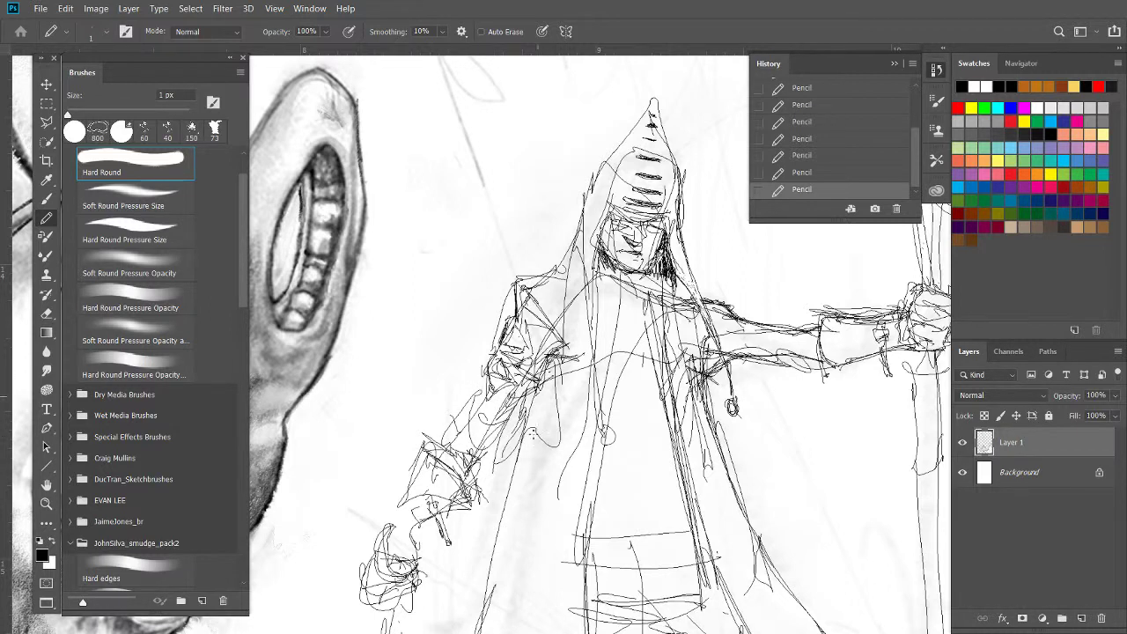
drag(532, 433, 524, 467)
drag(528, 410, 516, 589)
drag(515, 468, 521, 615)
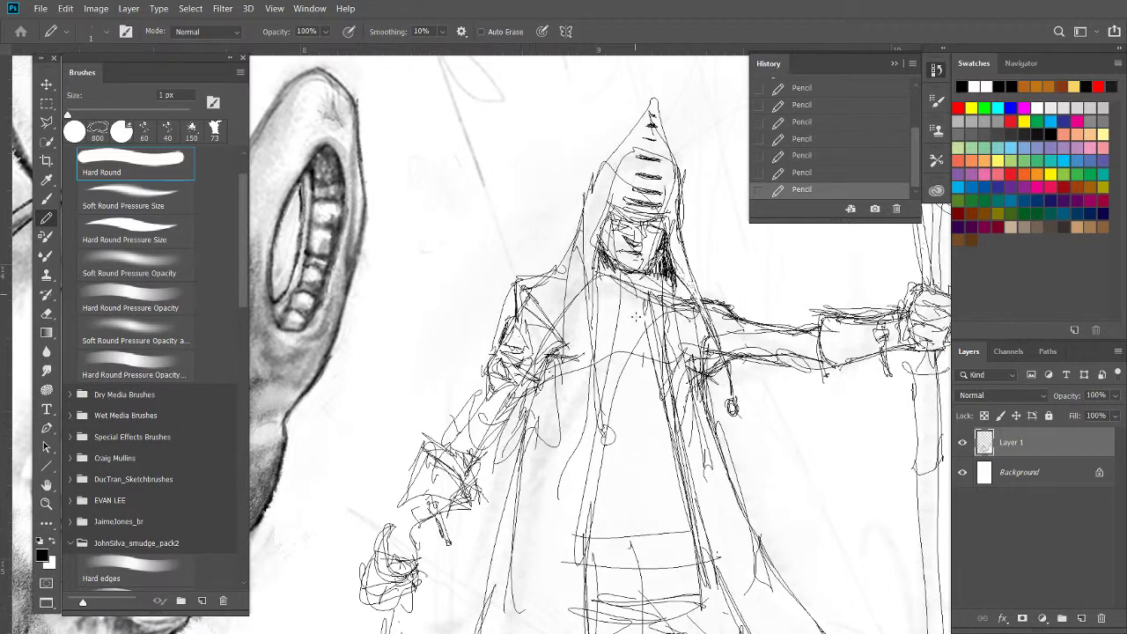
drag(621, 538, 626, 545)
mouse_move(666, 447)
mouse_down()
mouse_move(672, 546)
mouse_move(667, 516)
mouse_move(699, 568)
mouse_up()
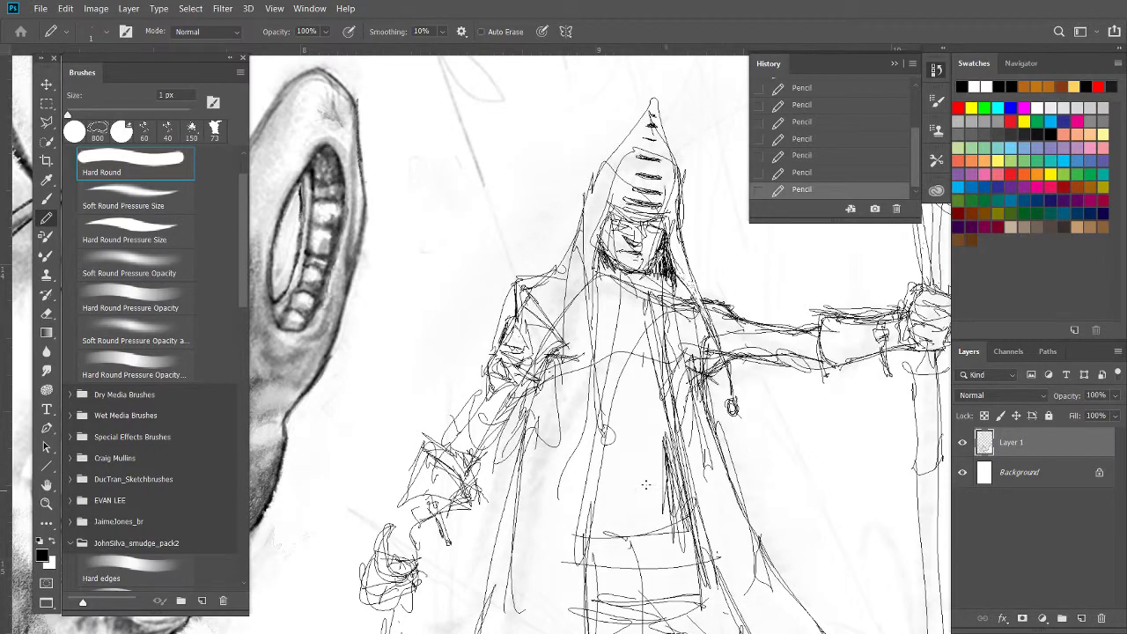
mouse_move(559, 538)
mouse_down()
mouse_move(549, 476)
mouse_move(608, 521)
mouse_up()
Hatch the lower coat with vertical strokes, arcs and lines
drag(595, 466, 622, 546)
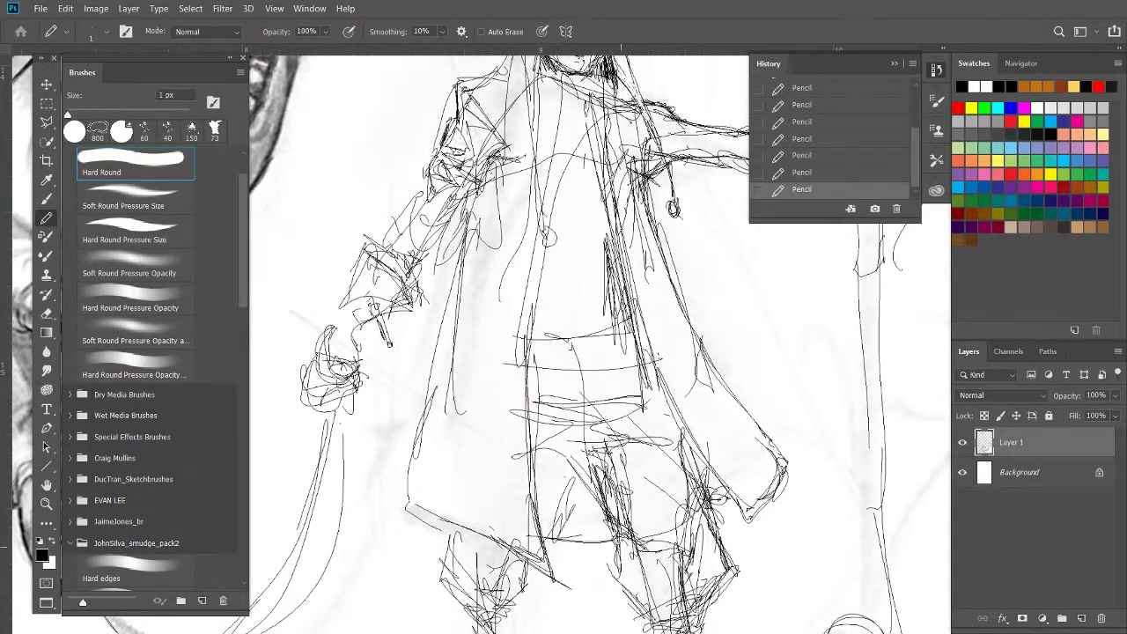
drag(595, 448, 613, 528)
mouse_move(589, 467)
mouse_down()
mouse_move(574, 534)
mouse_move(562, 530)
mouse_up()
drag(556, 516, 611, 548)
drag(604, 477, 571, 540)
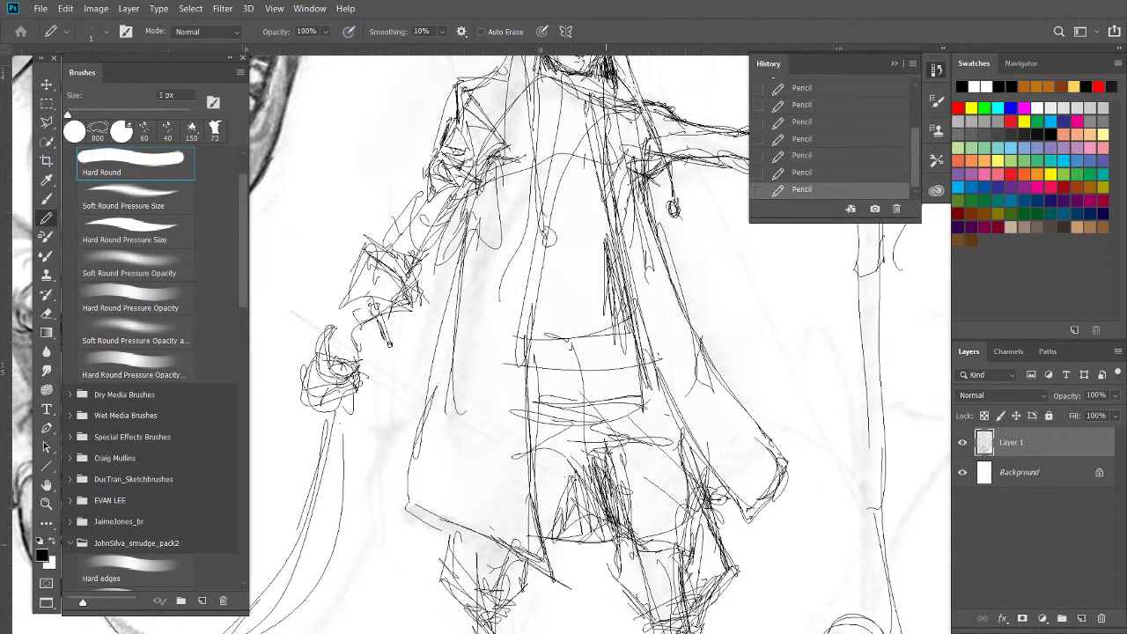
drag(607, 486, 537, 532)
drag(574, 419, 509, 465)
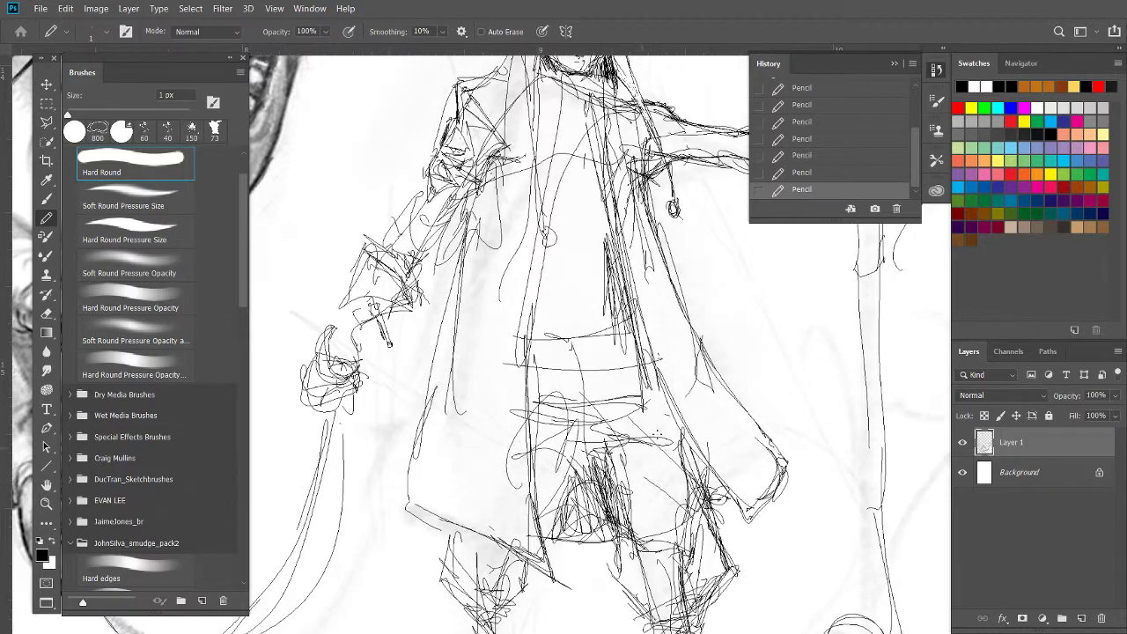
Add faint marks and a thin line on the chest
scroll(592, 357, up, 4)
scroll(591, 356, up, 1)
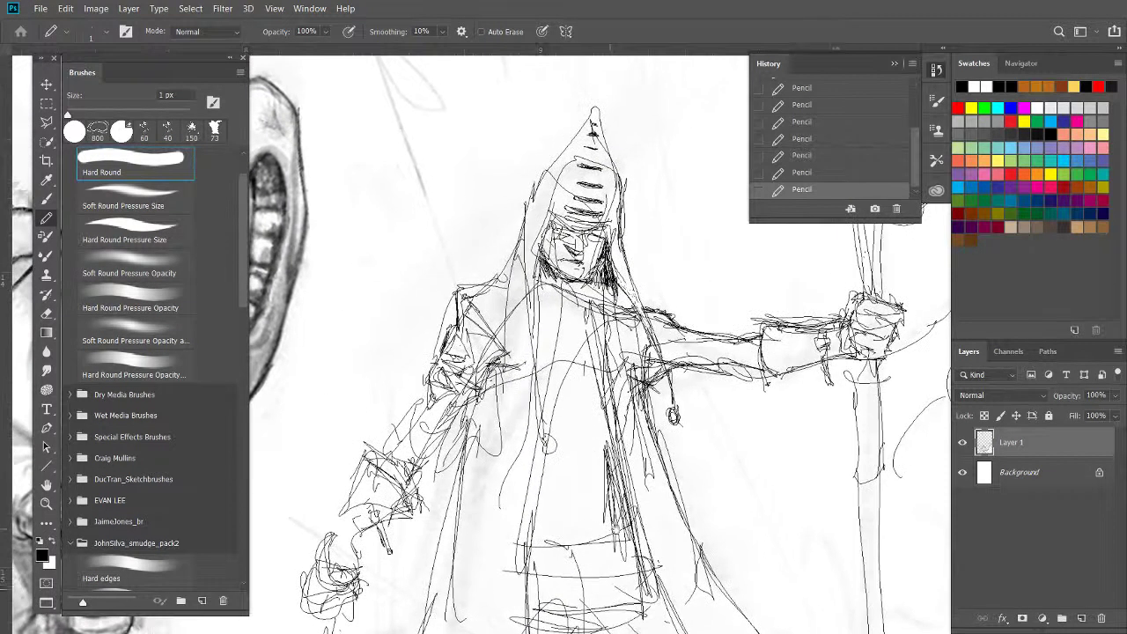
drag(608, 379, 624, 308)
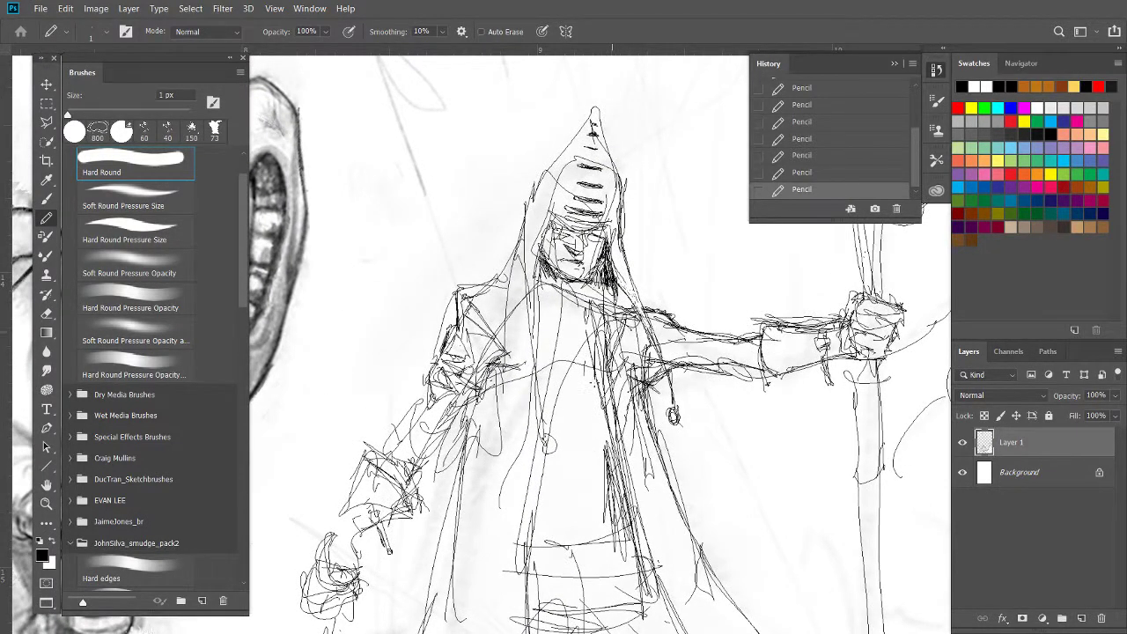
drag(549, 359, 539, 322)
Draw a small spiral on the lower torso and thin vertical lines up the chest
scroll(418, 308, up, 1)
scroll(418, 308, up, 1)
mouse_move(642, 532)
mouse_down()
mouse_move(626, 520)
mouse_move(622, 528)
mouse_up()
drag(610, 398, 605, 518)
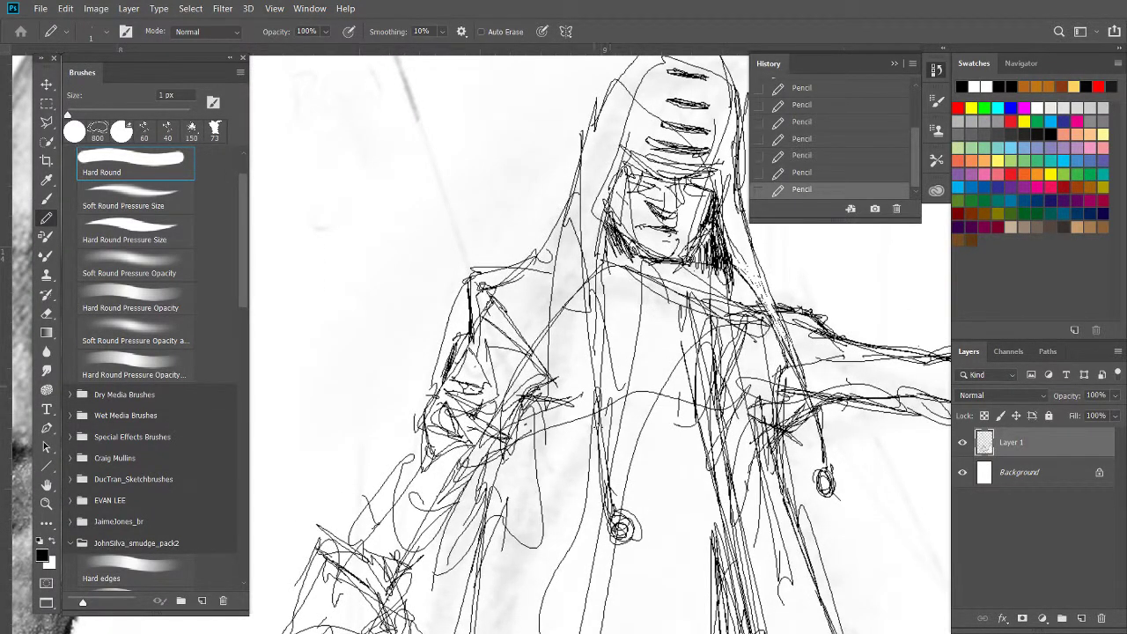
drag(581, 271, 595, 407)
drag(584, 308, 597, 445)
drag(595, 350, 607, 236)
drag(597, 319, 607, 266)
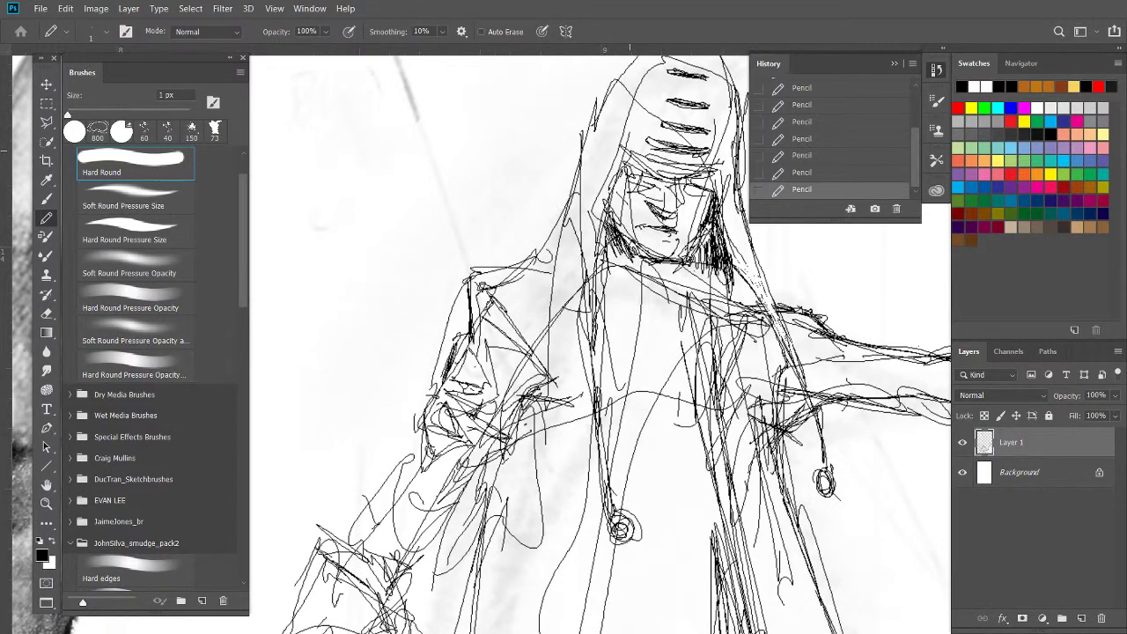
Zoom into the face and sketch short pencil strokes around the figure's right eye
scroll(599, 344, down, 3)
scroll(598, 344, up, 2)
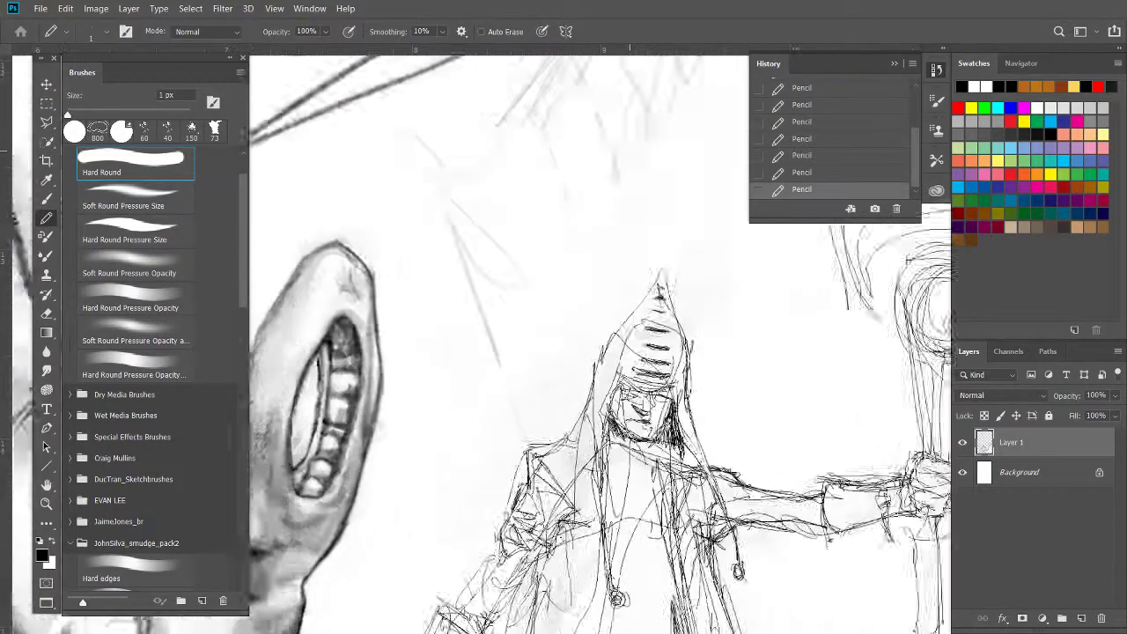
scroll(563, 291, up, 3)
scroll(572, 370, up, 1)
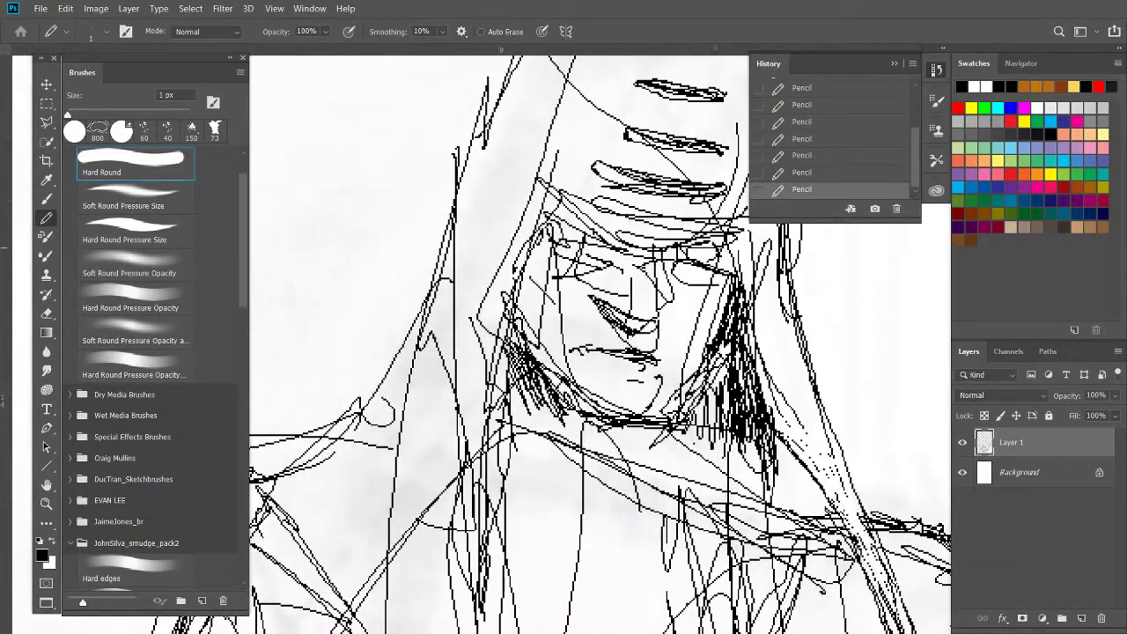
drag(690, 262, 732, 256)
drag(674, 279, 718, 276)
mouse_move(669, 279)
mouse_down()
mouse_move(686, 268)
mouse_move(720, 285)
mouse_up()
drag(669, 292, 688, 278)
drag(655, 282, 673, 264)
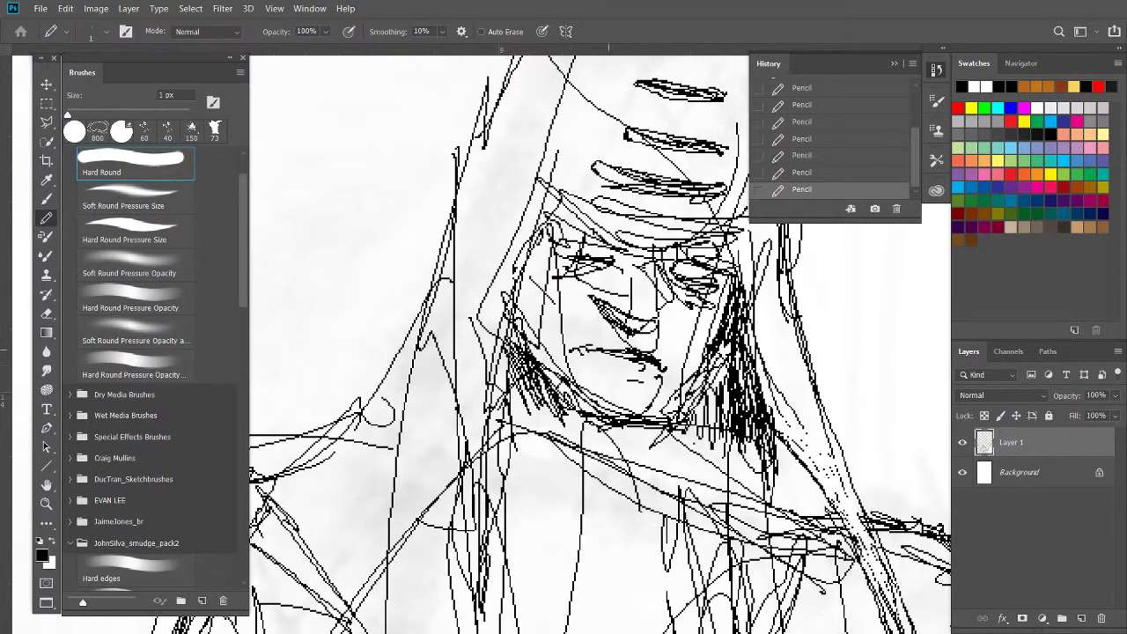
Darken the mouth and lower lip, then trace a heavier jaw and chin line
drag(627, 329, 660, 317)
drag(610, 310, 644, 329)
key(x)
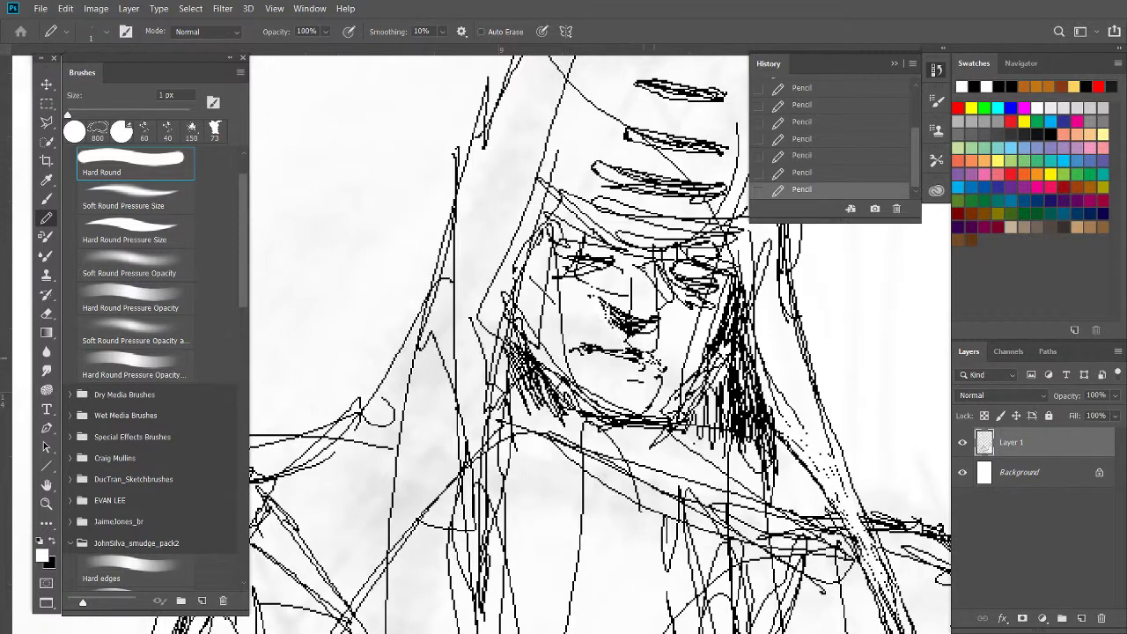
key(x)
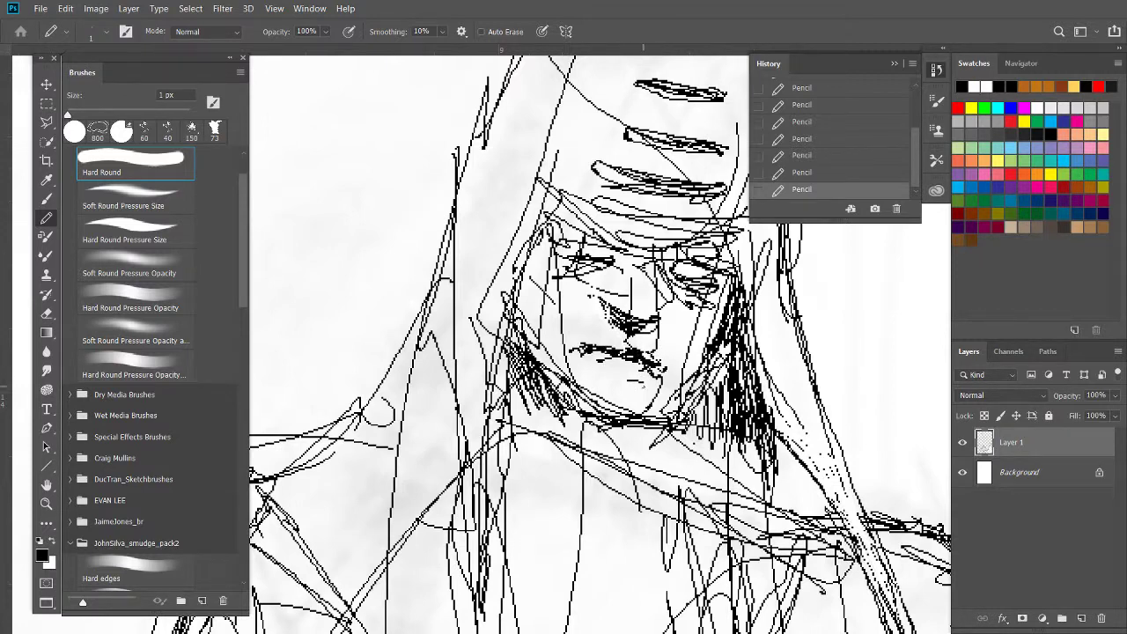
drag(669, 380, 658, 415)
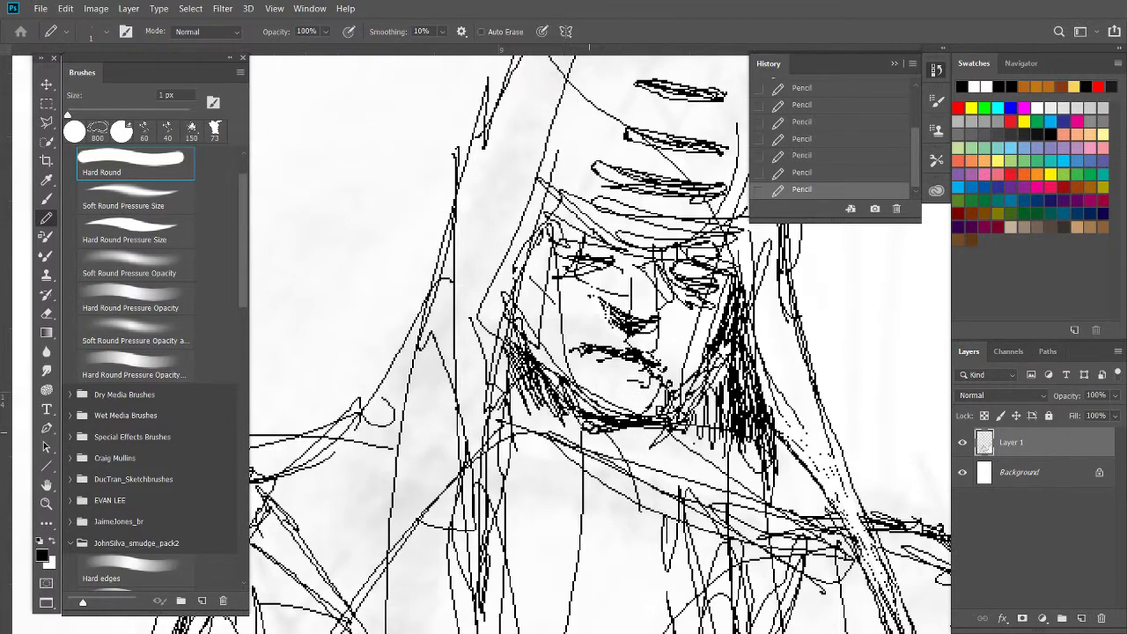
drag(556, 391, 654, 435)
key(x)
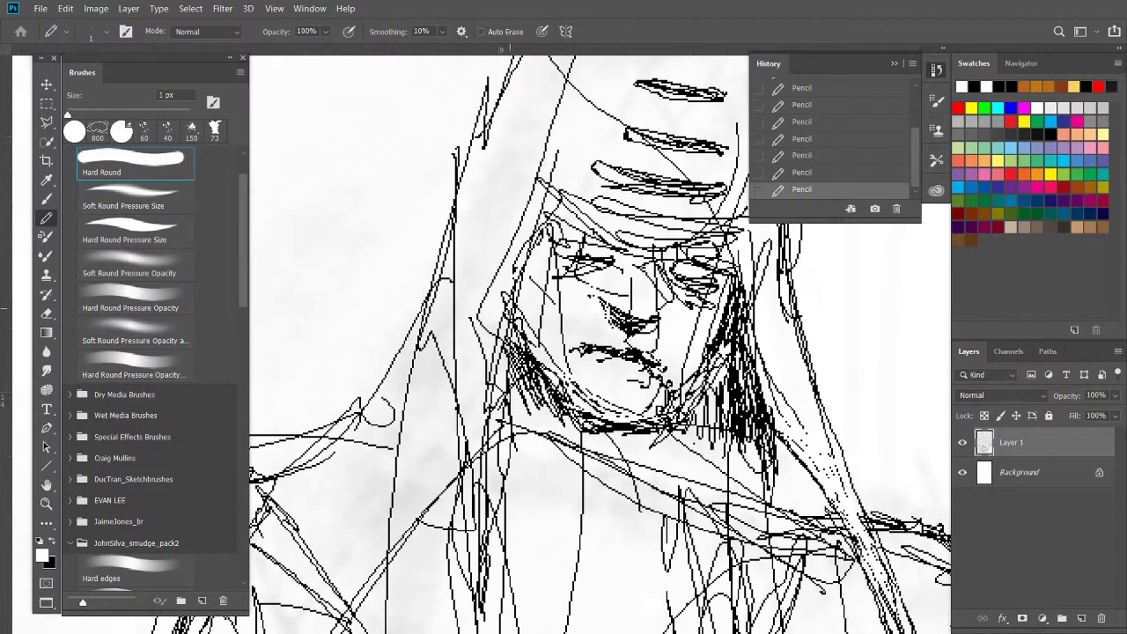
Erase stray chin and mouth lines, shrinking the Eraser to 20 px
key(x)
key(e)
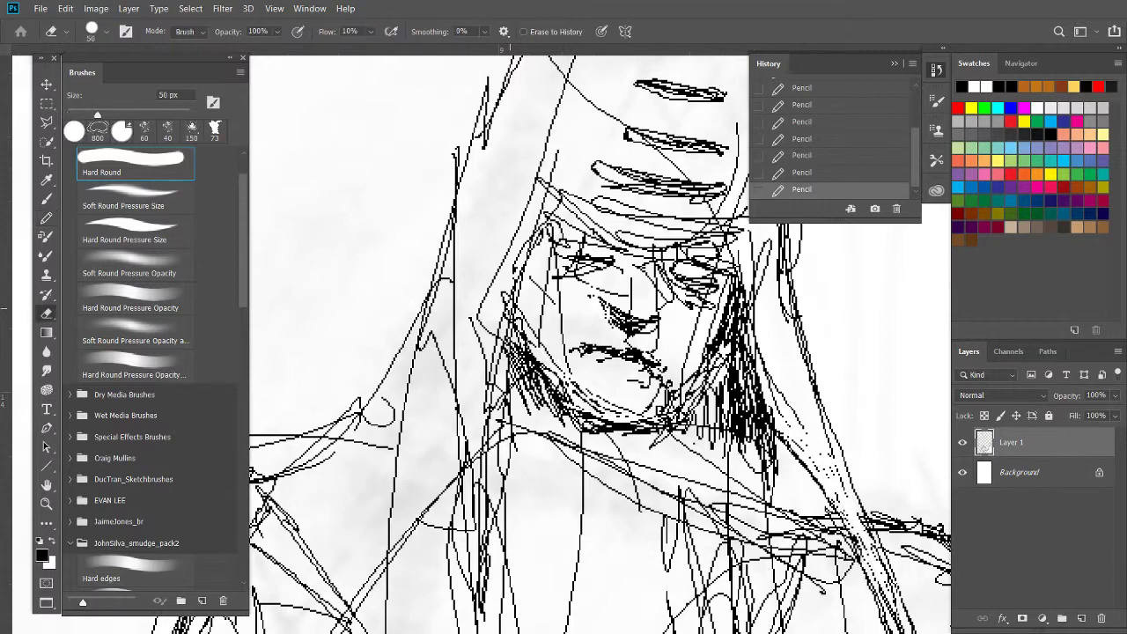
key(bracketleft)
key(bracketleft)
key(bracketleft)
drag(610, 406, 533, 328)
key(bracketleft)
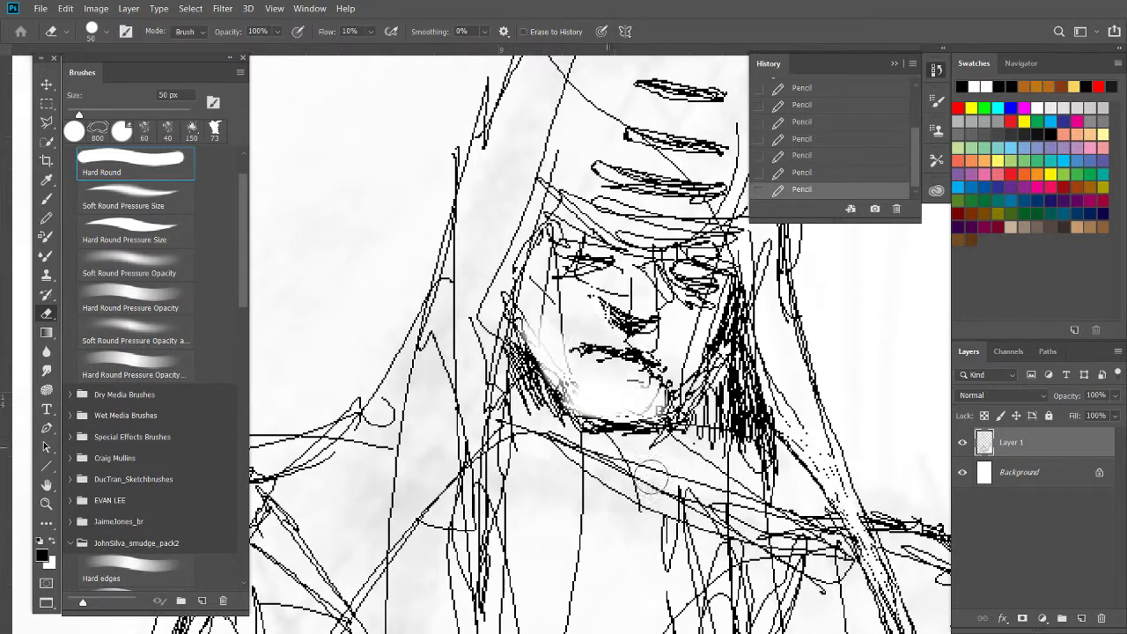
key(bracketleft)
key(bracketleft)
key(bracketleft)
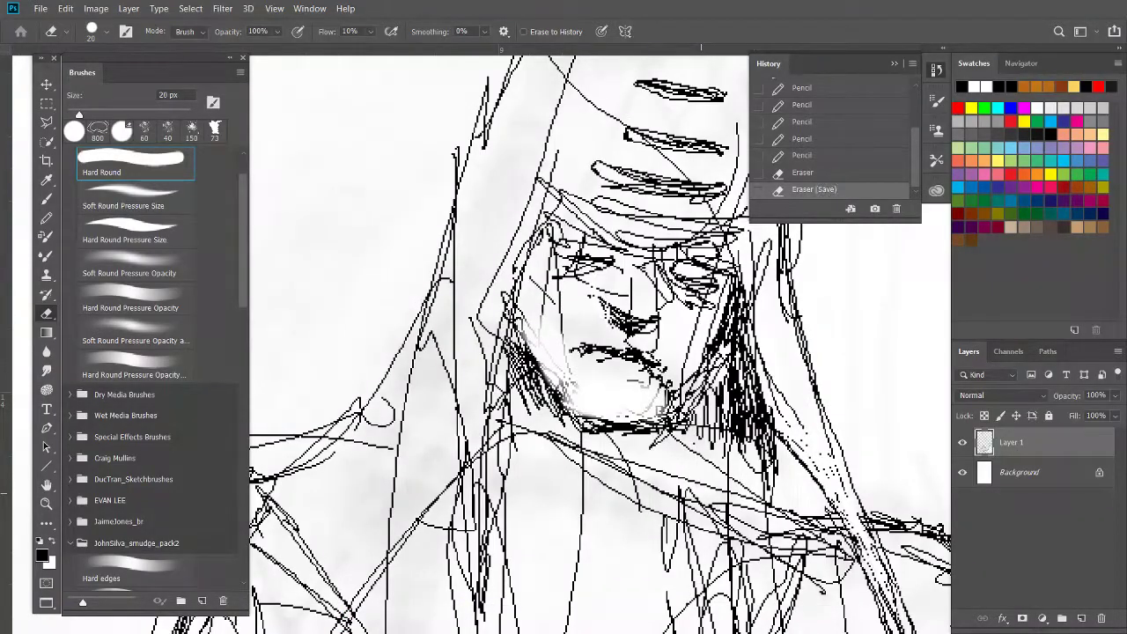
Zoom out and back in, then bring the hooded figure to the centre of view
scroll(607, 273, down, 3)
scroll(607, 273, down, 3)
scroll(607, 272, down, 2)
scroll(608, 273, down, 1)
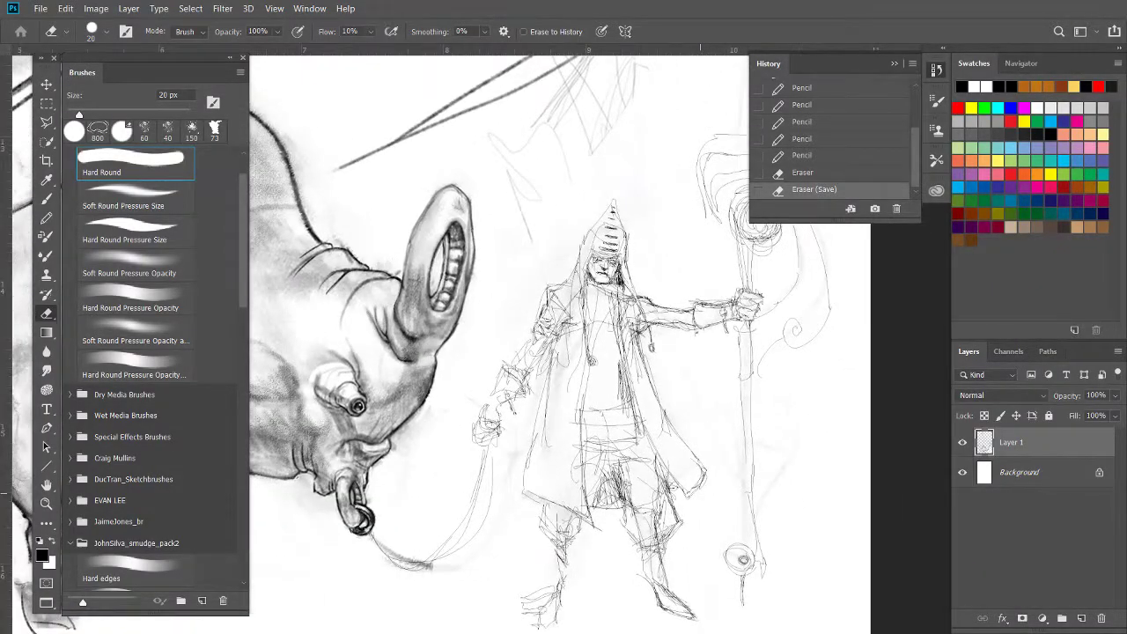
scroll(700, 299, up, 2)
scroll(700, 299, up, 1)
scroll(700, 299, up, 2)
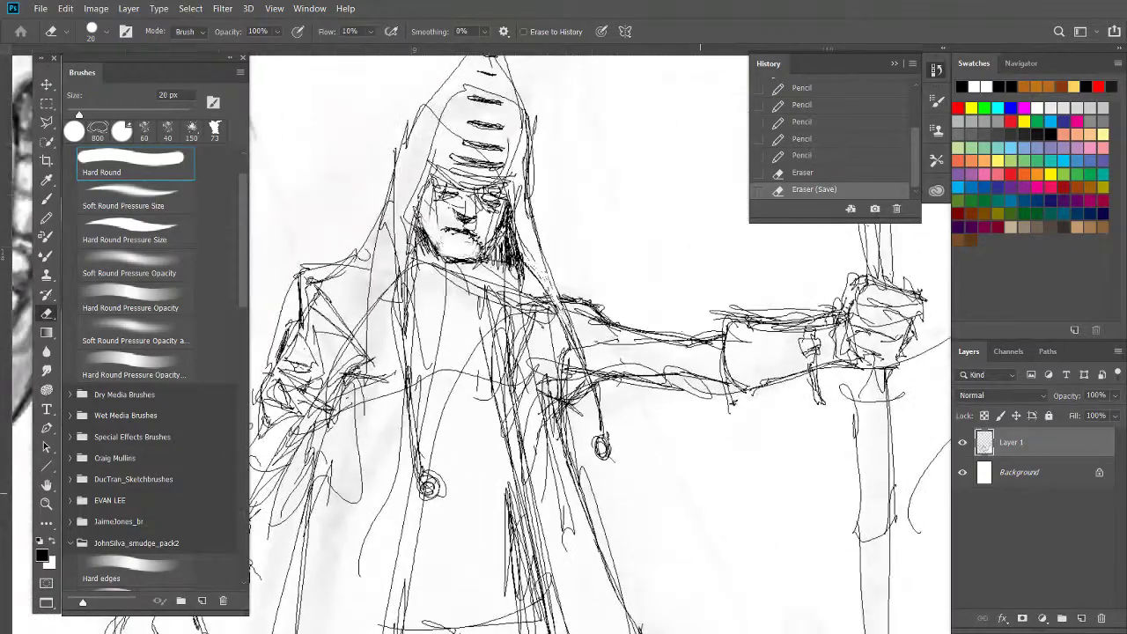
drag(462, 221, 643, 251)
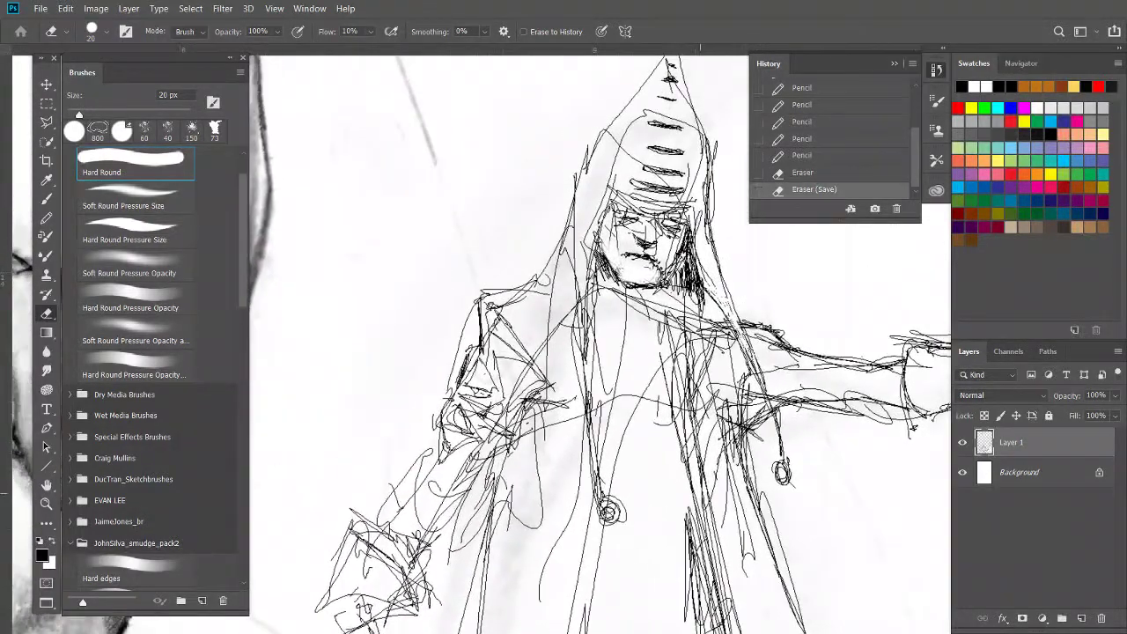
Fade the sketch layer to 30% opacity, undo it, and zoom out to the whole drawing
key(v)
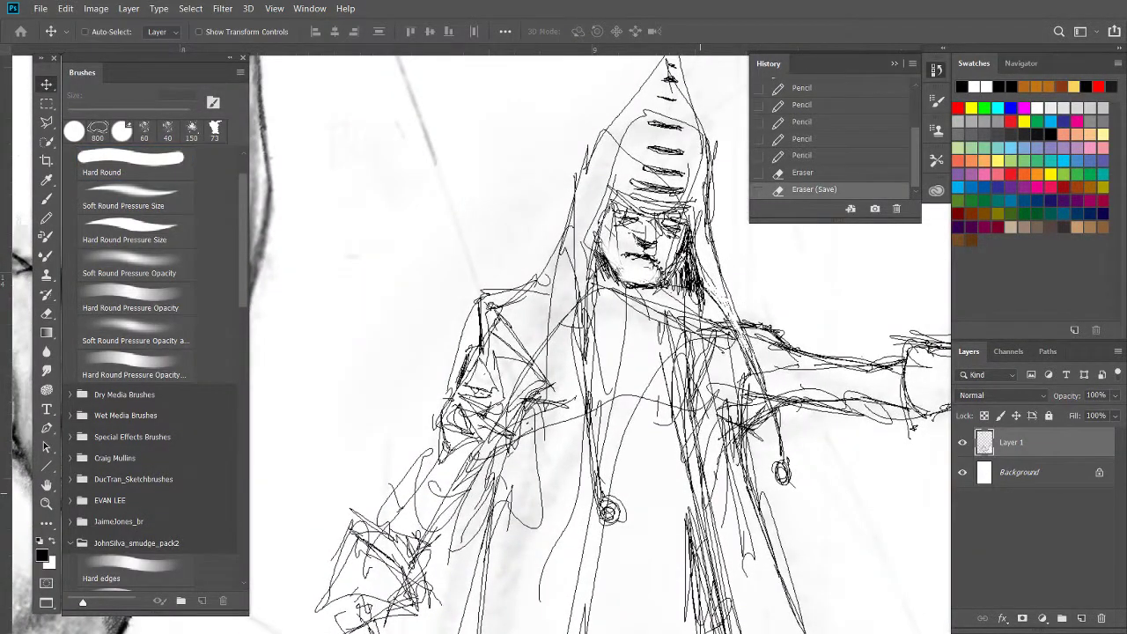
key(3)
key(ctrl+z)
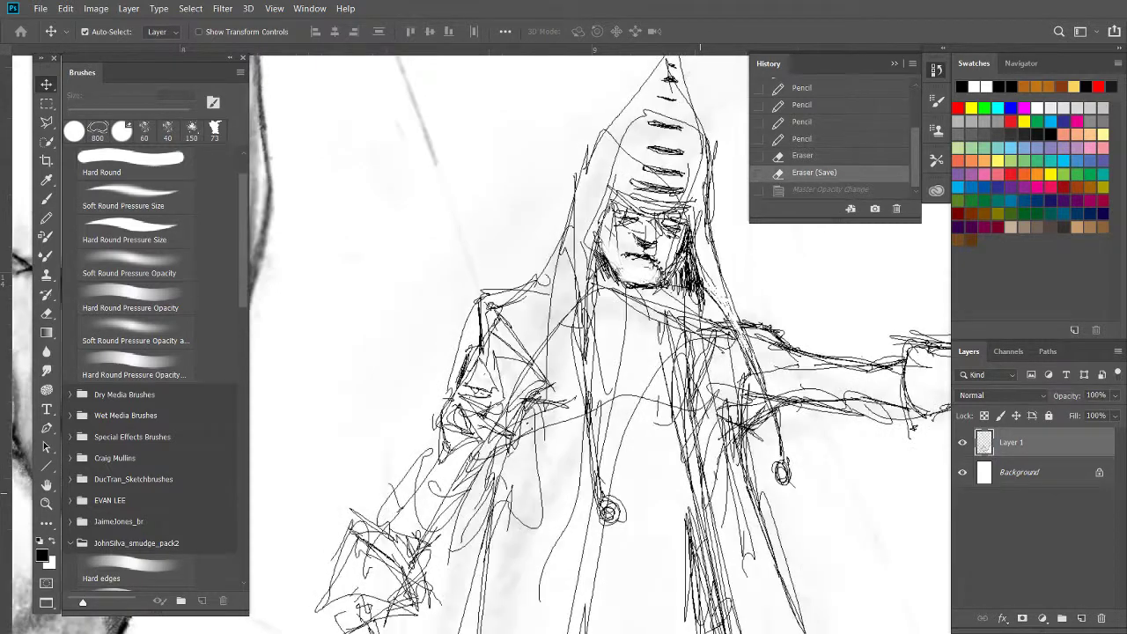
key(ctrl+minus)
key(ctrl+minus)
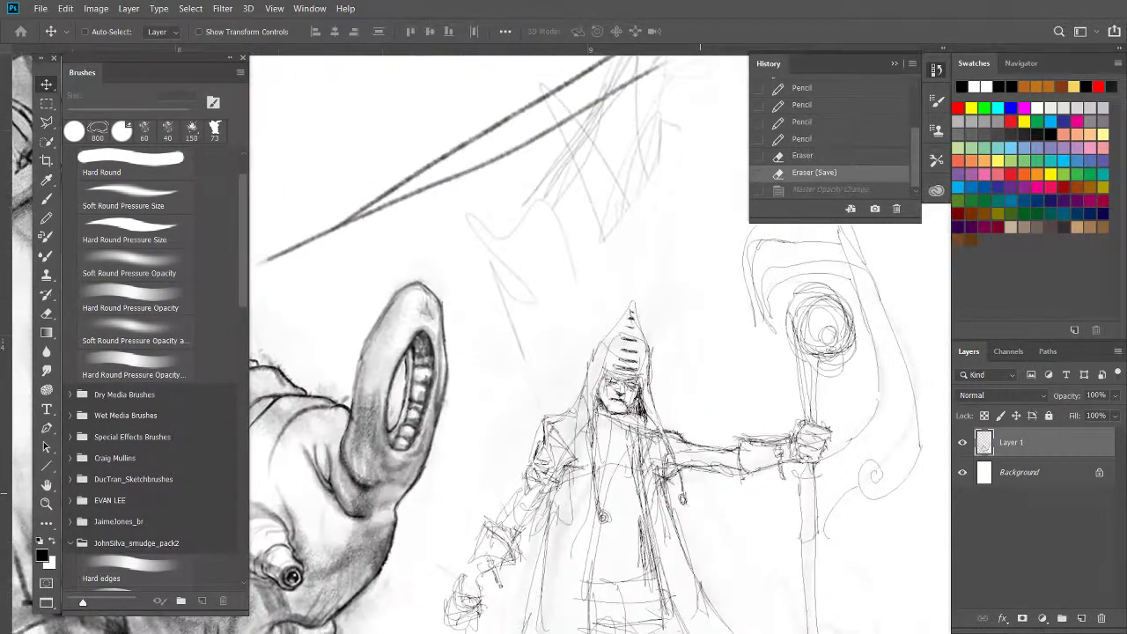
key(ctrl+minus)
key(ctrl+minus)
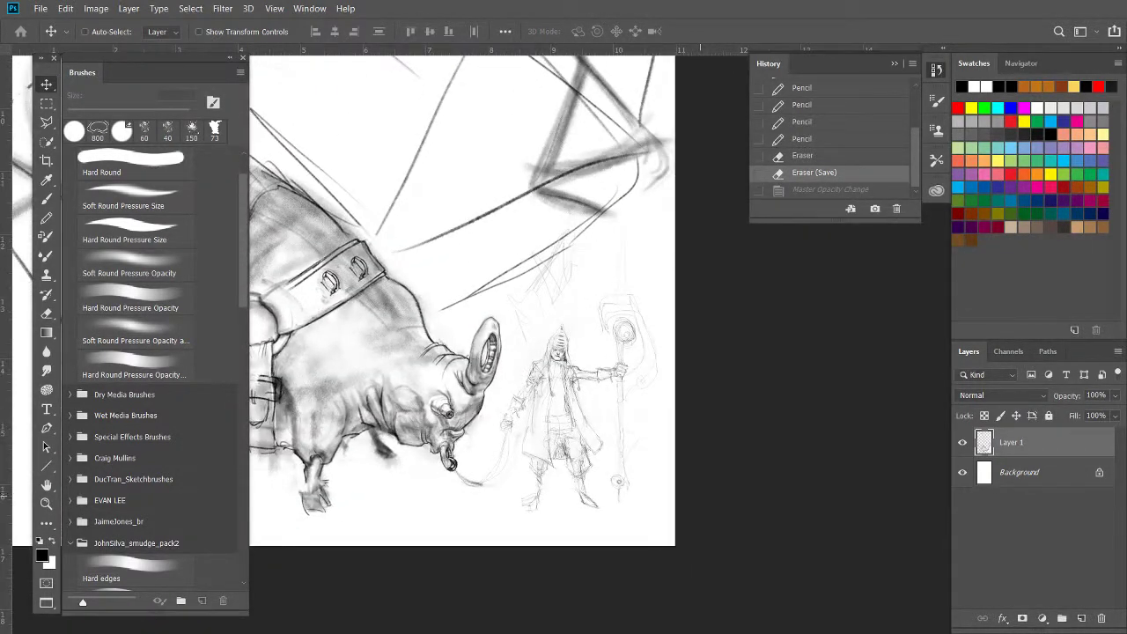
key(l)
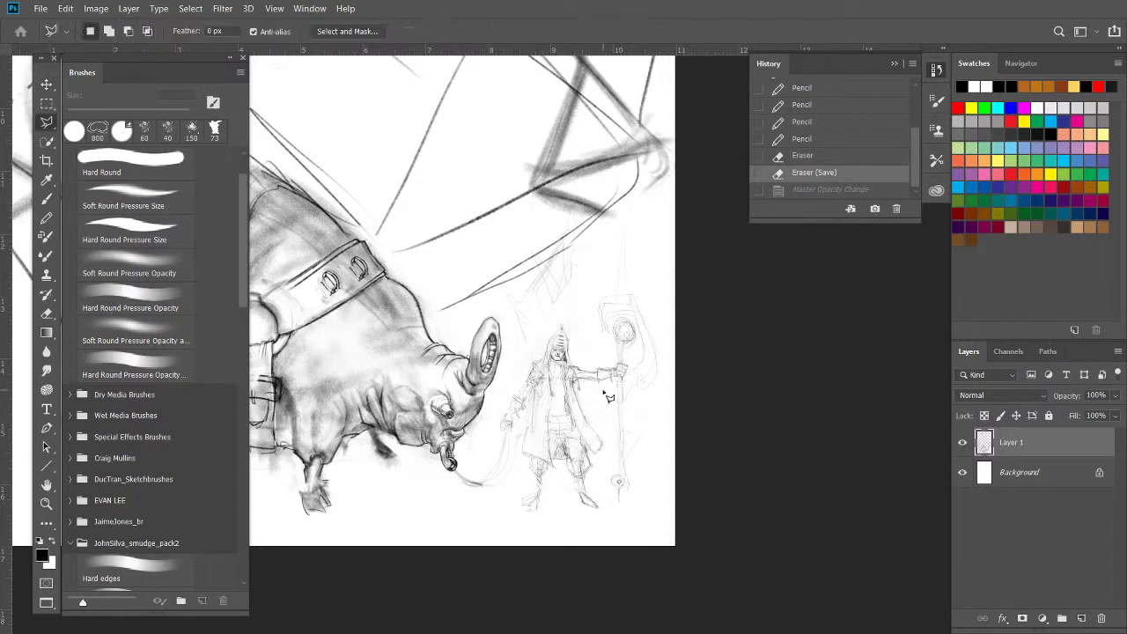
Draw a five-corner polygonal lasso around the hooded figure and staff, excluding the beast
click(515, 358)
click(476, 456)
click(503, 546)
click(674, 525)
click(660, 280)
key(Return)
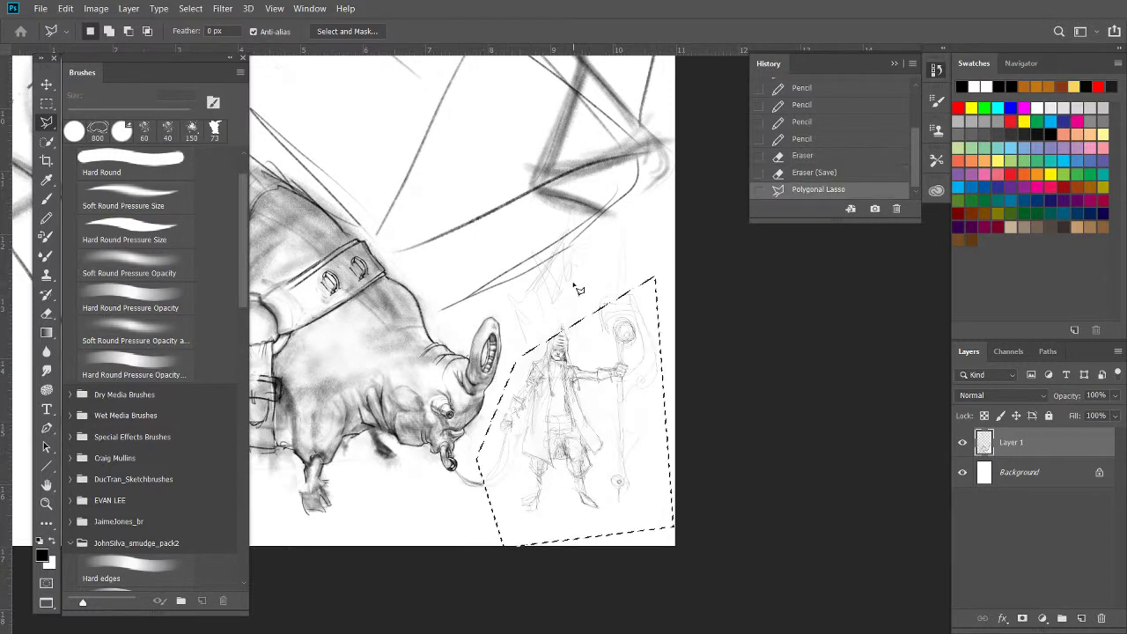
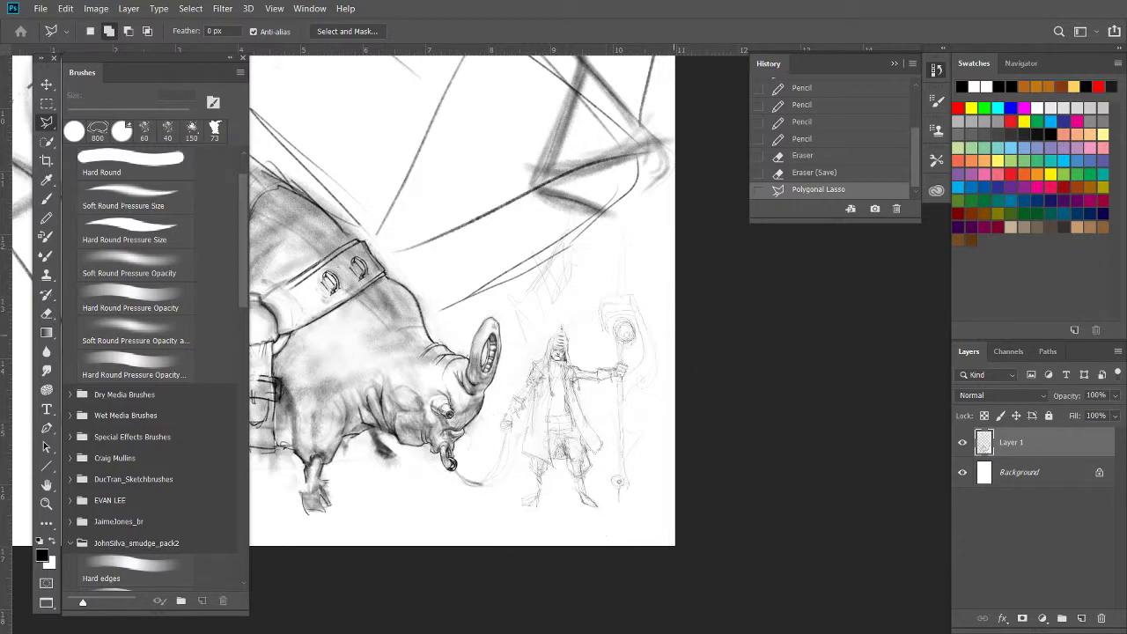
Restore the polygonal lasso selection around the hooded figure after it was cleared
key(ctrl+d)
key(Return)
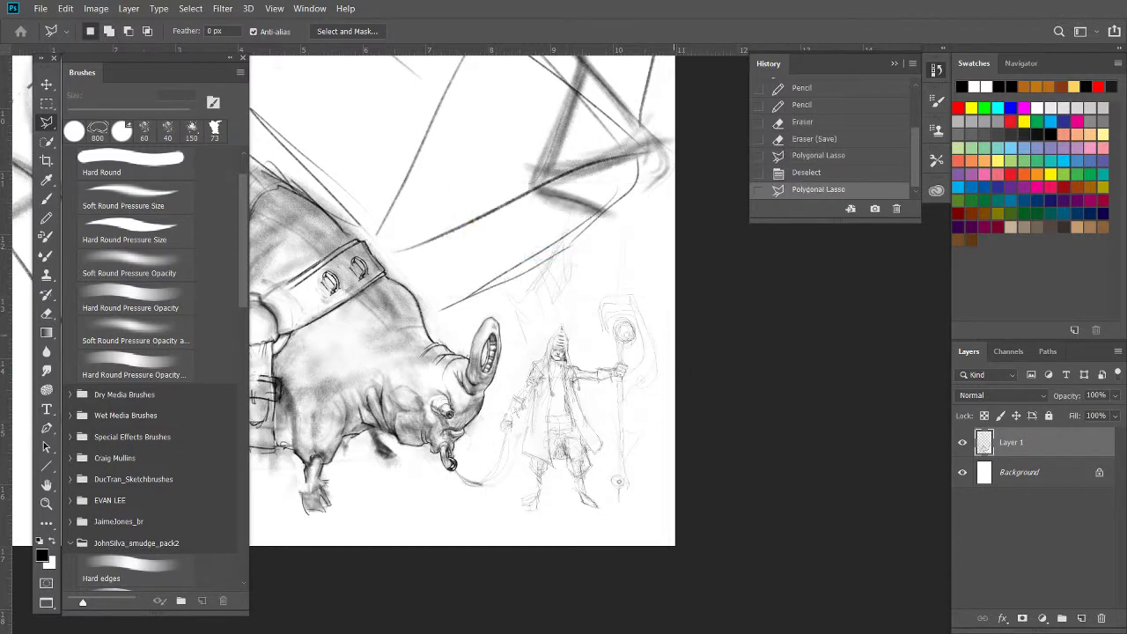
key(ctrl+z)
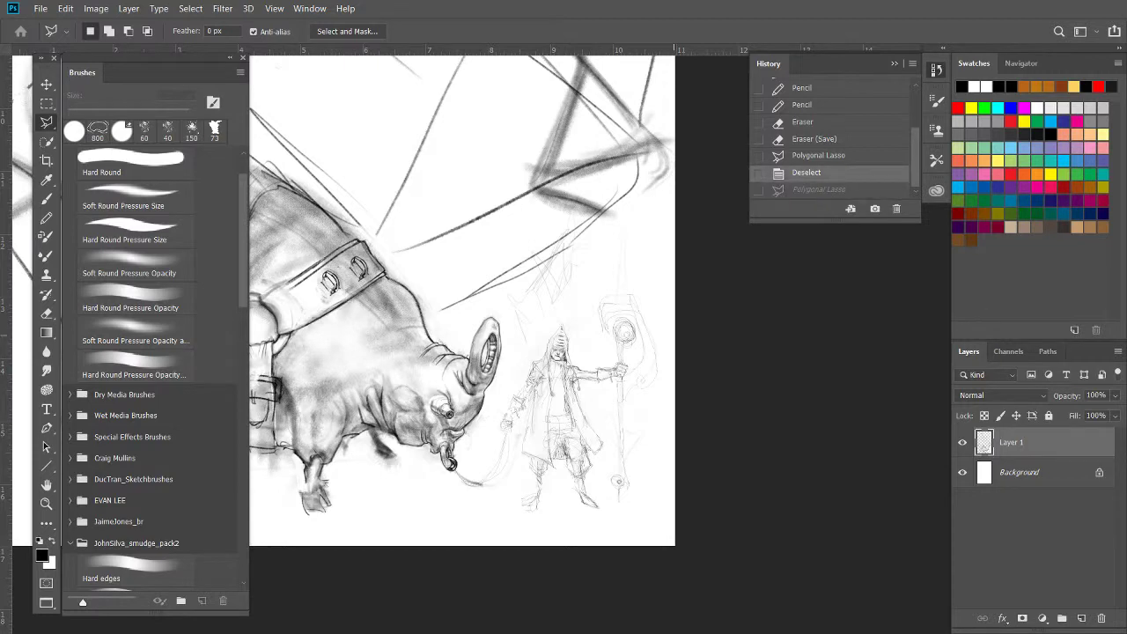
middle_click(674, 334)
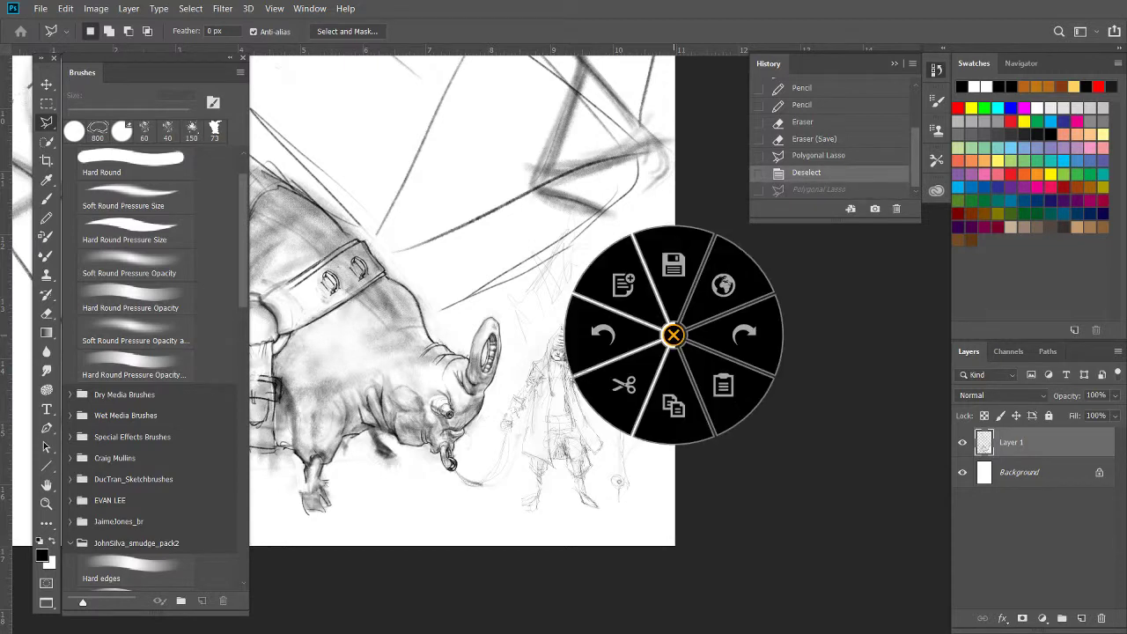
click(818, 155)
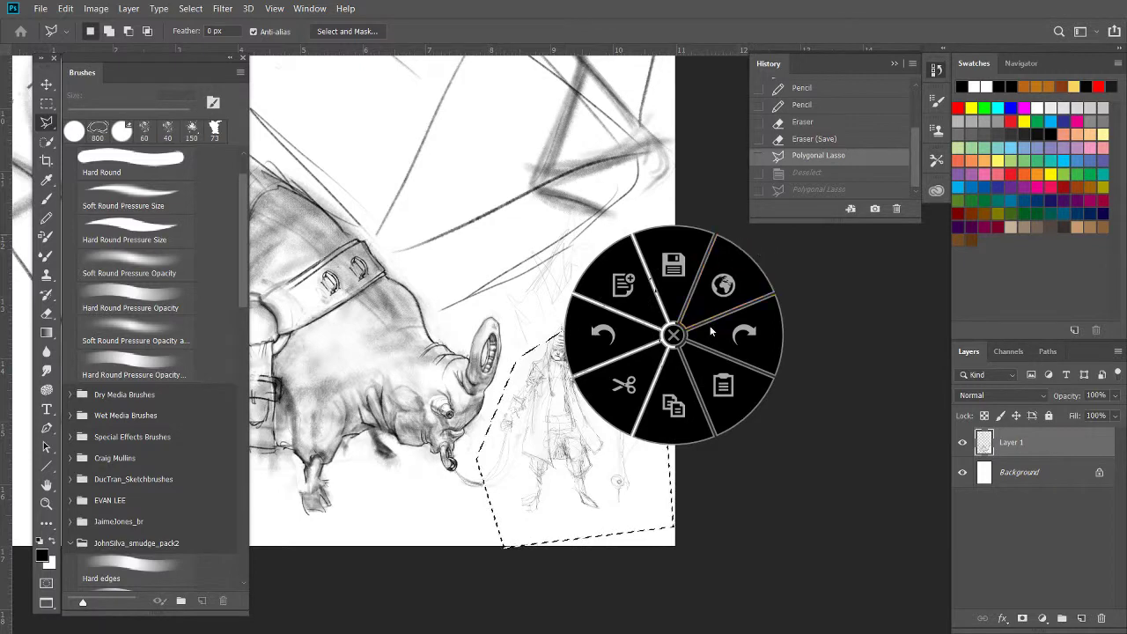
click(674, 344)
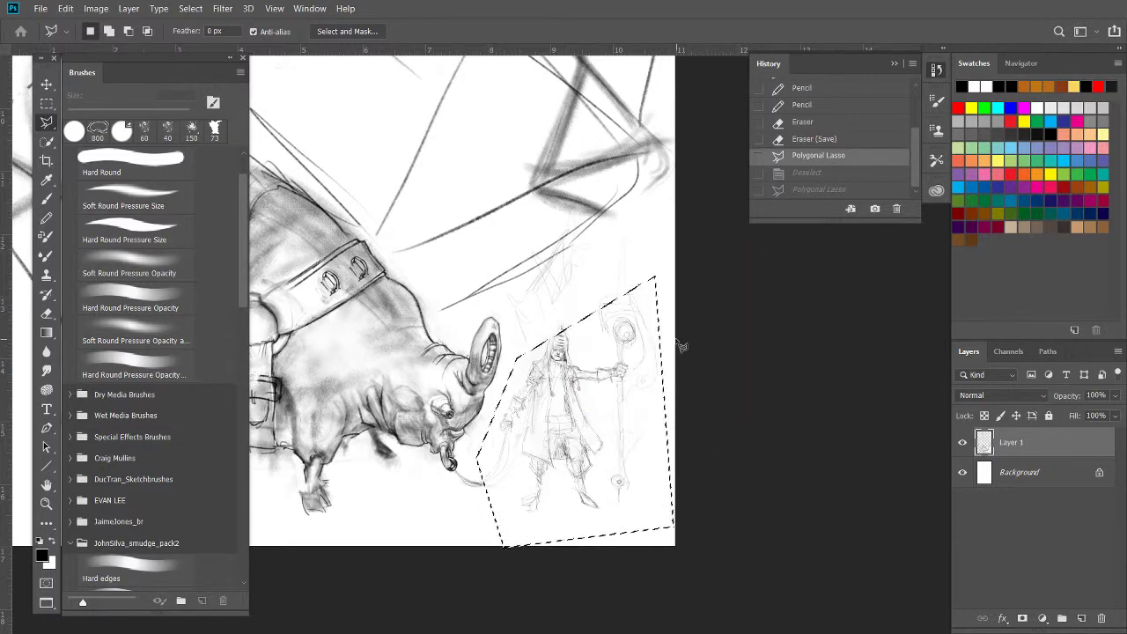
Add a rectangular area above the staff to the selection and zoom in on it
key(m)
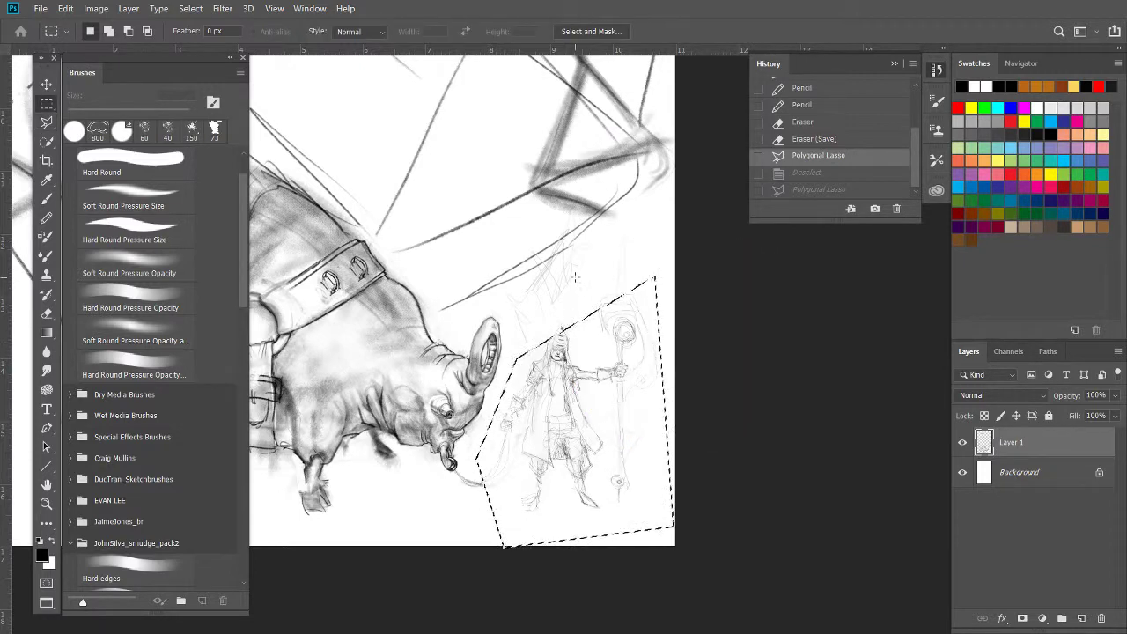
drag(652, 239, 522, 379)
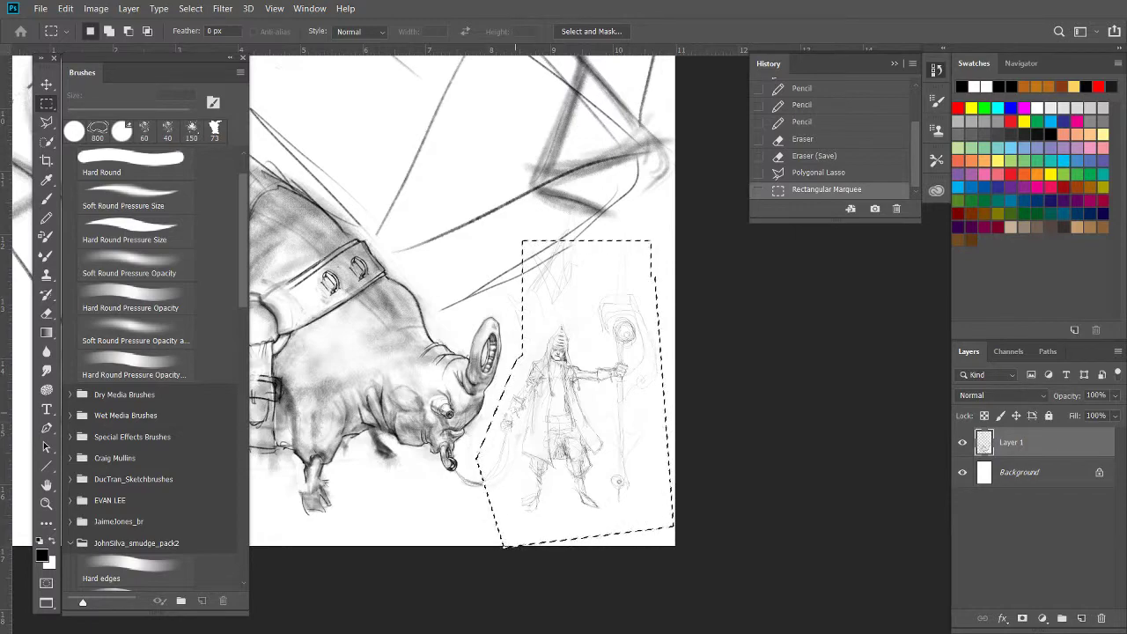
key(ctrl+plus)
key(ctrl+plus)
key(ctrl+plus)
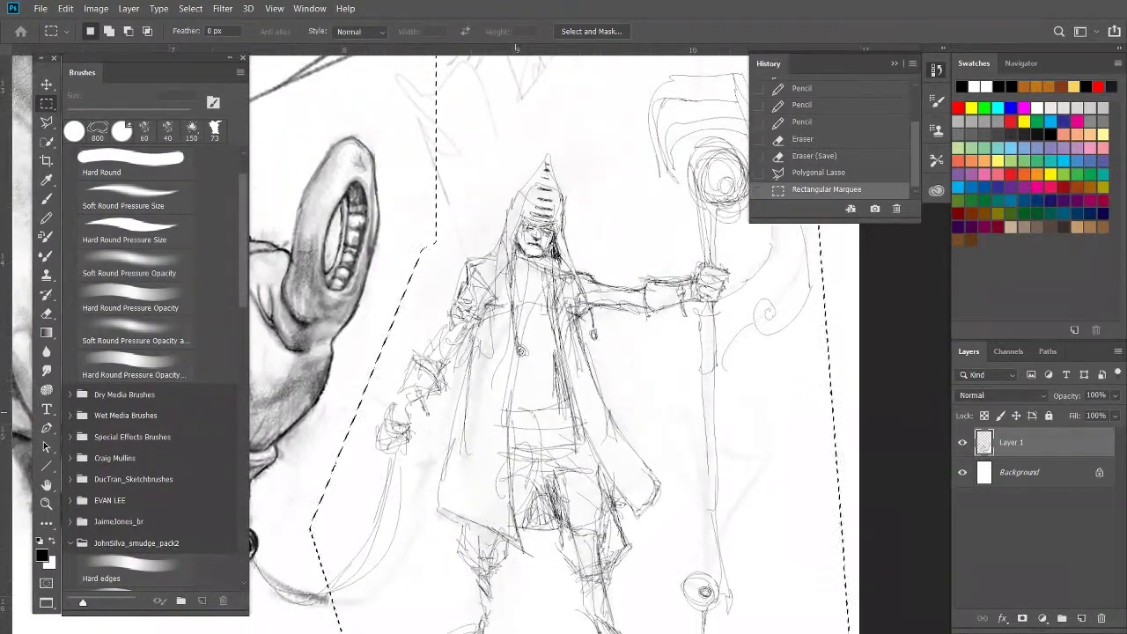
Cut the figure sketch and paste it in place onto a new Layer 2
key(ctrl+x)
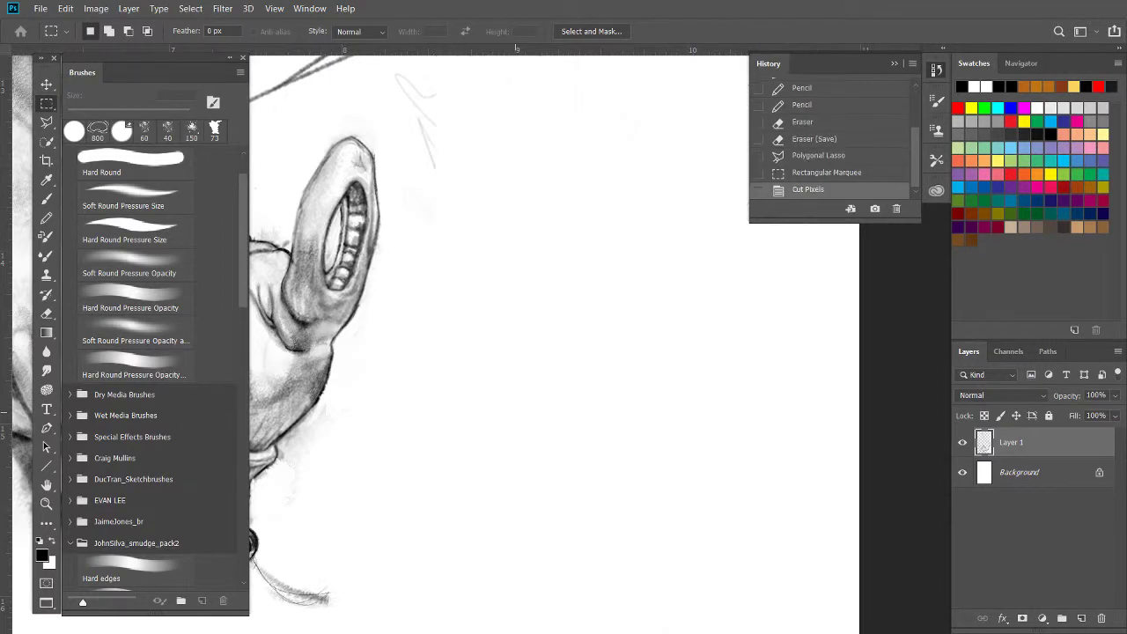
key(ctrl+v)
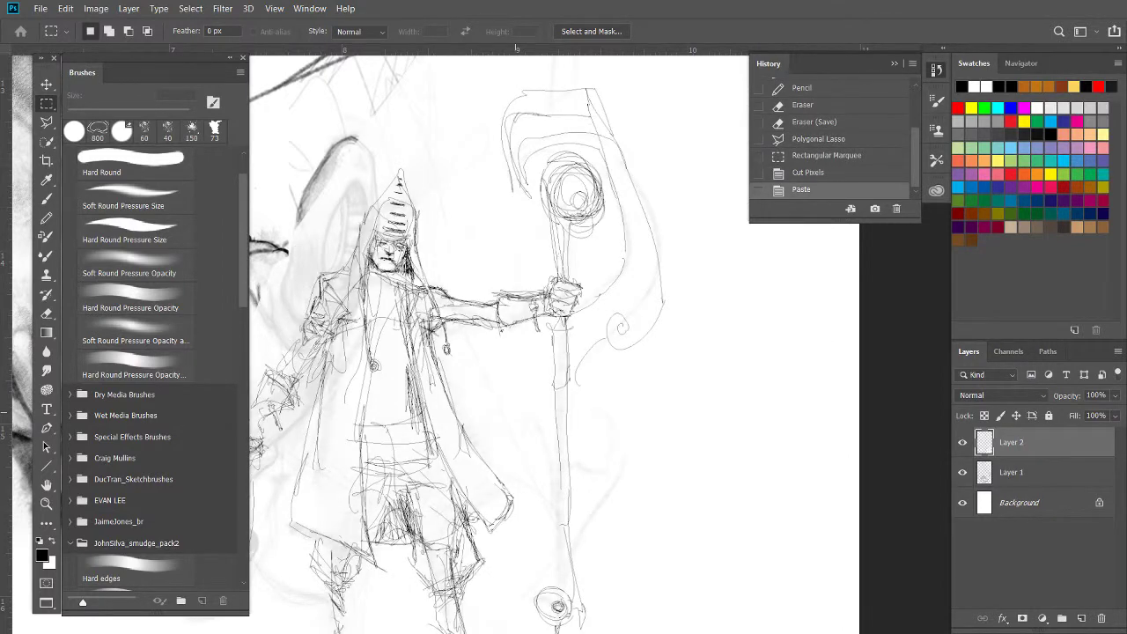
key(ctrl+z)
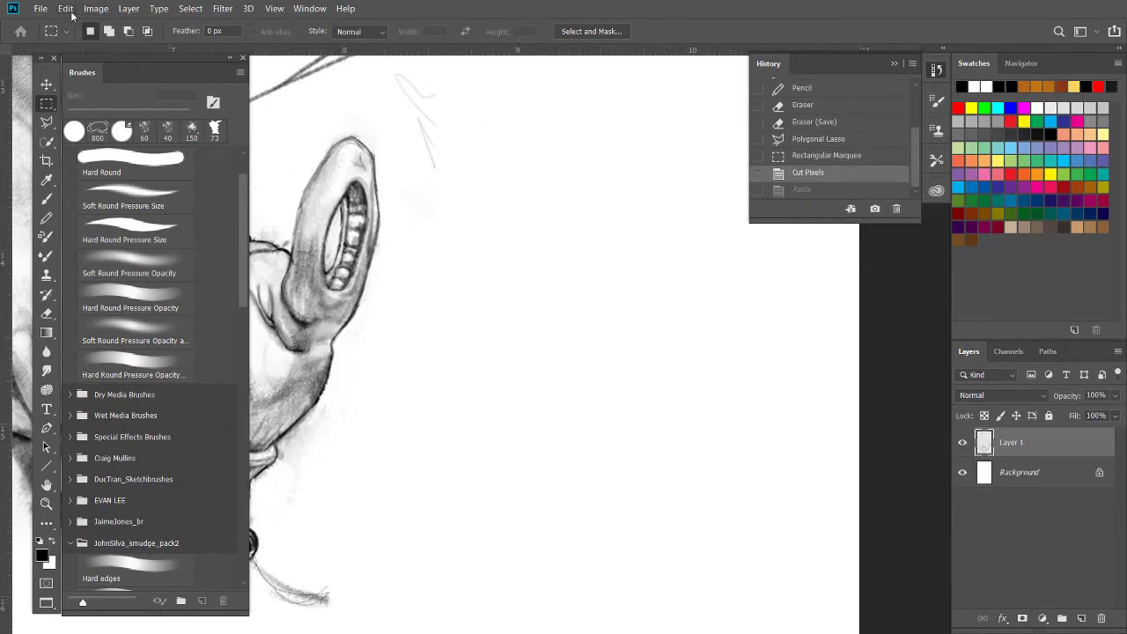
click(67, 9)
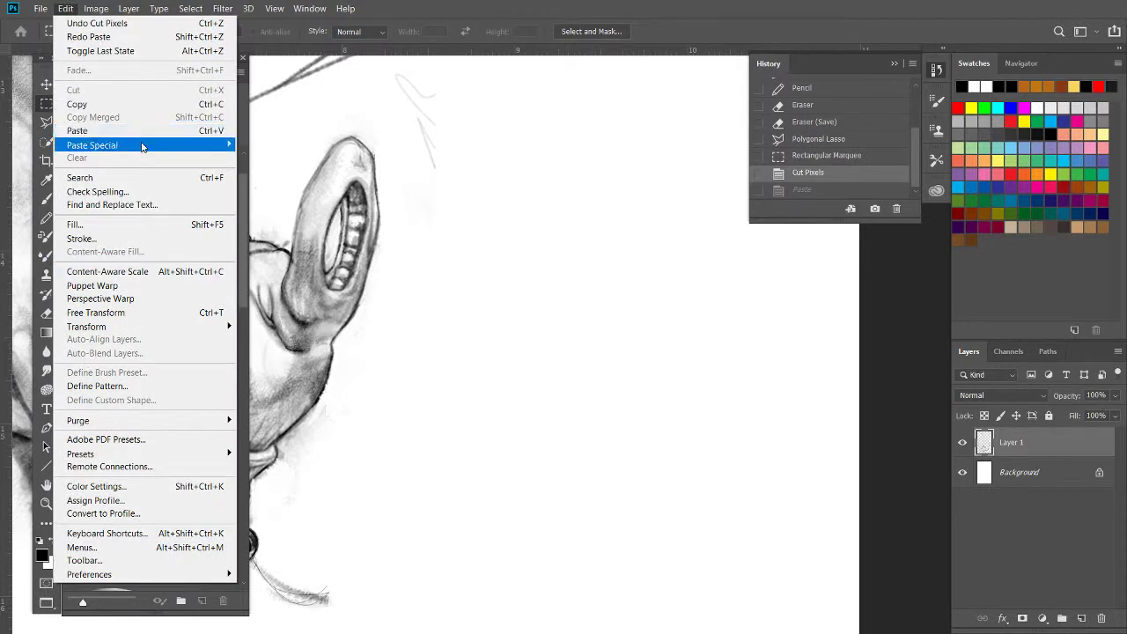
mouse_move(91, 145)
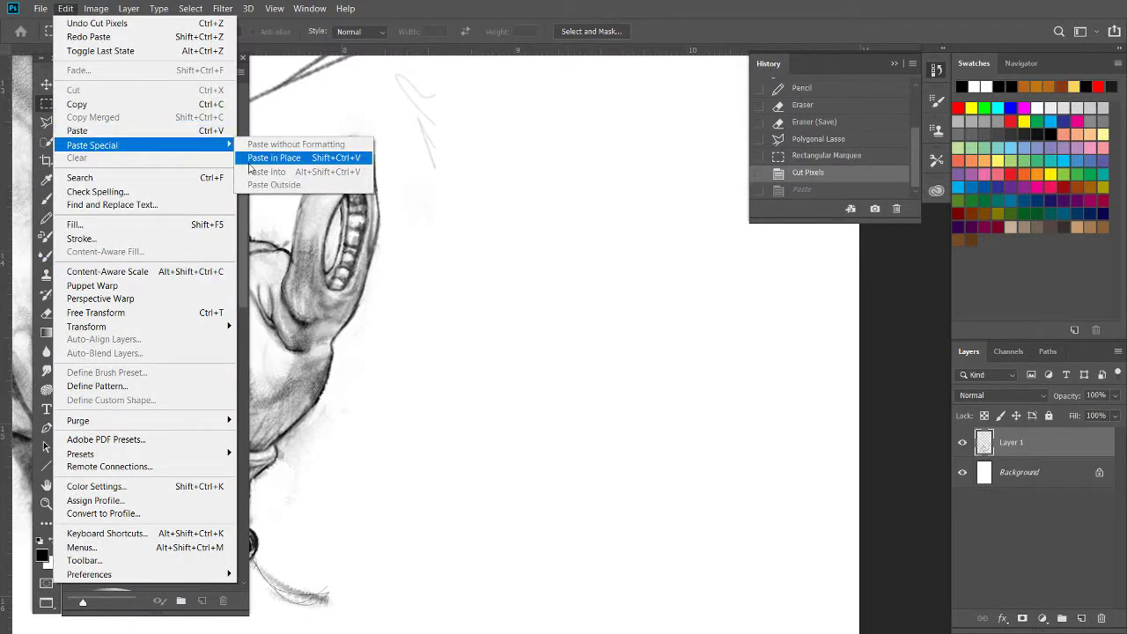
click(250, 168)
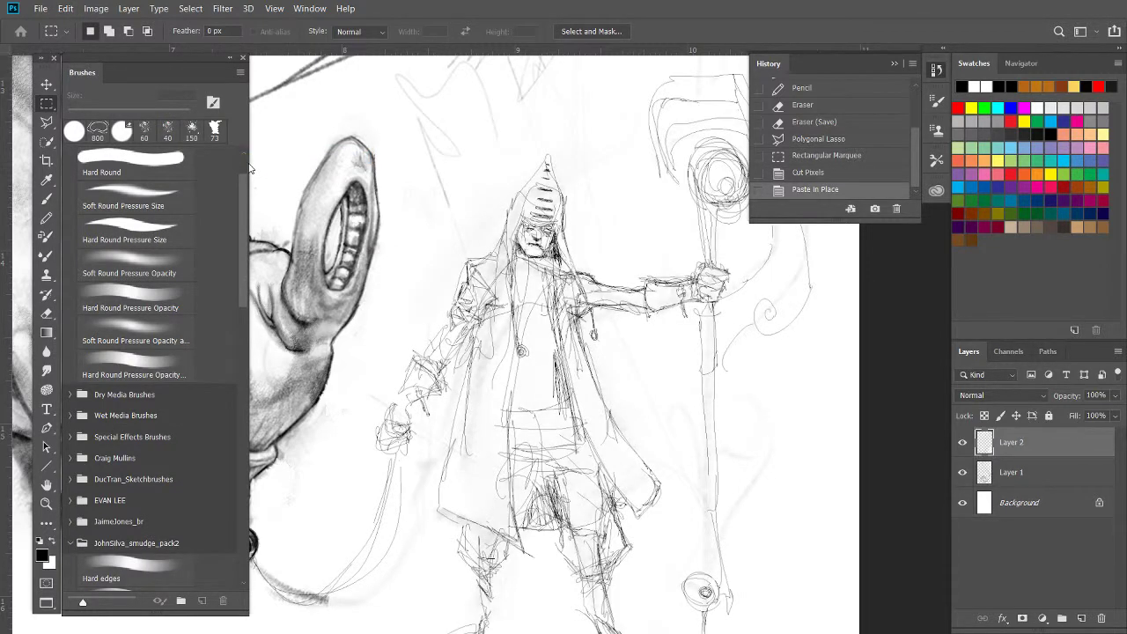
Set Layer 2's opacity to 40% and zoom out to see the bull and figure
key(v)
key(4)
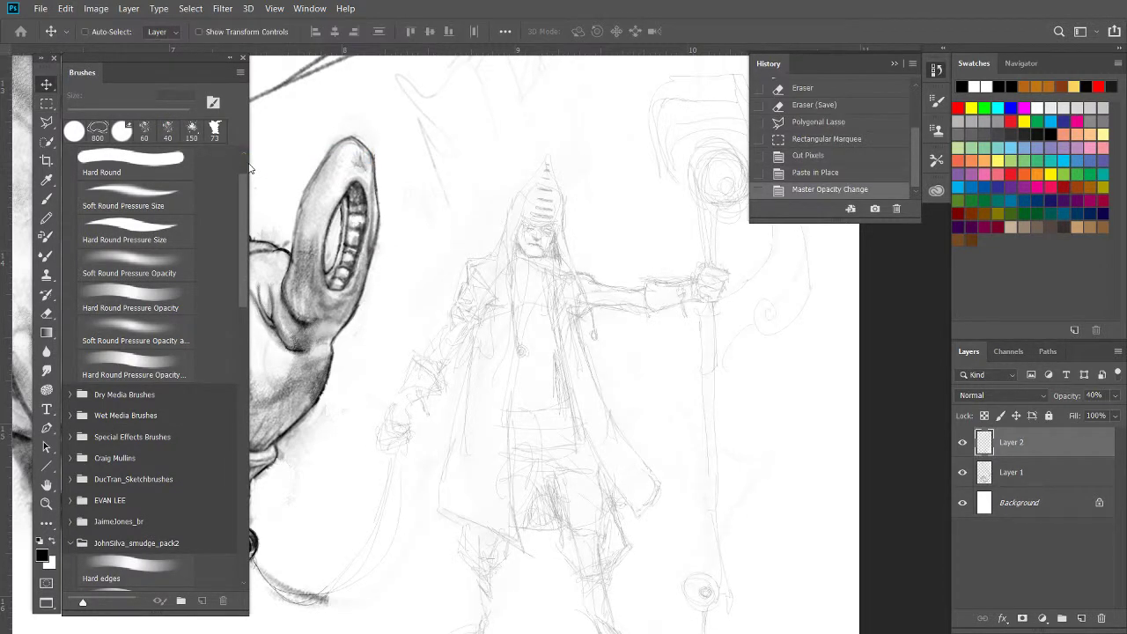
key(ctrl+minus)
key(ctrl+minus)
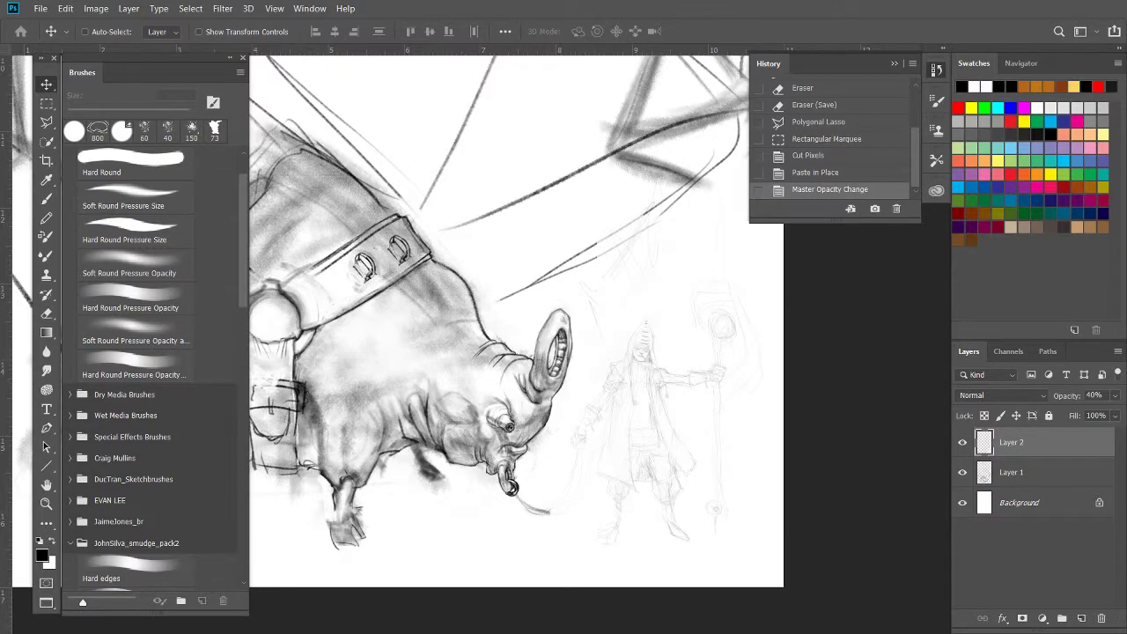
scroll(675, 390, up, 8)
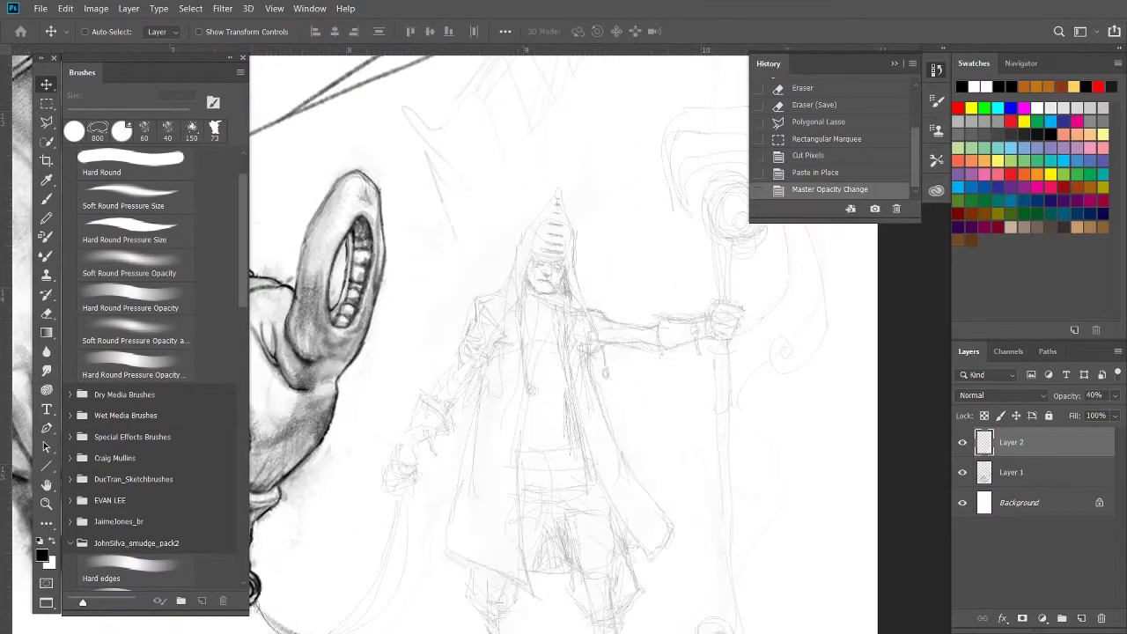
scroll(599, 343, right, 1)
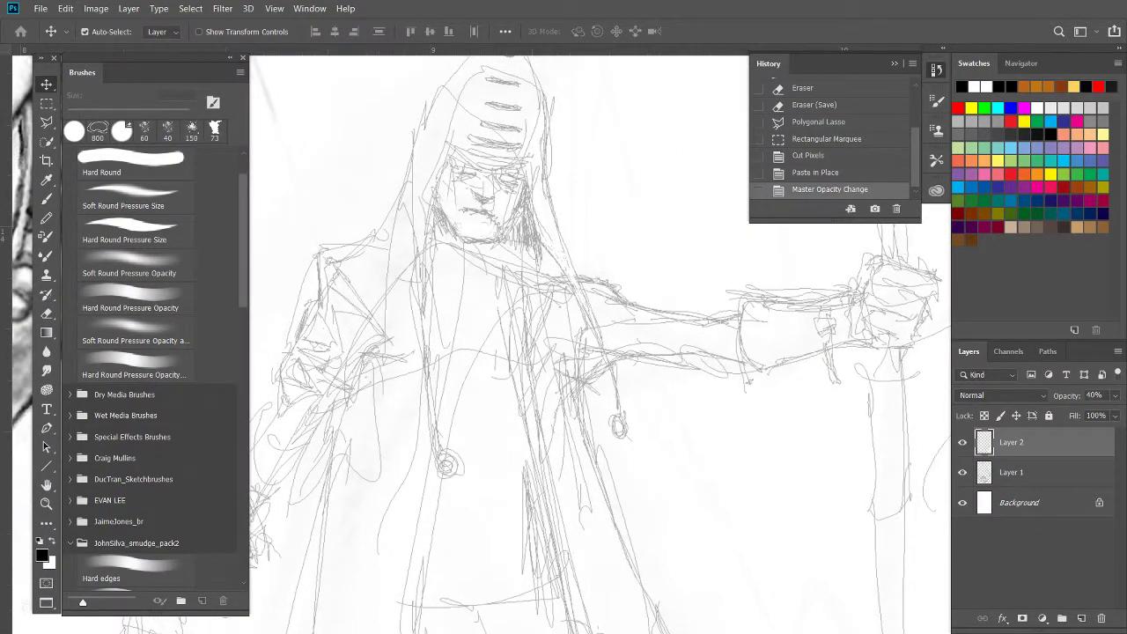
Add a new empty Layer 3 above Layer 2 and zoom in on the staff area
key(ctrl+shift+n)
key(Return)
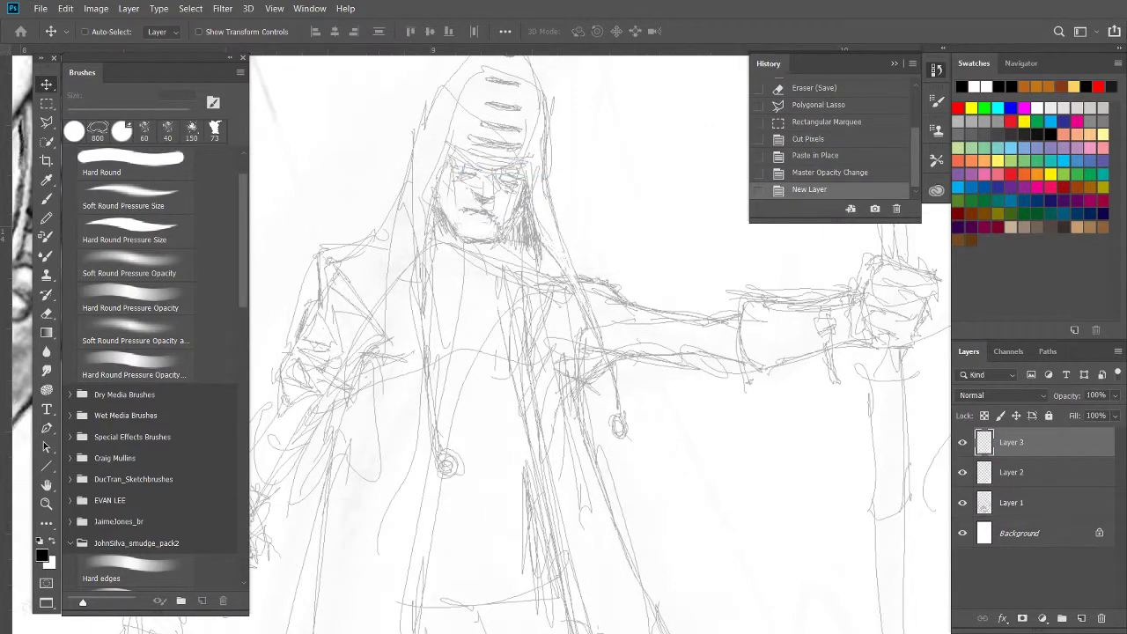
scroll(428, 334, up, 2)
scroll(428, 334, up, 3)
scroll(428, 333, up, 2)
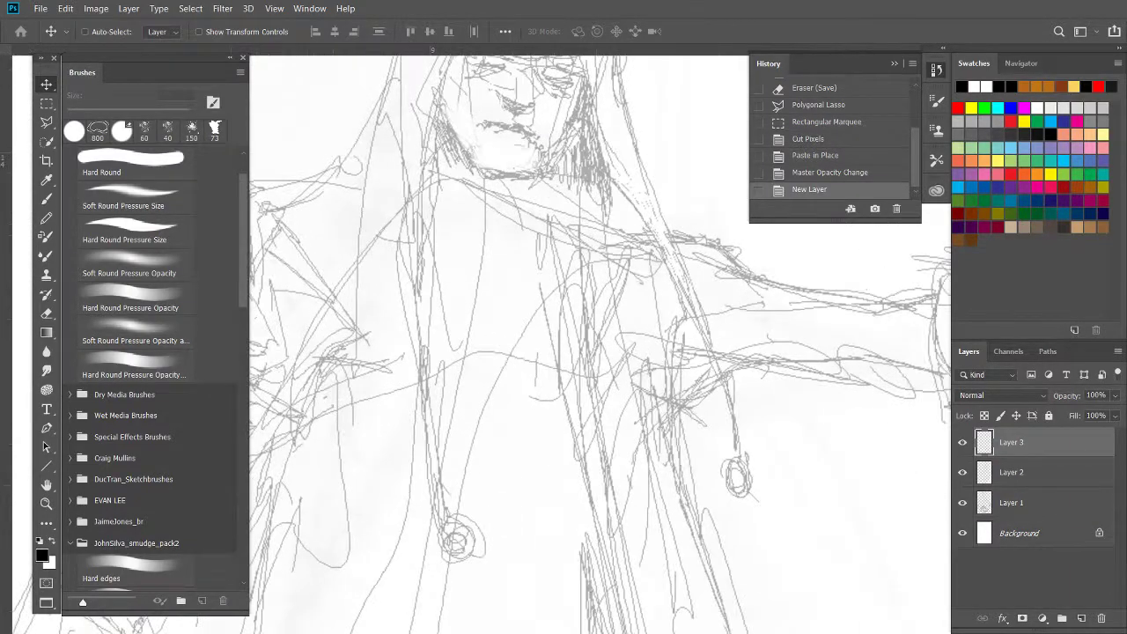
scroll(599, 343, up, 2)
scroll(598, 343, up, 2)
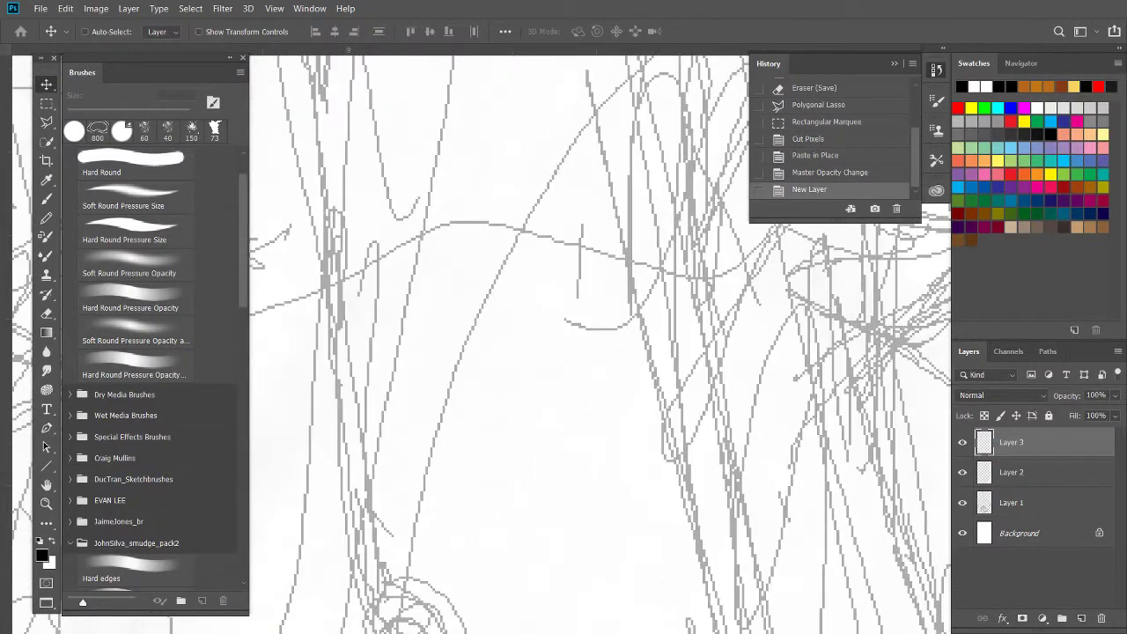
scroll(599, 344, down, 5)
scroll(598, 343, up, 3)
scroll(441, 405, up, 2)
scroll(440, 405, up, 2)
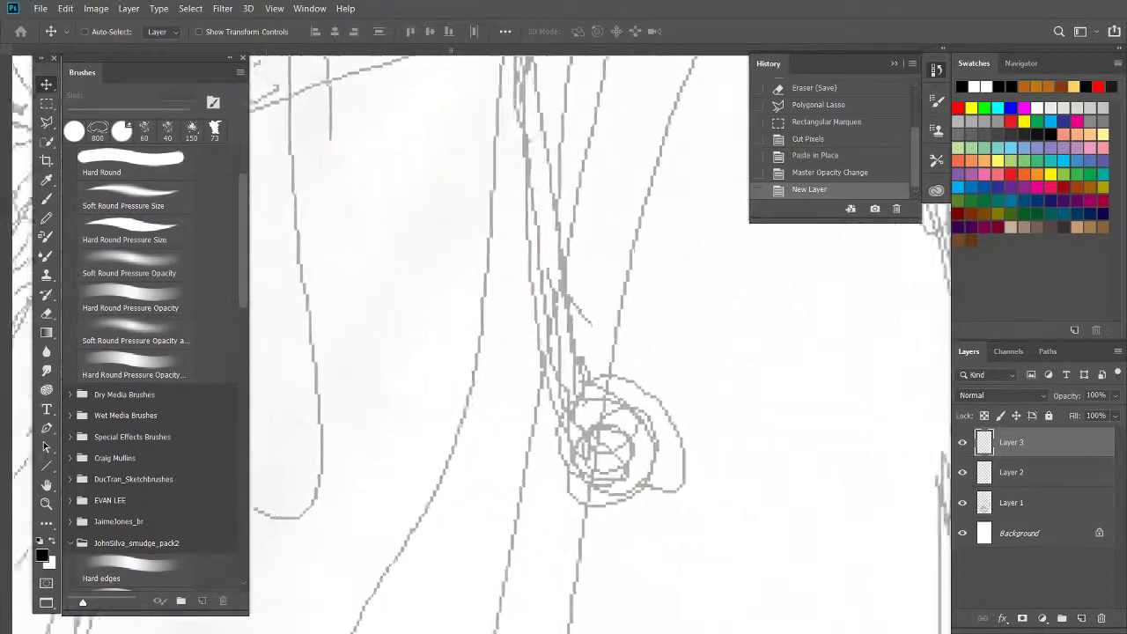
scroll(440, 405, up, 1)
scroll(440, 405, up, 1)
Trace the round joint circle in black with the Pencil tool
key(b)
drag(627, 391, 681, 481)
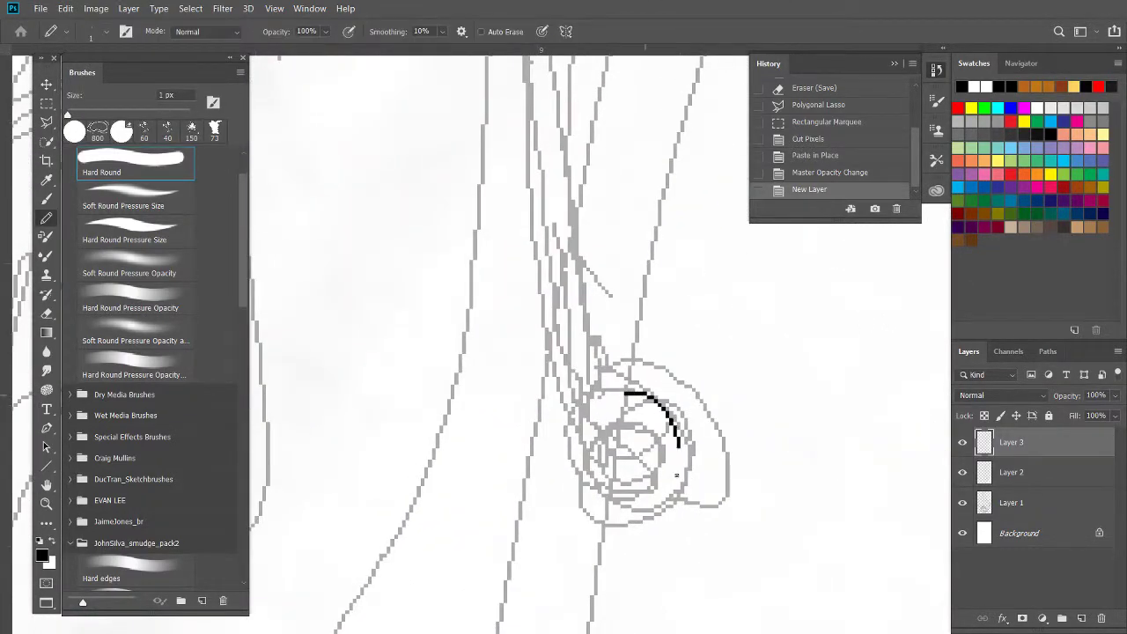
drag(627, 368, 678, 494)
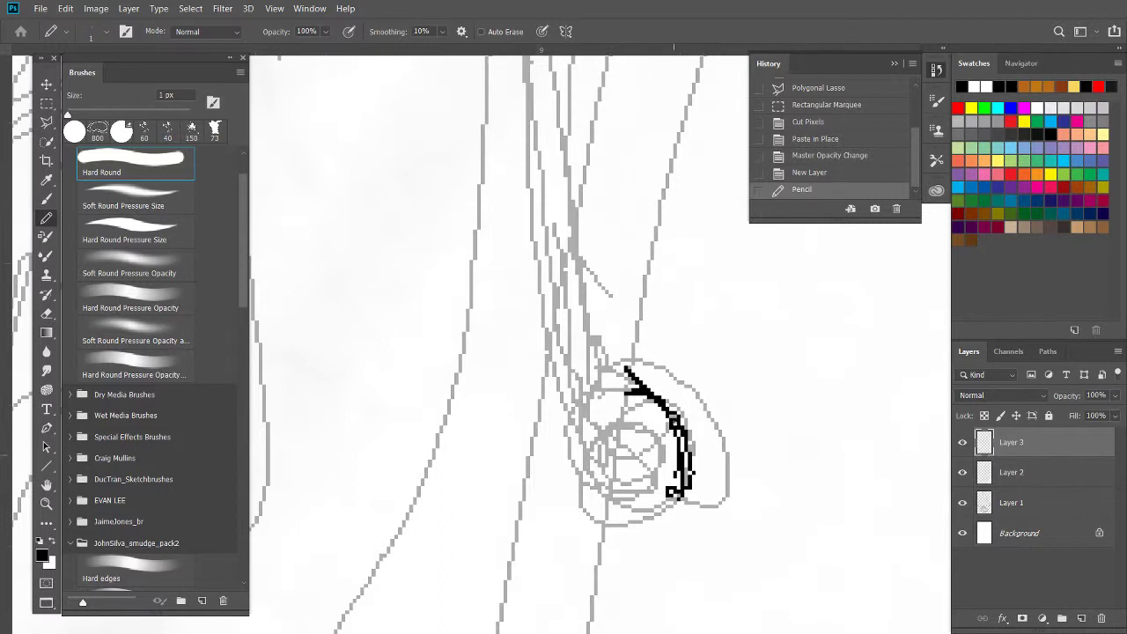
mouse_move(685, 440)
mouse_down()
mouse_move(660, 510)
mouse_move(606, 377)
mouse_move(668, 503)
mouse_up()
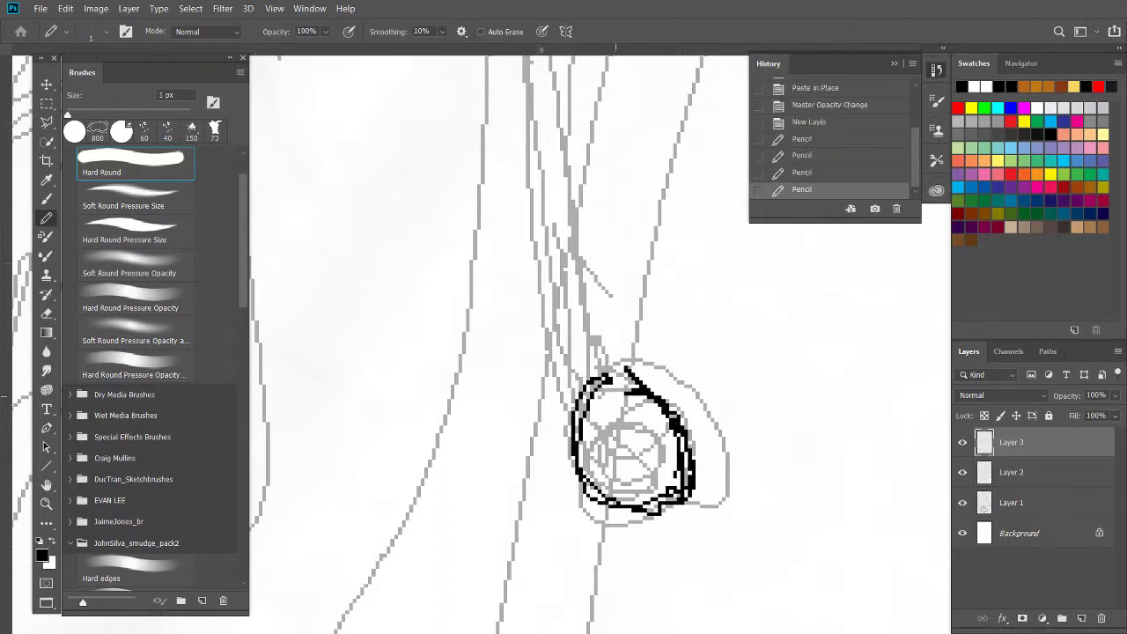
Draw the cord's second black line up from the knot, then zoom in on the face
scroll(622, 433, up, 3)
drag(602, 545, 569, 254)
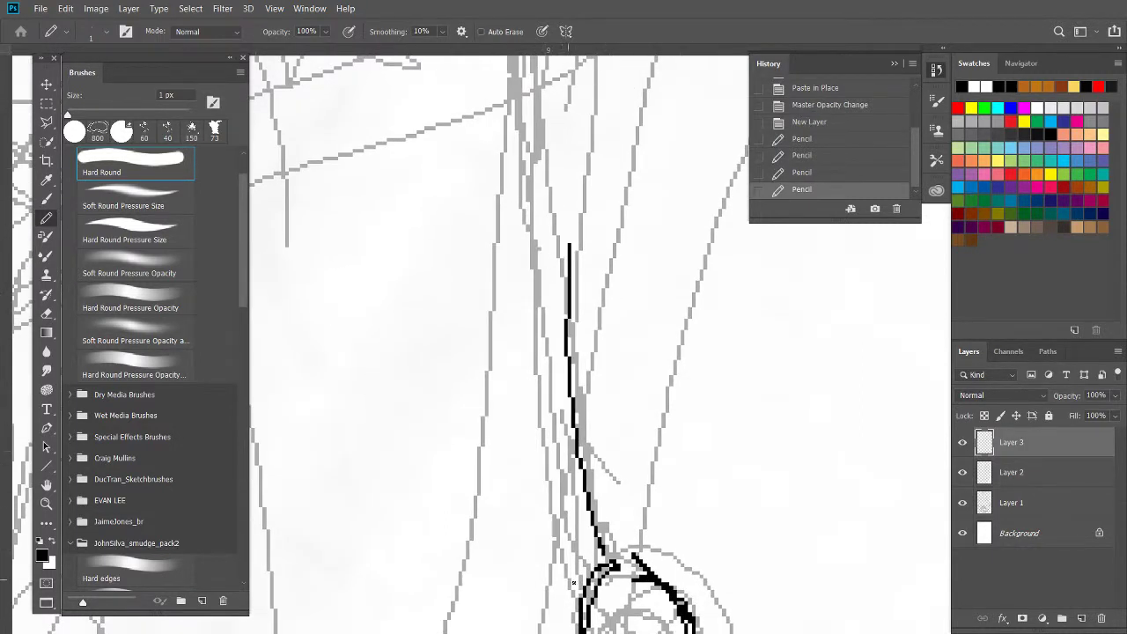
drag(573, 582, 564, 181)
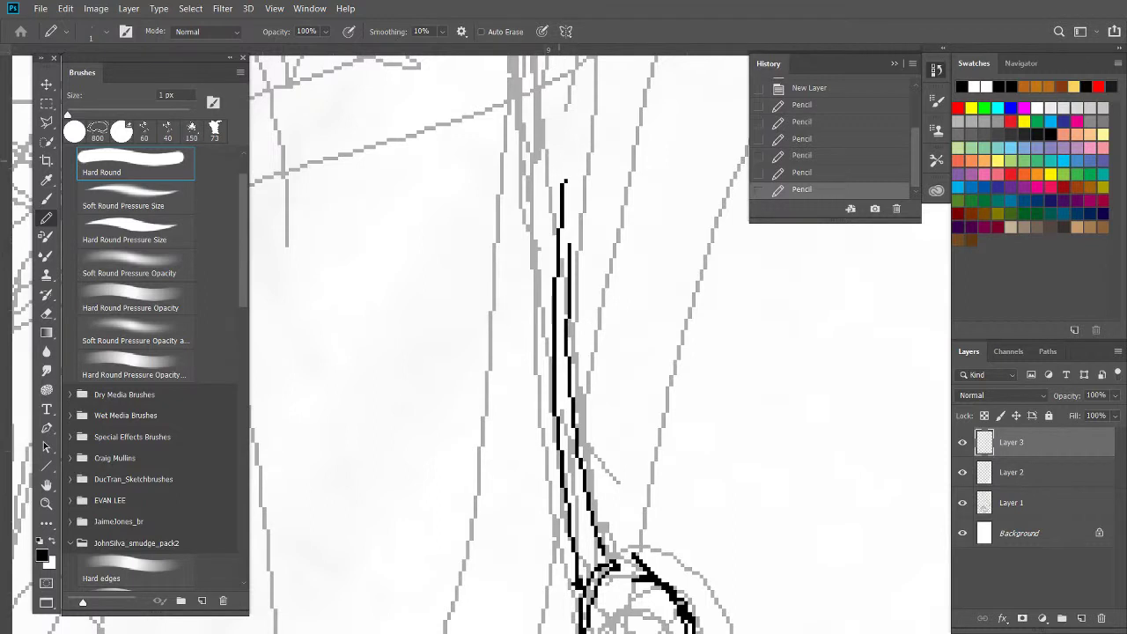
scroll(581, 352, down, 1)
scroll(581, 352, down, 1)
scroll(581, 352, down, 1)
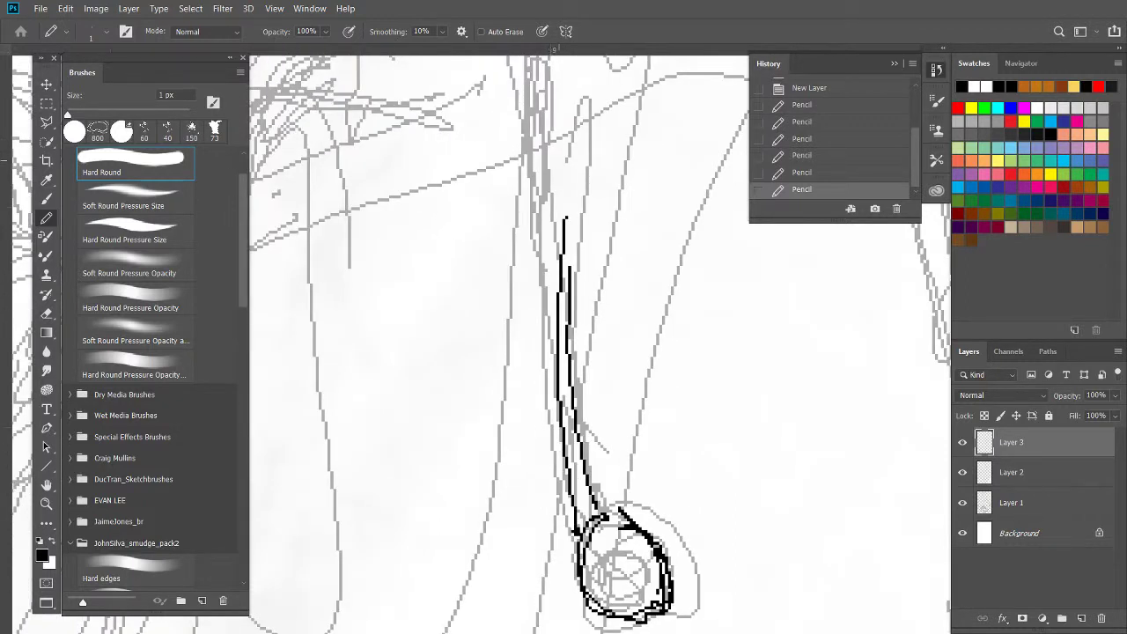
scroll(532, 382, down, 3)
scroll(546, 370, up, 1)
scroll(506, 300, up, 4)
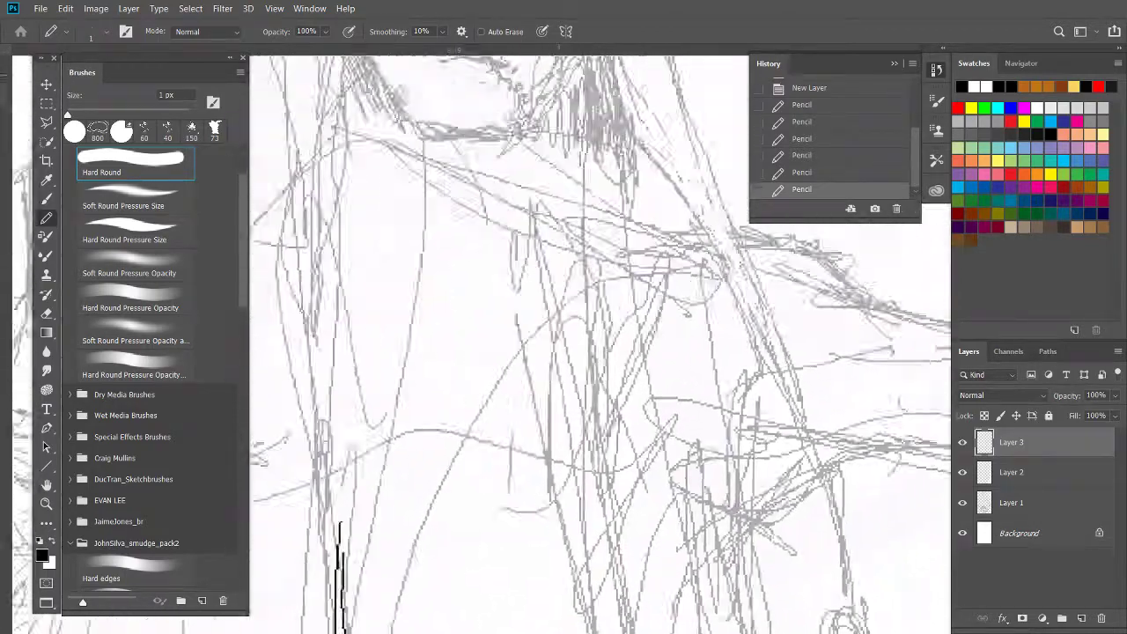
scroll(564, 352, down, 3)
scroll(563, 353, up, 1)
scroll(563, 352, up, 2)
scroll(563, 352, up, 2)
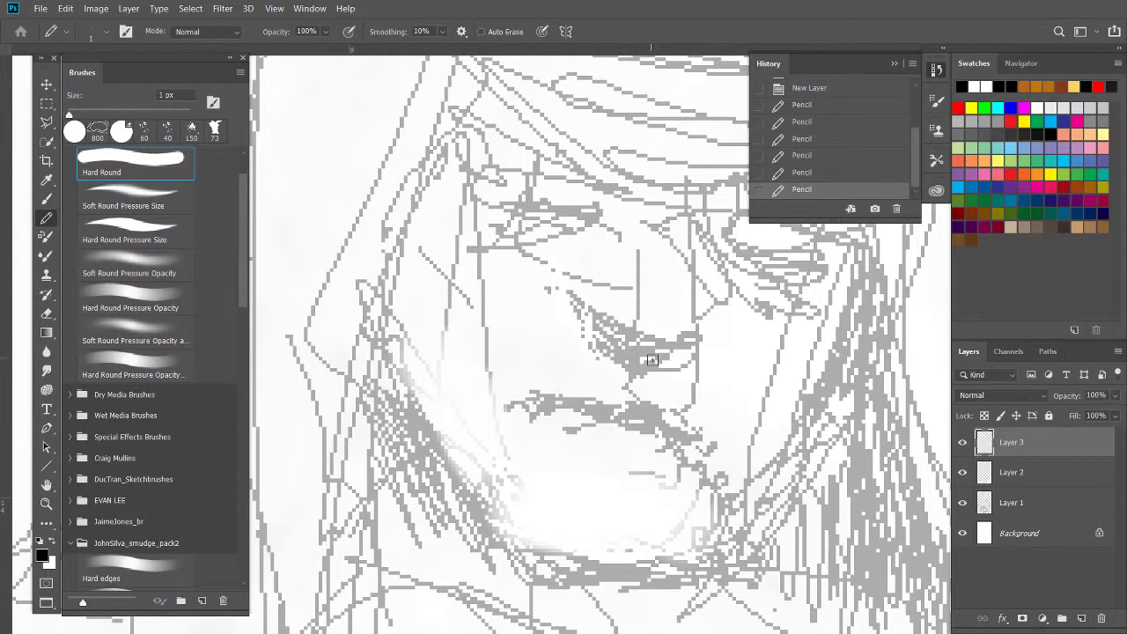
Ink a V-shaped black shadow under the nose, redoing the first attempt
mouse_move(690, 347)
mouse_down()
mouse_move(623, 351)
mouse_move(587, 313)
mouse_up()
key(bracketright)
key(bracketright)
key(bracketright)
click(627, 353)
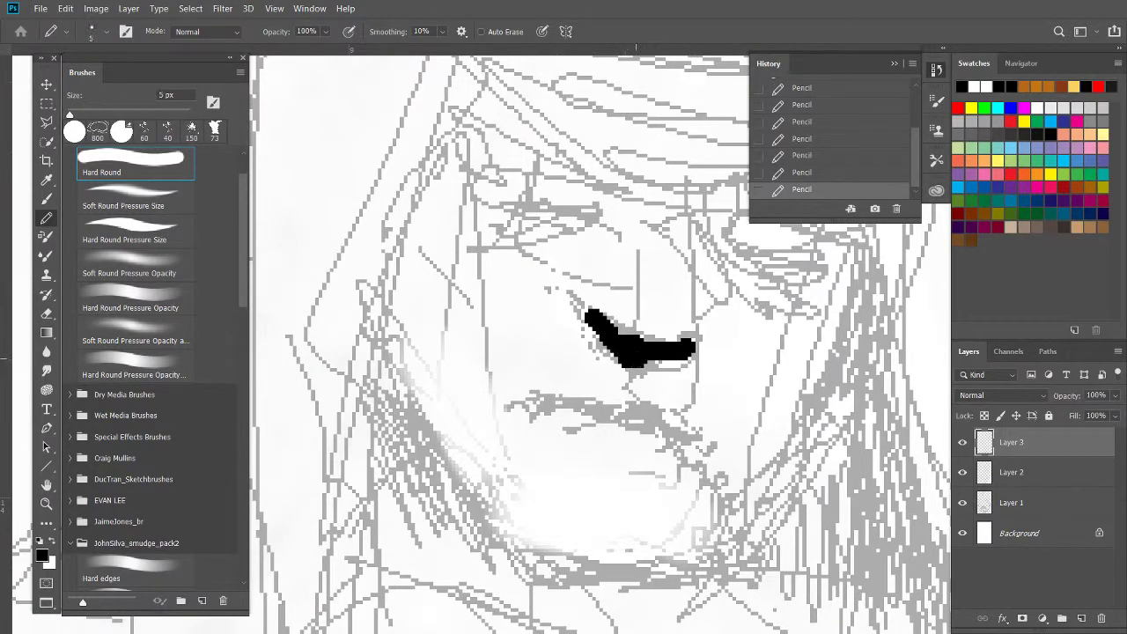
key(ctrl+z)
key(ctrl+z)
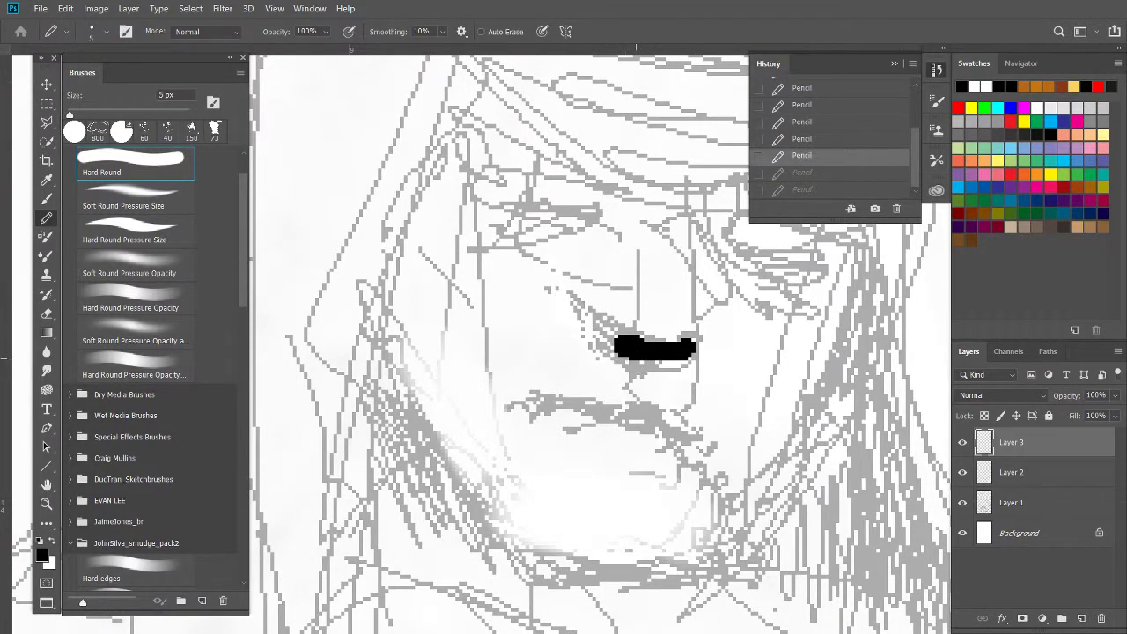
key(ctrl+z)
key(bracketleft)
drag(643, 352, 686, 332)
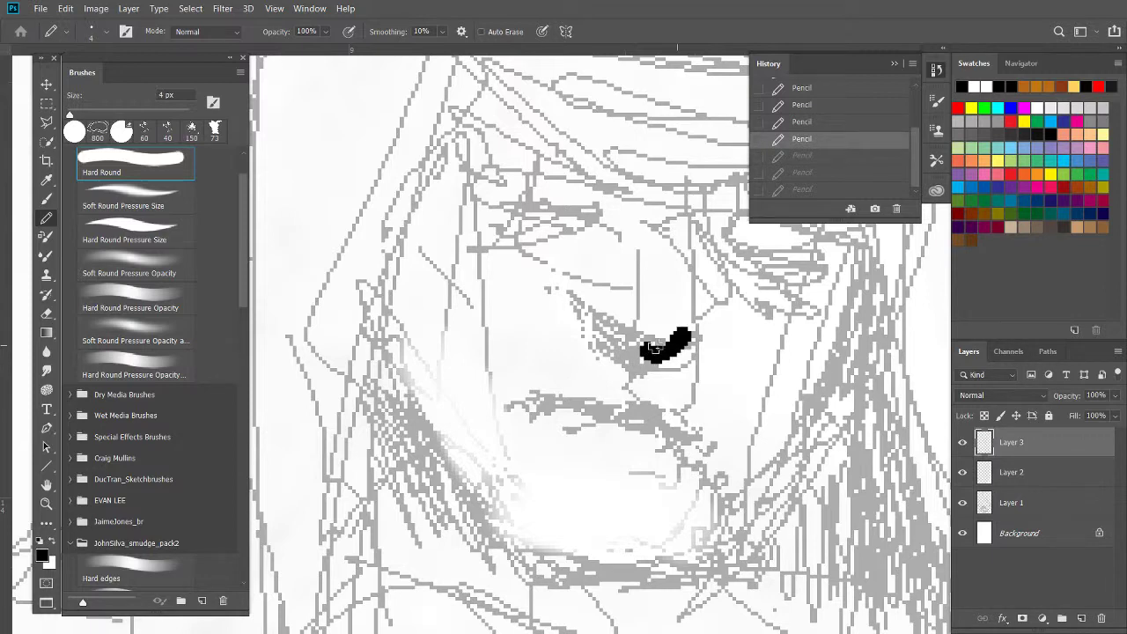
mouse_move(588, 310)
mouse_down()
mouse_move(641, 354)
mouse_move(623, 355)
mouse_move(631, 374)
mouse_up()
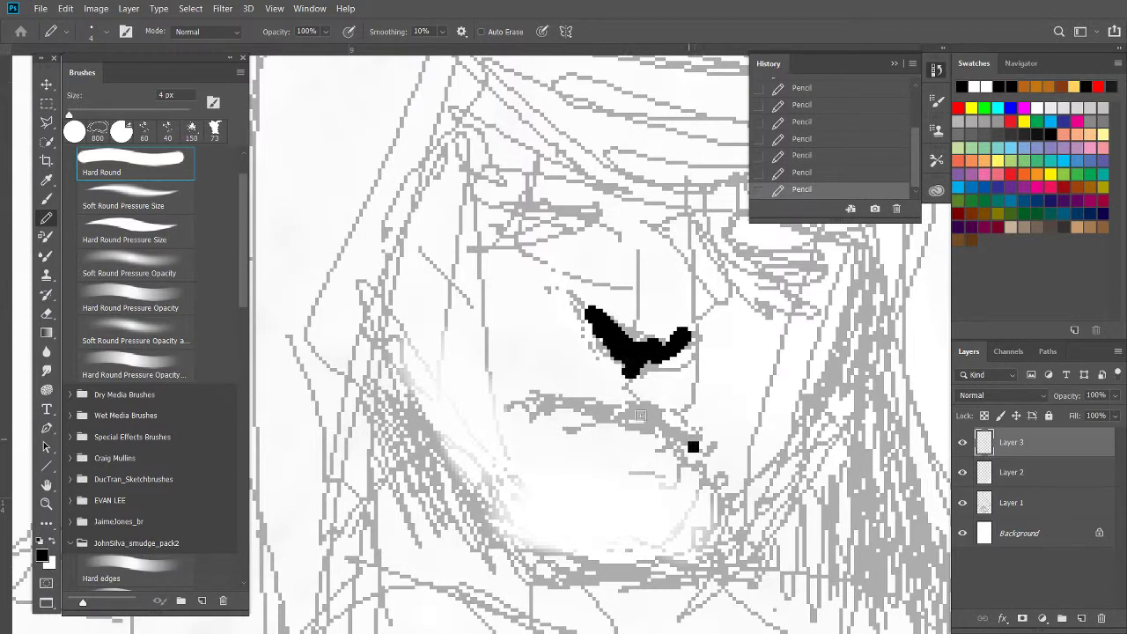
Ink the mouth line, chin mark, lower jaw shadow and left cheek shadow at 3 px
mouse_move(696, 448)
mouse_down()
mouse_move(633, 410)
mouse_move(528, 391)
mouse_up()
key(bracketleft)
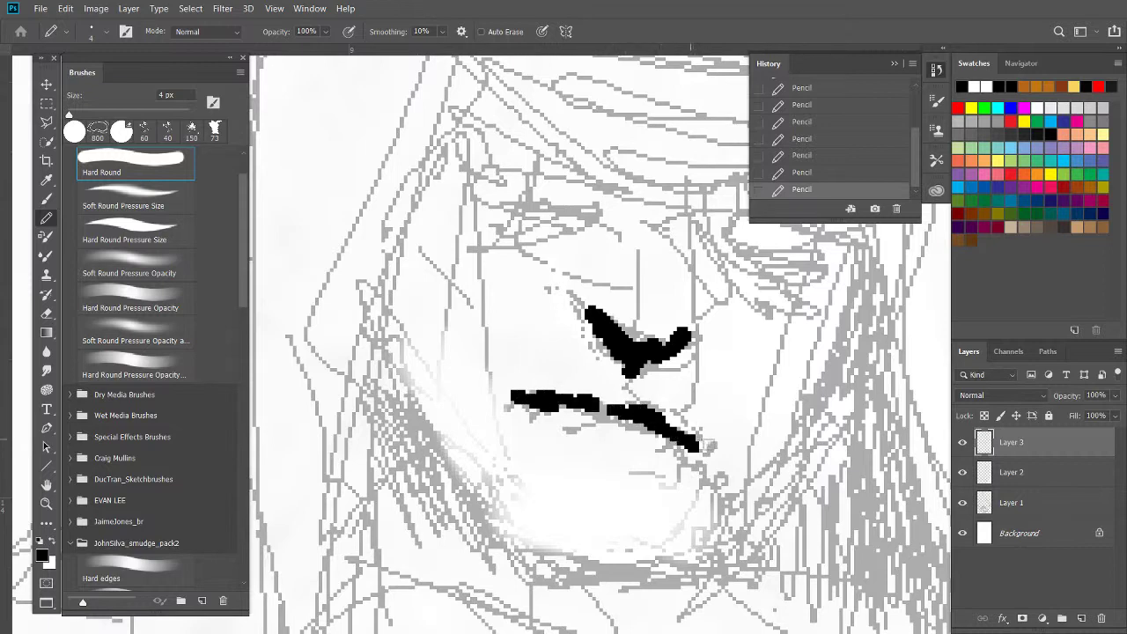
drag(704, 441, 713, 459)
drag(718, 577, 750, 541)
mouse_move(503, 540)
mouse_down()
mouse_move(529, 563)
mouse_move(634, 585)
mouse_move(541, 566)
mouse_move(568, 569)
mouse_move(541, 590)
mouse_up()
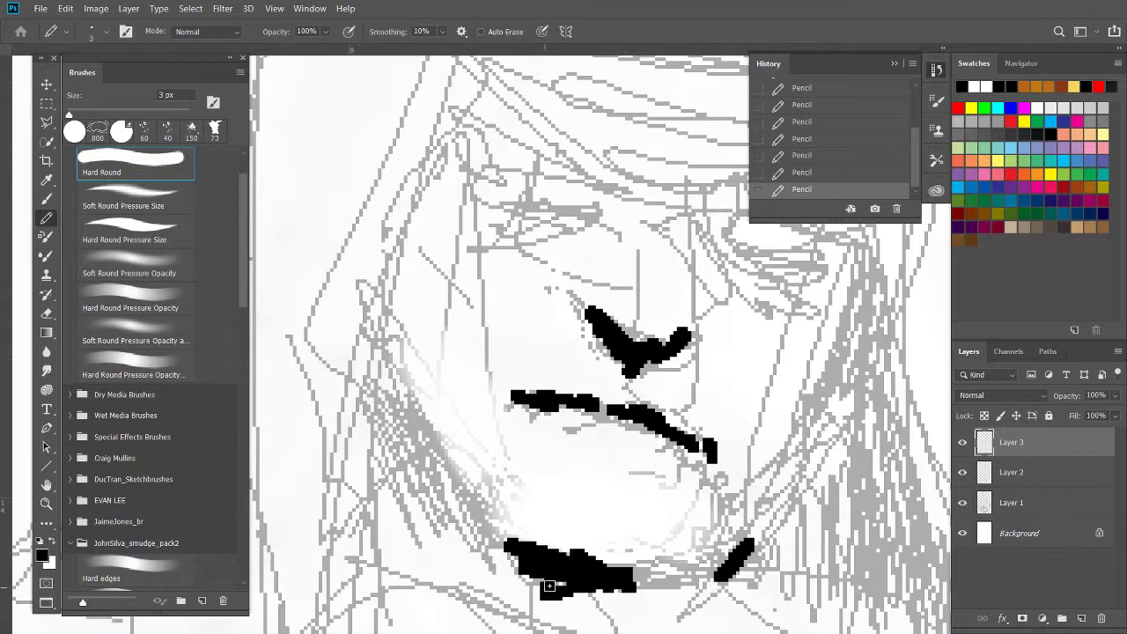
mouse_move(427, 473)
mouse_down()
mouse_move(426, 421)
mouse_move(449, 502)
mouse_move(393, 374)
mouse_move(402, 512)
mouse_up()
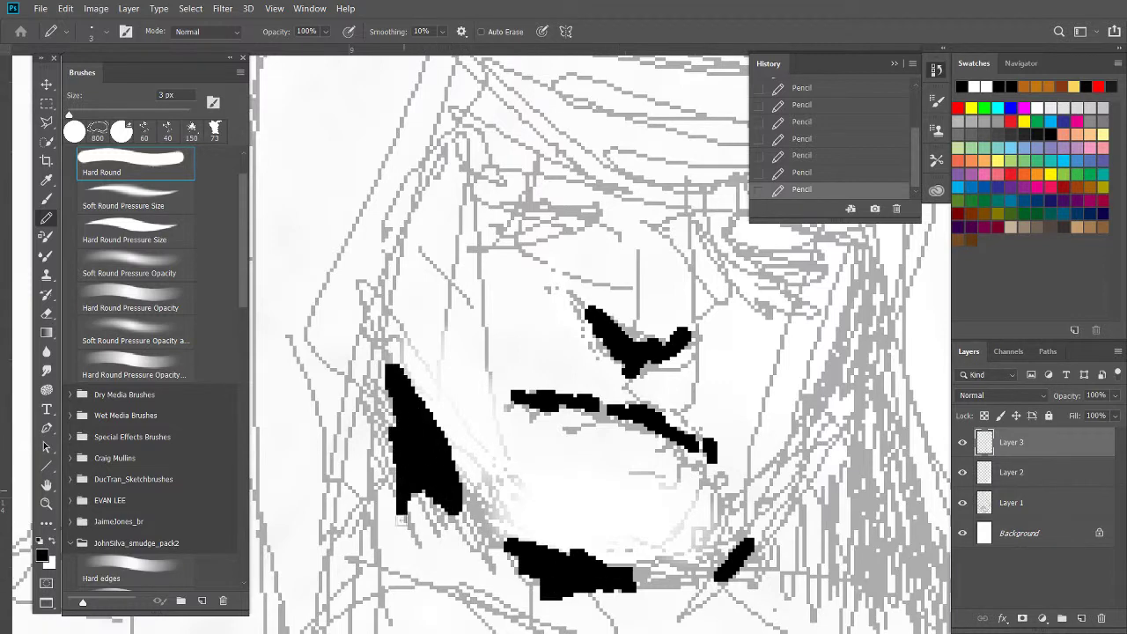
mouse_move(847, 374)
mouse_down()
mouse_move(801, 509)
mouse_move(691, 557)
mouse_up()
Ink the eyebrow and the diagonal strokes beneath it around the eye
mouse_move(762, 270)
mouse_down()
mouse_move(610, 266)
mouse_move(730, 264)
mouse_move(624, 257)
mouse_move(608, 282)
mouse_move(560, 266)
mouse_up()
drag(579, 268, 579, 222)
drag(648, 341, 597, 279)
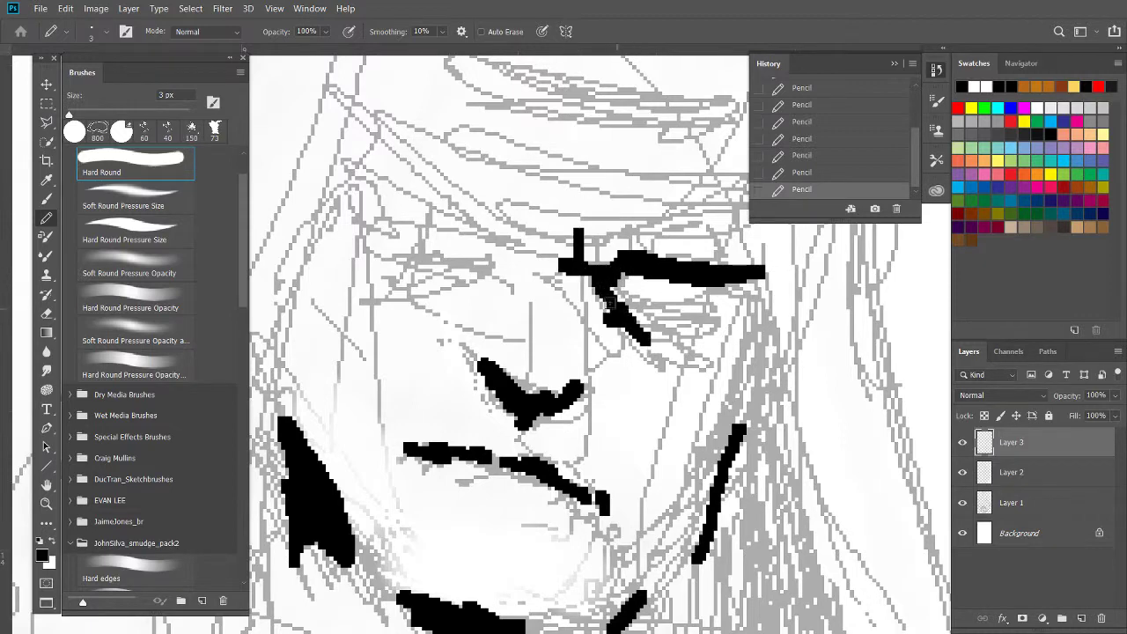
mouse_move(718, 306)
mouse_down()
mouse_move(621, 276)
mouse_move(612, 305)
mouse_move(643, 284)
mouse_move(660, 344)
mouse_up()
key(bracketleft)
drag(628, 307, 680, 357)
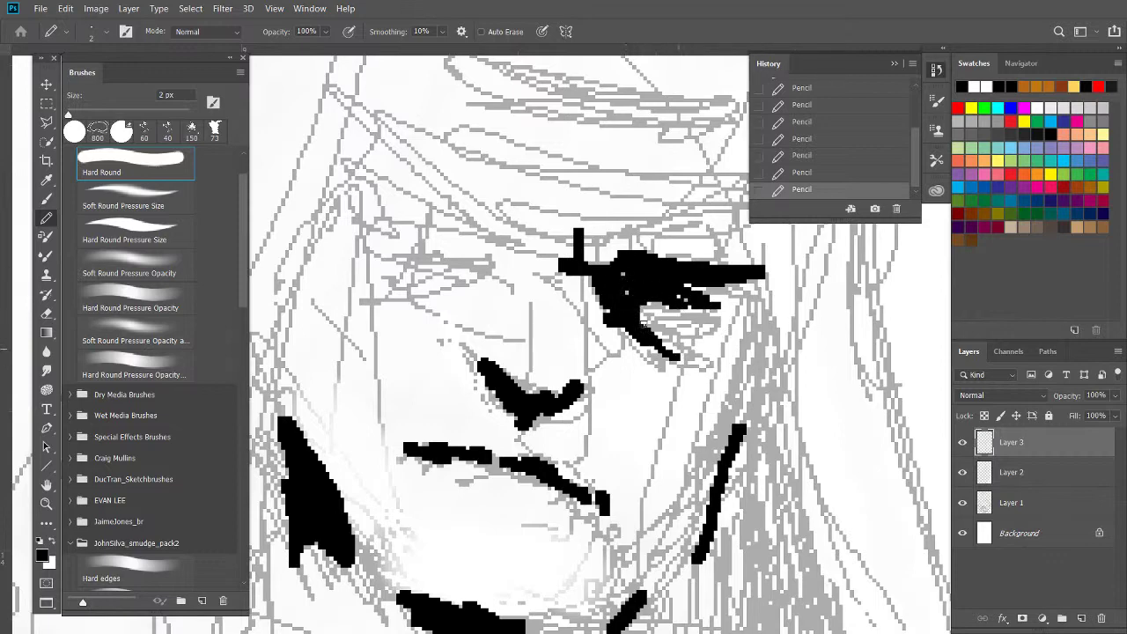
Ink the right-side face diagonals and begin filling the right wedge solid black
mouse_move(724, 445)
mouse_down()
mouse_move(758, 343)
mouse_move(774, 474)
mouse_up()
mouse_move(781, 557)
mouse_down()
mouse_move(768, 405)
mouse_move(797, 581)
mouse_up()
mouse_move(766, 440)
mouse_down()
mouse_move(739, 422)
mouse_move(724, 526)
mouse_up()
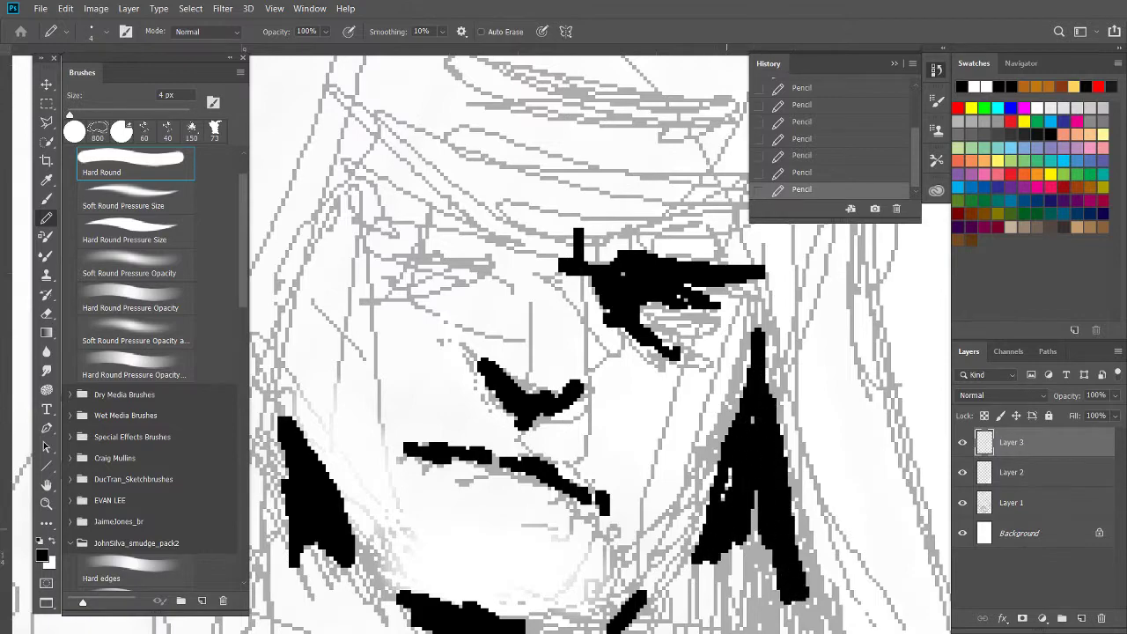
scroll(485, 414, down, 3)
scroll(484, 414, down, 3)
scroll(484, 414, down, 3)
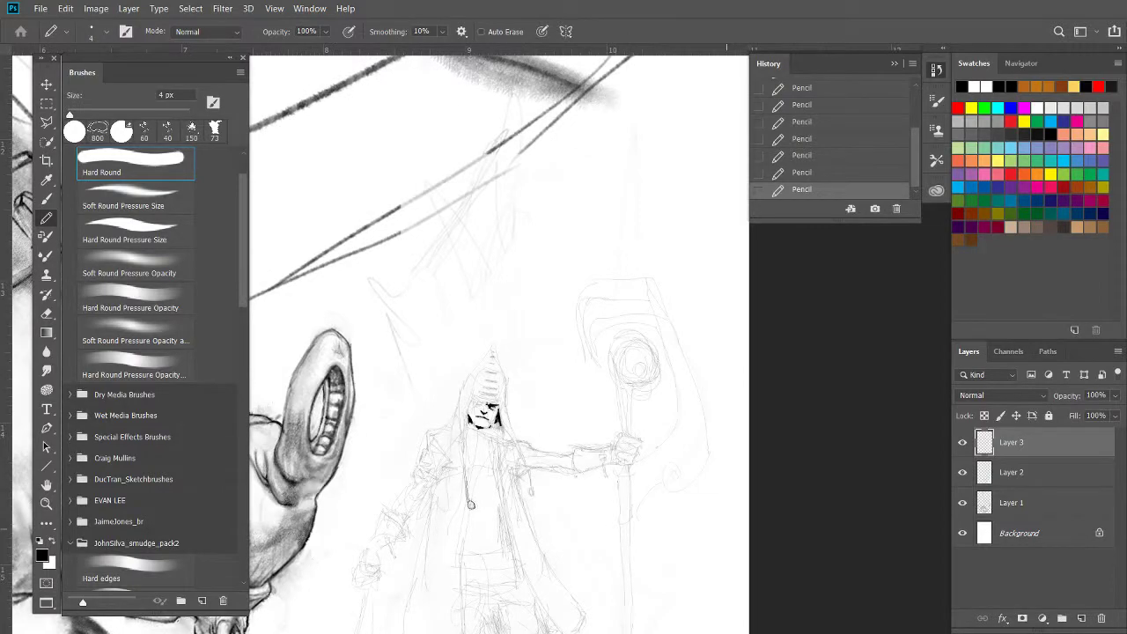
scroll(484, 414, up, 3)
scroll(484, 414, up, 2)
scroll(484, 414, up, 1)
scroll(485, 414, up, 1)
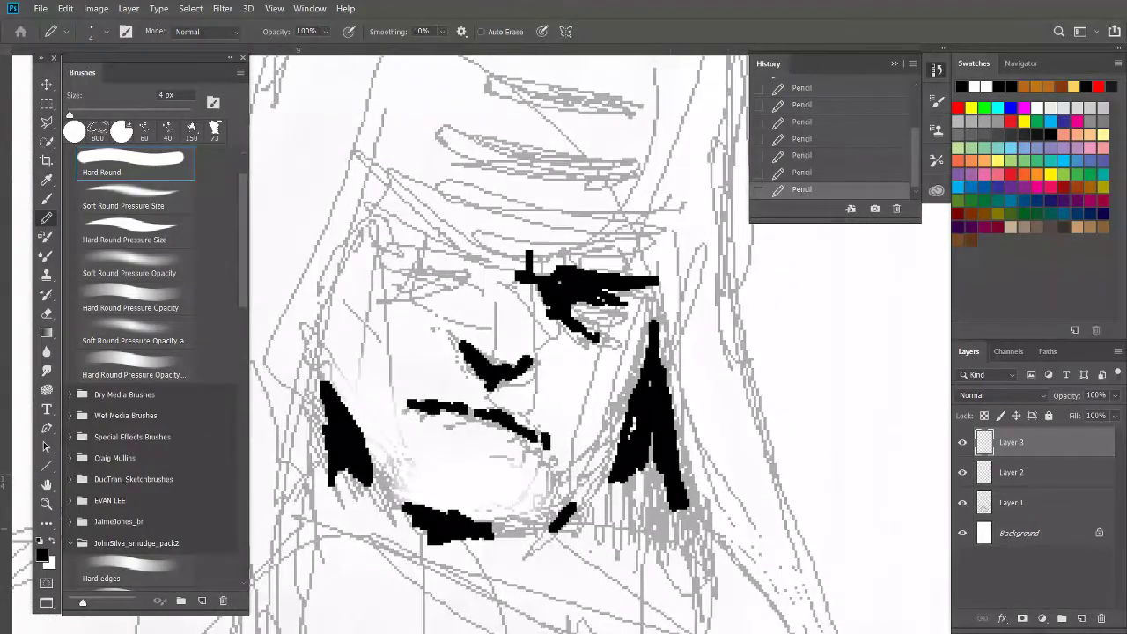
Fill the rest of the right wedge black and extend its lower tip downward
mouse_move(678, 519)
mouse_down()
mouse_move(658, 507)
mouse_move(652, 451)
mouse_move(643, 493)
mouse_move(645, 442)
mouse_move(603, 497)
mouse_move(654, 426)
mouse_move(651, 445)
mouse_up()
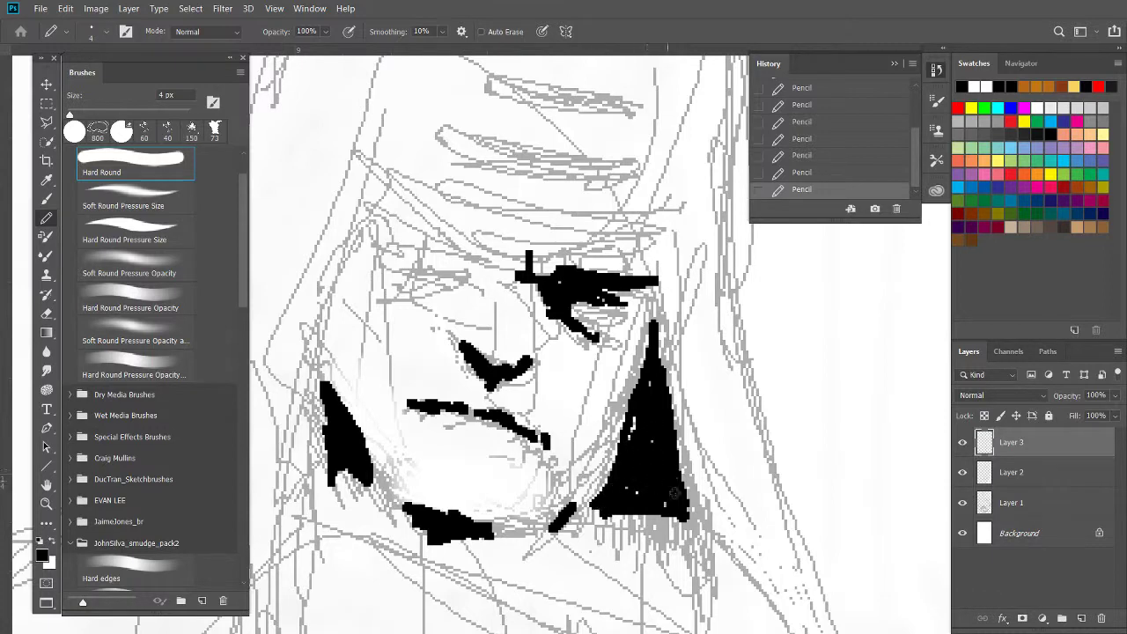
mouse_move(674, 493)
mouse_down()
mouse_move(616, 477)
mouse_move(642, 487)
mouse_move(654, 470)
mouse_move(643, 380)
mouse_up()
drag(685, 495, 702, 546)
scroll(590, 370, down, 5)
scroll(599, 440, up, 2)
scroll(598, 485, up, 2)
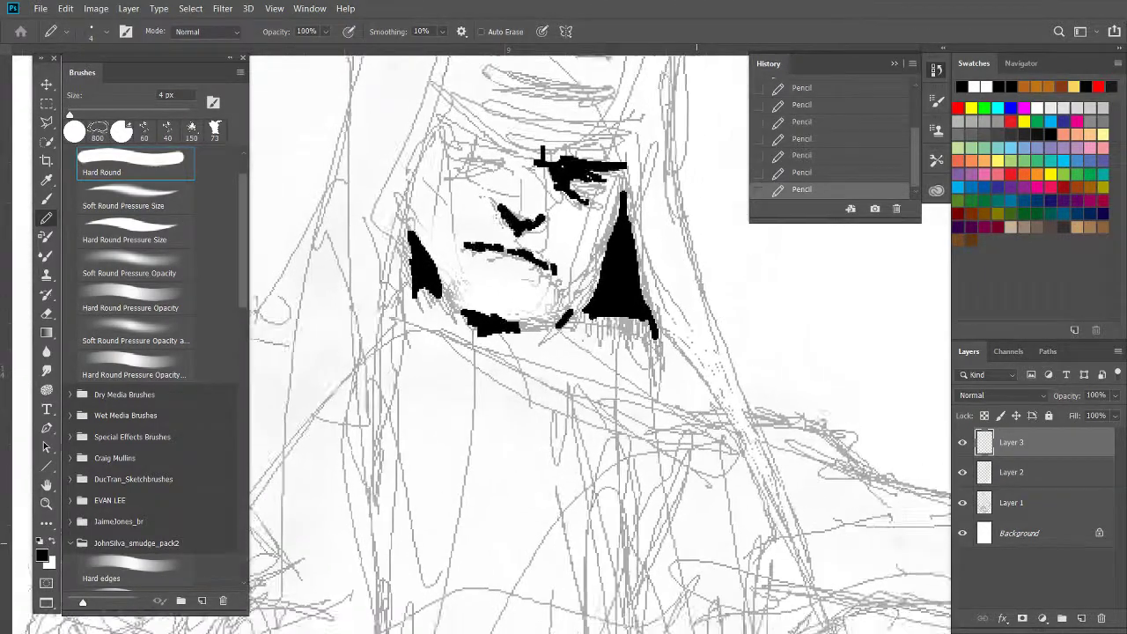
scroll(775, 493, up, 1)
scroll(775, 493, up, 1)
scroll(775, 493, up, 1)
Ink the cord's top wedge, two parallel cord lines and the oval knot at its end
scroll(774, 493, up, 1)
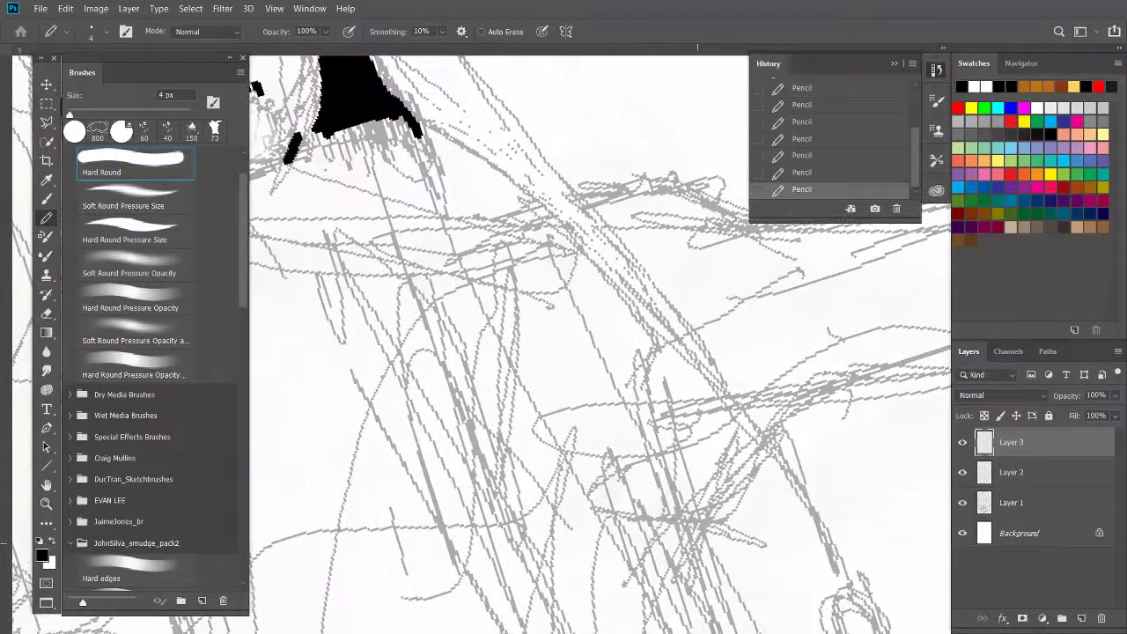
mouse_move(694, 374)
mouse_down()
mouse_move(621, 303)
mouse_move(671, 380)
mouse_up()
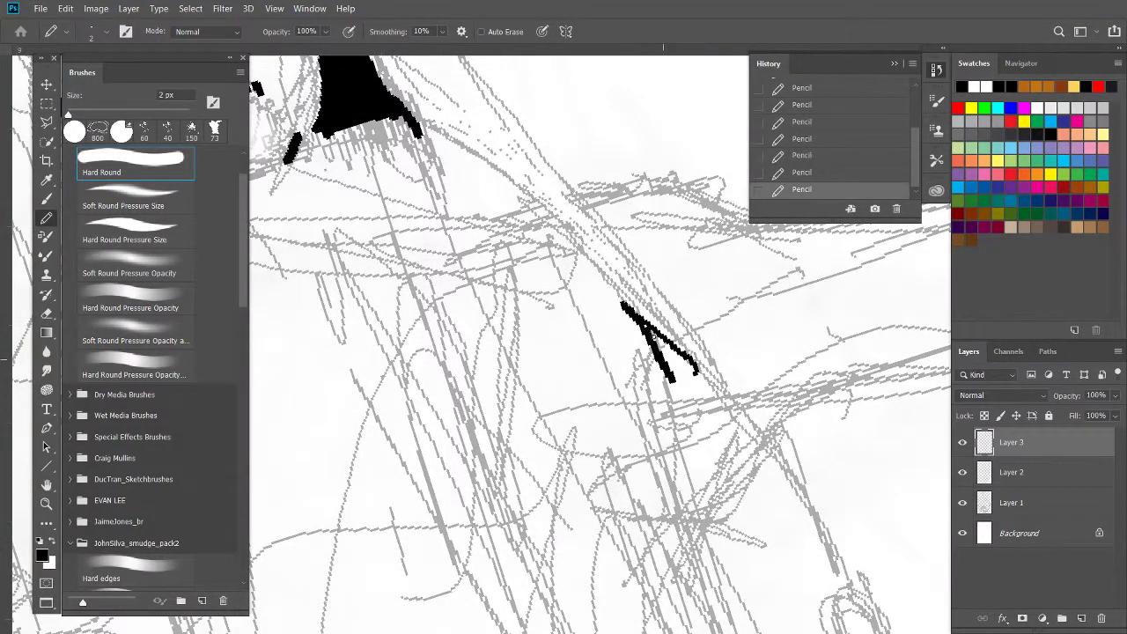
mouse_move(651, 331)
mouse_down()
mouse_move(676, 356)
mouse_move(680, 390)
mouse_up()
mouse_move(835, 589)
mouse_down()
mouse_move(796, 495)
mouse_move(697, 368)
mouse_up()
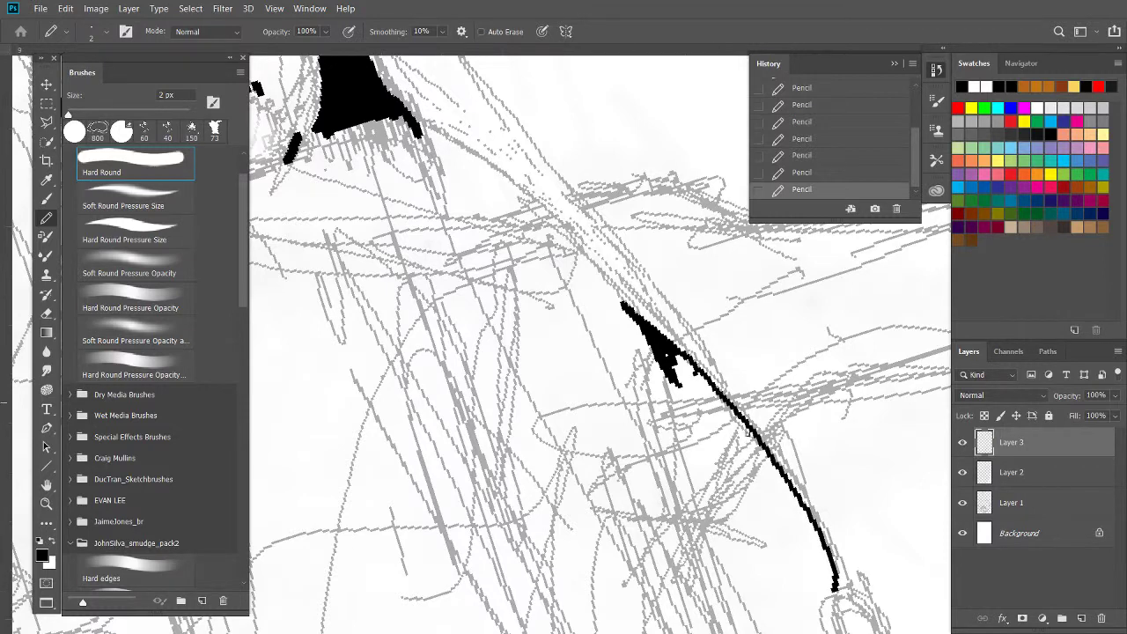
drag(853, 570, 722, 357)
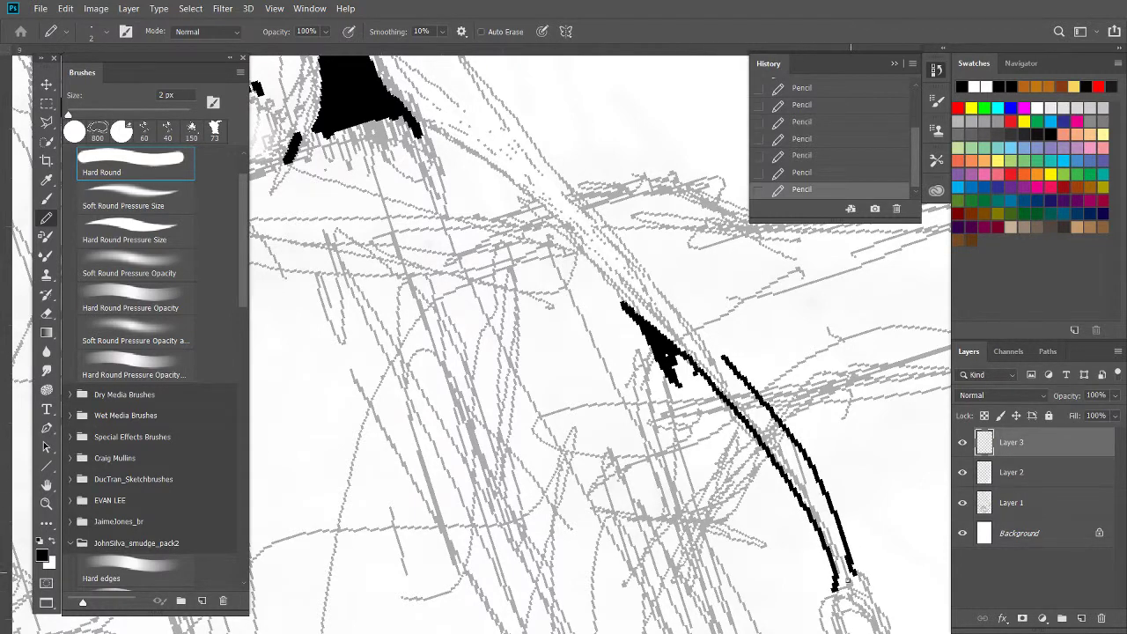
drag(815, 544, 743, 443)
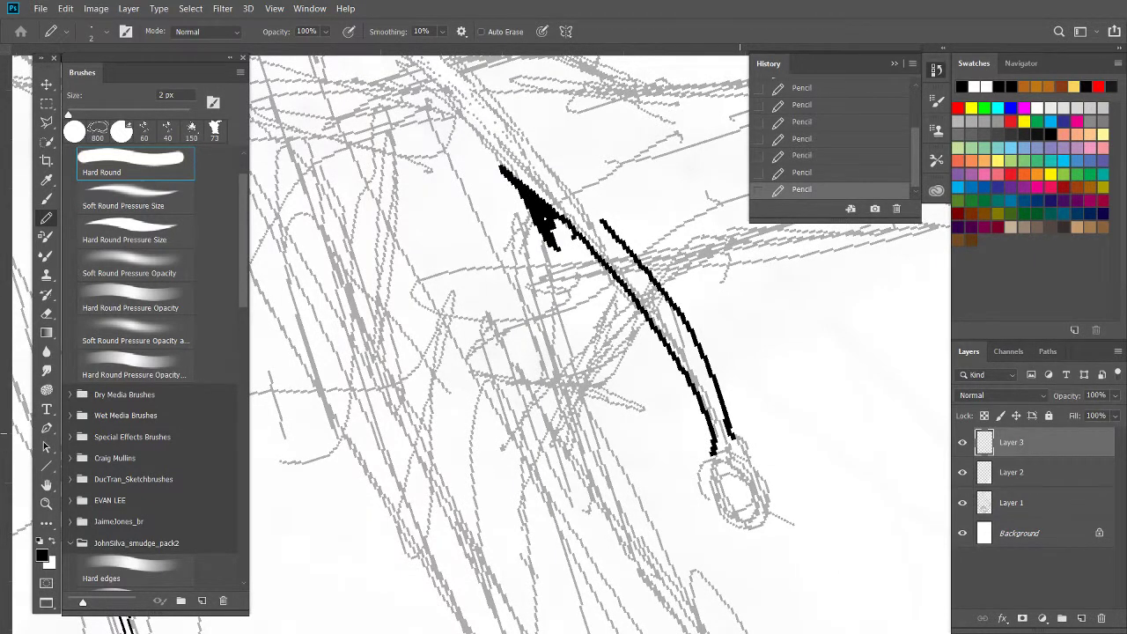
mouse_move(763, 479)
mouse_down()
mouse_move(766, 505)
mouse_move(738, 521)
mouse_move(713, 476)
mouse_move(717, 451)
mouse_move(742, 443)
mouse_up()
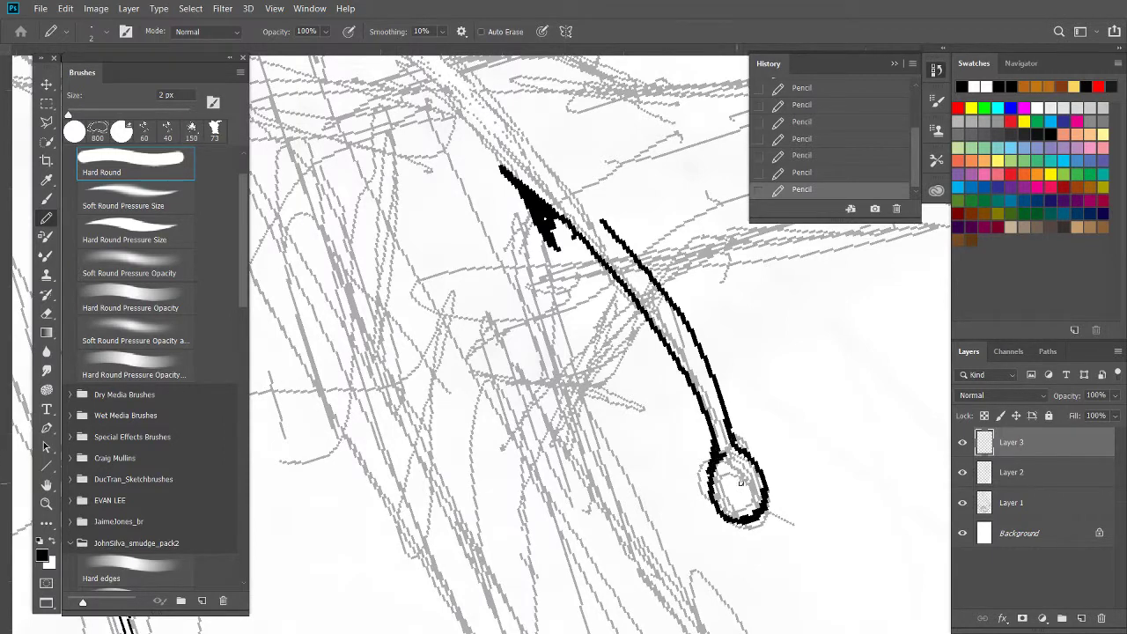
mouse_move(740, 482)
mouse_down()
mouse_move(727, 485)
mouse_move(742, 476)
mouse_up()
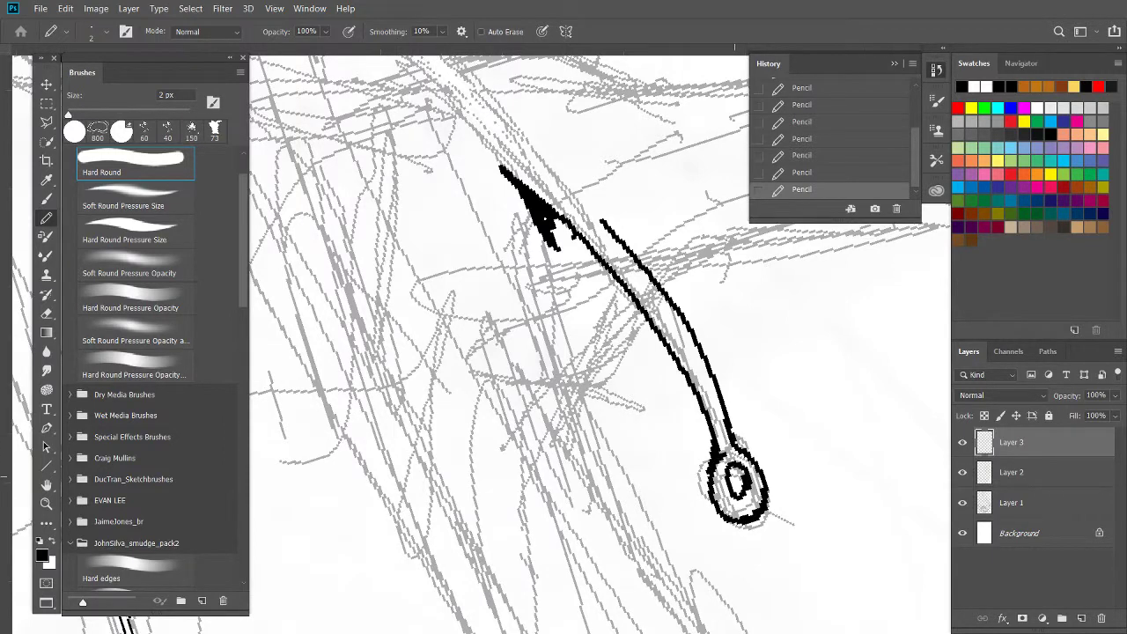
Ink the hood's edge from the tassel cord up toward the face
scroll(598, 343, down, 3)
scroll(599, 343, up, 3)
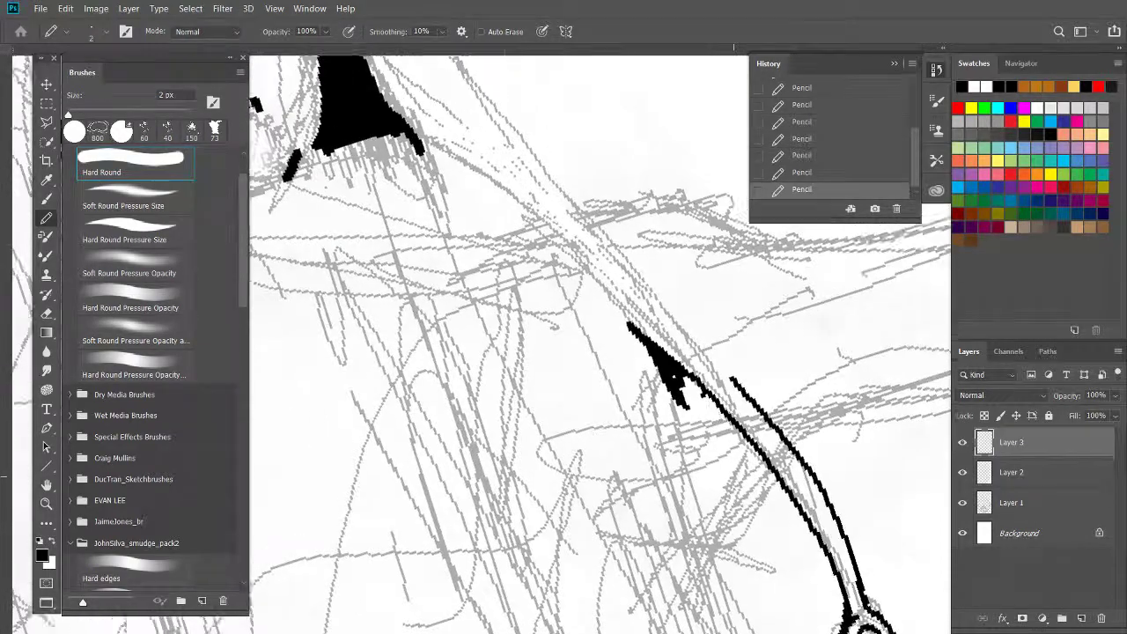
scroll(599, 343, up, 2)
drag(634, 331, 727, 435)
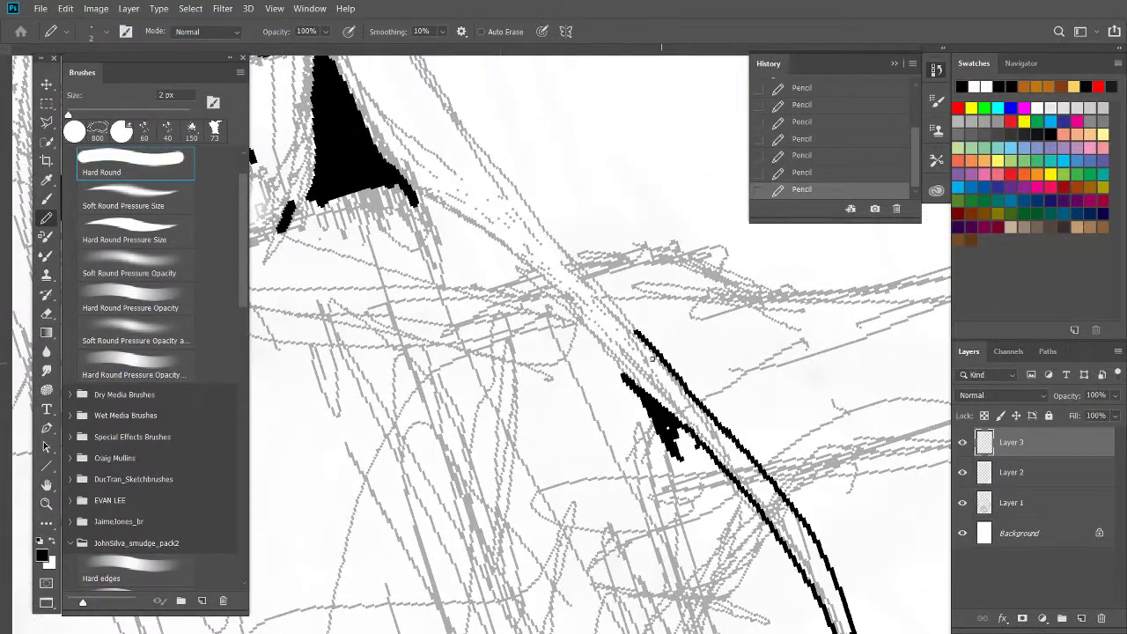
mouse_move(605, 350)
mouse_down()
mouse_move(526, 251)
mouse_move(563, 376)
mouse_move(477, 306)
mouse_up()
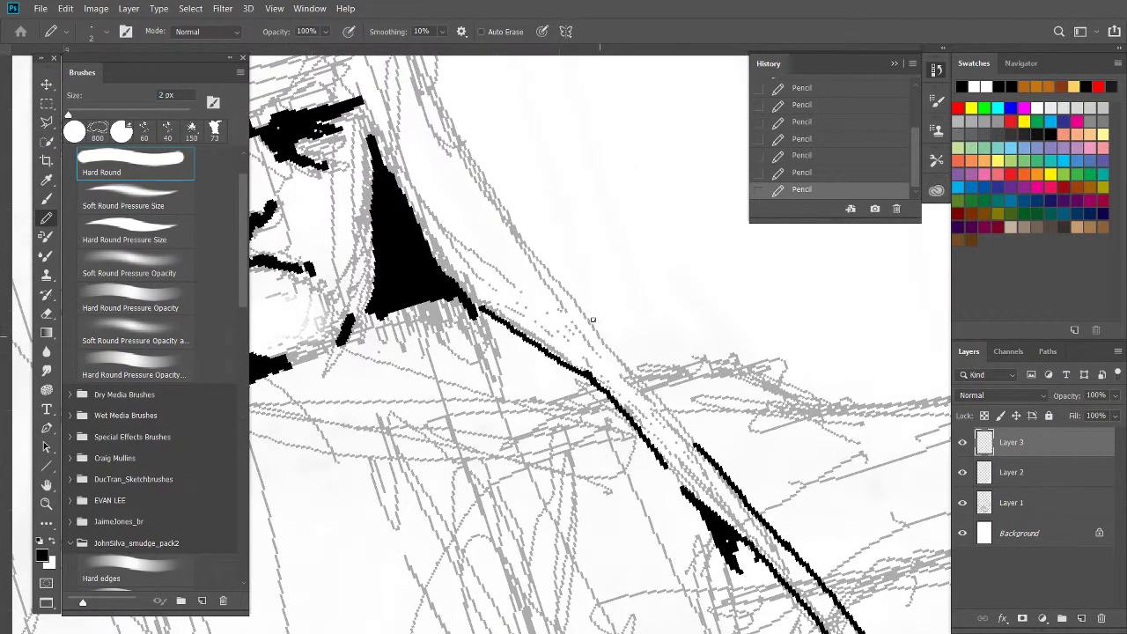
mouse_move(686, 431)
mouse_down()
mouse_move(438, 108)
mouse_move(551, 249)
mouse_move(626, 443)
mouse_move(637, 391)
mouse_move(563, 209)
mouse_up()
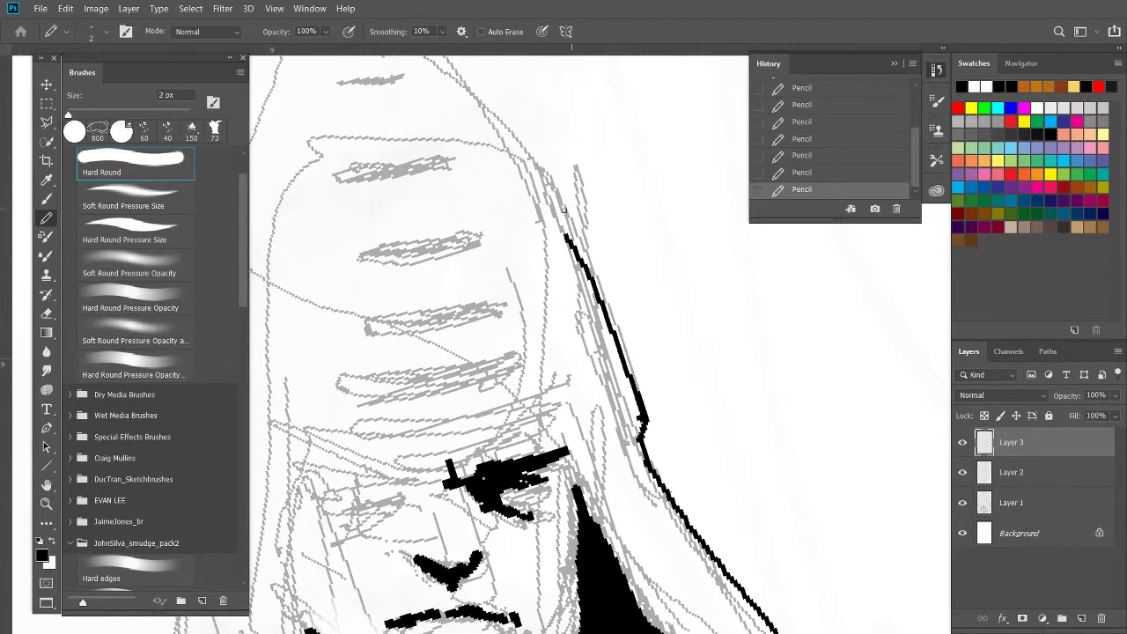
Retrace the hood edge with a 5 px pencil and ink the two lowest hood stripes
key(bracketright)
key(bracketright)
key(bracketright)
mouse_move(641, 423)
mouse_down()
mouse_move(586, 268)
mouse_move(553, 213)
mouse_up()
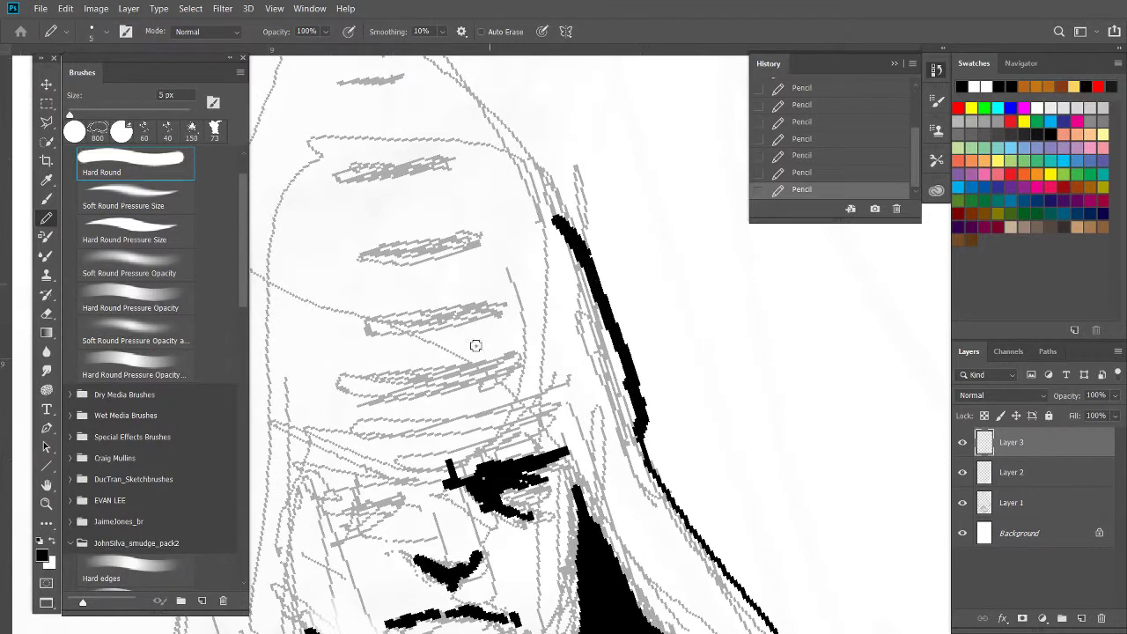
click(504, 374)
drag(516, 359, 343, 379)
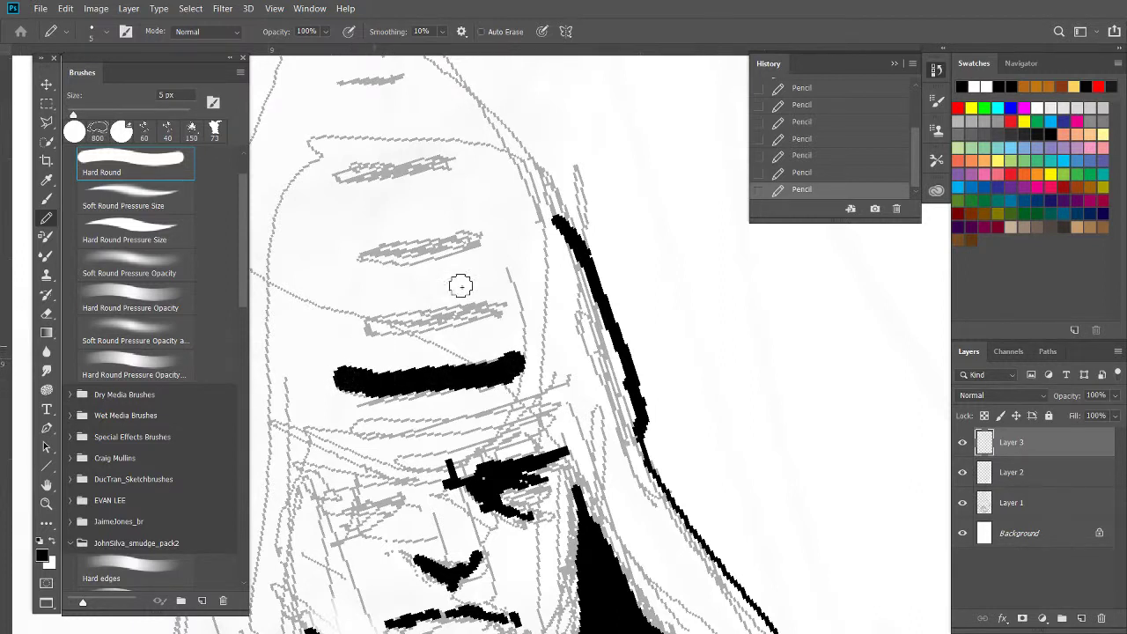
drag(500, 302, 374, 322)
Ink the upper hood stripes up to the tip with a 10 px pencil
key(bracketright)
key(bracketright)
key(bracketright)
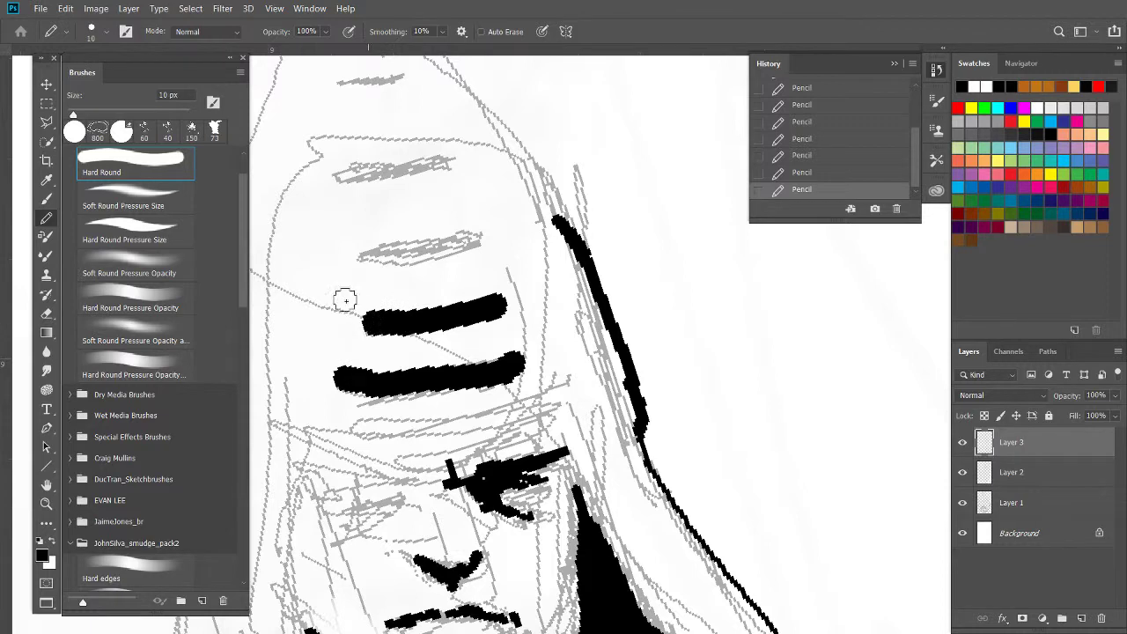
drag(489, 235, 352, 248)
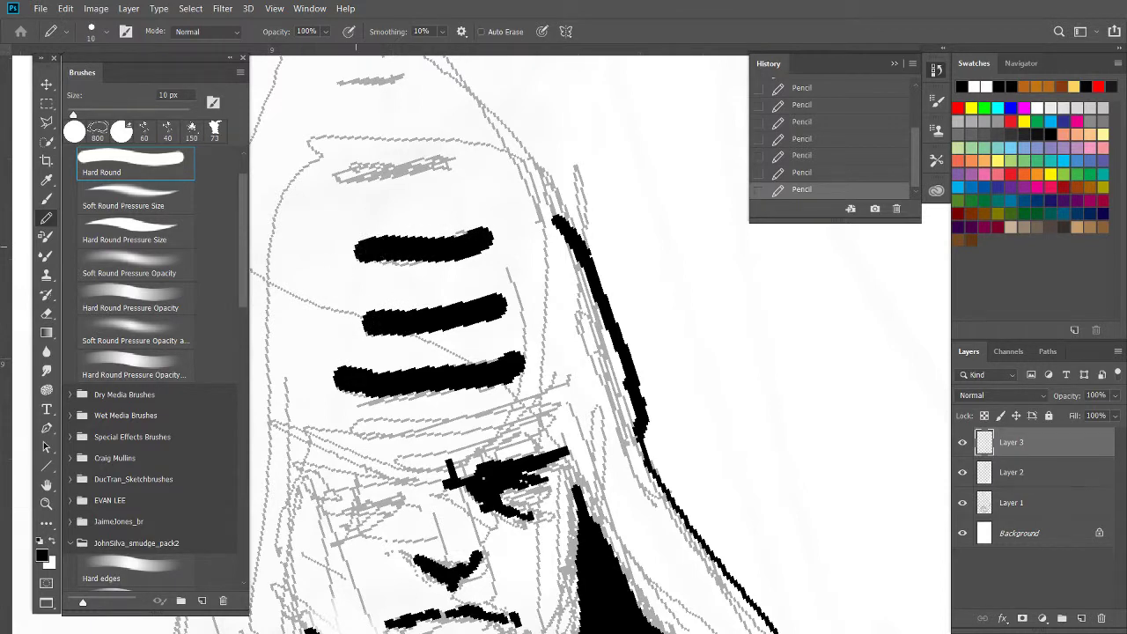
drag(466, 160, 337, 180)
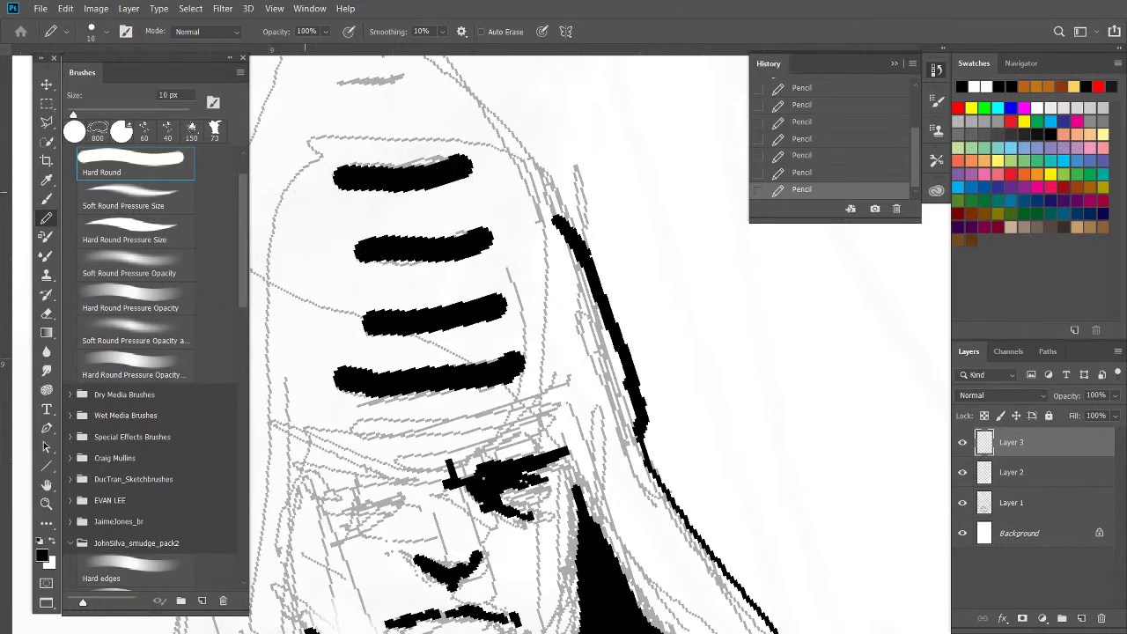
mouse_move(390, 108)
mouse_down()
mouse_move(425, 243)
mouse_move(370, 225)
mouse_up()
drag(419, 149, 367, 162)
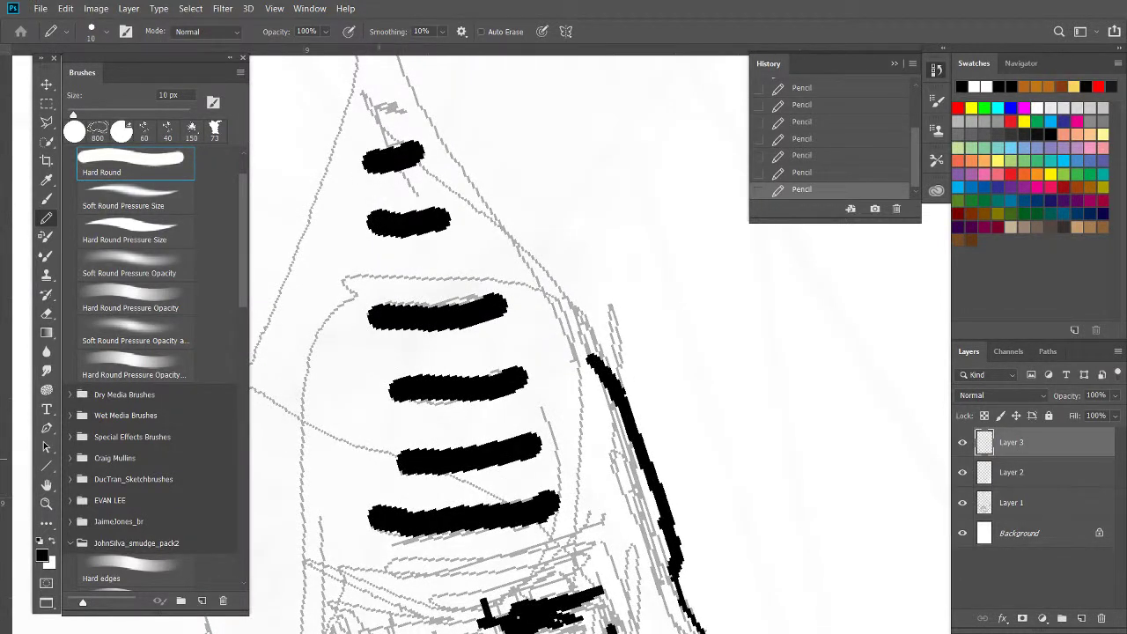
drag(493, 396, 502, 198)
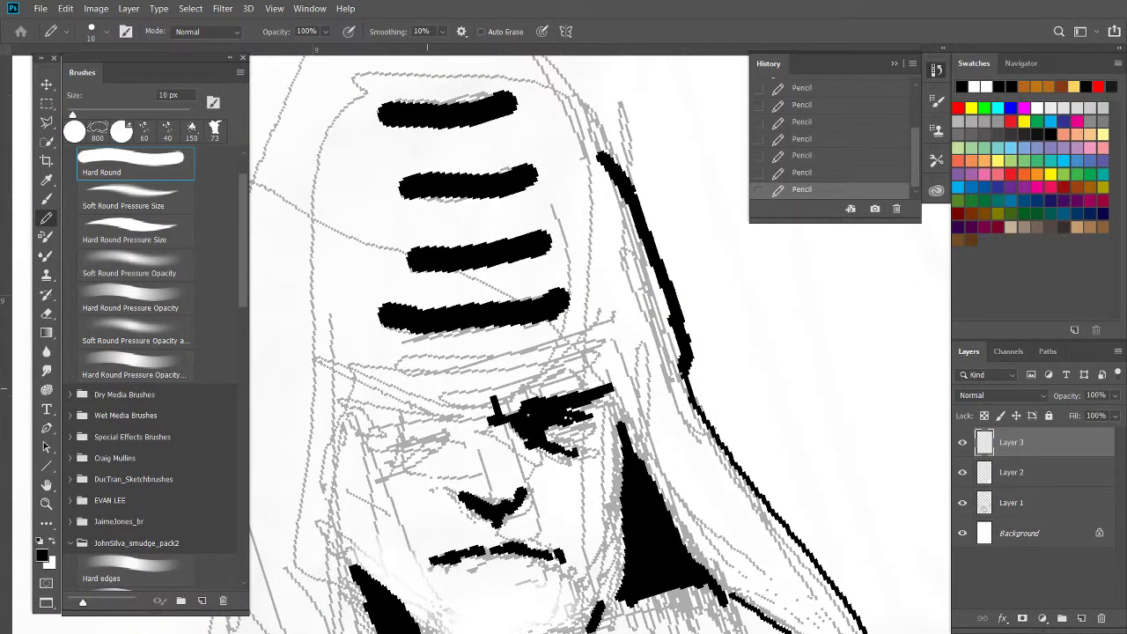
key(bracketleft)
key(bracketleft)
key(bracketleft)
Ink both brows, a bold left jaw stroke and hatching beside the chin
drag(609, 387, 623, 440)
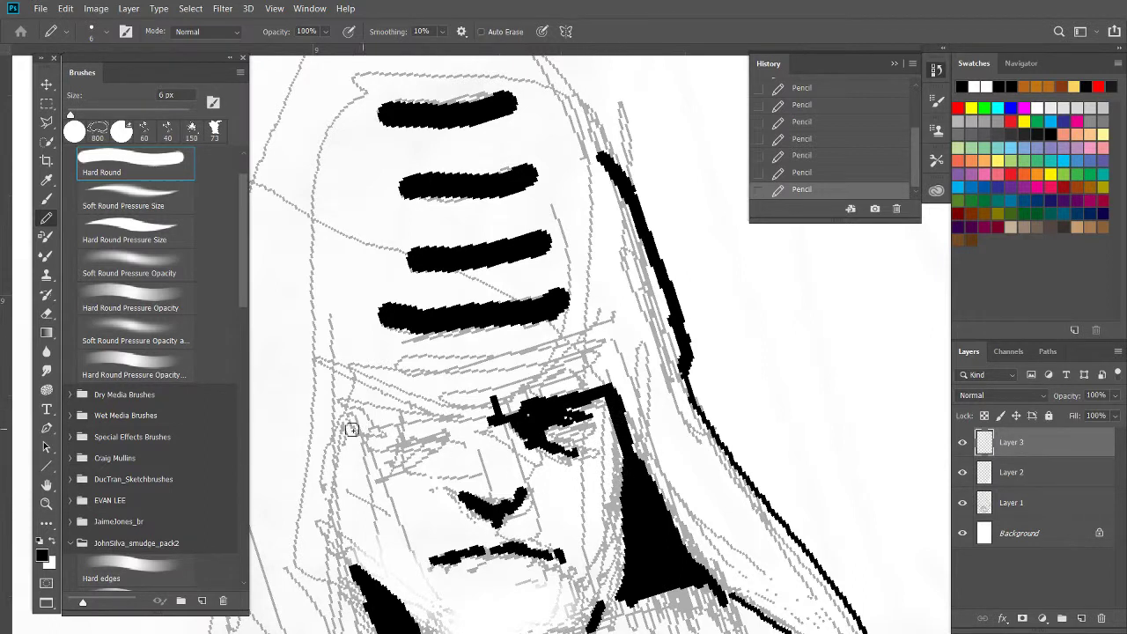
drag(378, 412, 340, 411)
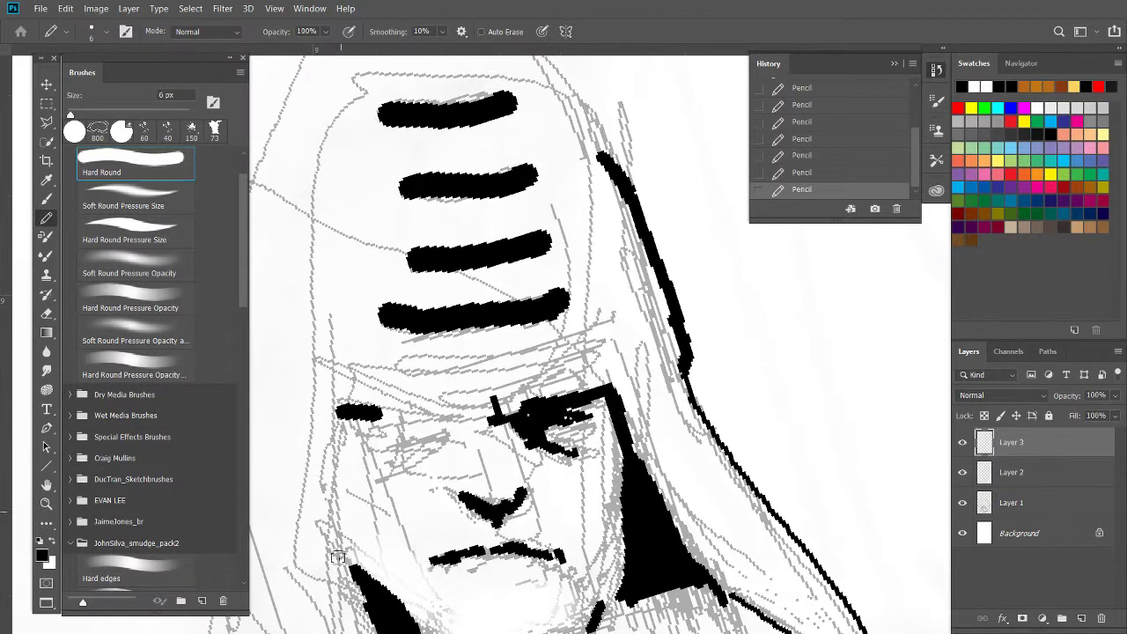
drag(341, 523, 352, 563)
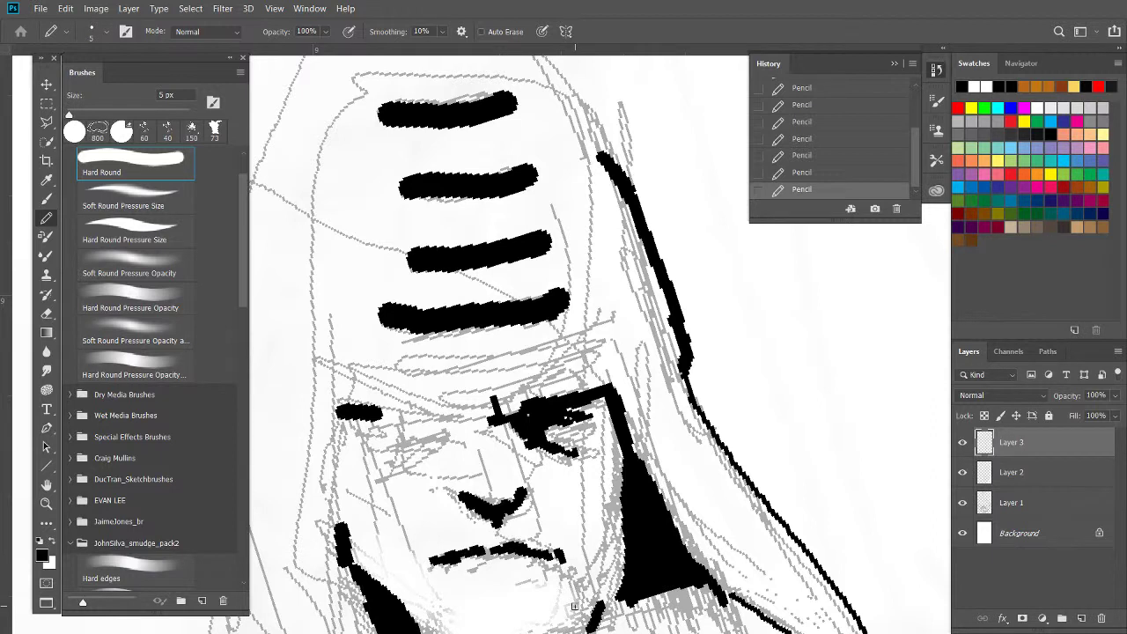
drag(583, 558, 602, 600)
drag(568, 577, 593, 618)
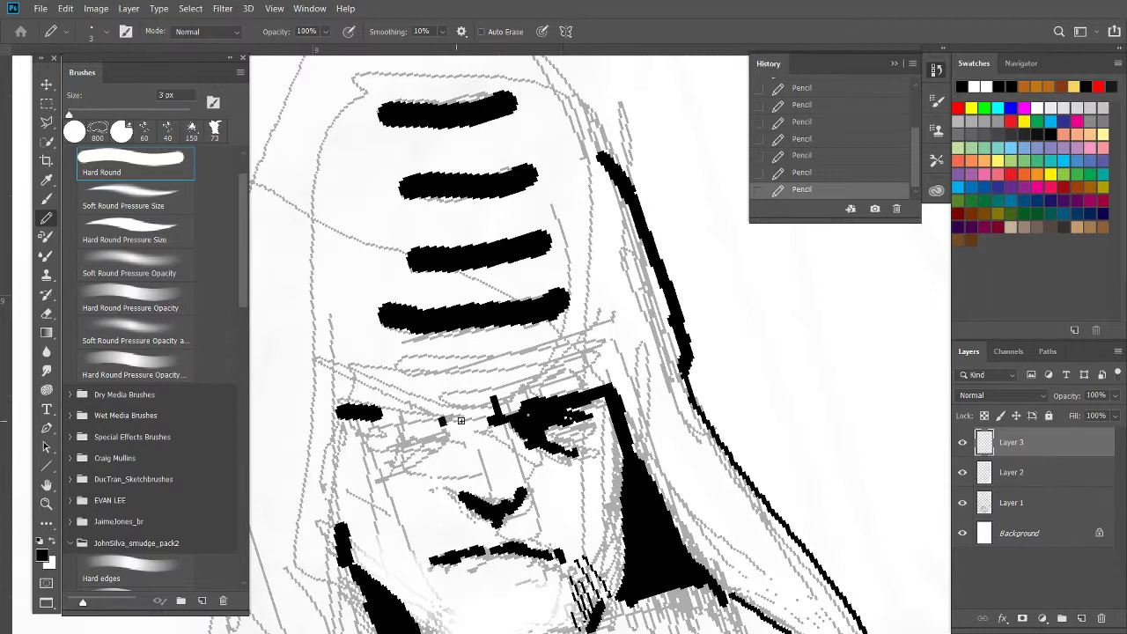
Black in the left eye socket and ink the nose bridge and left nose side
mouse_move(461, 421)
mouse_down()
mouse_move(440, 422)
mouse_move(453, 433)
mouse_move(394, 436)
mouse_move(401, 449)
mouse_move(377, 468)
mouse_up()
drag(437, 445, 381, 477)
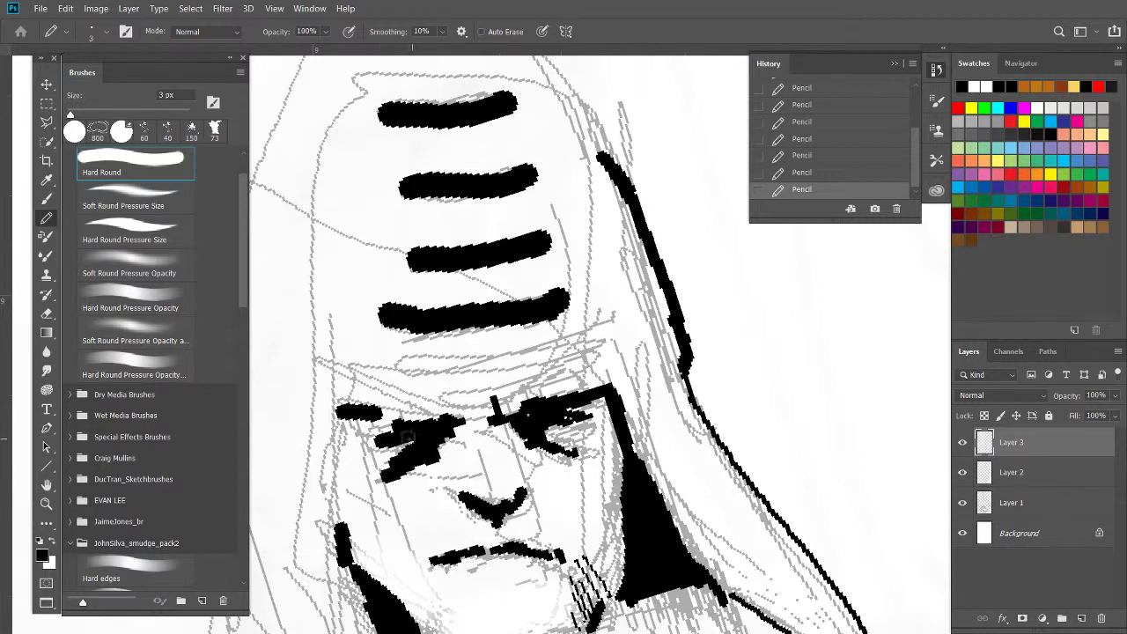
drag(498, 423, 523, 486)
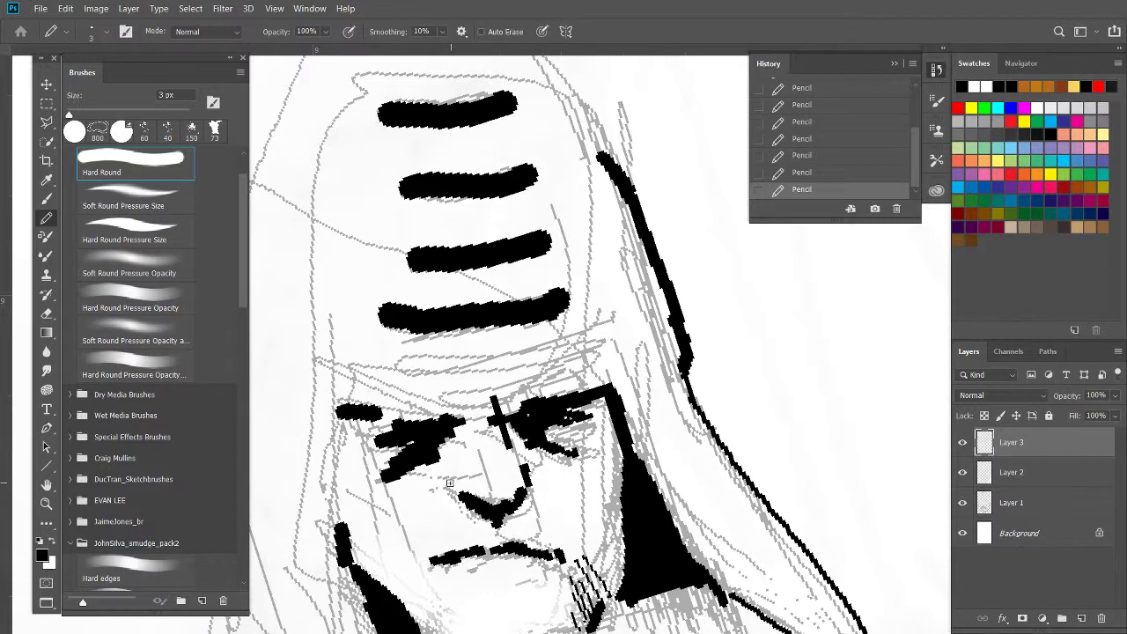
drag(449, 483, 452, 497)
drag(393, 443, 429, 236)
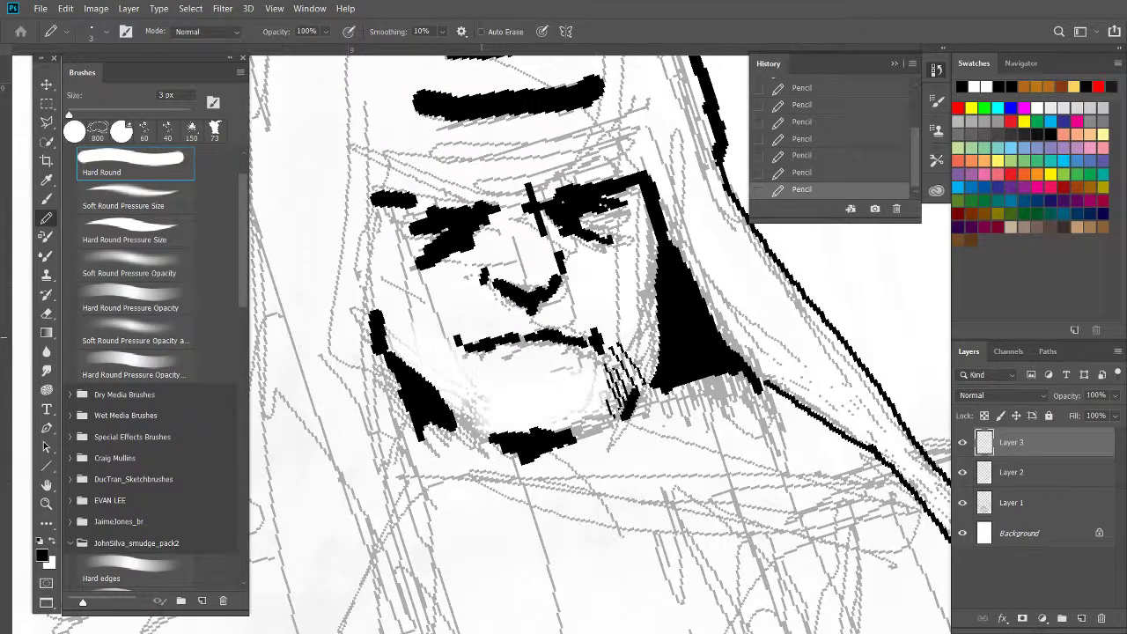
Thicken the robe cord with bold black strokes down to the lower tassel
scroll(599, 343, down, 3)
scroll(598, 344, down, 2)
scroll(598, 343, down, 1)
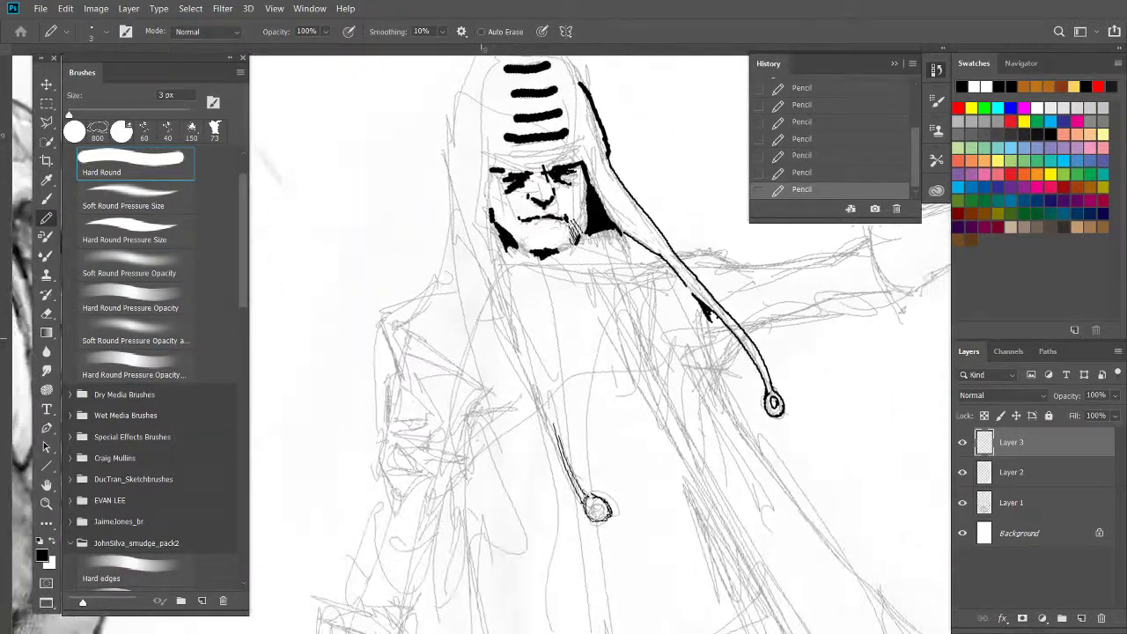
scroll(444, 352, up, 2)
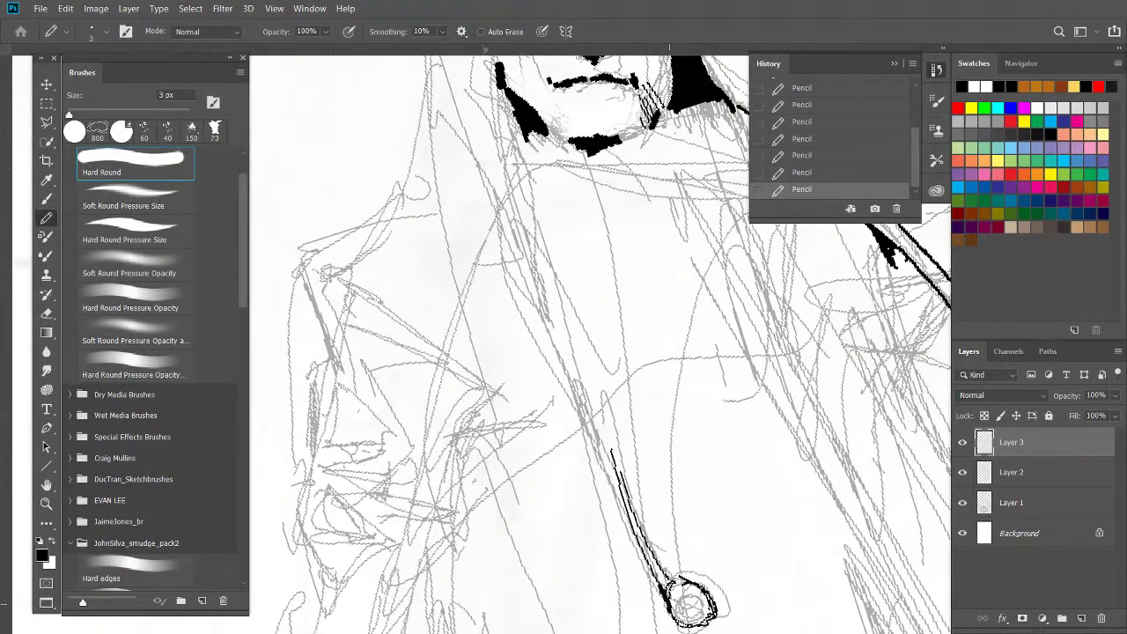
drag(659, 578, 574, 423)
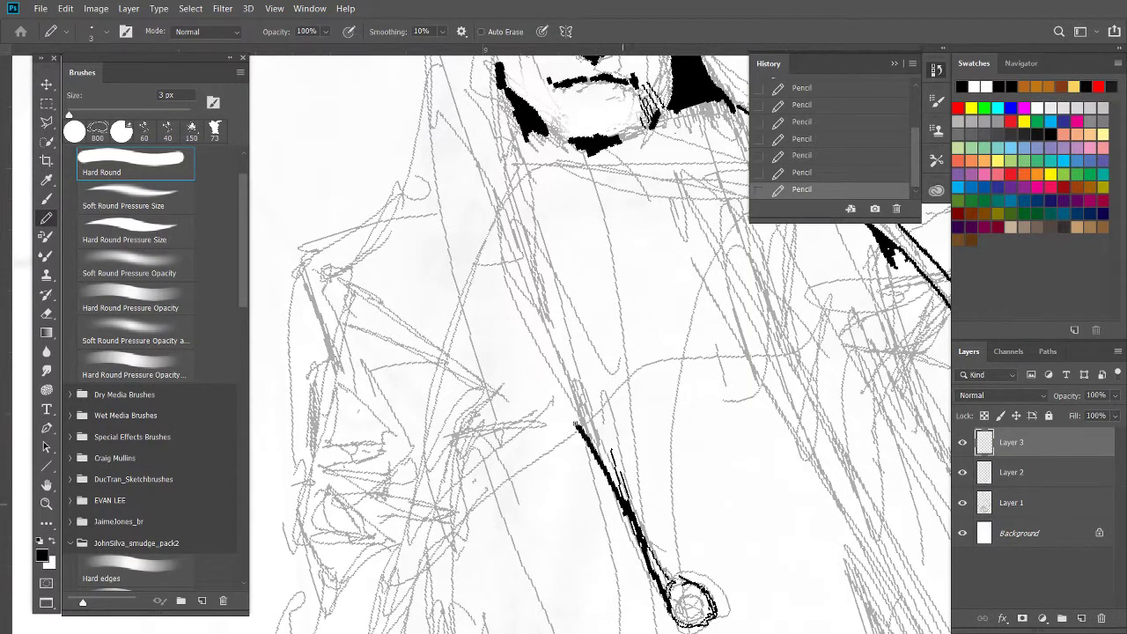
drag(606, 482, 571, 415)
mouse_move(618, 511)
mouse_down()
mouse_move(601, 470)
mouse_move(718, 609)
mouse_move(682, 625)
mouse_move(667, 599)
mouse_up()
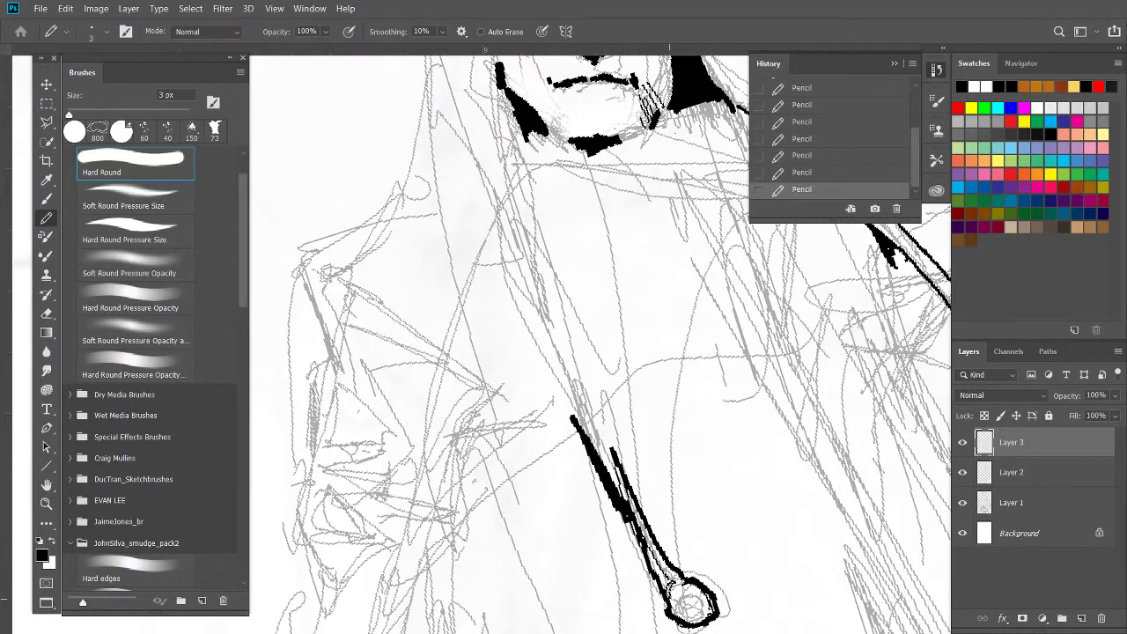
Zoom out, rotate the canvas view to inspect the figure, then reset it upright
scroll(599, 343, down, 3)
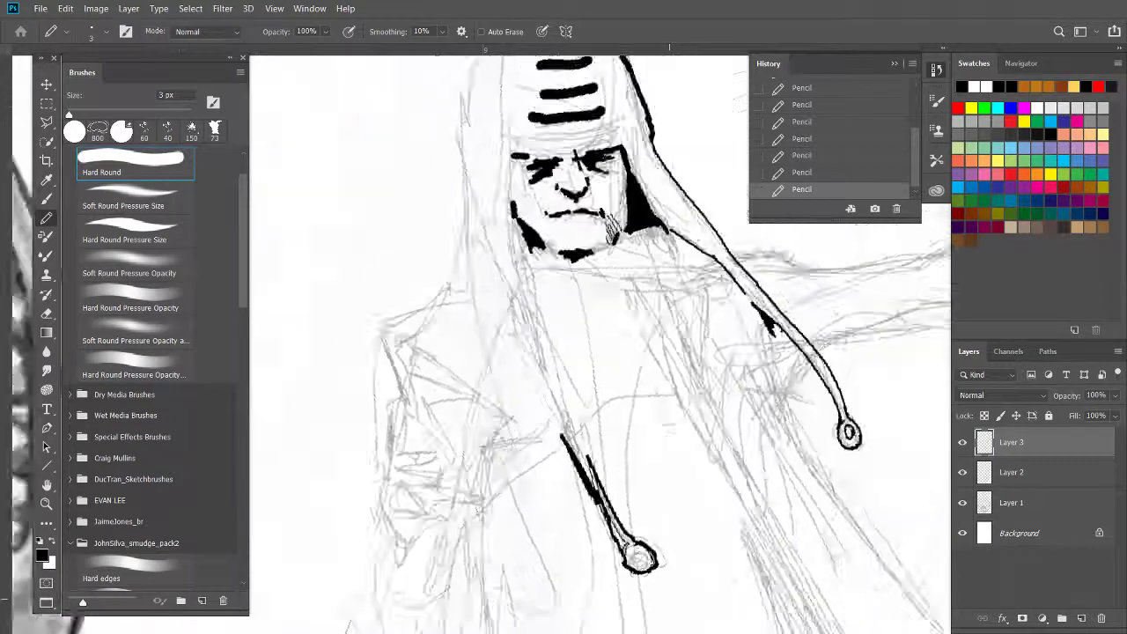
scroll(599, 344, down, 2)
scroll(528, 273, up, 2)
scroll(529, 273, up, 1)
mouse_move(563, 203)
mouse_down()
mouse_move(687, 246)
mouse_move(740, 300)
mouse_up()
key(Escape)
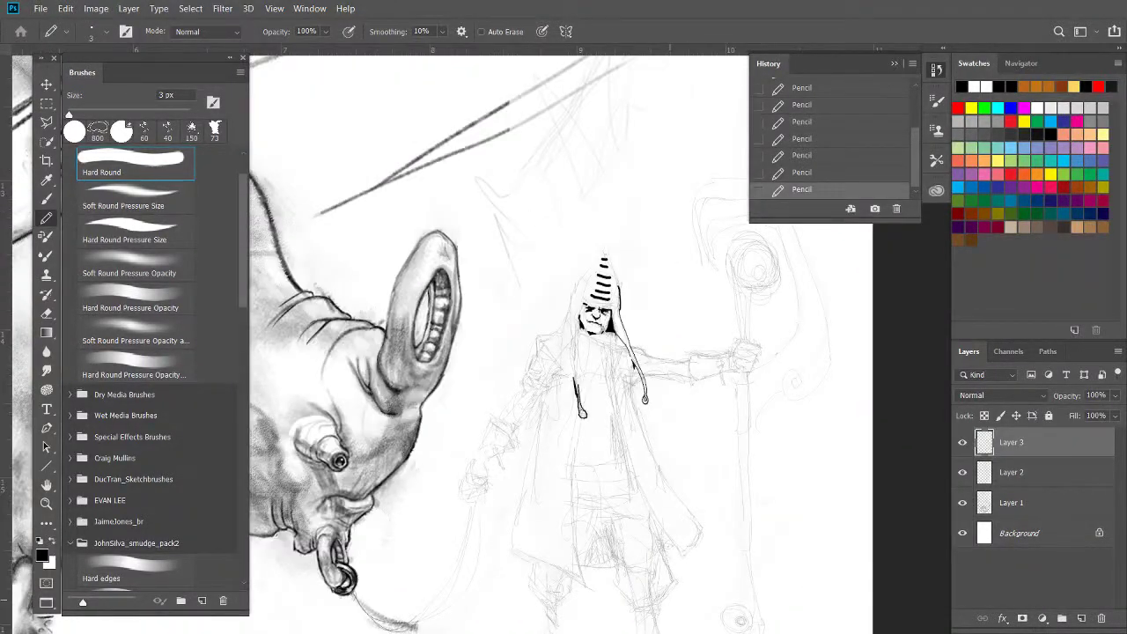